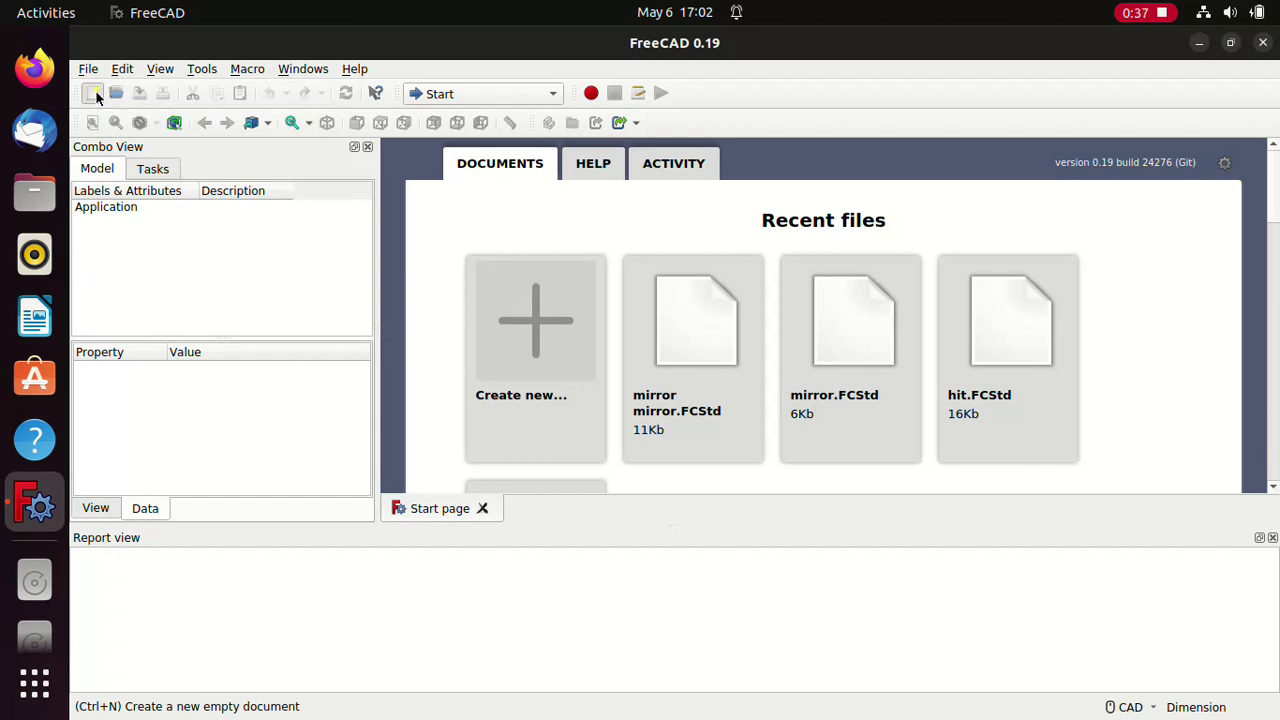
Step: Create a new document, switch to the Sketcher workbench and start a new sketch
click(93, 92)
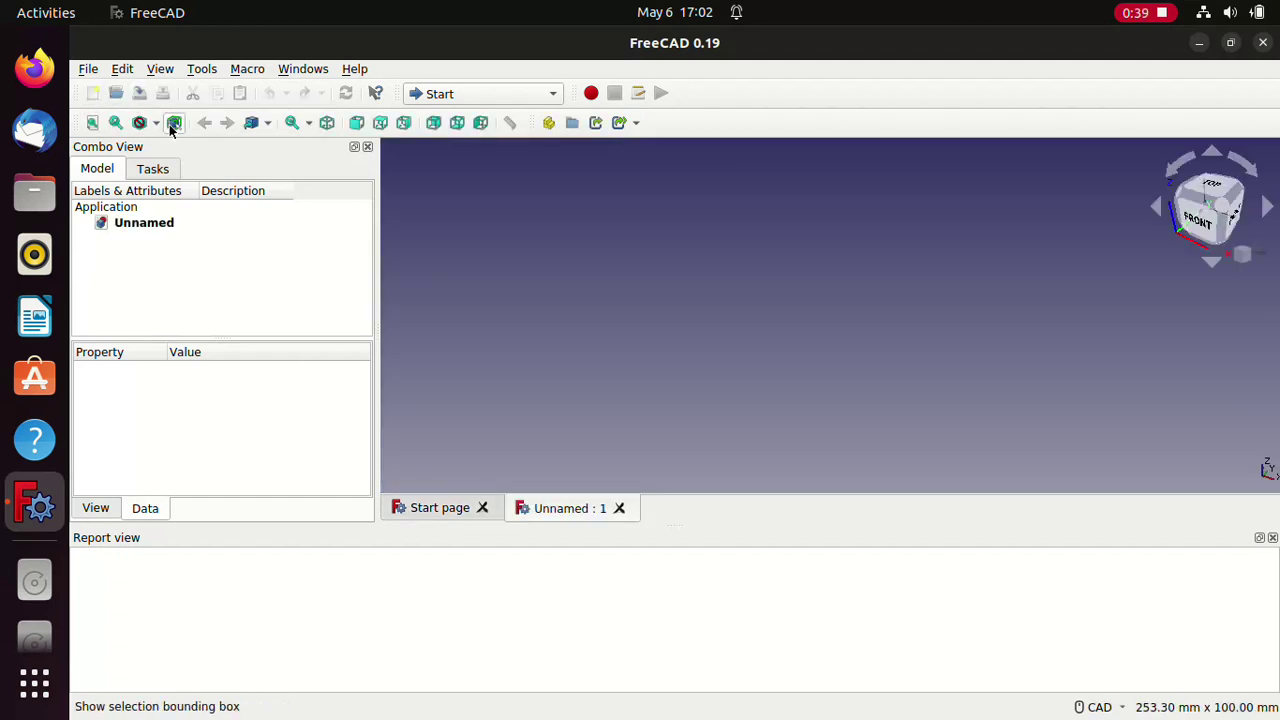
click(537, 97)
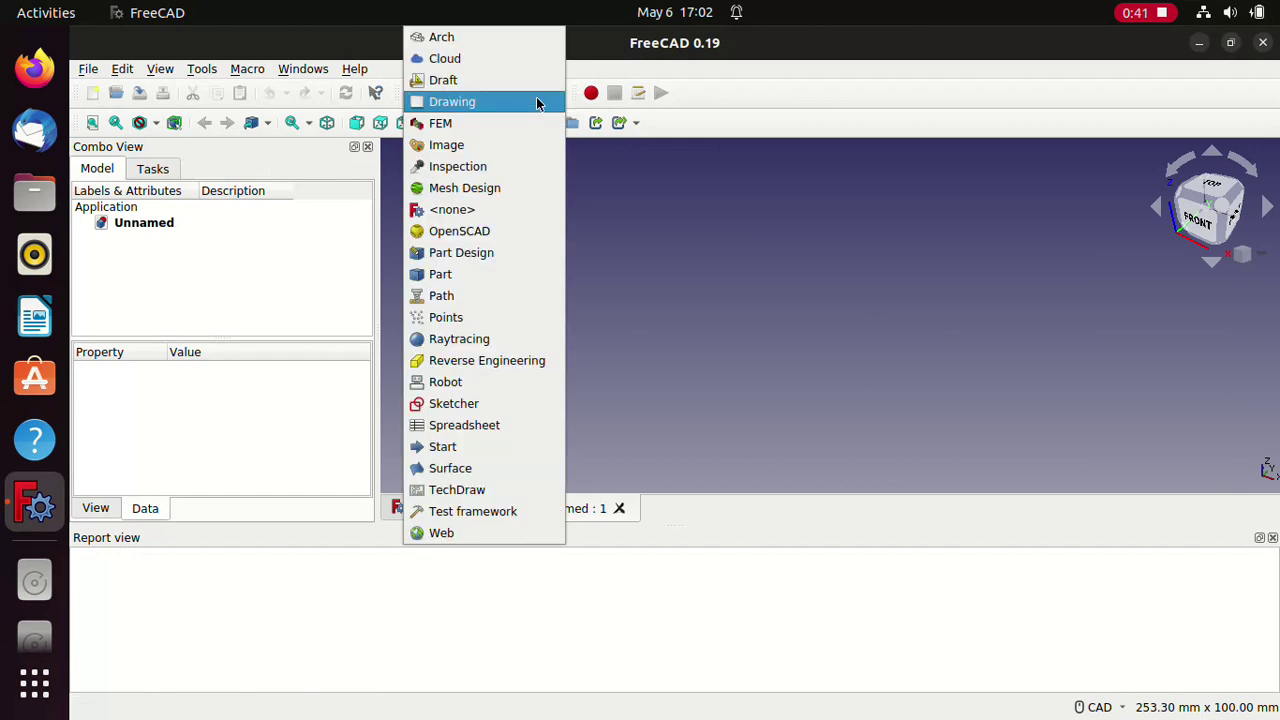
click(484, 402)
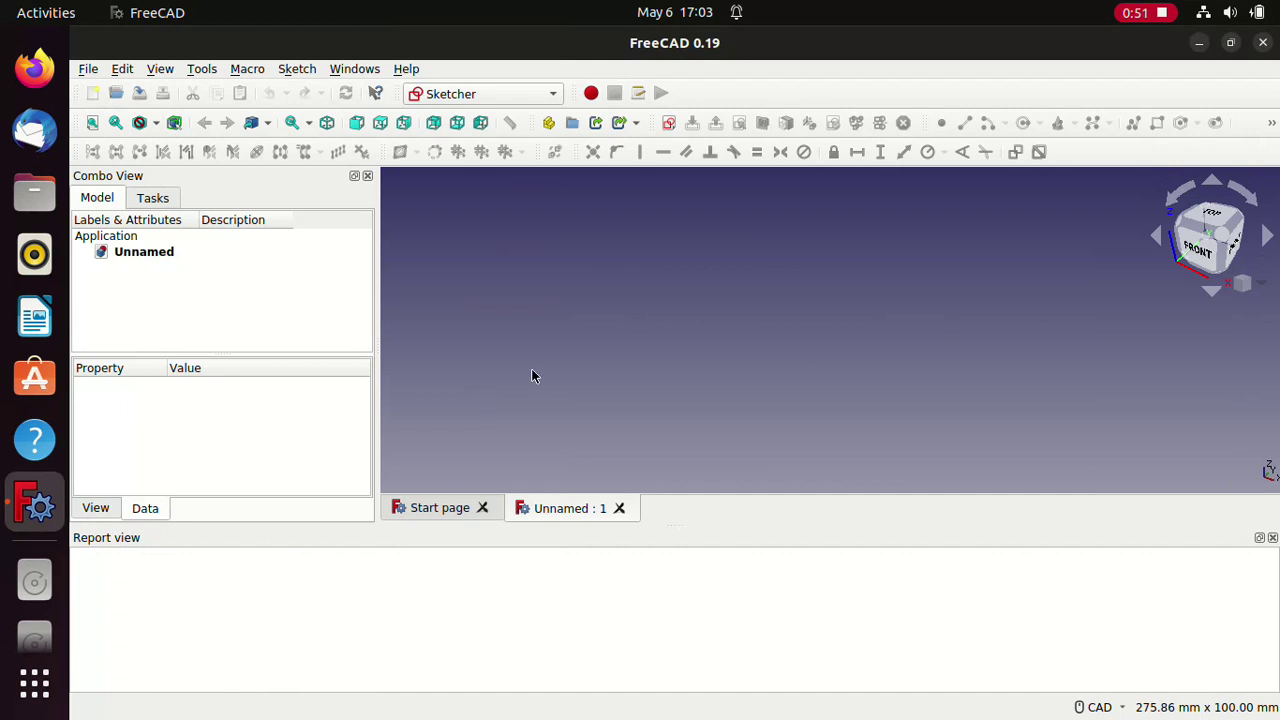
click(670, 124)
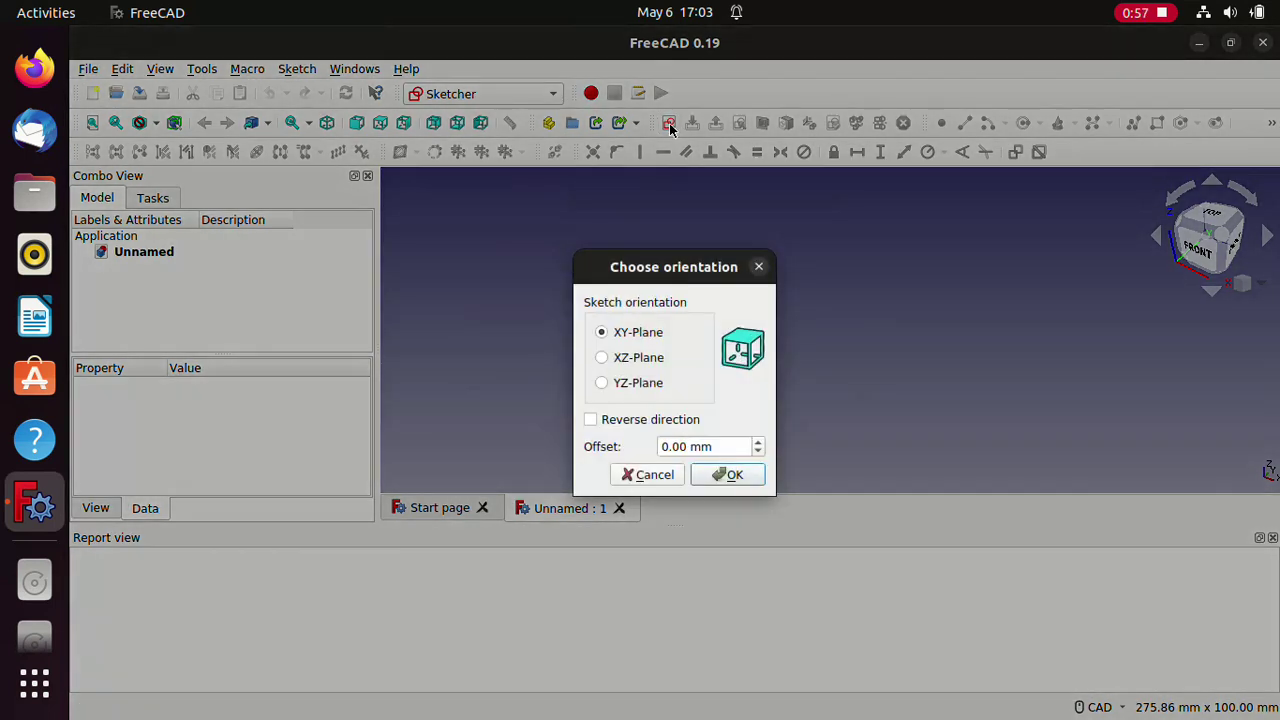
Step: Confirm the new sketch on the XY-Plane and reveal the hidden sketcher tools
click(727, 478)
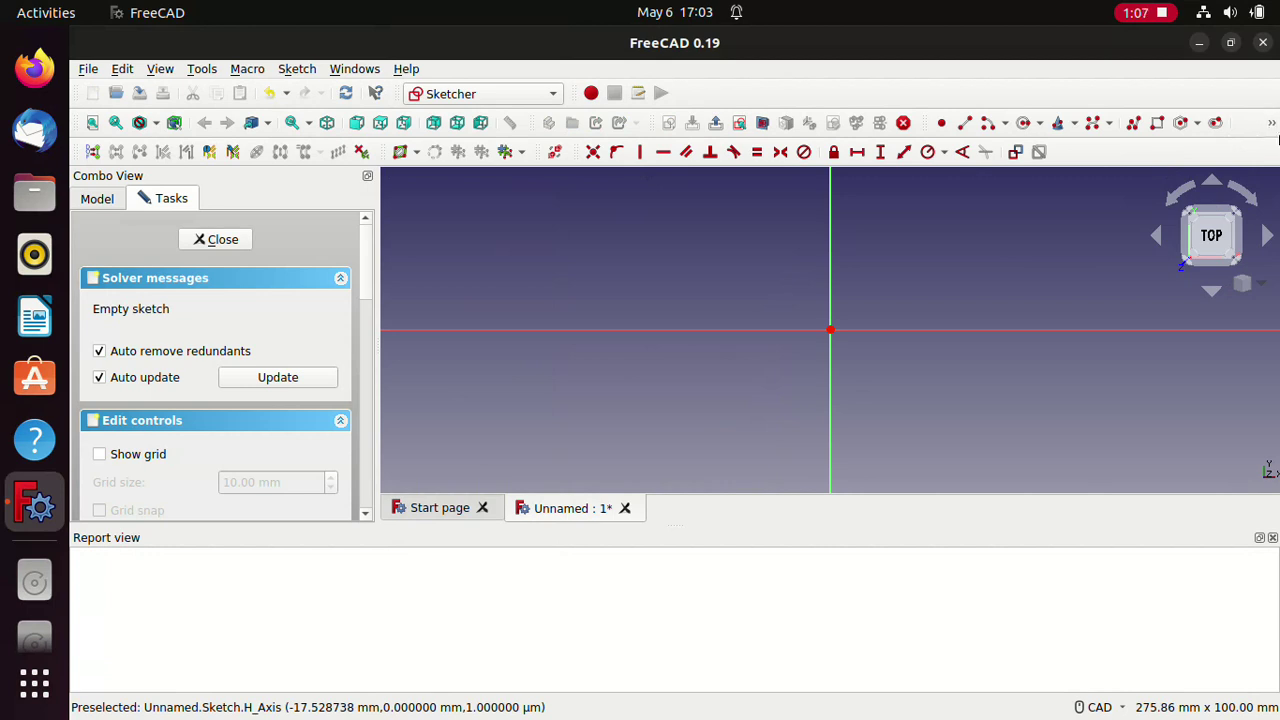
click(1271, 124)
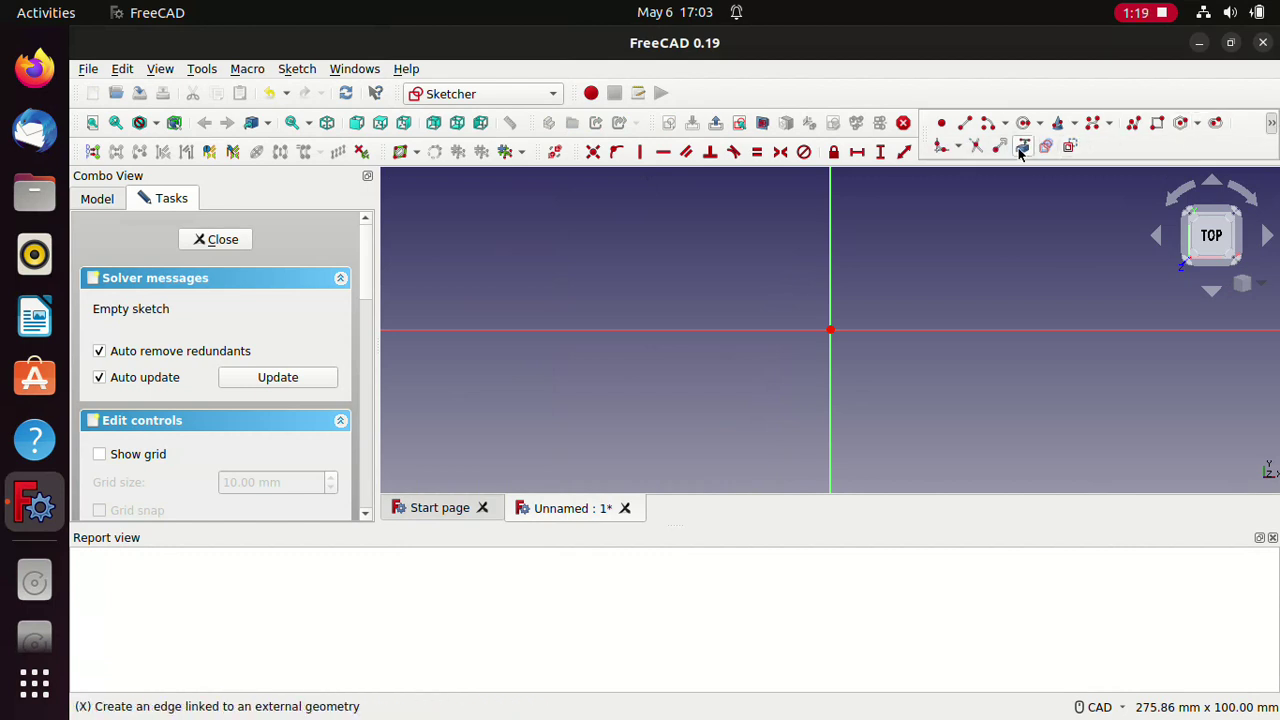
Step: Turn on construction mode and draw two origin lines, up-right and down-right
click(1070, 147)
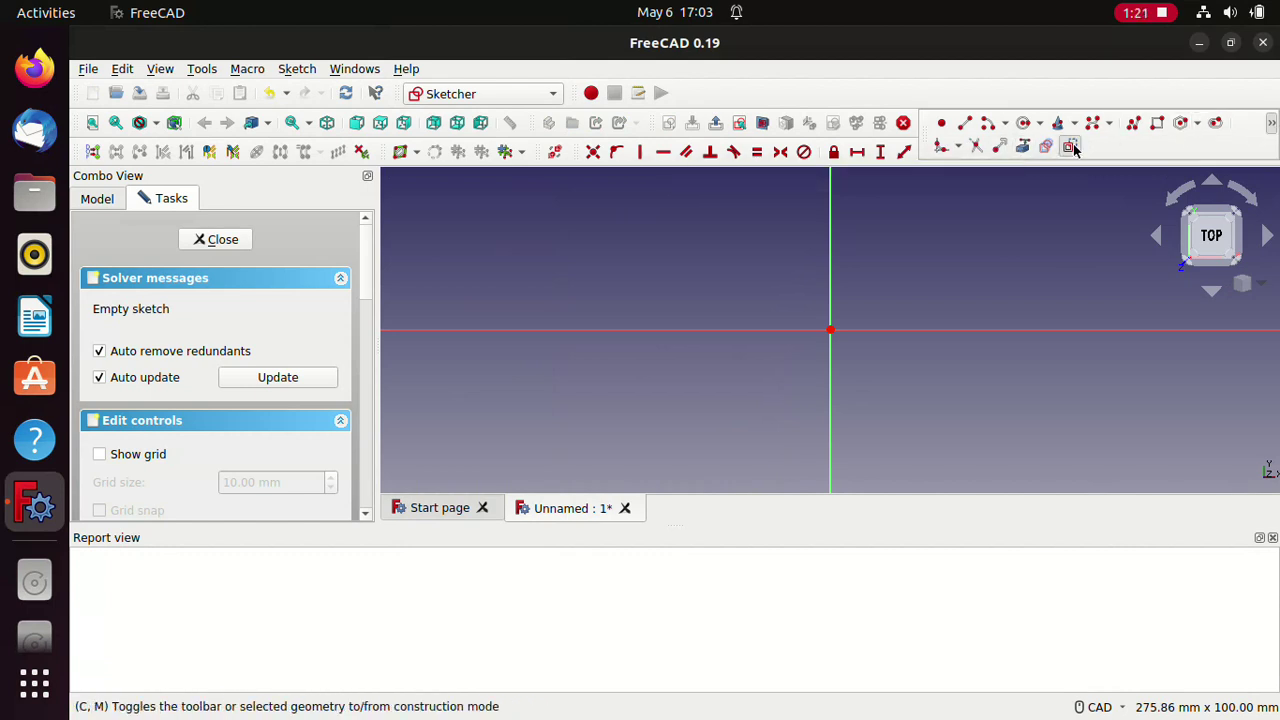
click(965, 125)
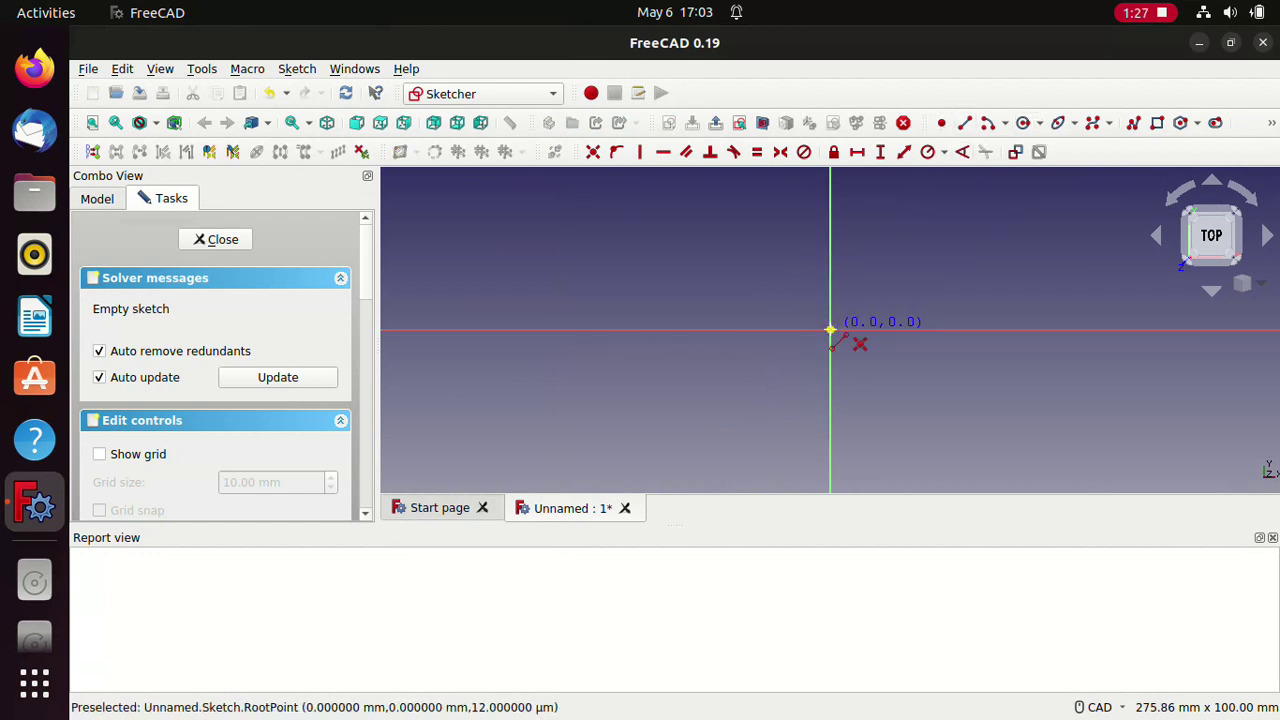
click(830, 330)
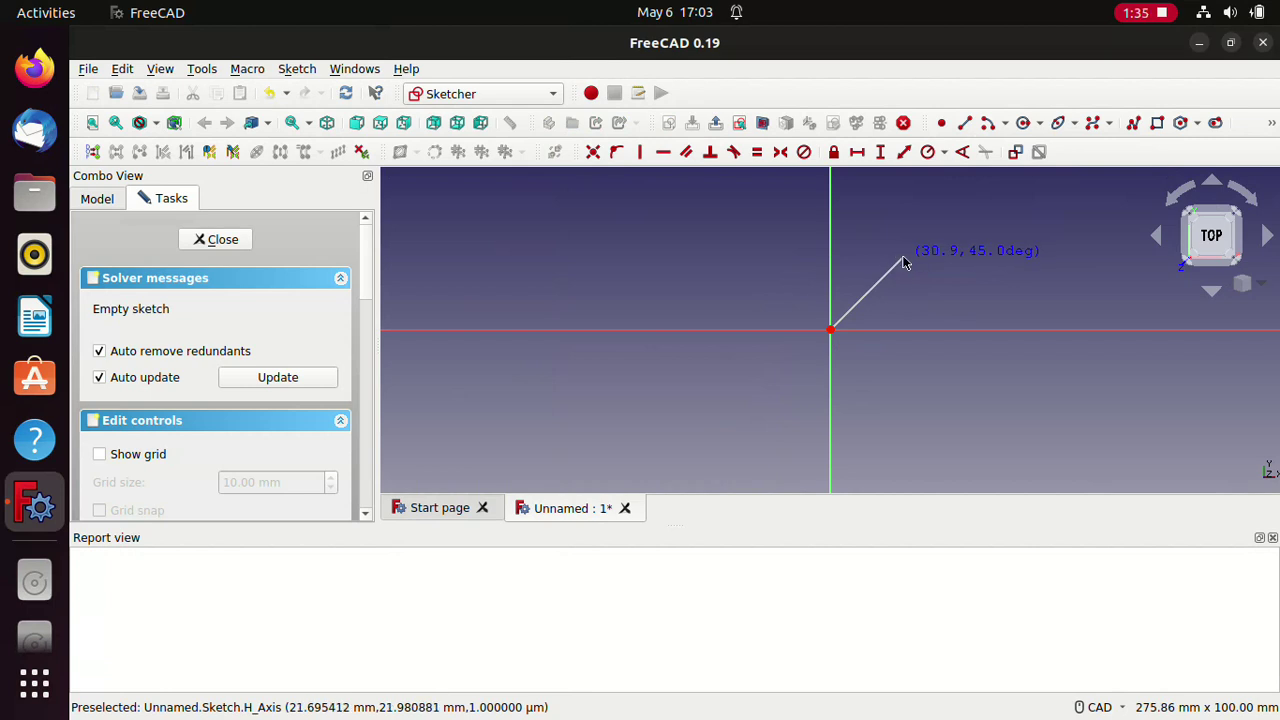
click(900, 258)
click(830, 328)
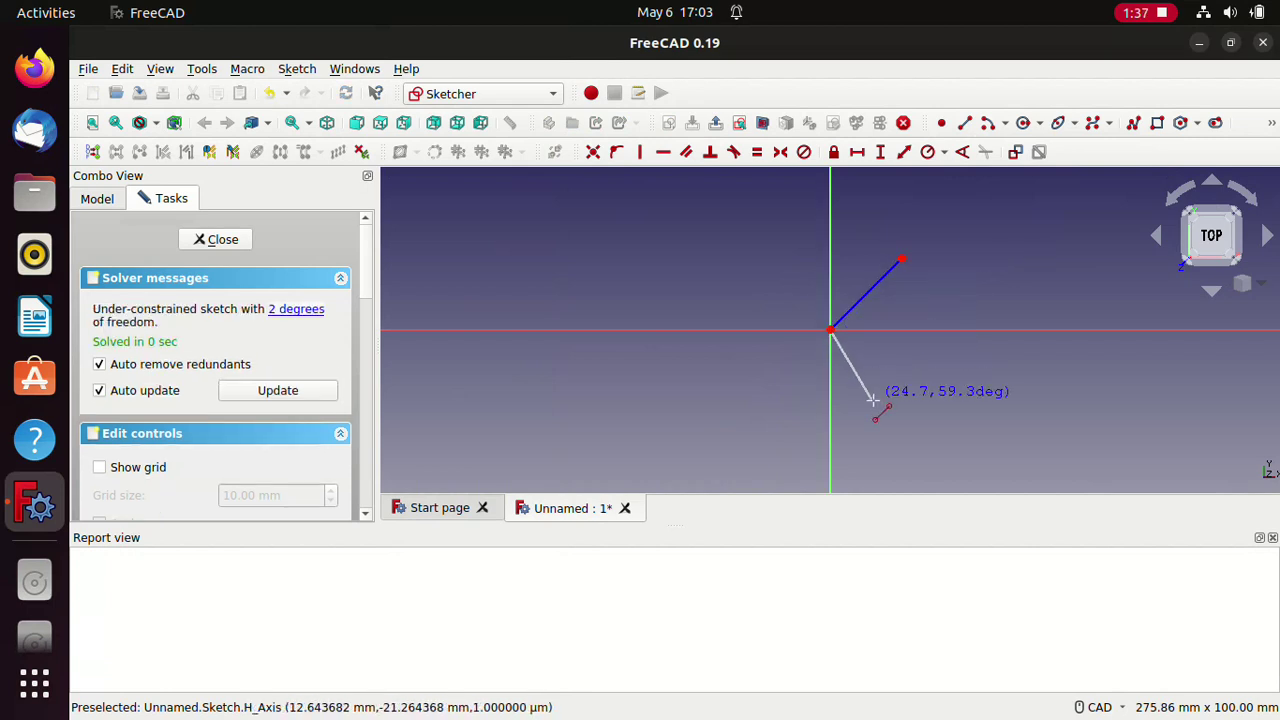
click(889, 400)
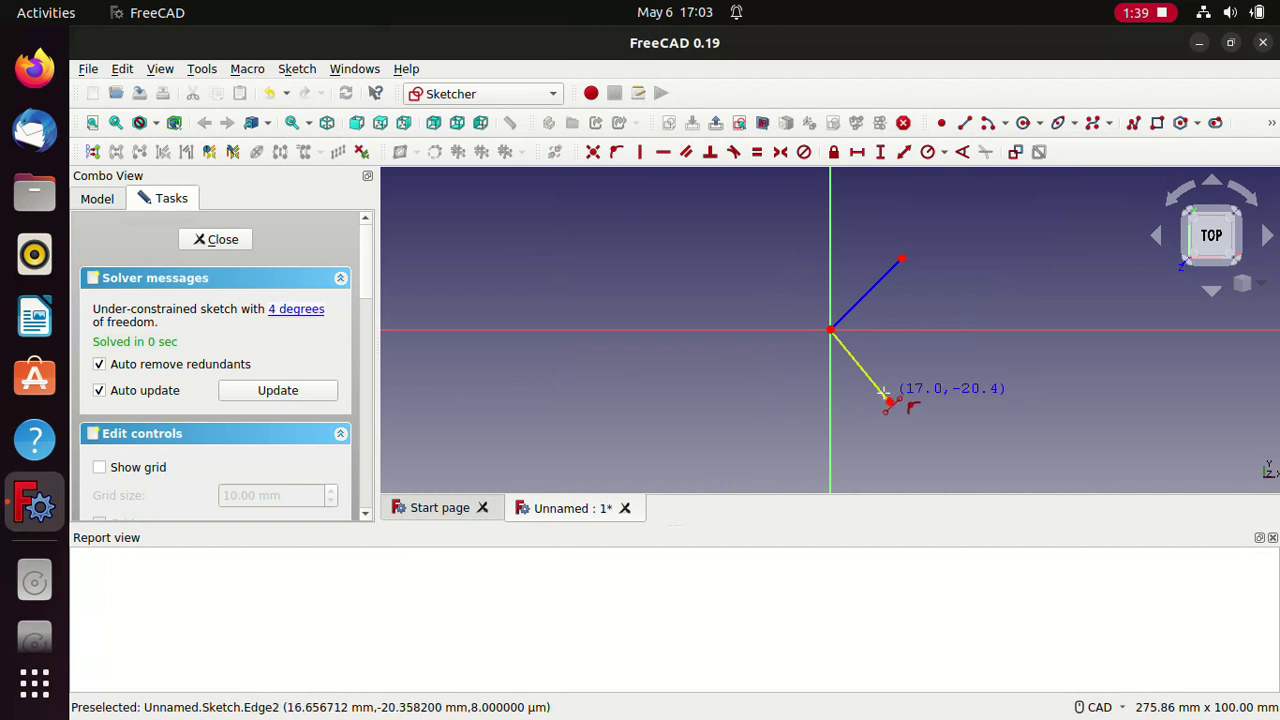
Step: Draw three more construction lines from the origin: straight down, down-left and up-left
click(830, 328)
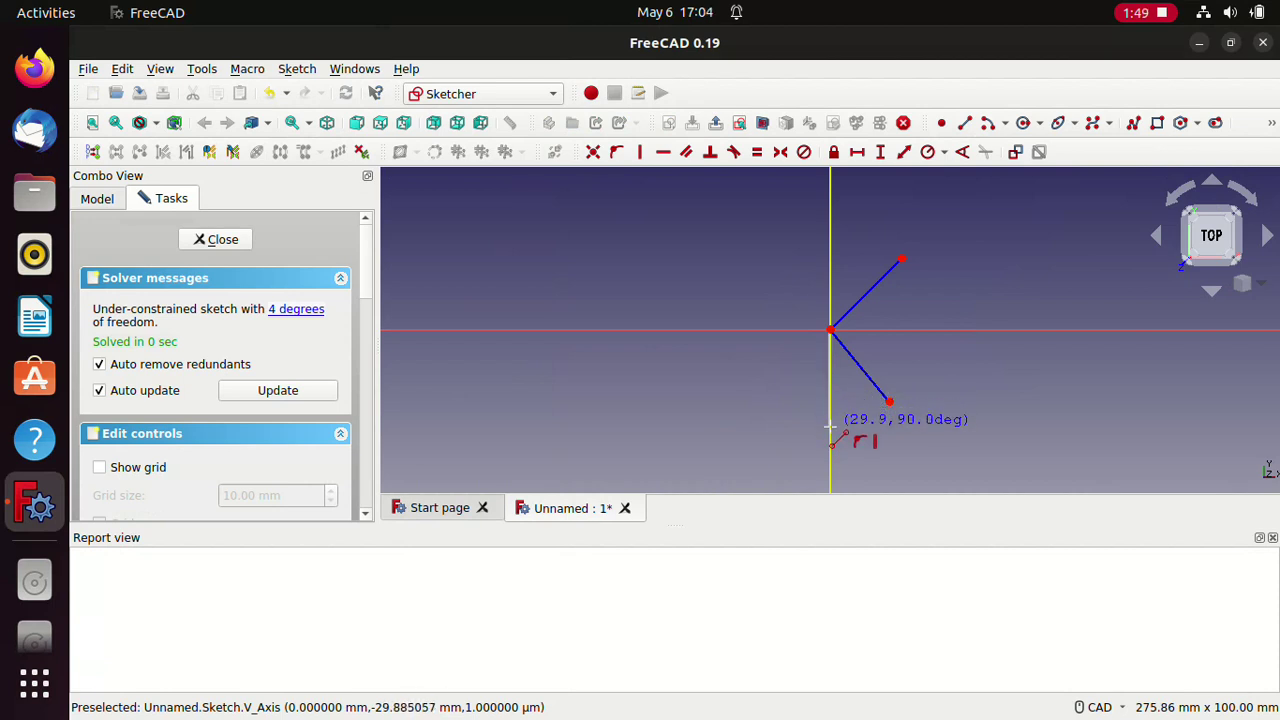
click(830, 427)
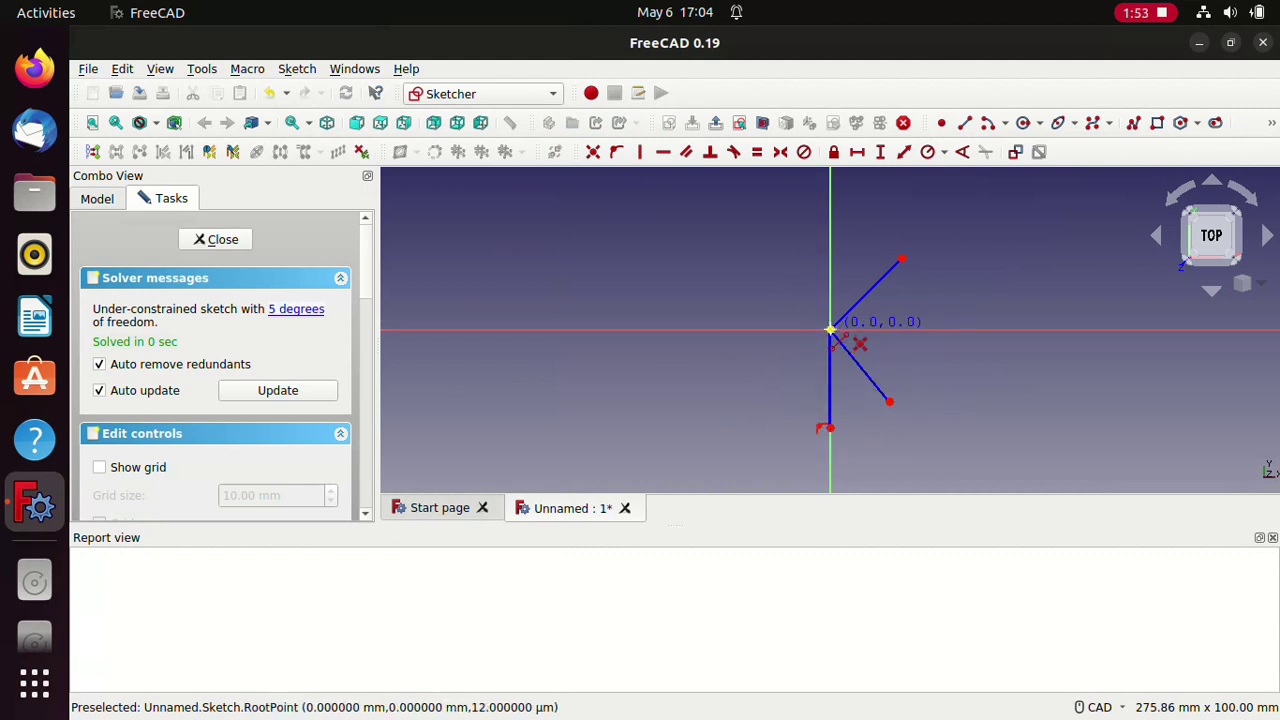
click(830, 328)
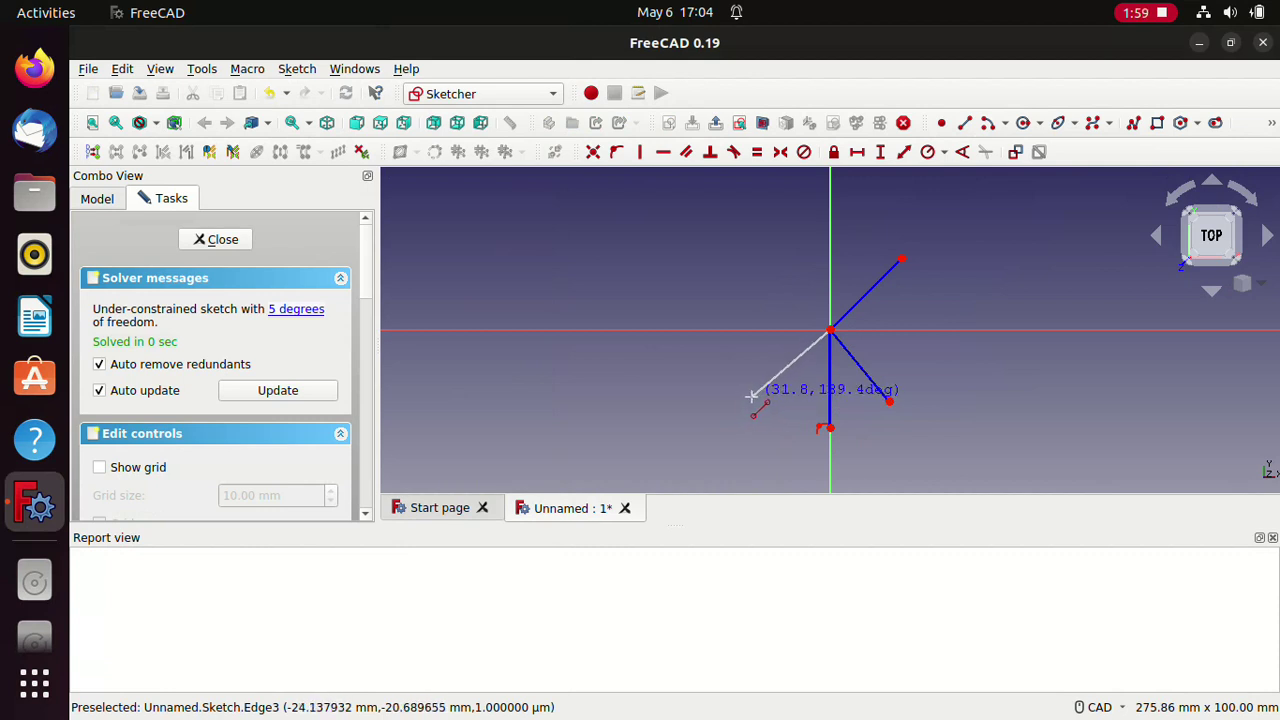
click(752, 395)
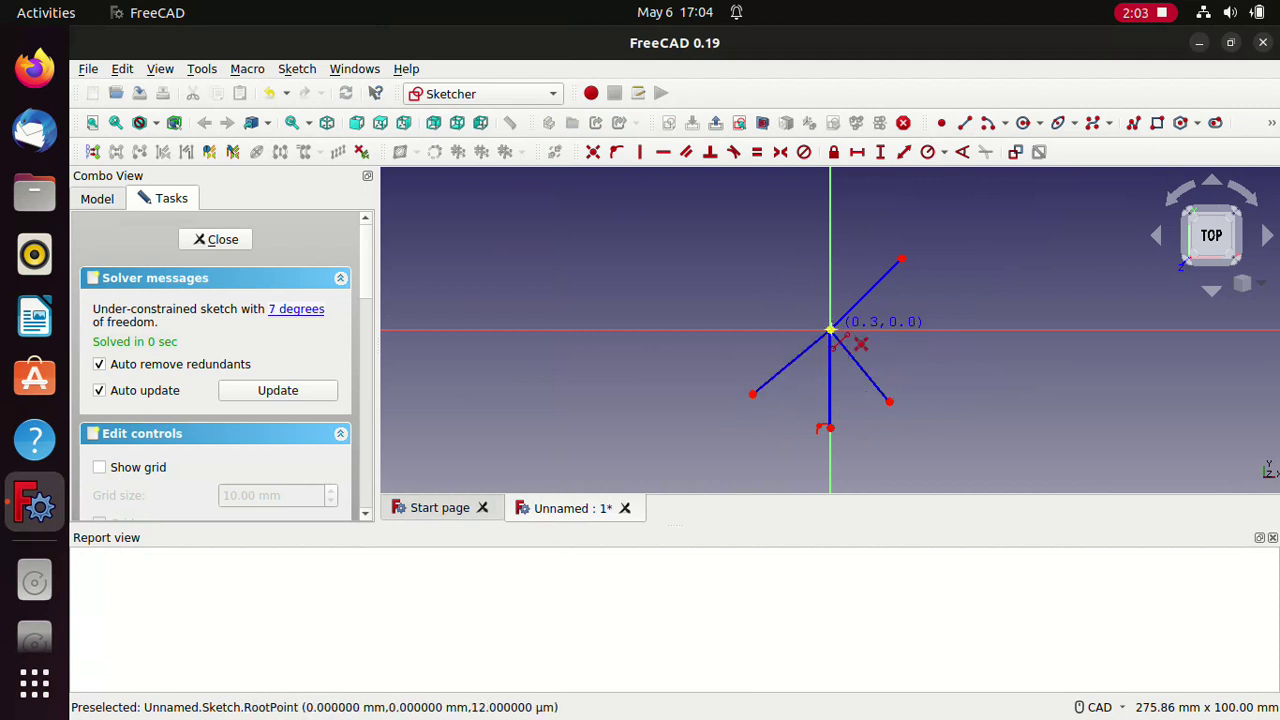
click(830, 328)
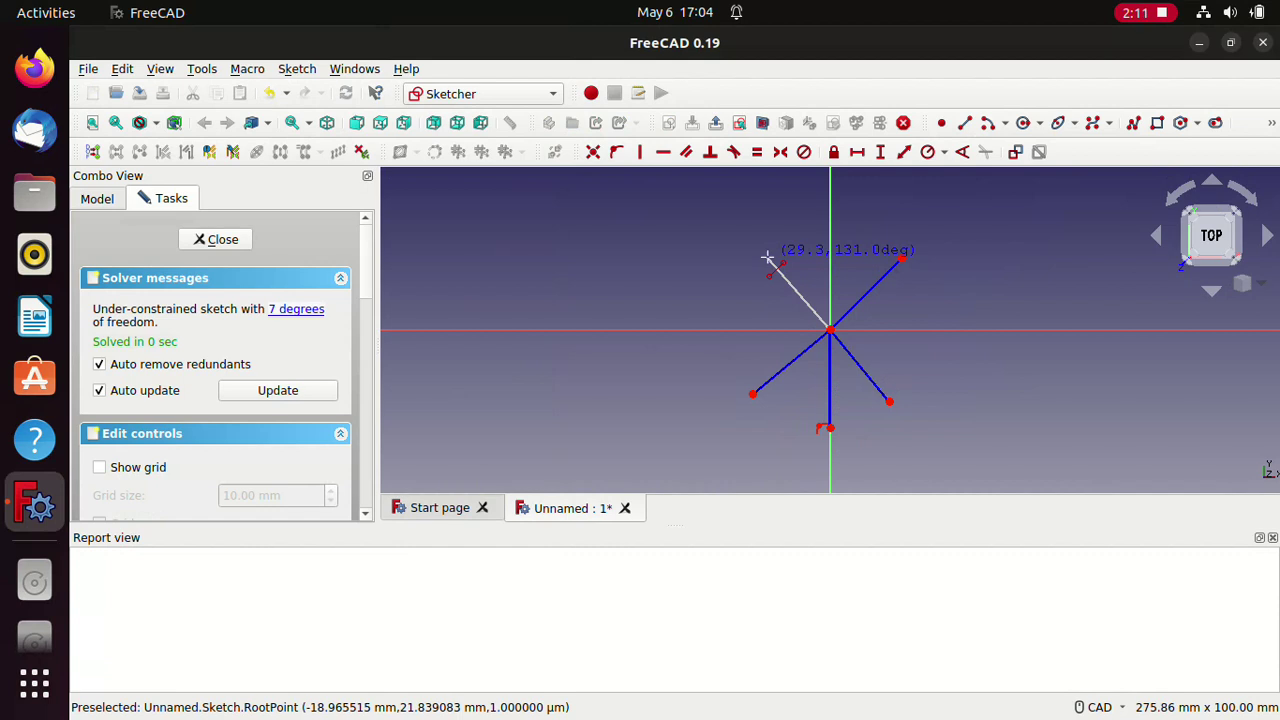
click(767, 258)
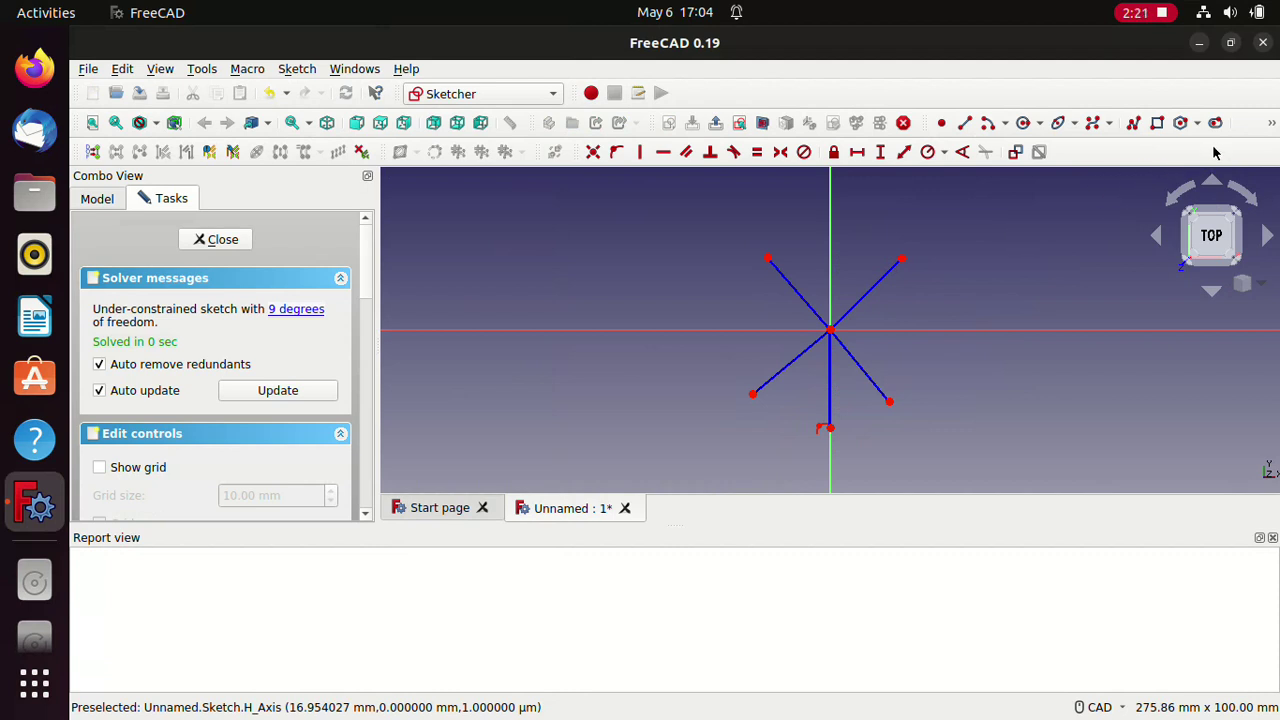
click(1273, 125)
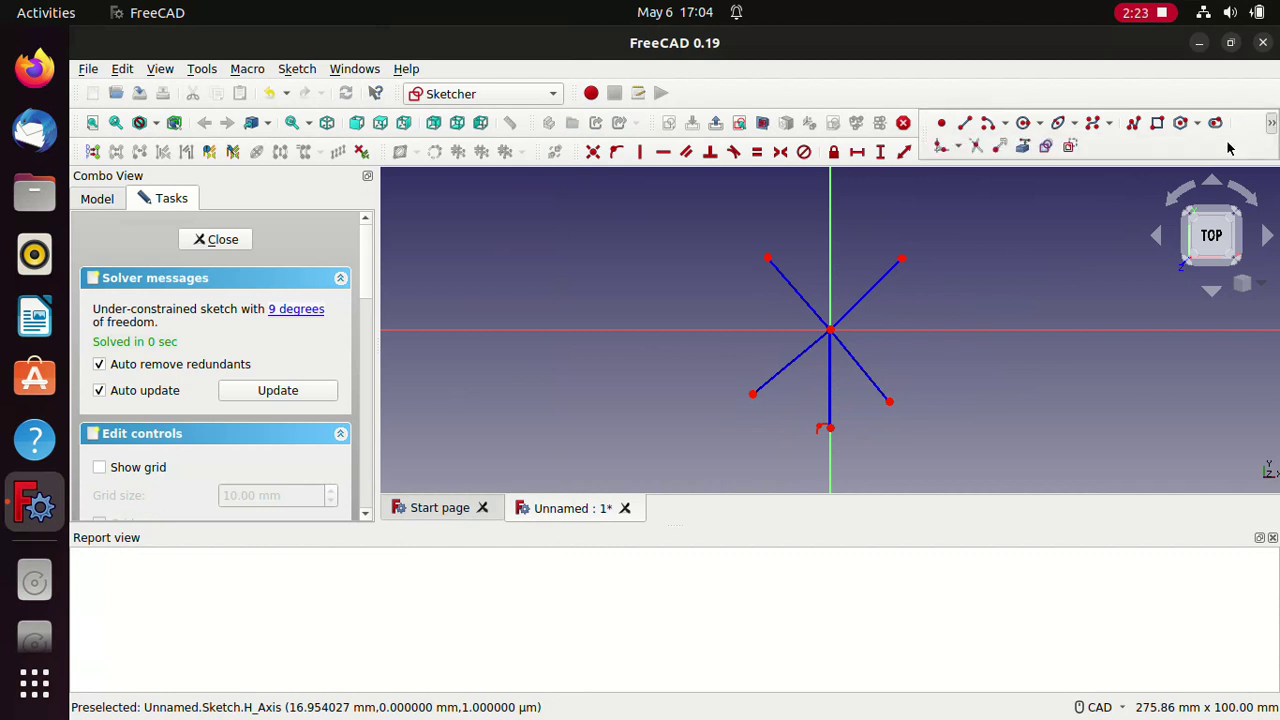
Step: Browse the radius/diameter constraint and circle tool options without choosing any
click(1273, 125)
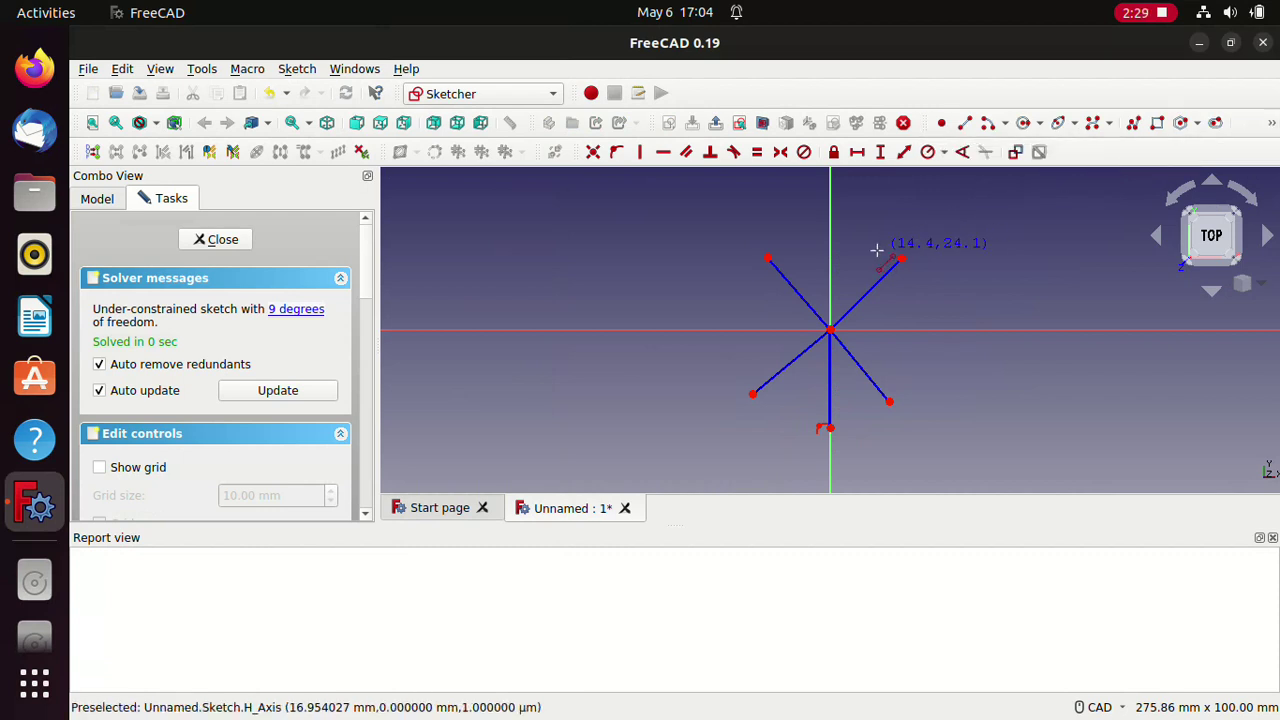
click(926, 154)
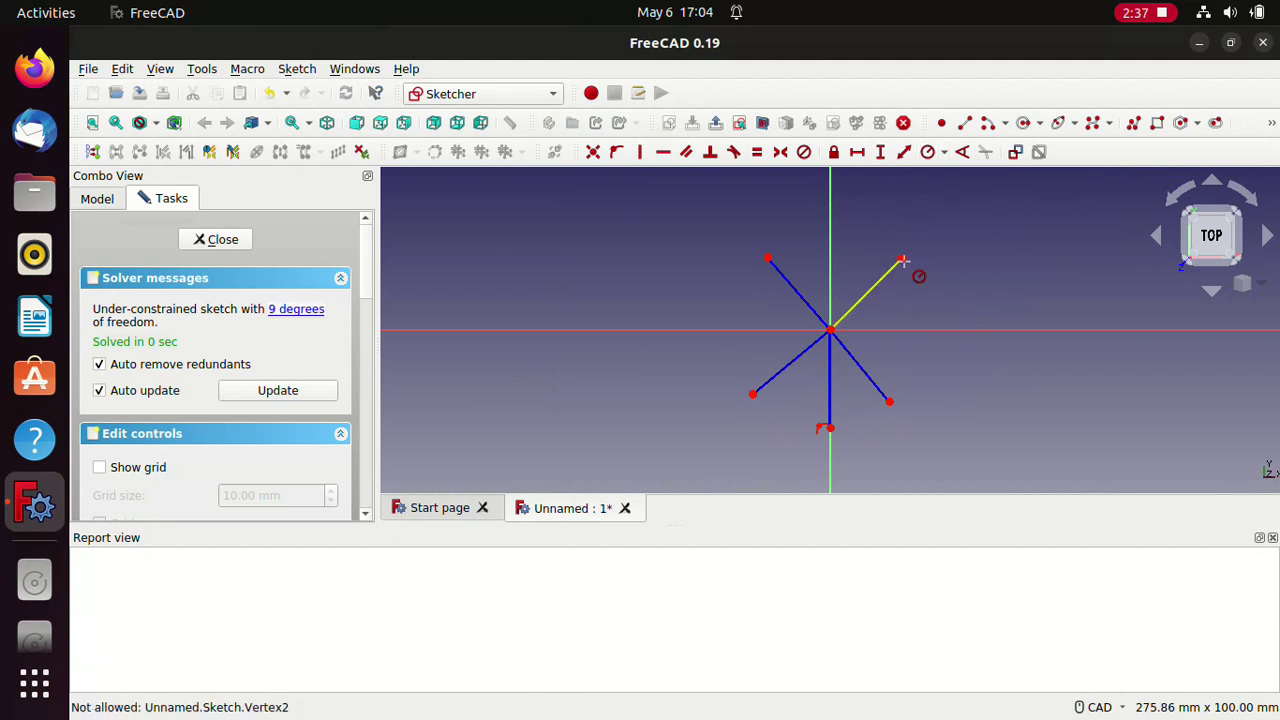
click(945, 153)
click(945, 155)
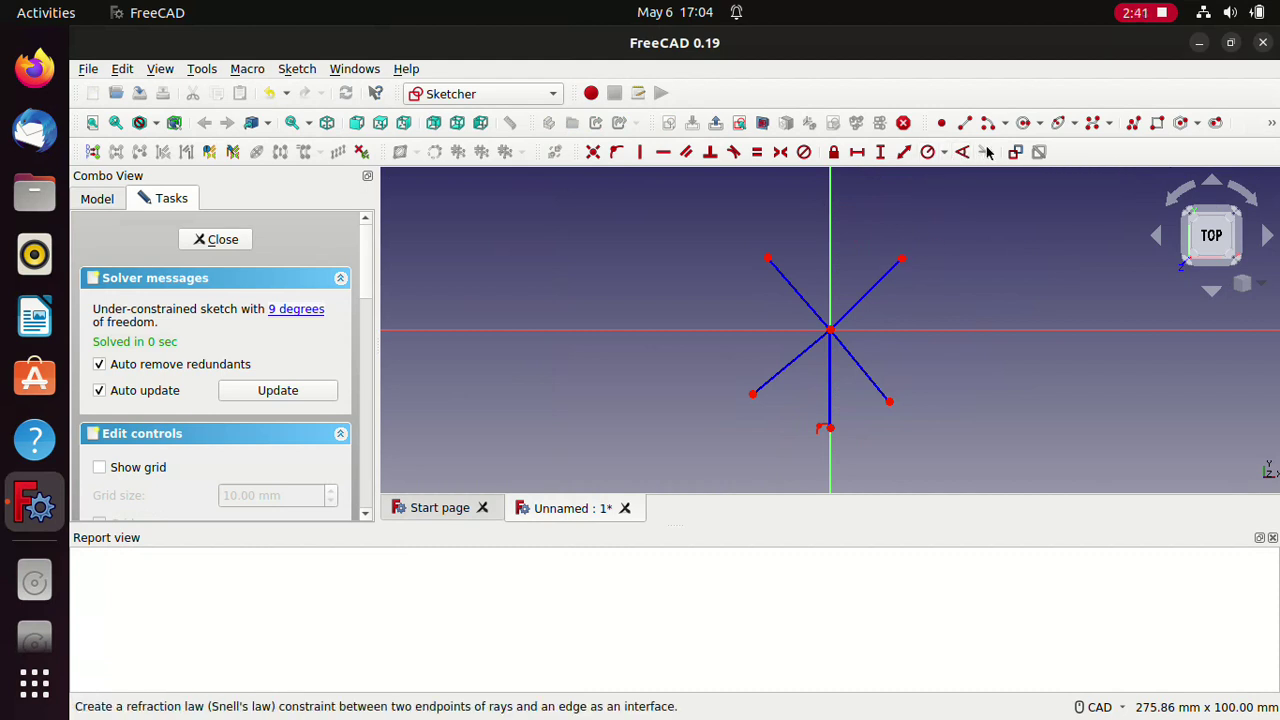
click(1039, 124)
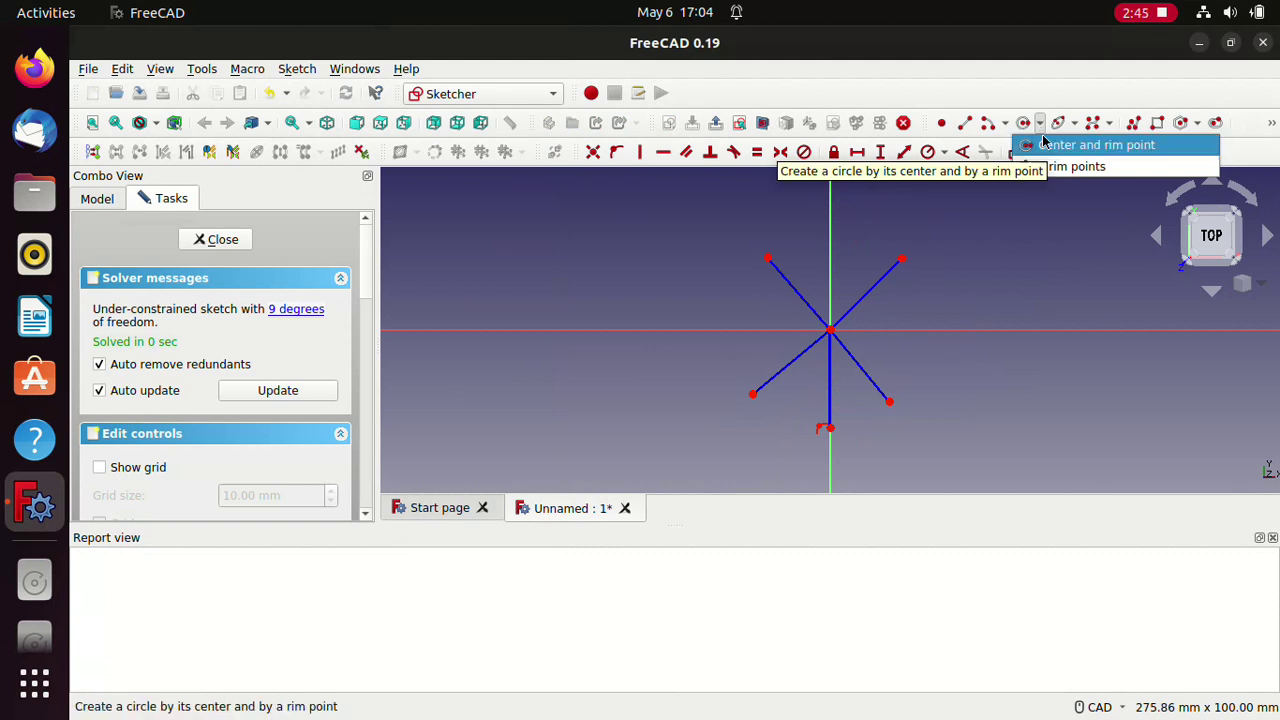
click(1008, 220)
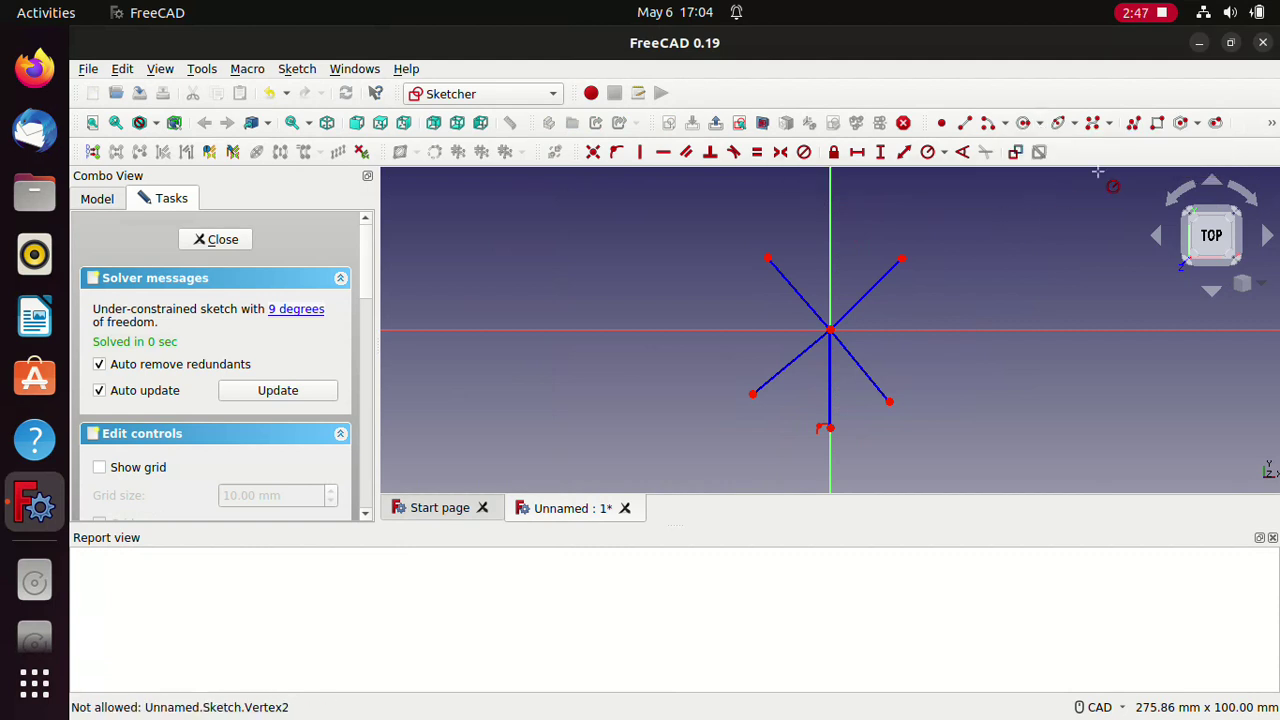
Step: Turn construction mode off and select the centre-and-endpoints Arc tool
click(1271, 123)
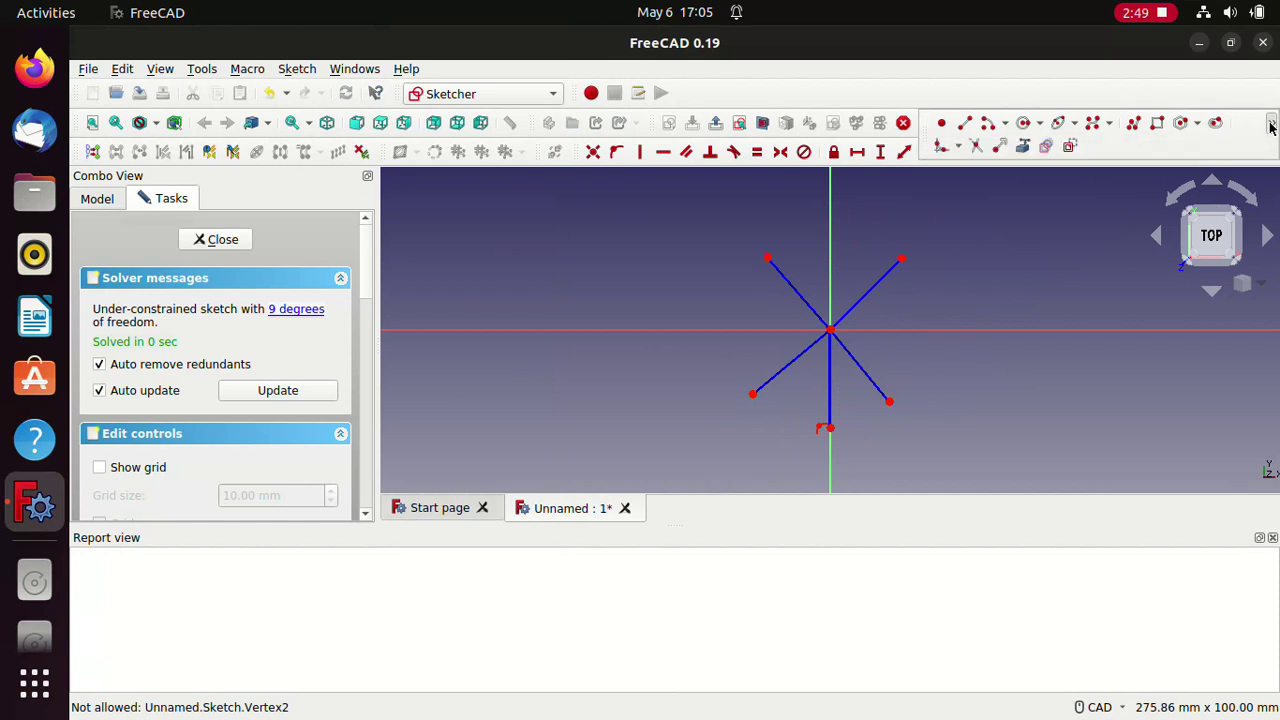
click(1271, 123)
click(1271, 123)
click(1271, 123)
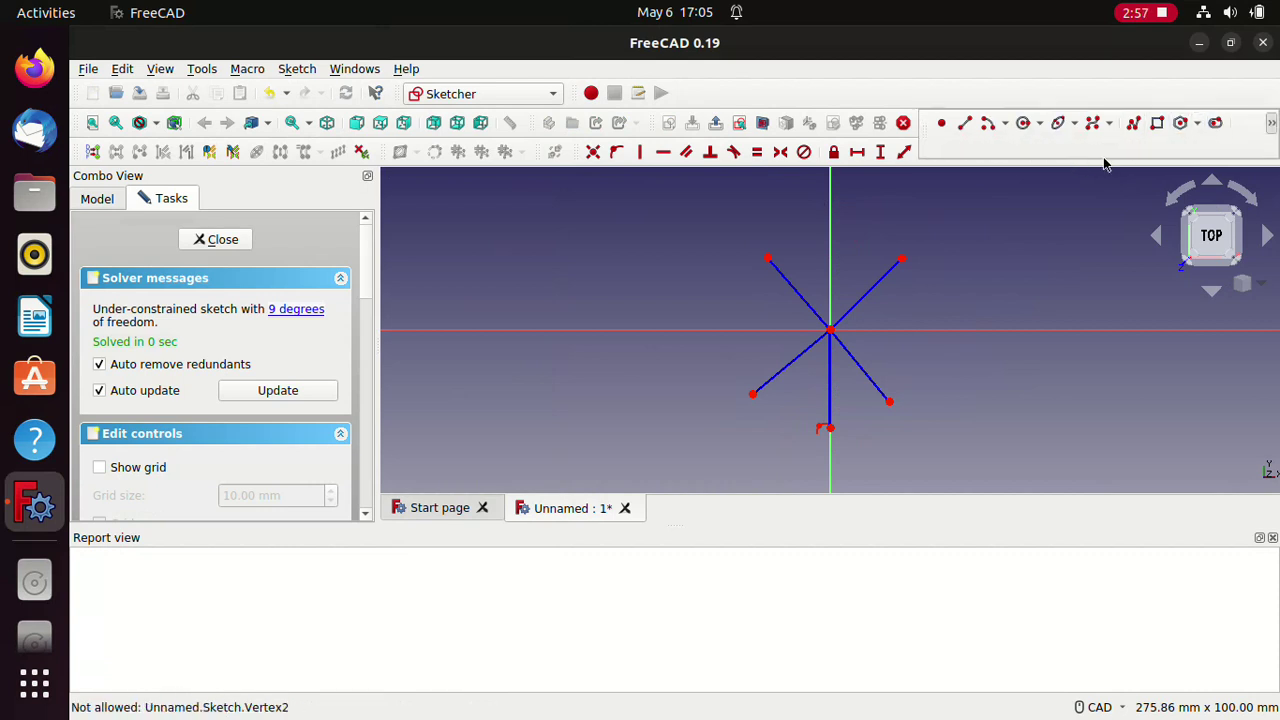
click(1271, 124)
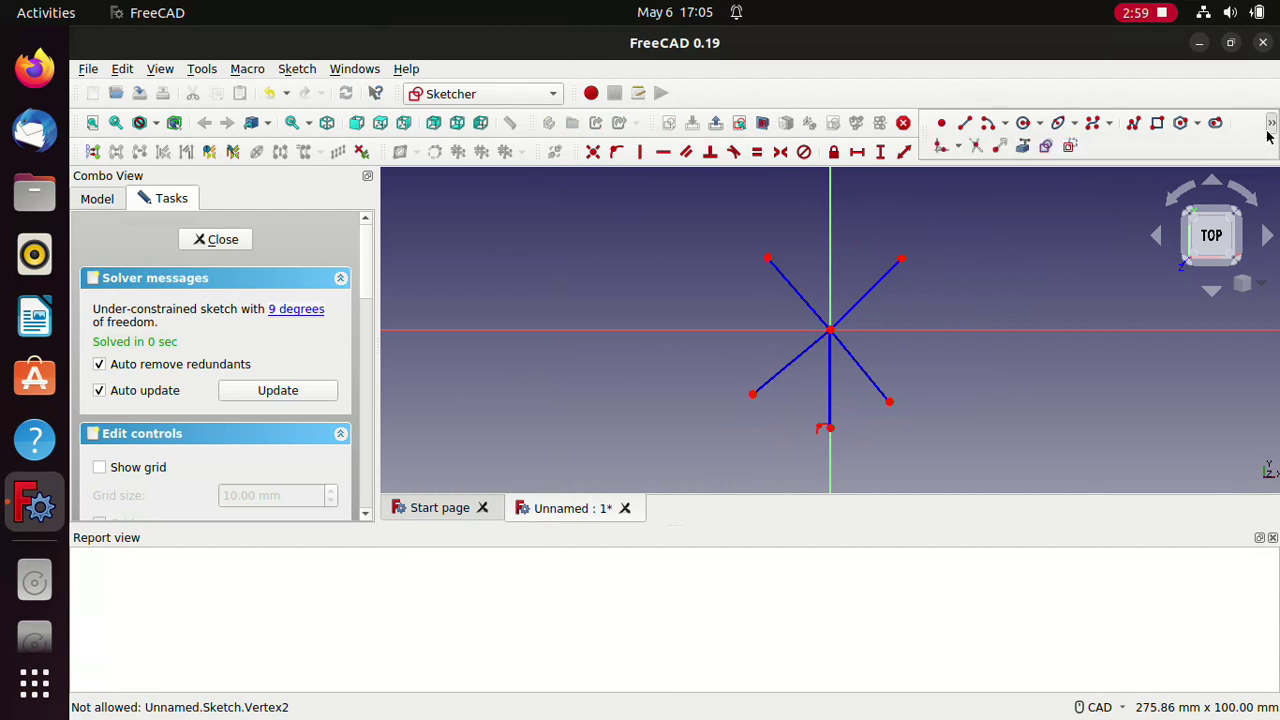
click(1068, 146)
click(987, 122)
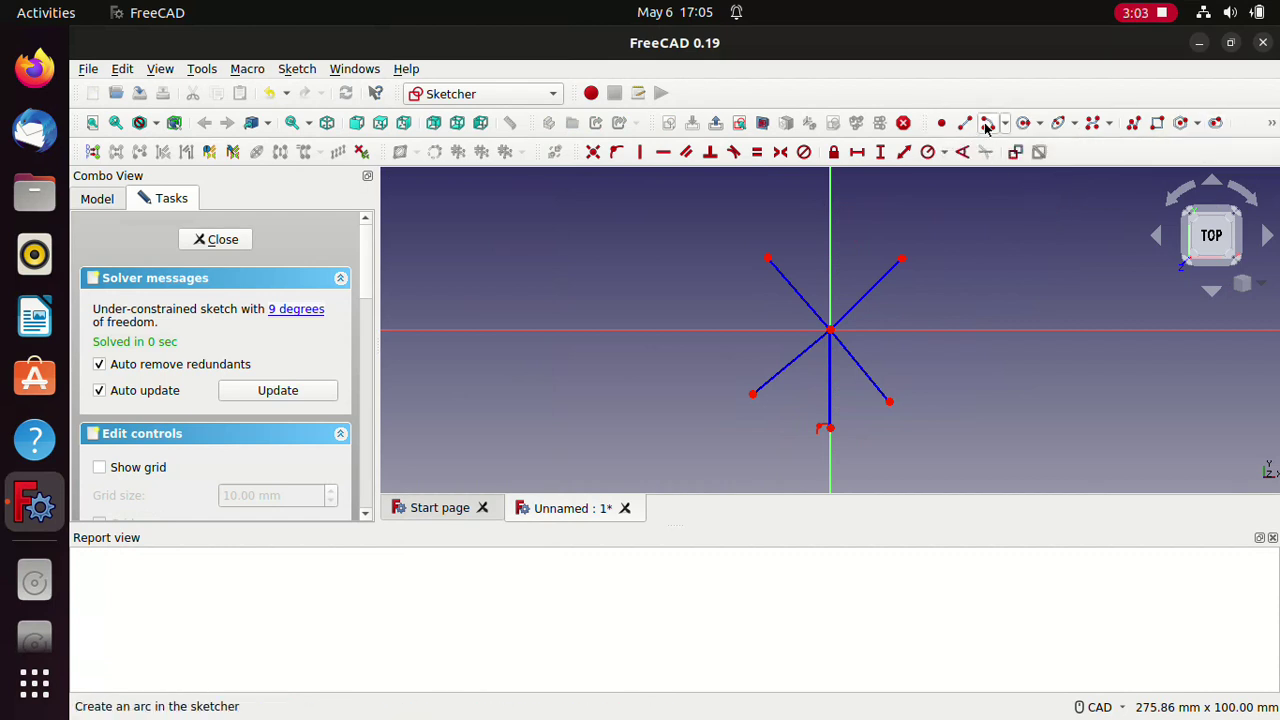
Step: Draw small arcs centred on the upper-right, lower-right and bottom line ends
click(903, 261)
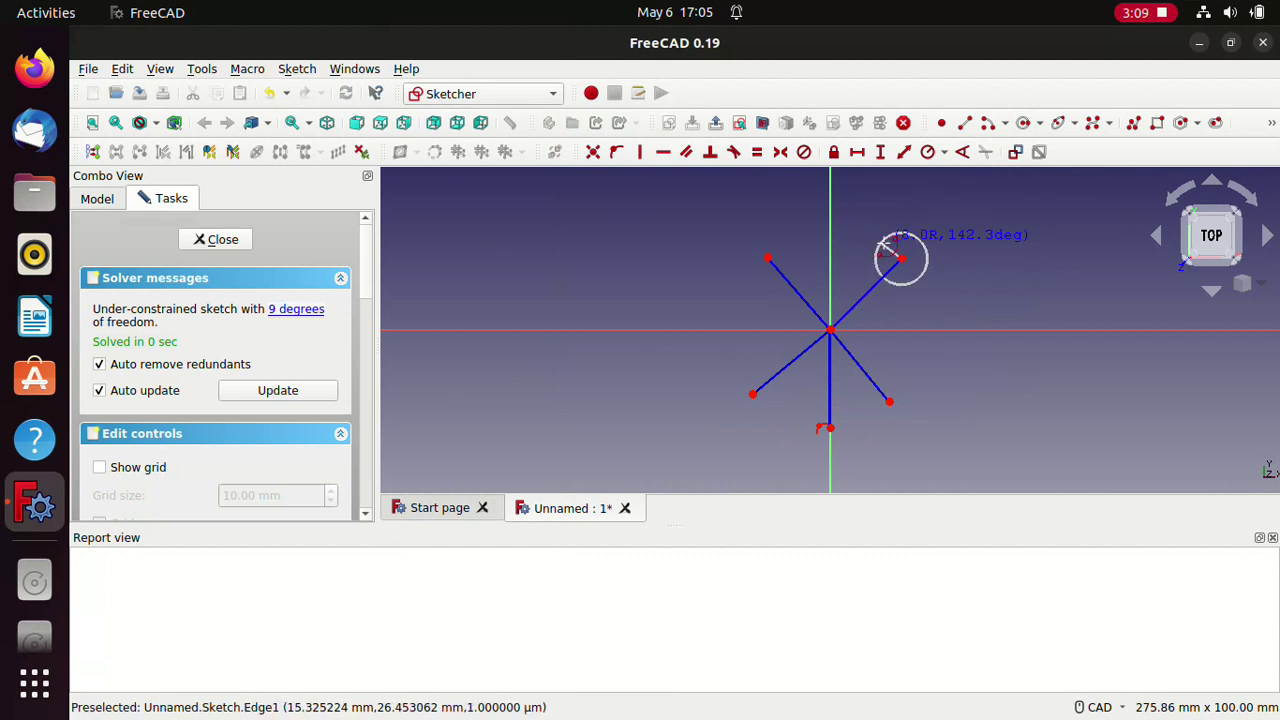
click(886, 245)
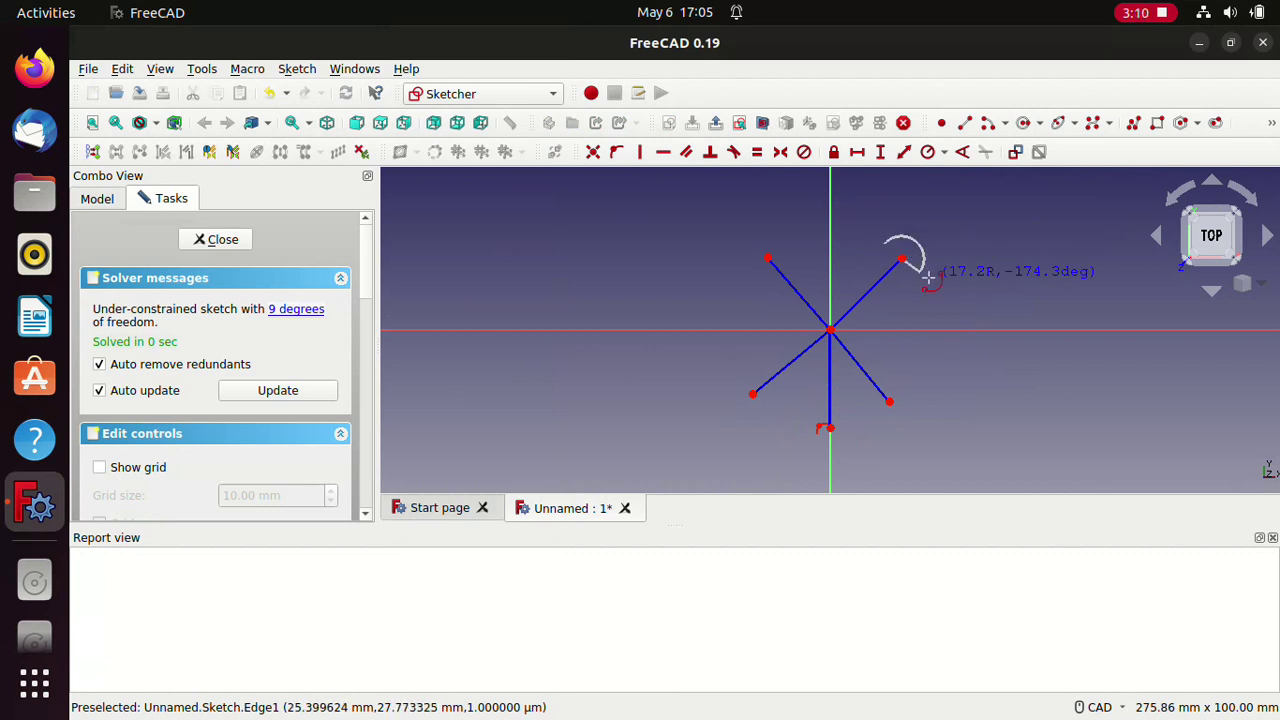
click(921, 274)
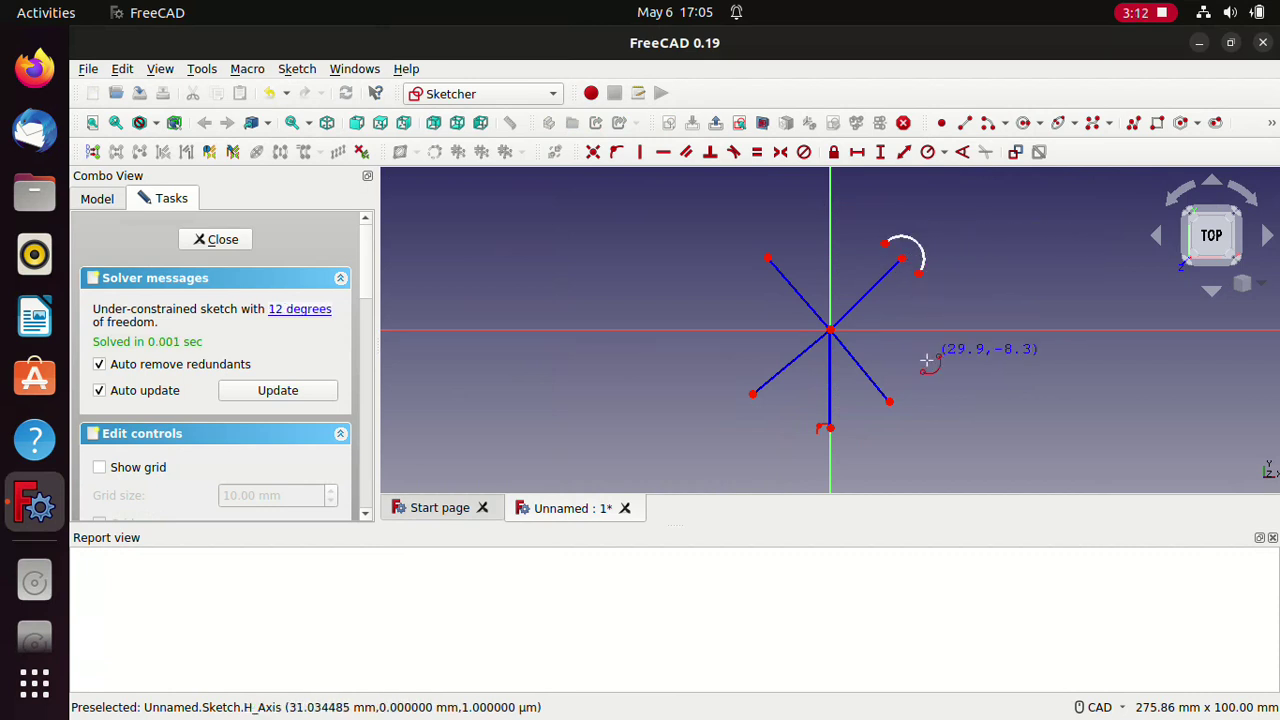
click(889, 401)
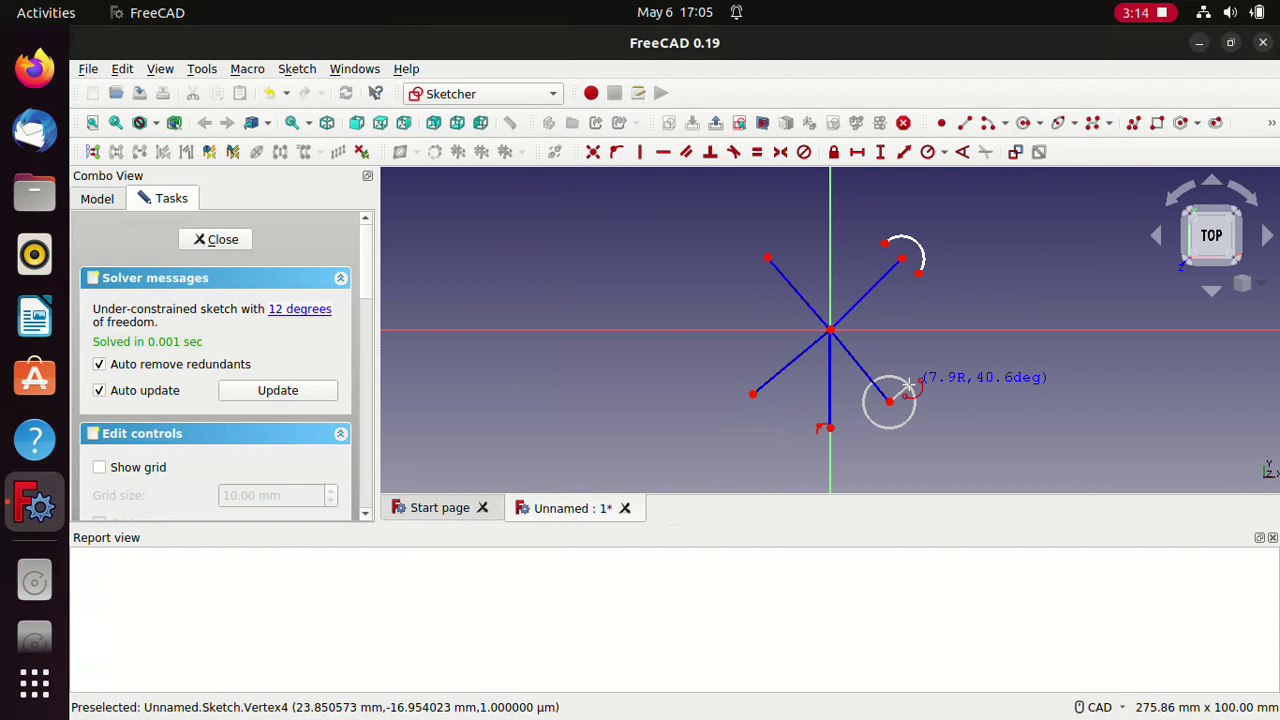
click(872, 420)
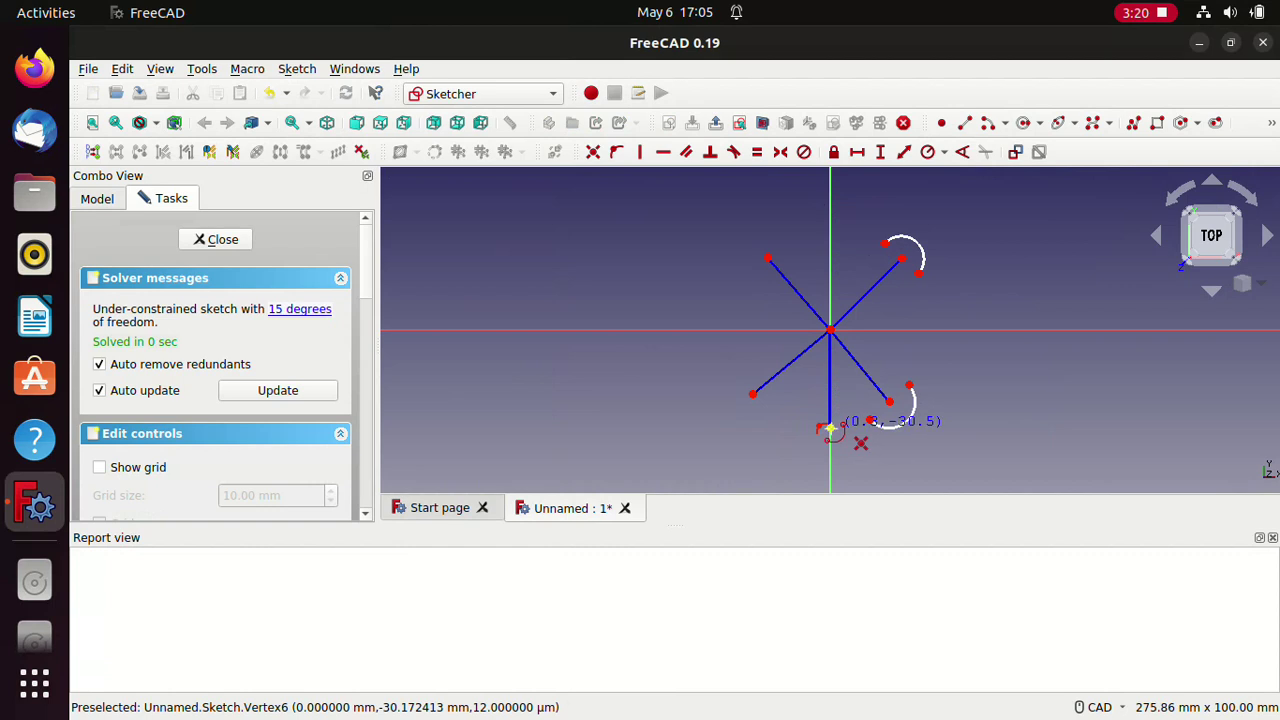
click(830, 428)
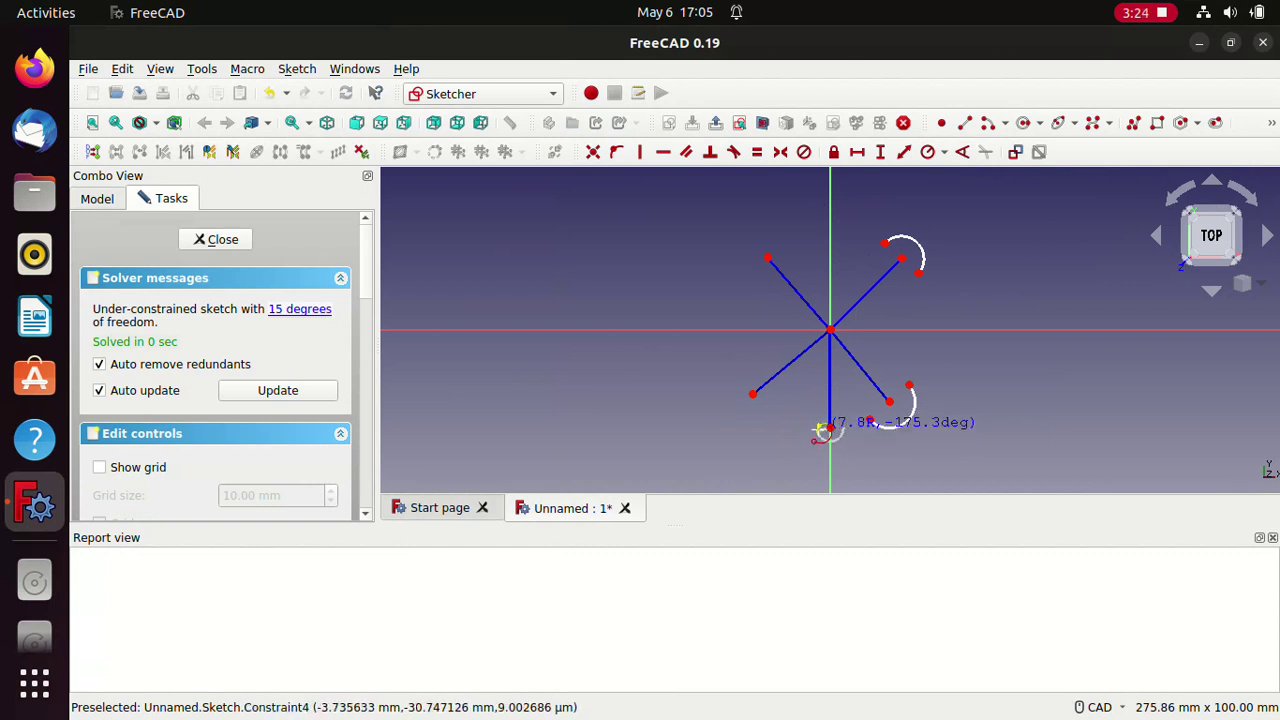
click(818, 430)
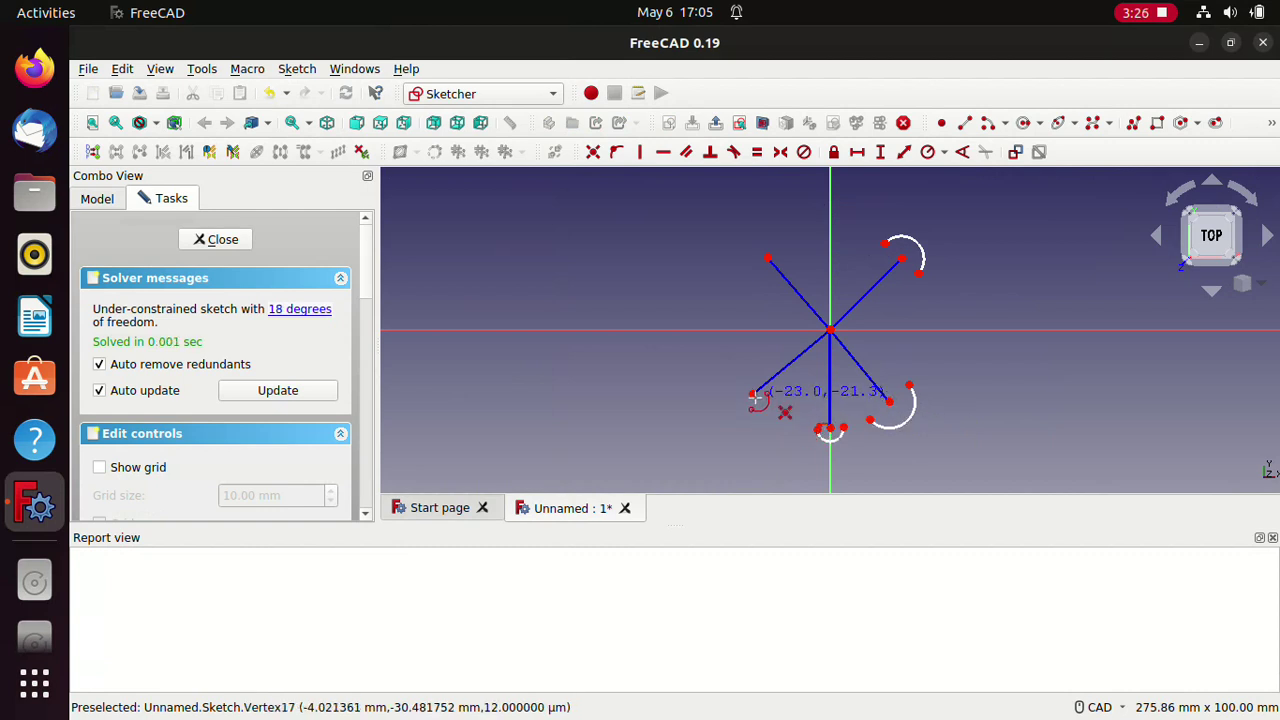
Step: Draw small arcs centred on the lower-left and upper-left line ends
click(752, 394)
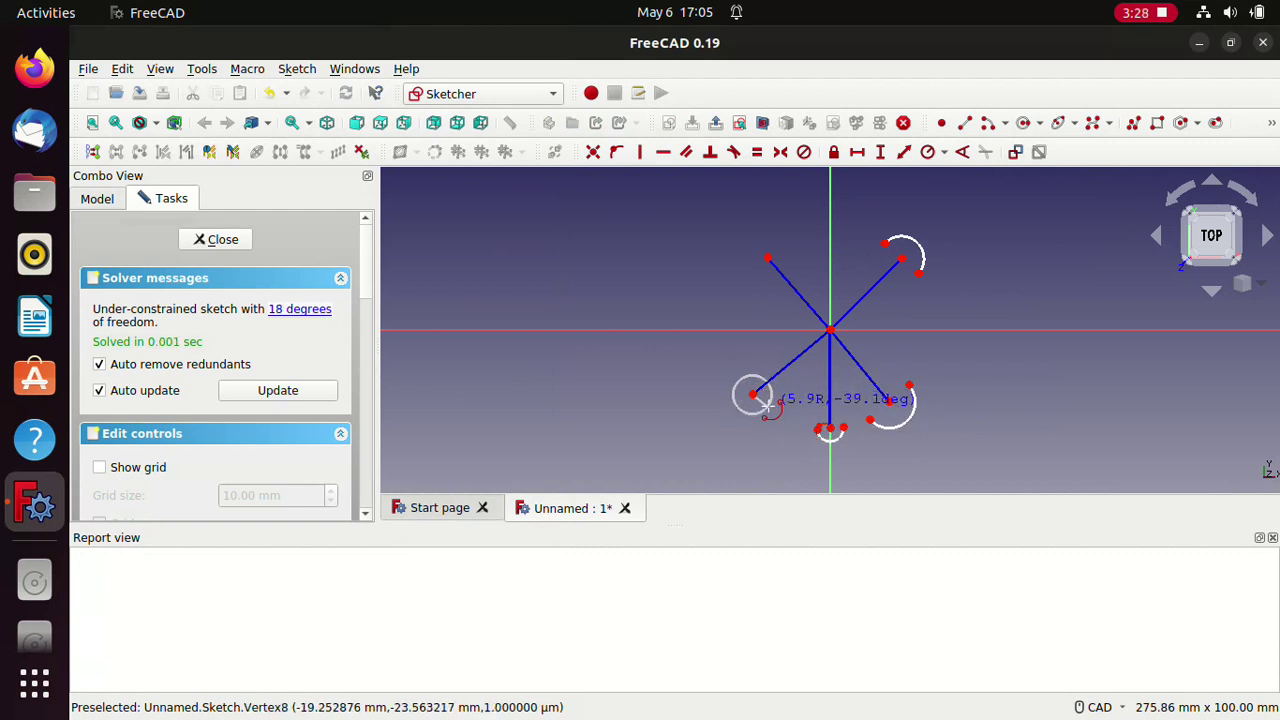
click(767, 409)
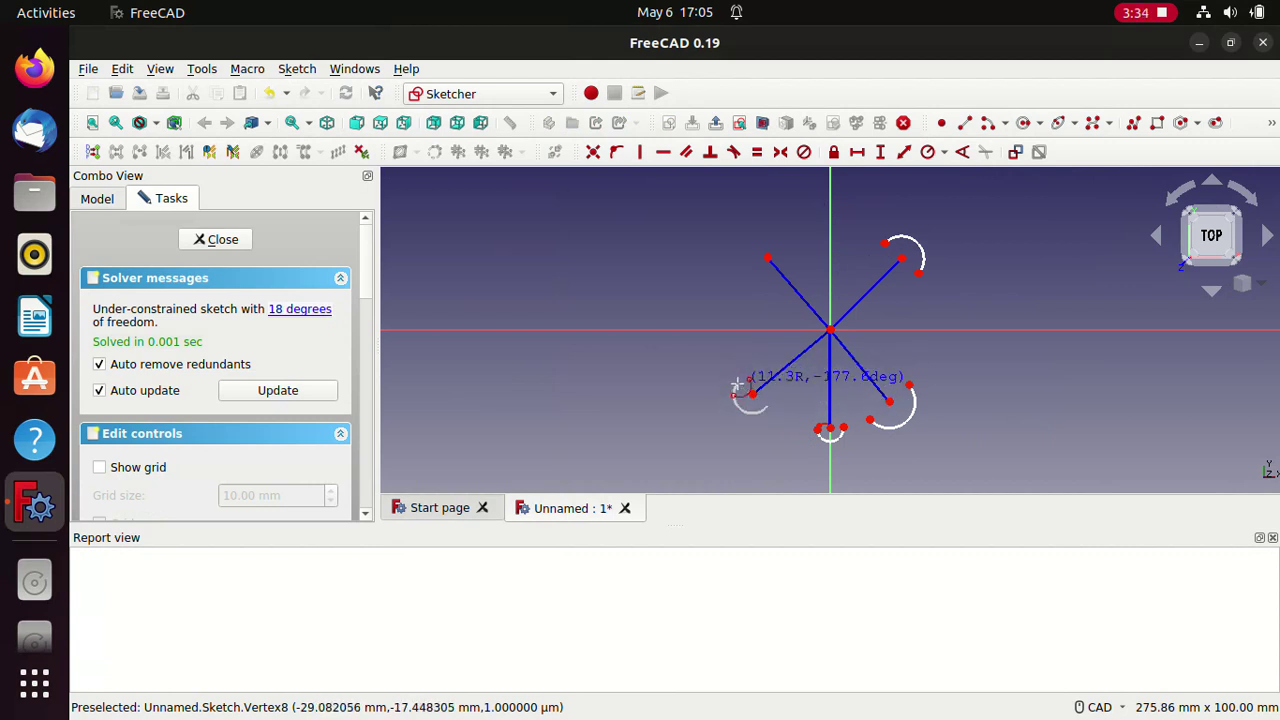
click(739, 386)
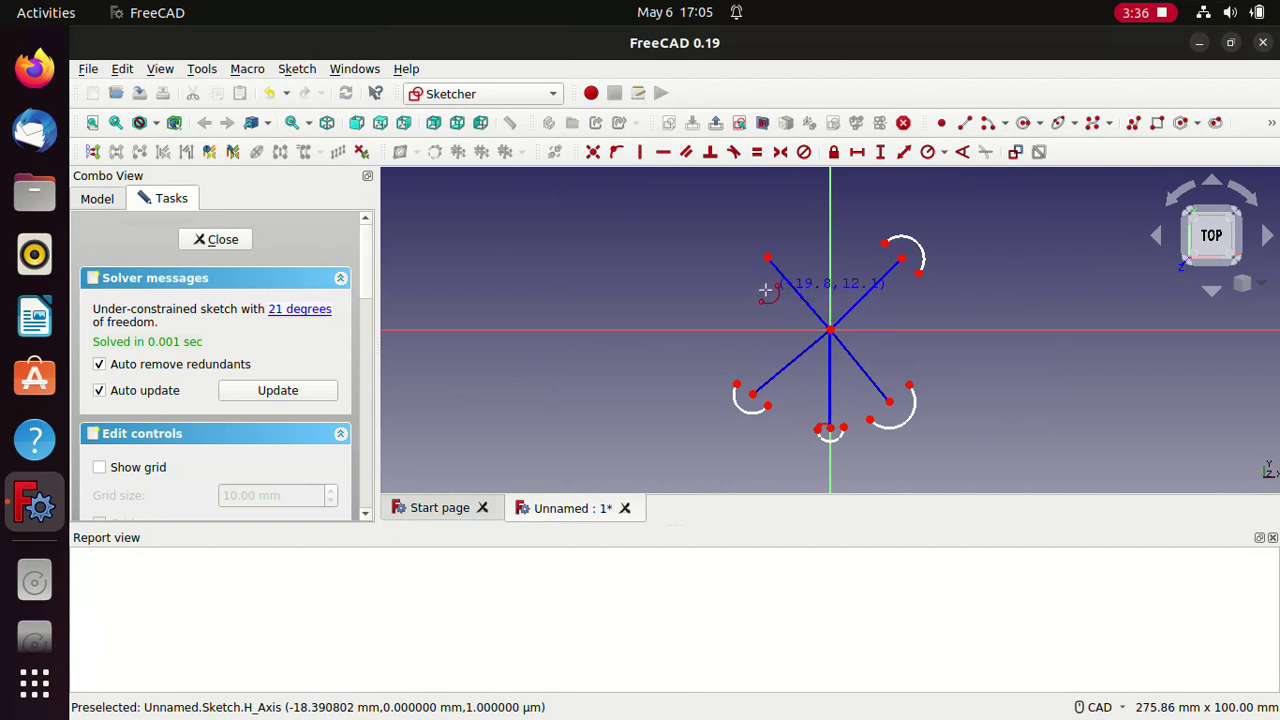
click(768, 258)
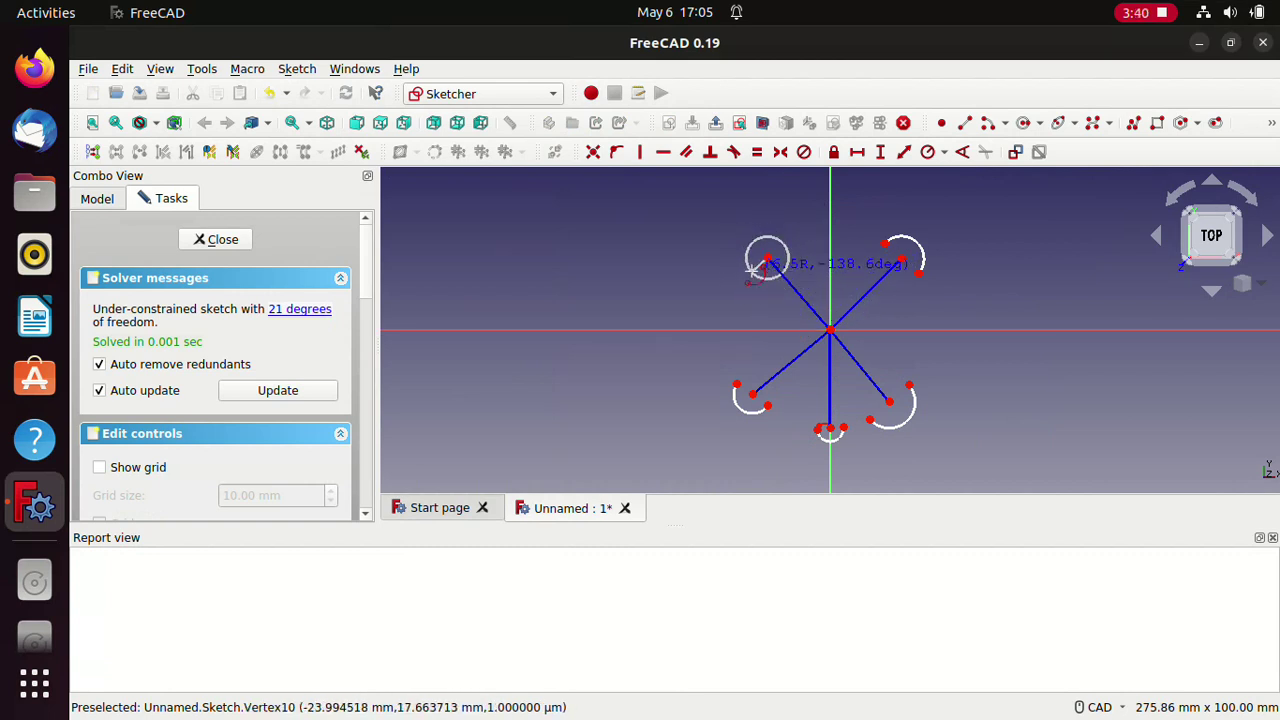
click(748, 266)
click(799, 242)
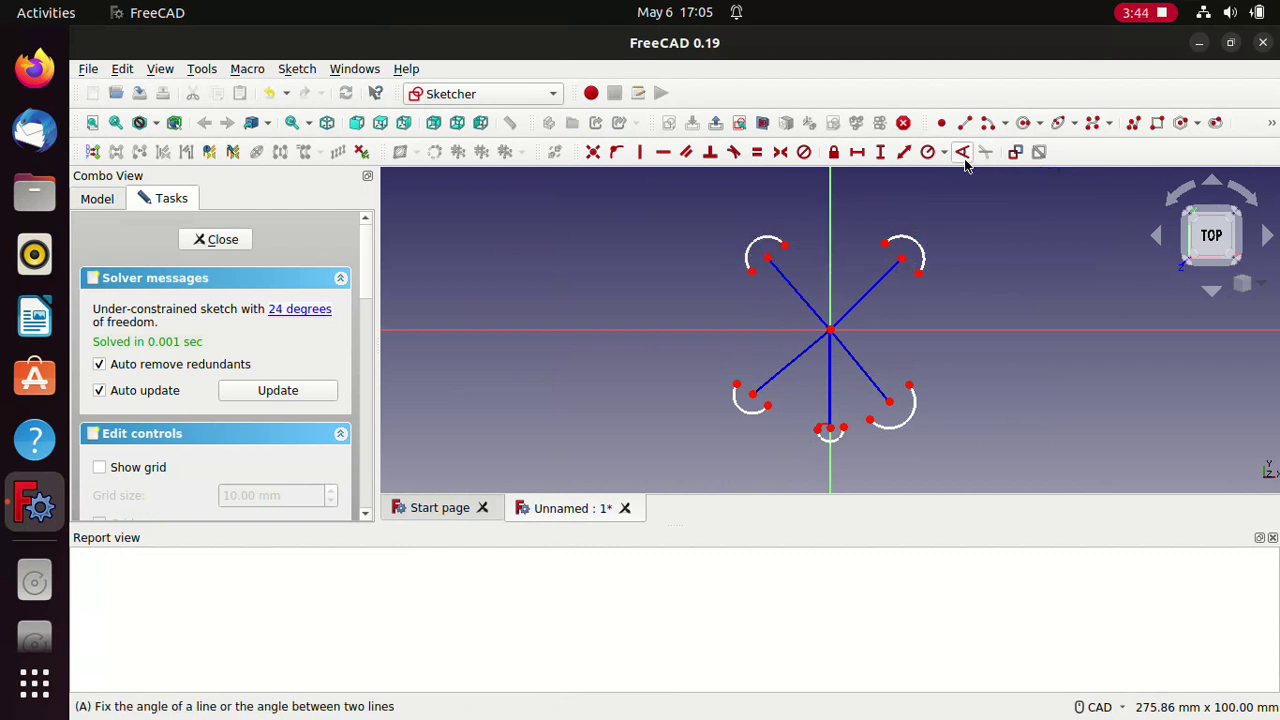
Step: Draw connecting arcs across the top and down the right side between end arcs
click(831, 212)
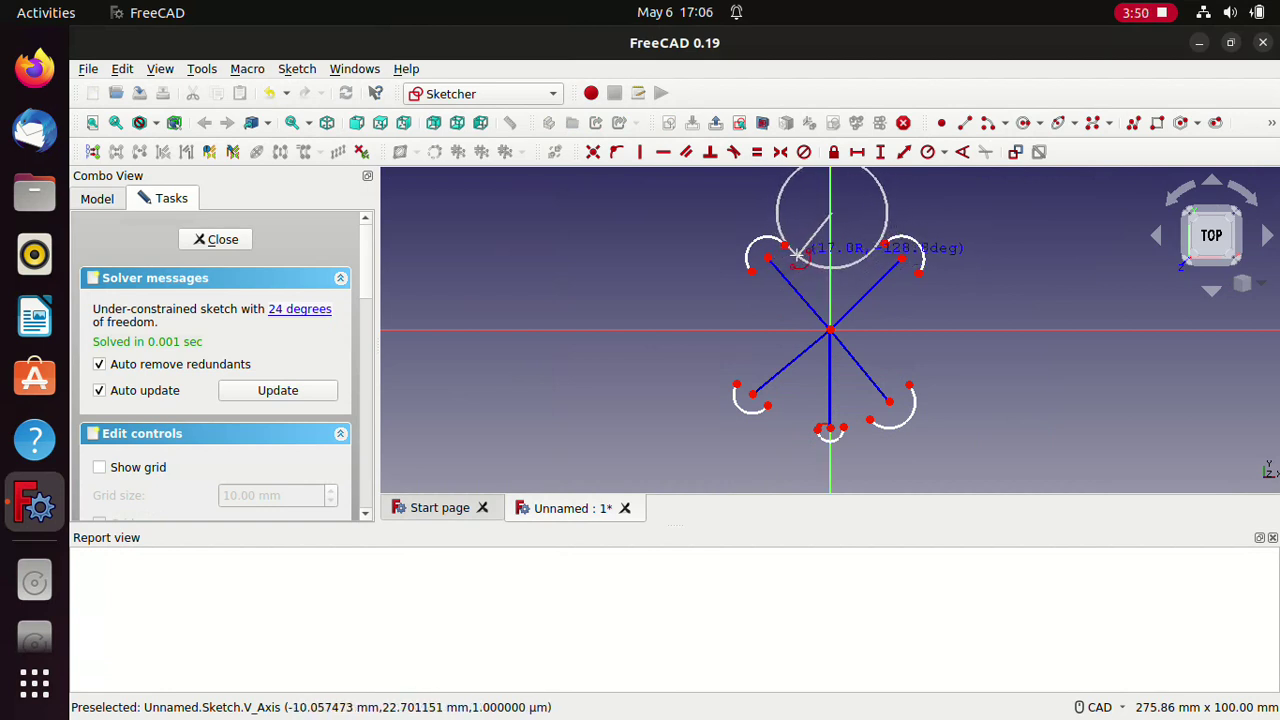
click(805, 262)
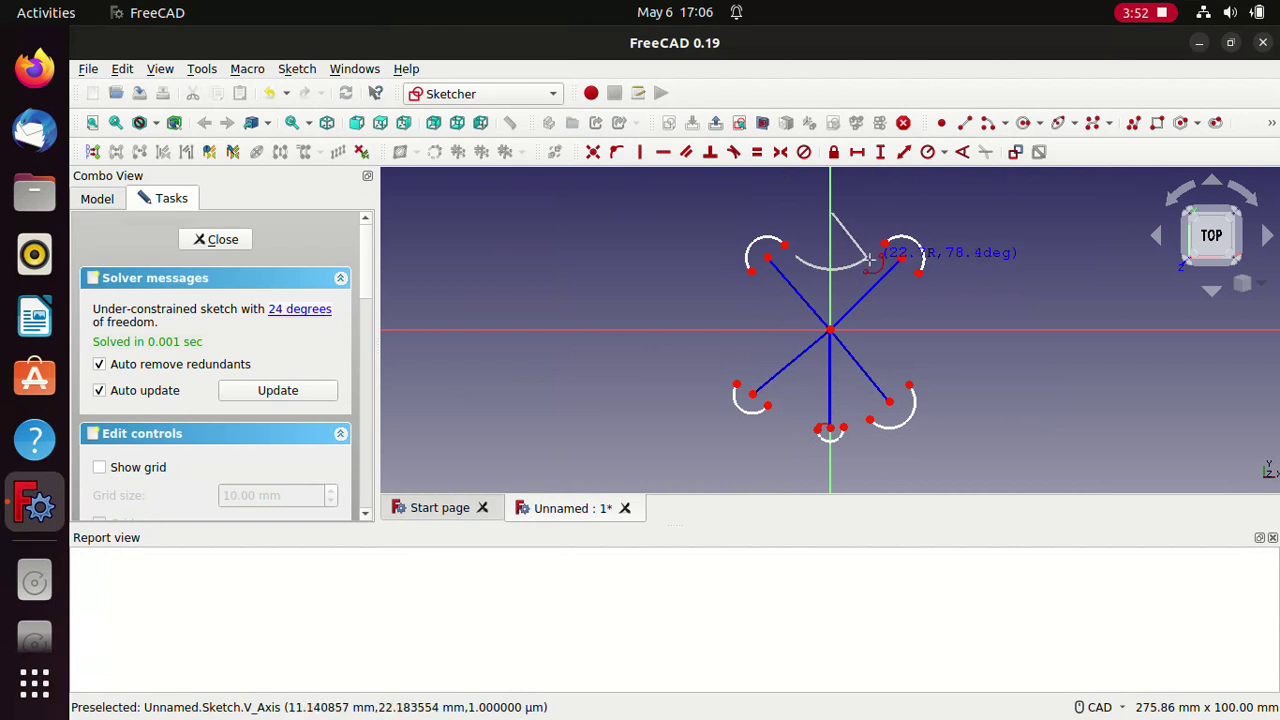
click(867, 259)
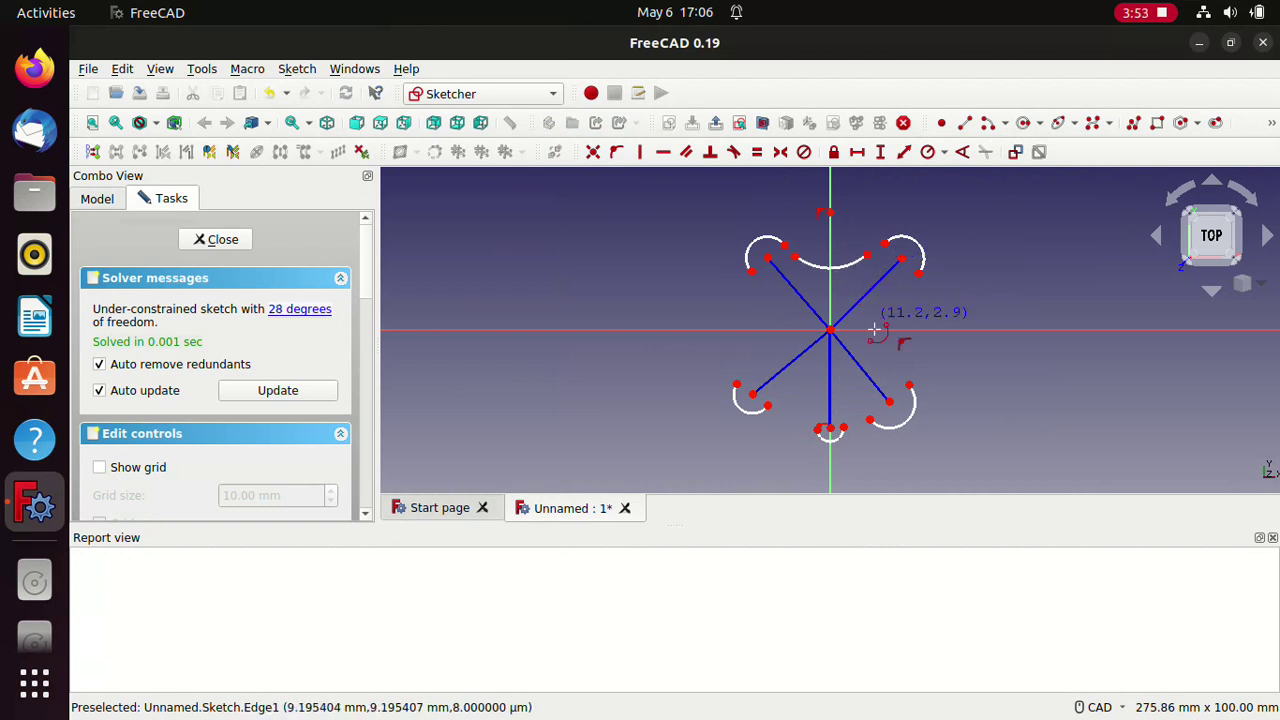
click(948, 330)
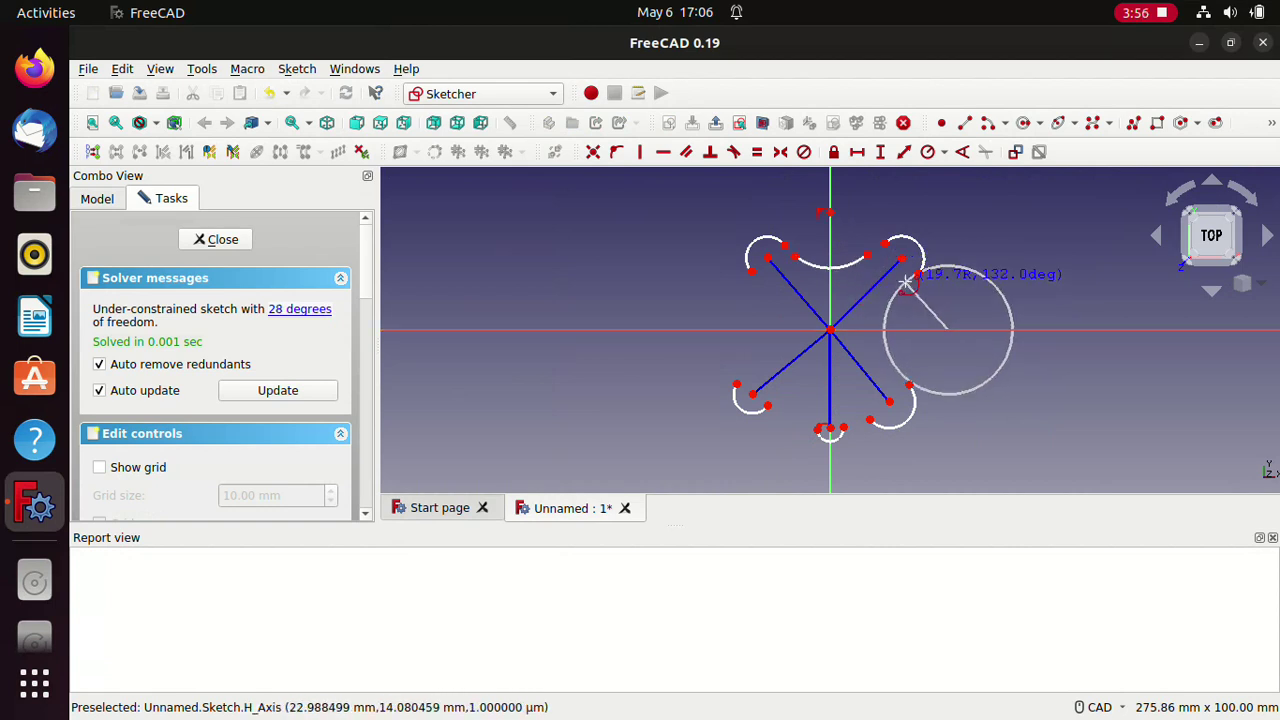
click(910, 286)
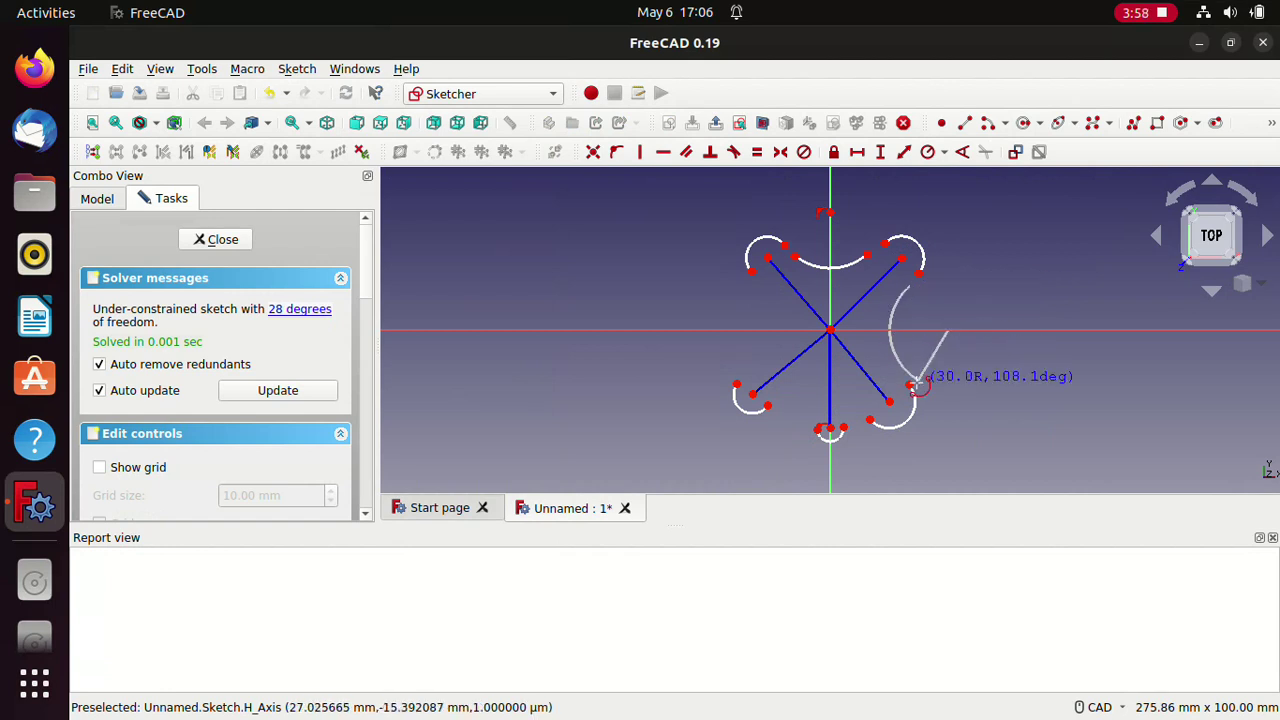
click(904, 369)
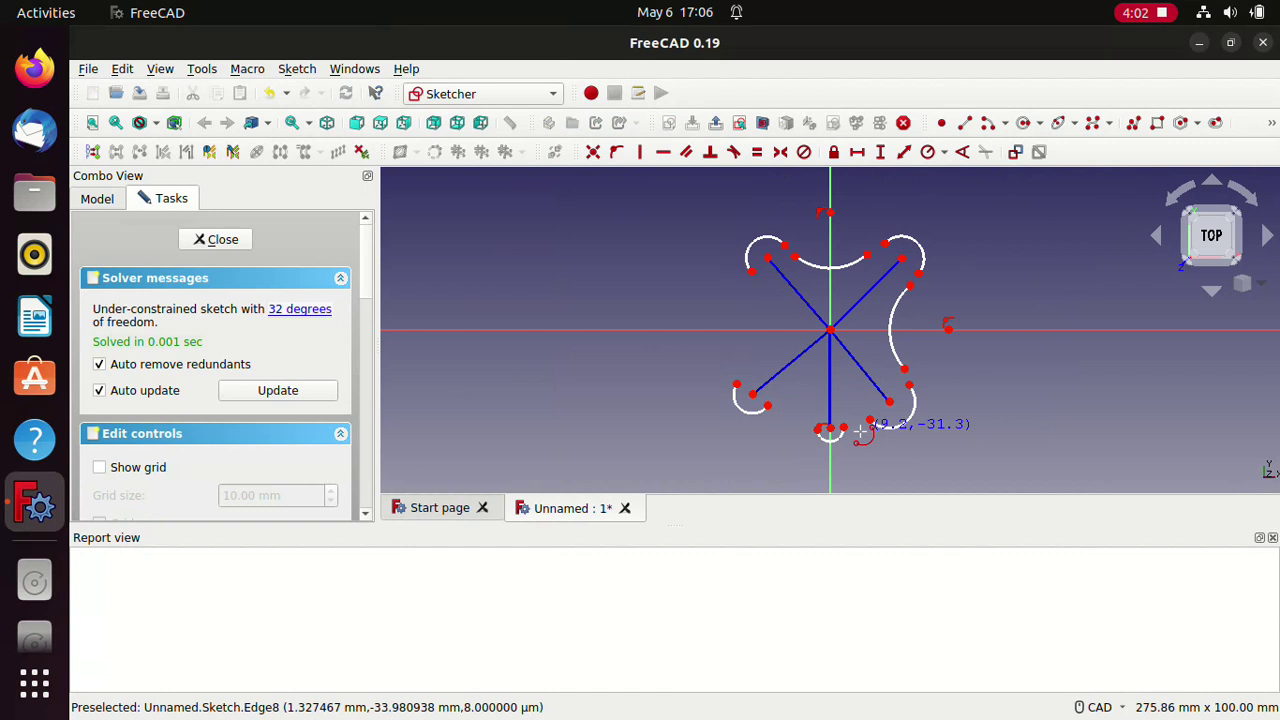
Step: Draw two bottom connecting arcs, at bottom-right and bottom-left of the figure
click(856, 430)
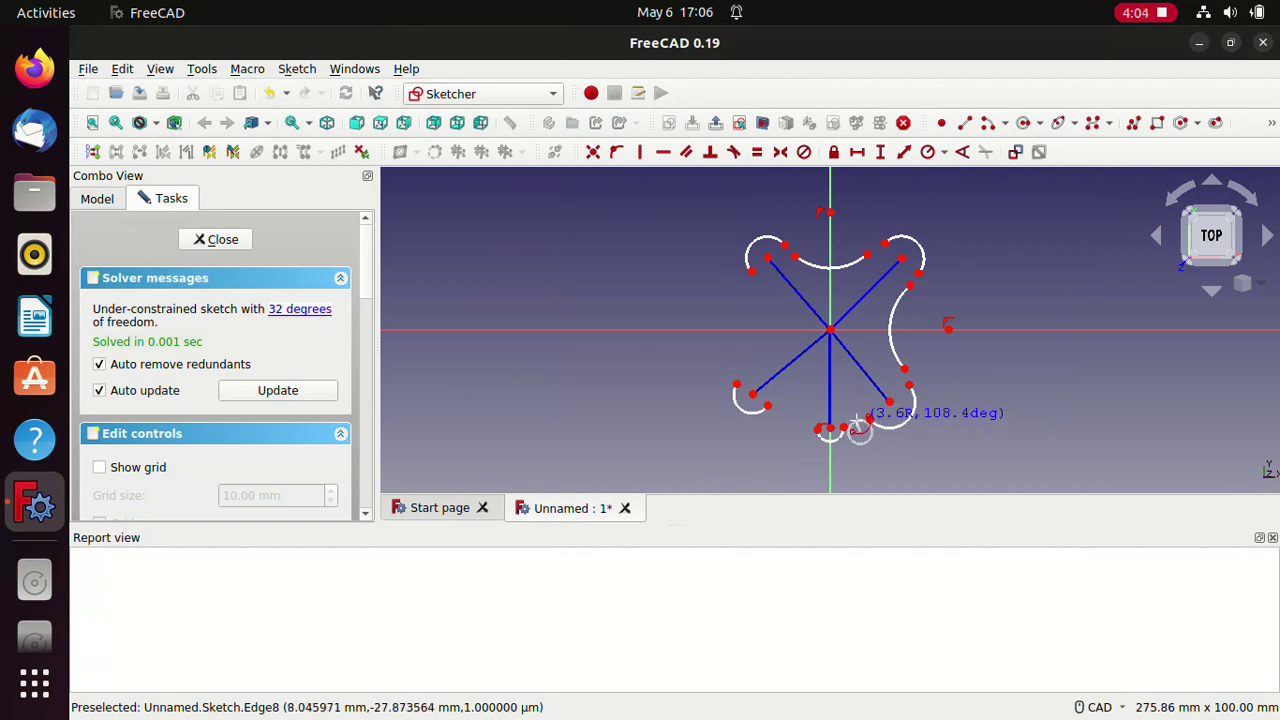
scroll(858, 418, up, 2)
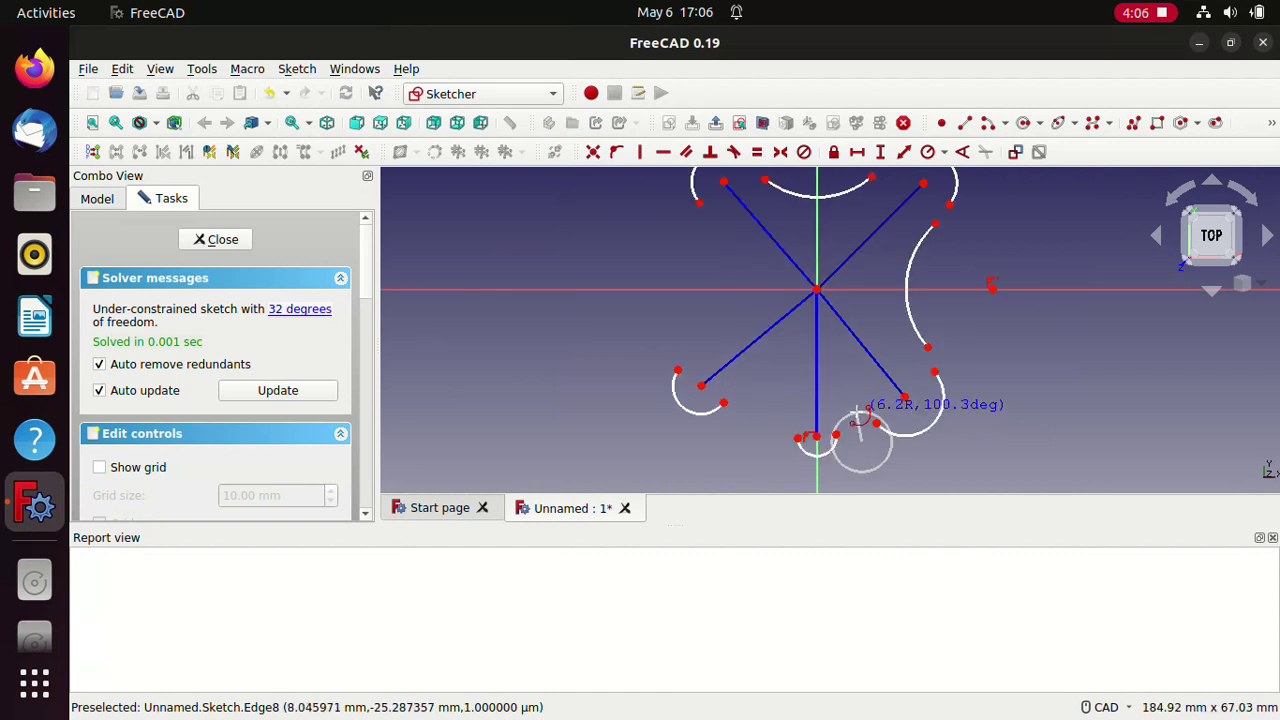
scroll(857, 415, up, 2)
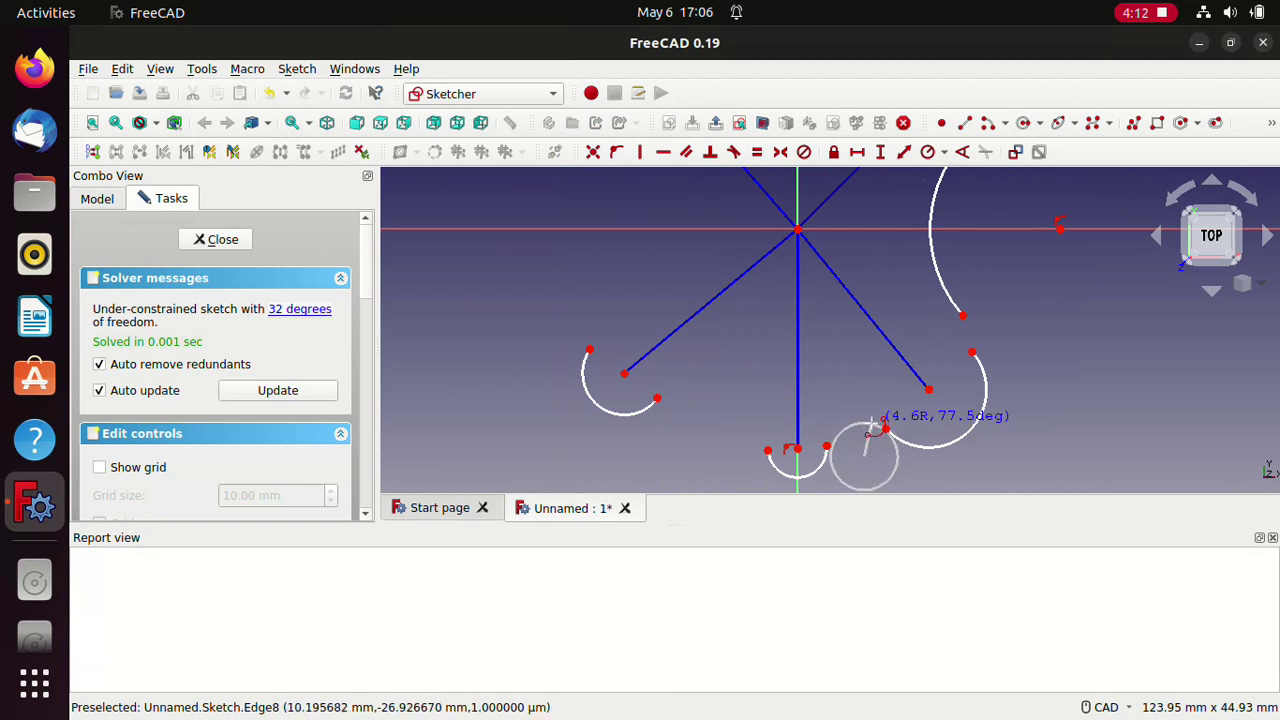
click(877, 428)
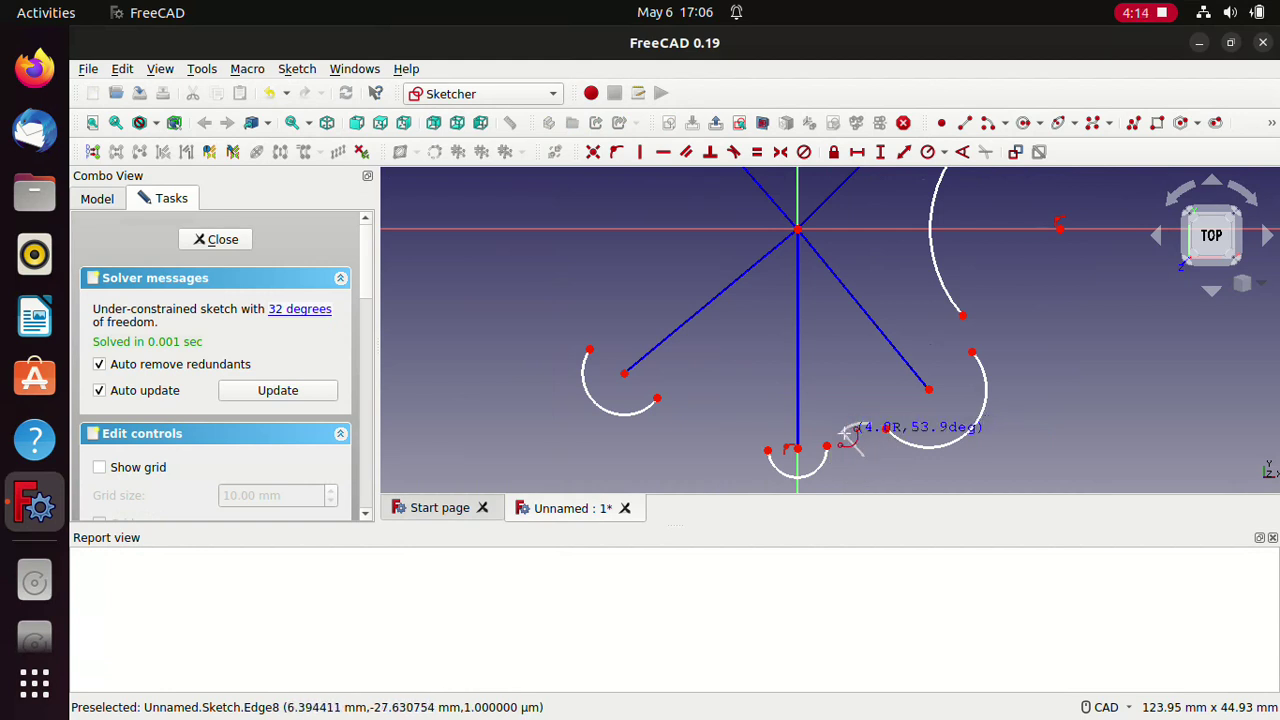
click(842, 432)
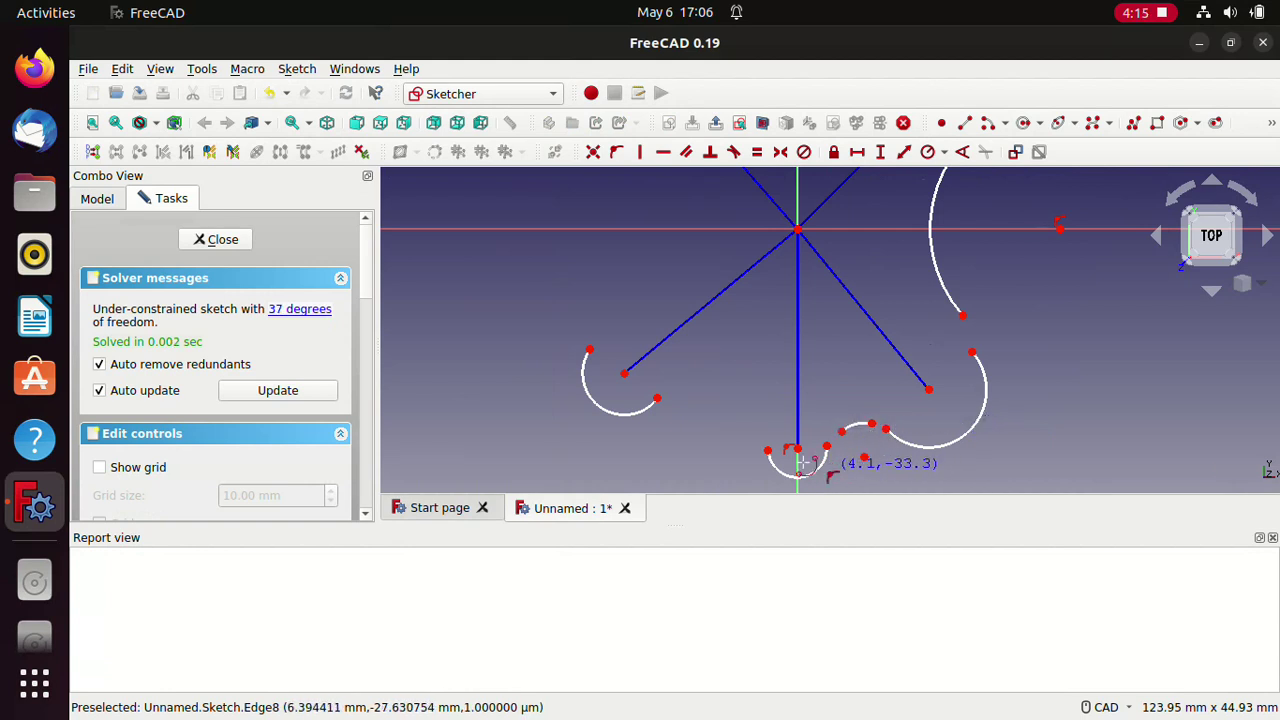
click(696, 452)
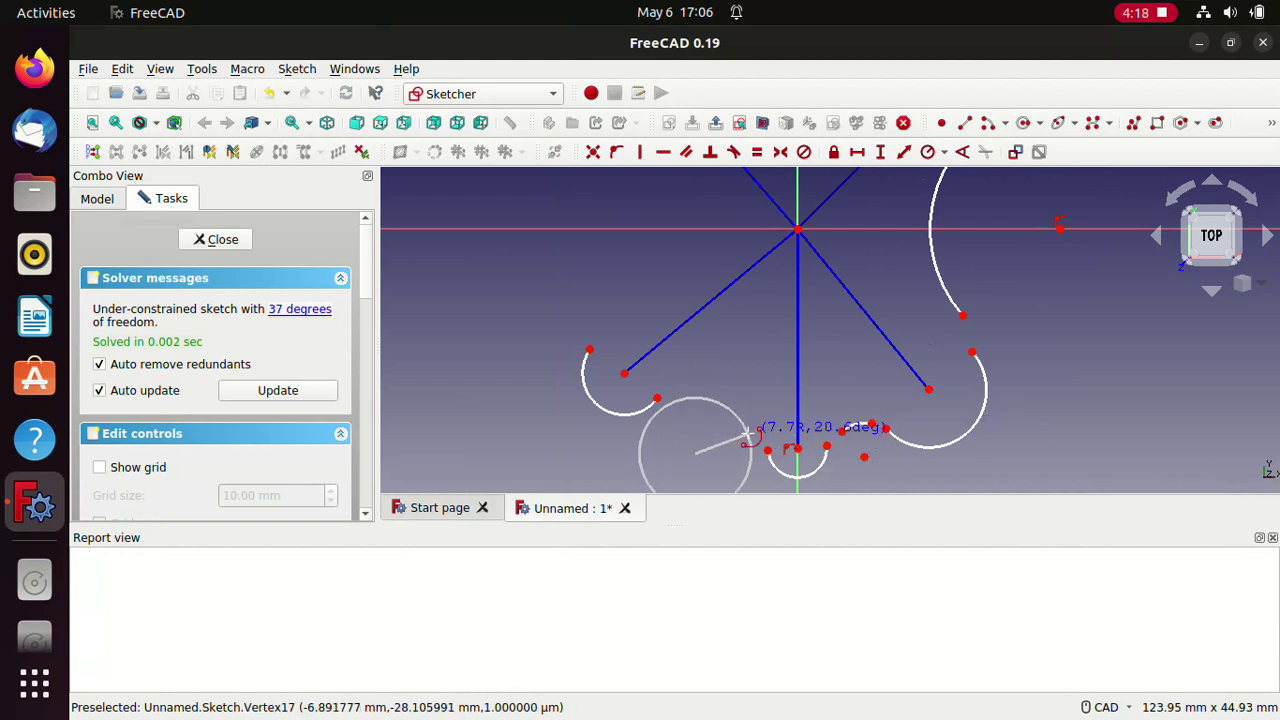
click(754, 437)
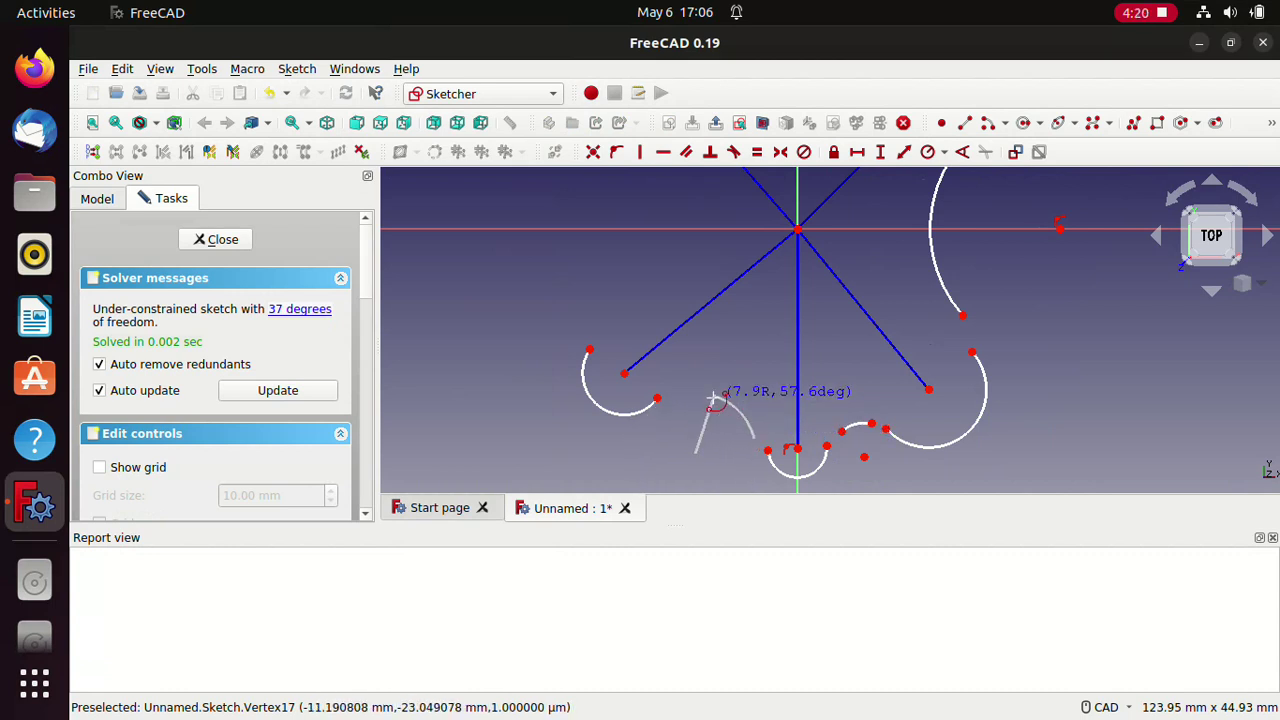
click(685, 393)
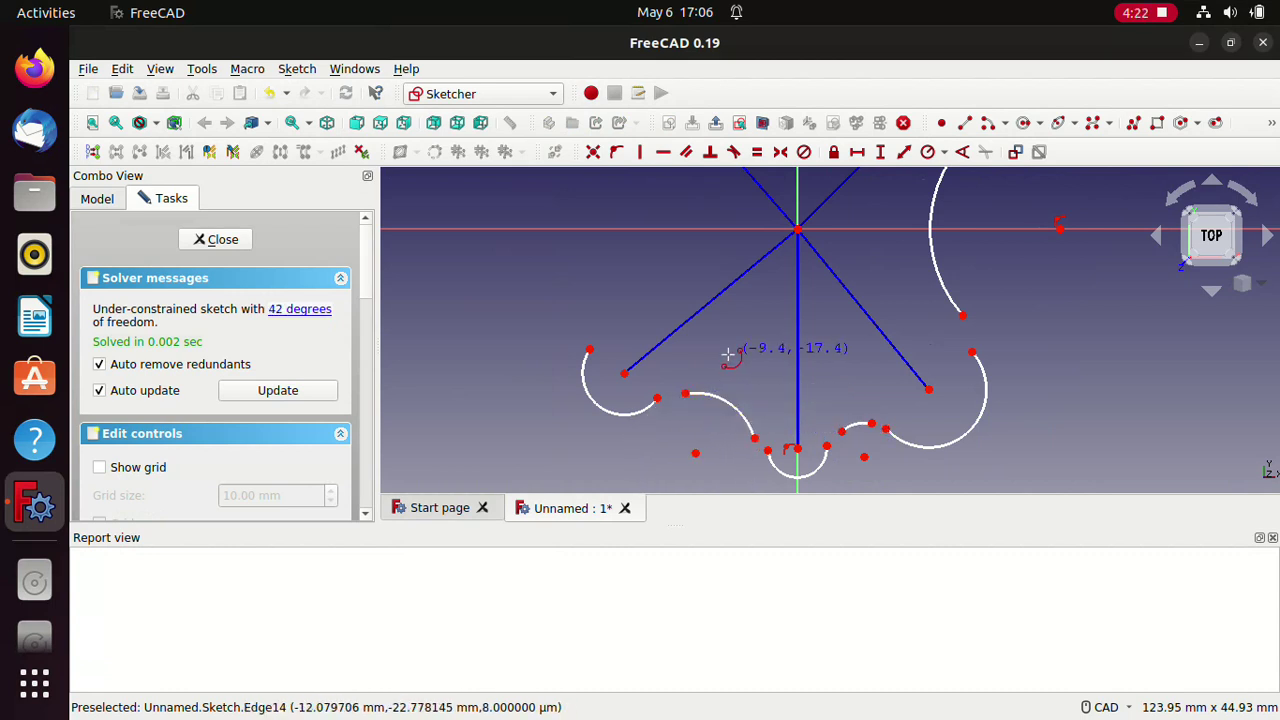
scroll(735, 348, down, 2)
scroll(720, 355, down, 2)
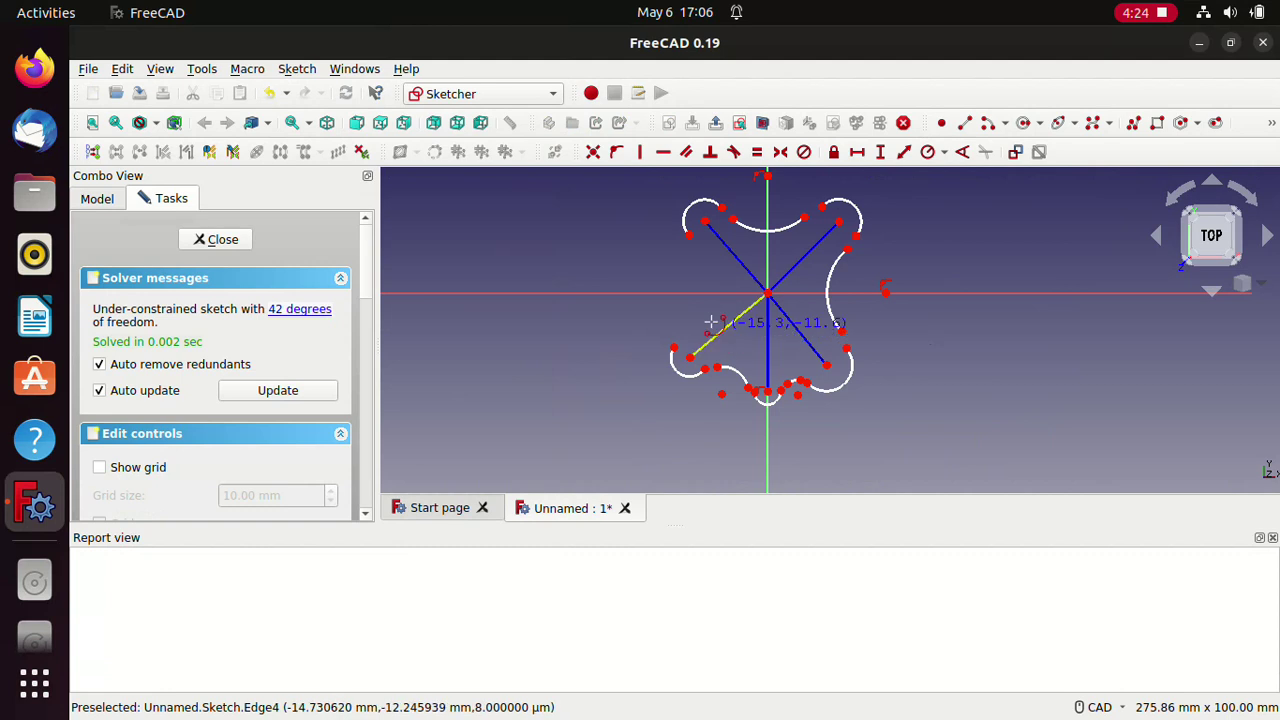
Step: Draw the left arc between upper-left and lower-left end arcs, redoing it centred further out
click(627, 288)
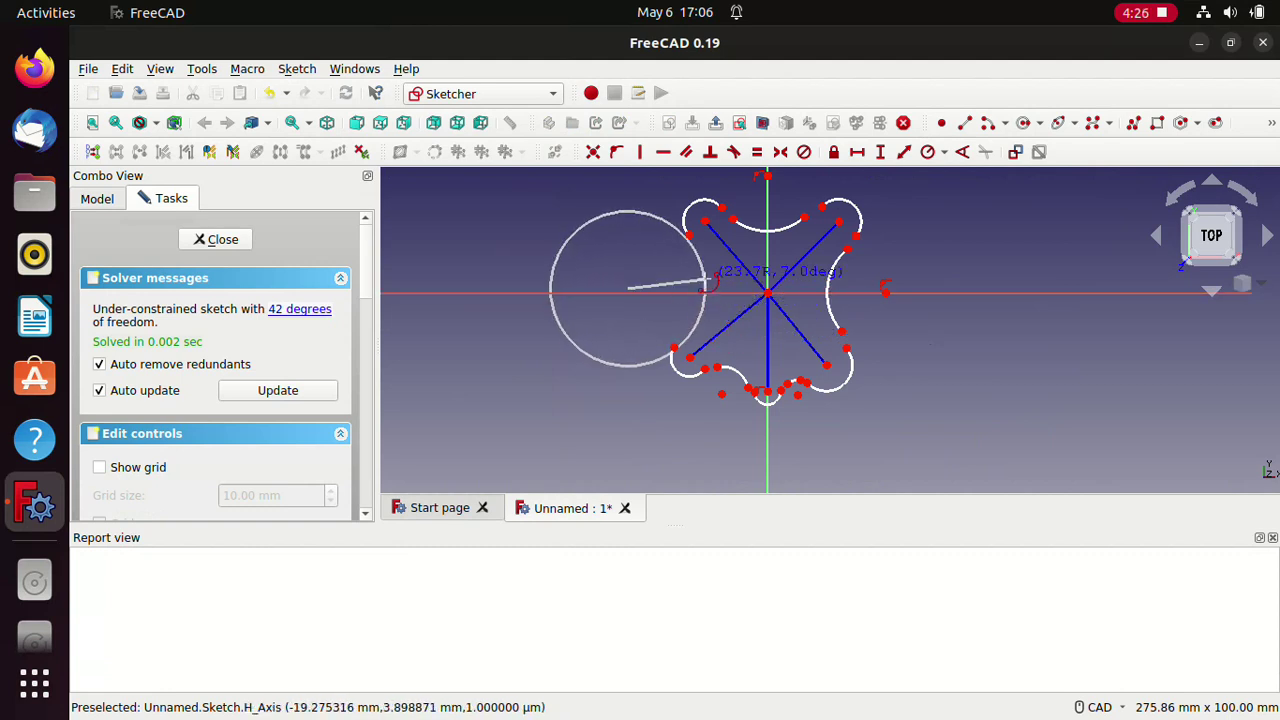
click(702, 258)
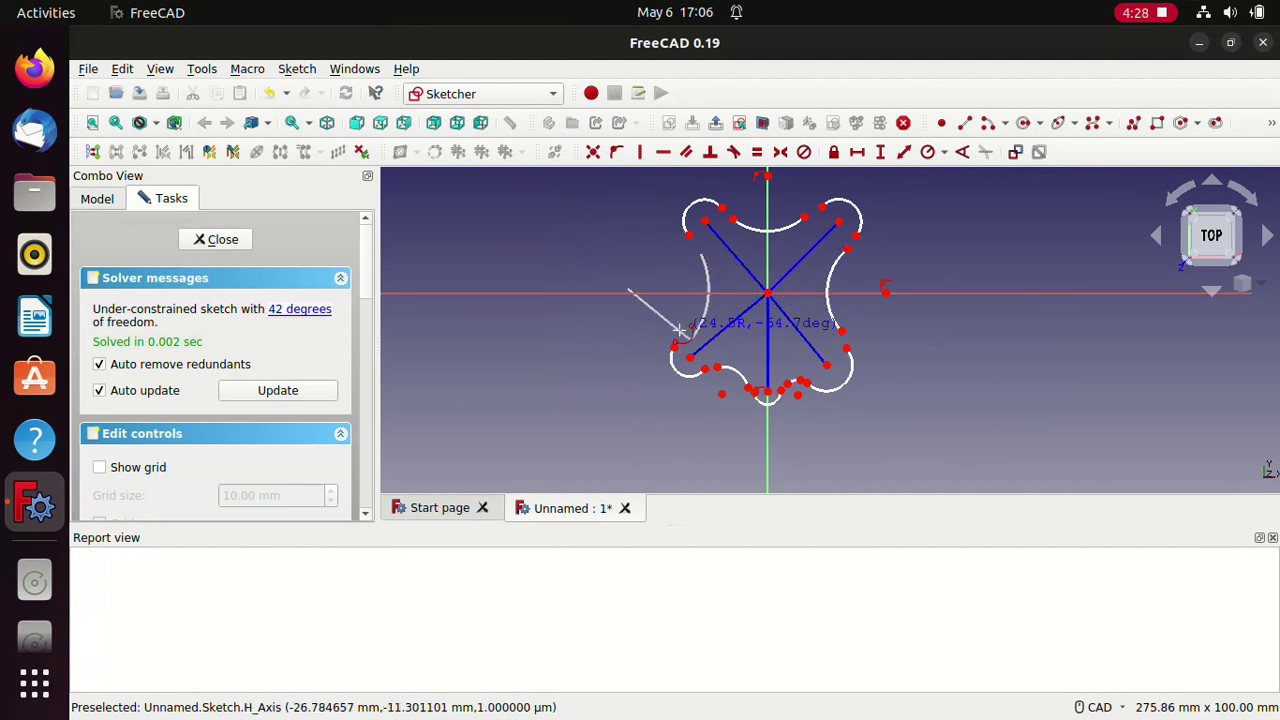
click(686, 322)
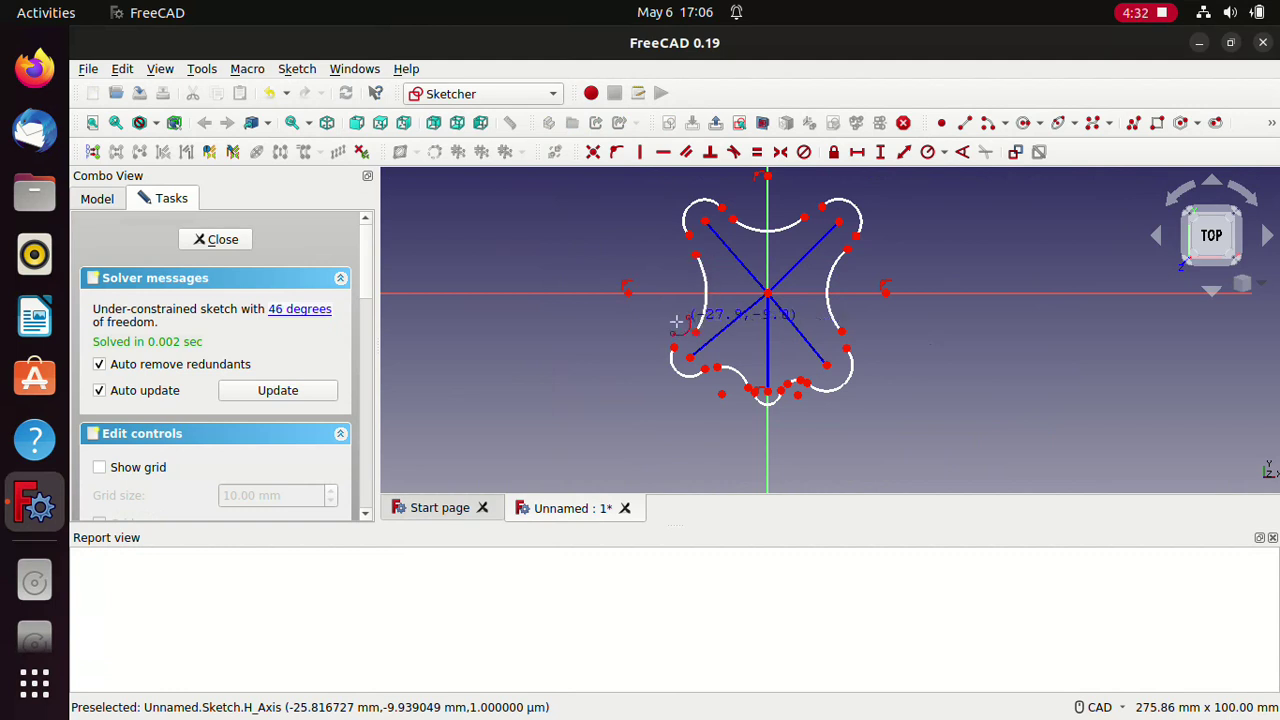
key(ctrl+z)
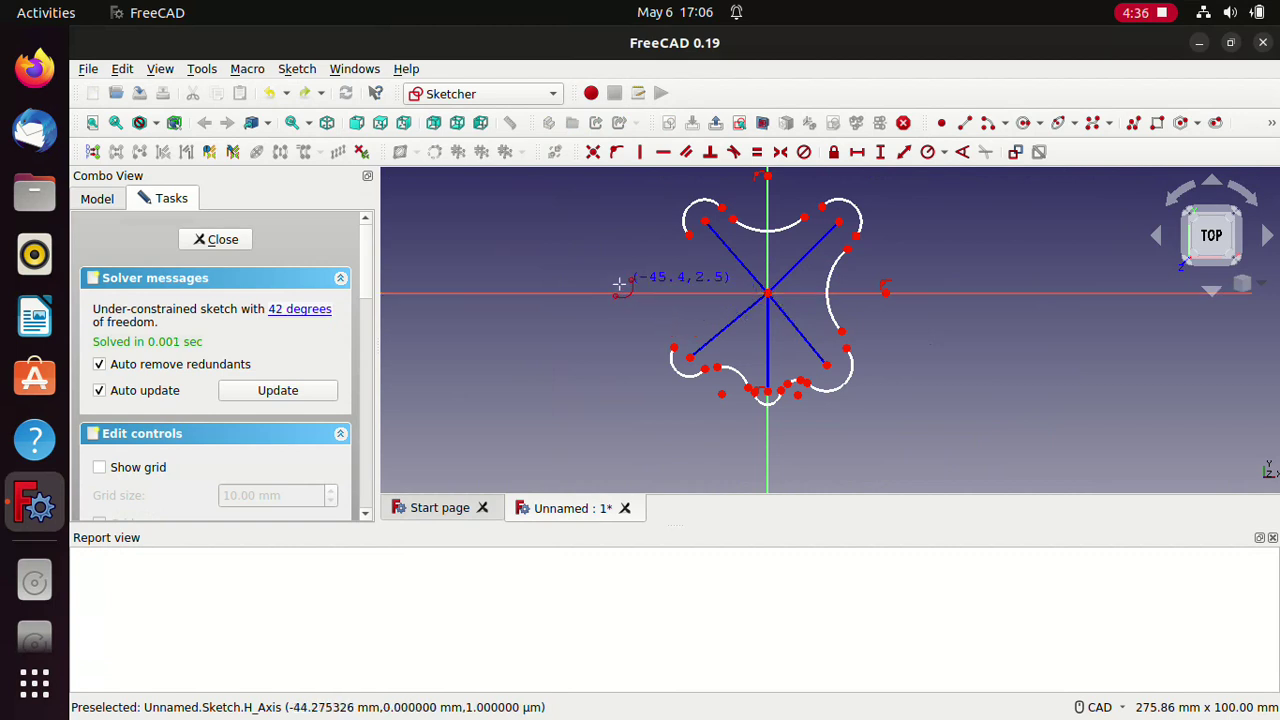
click(601, 280)
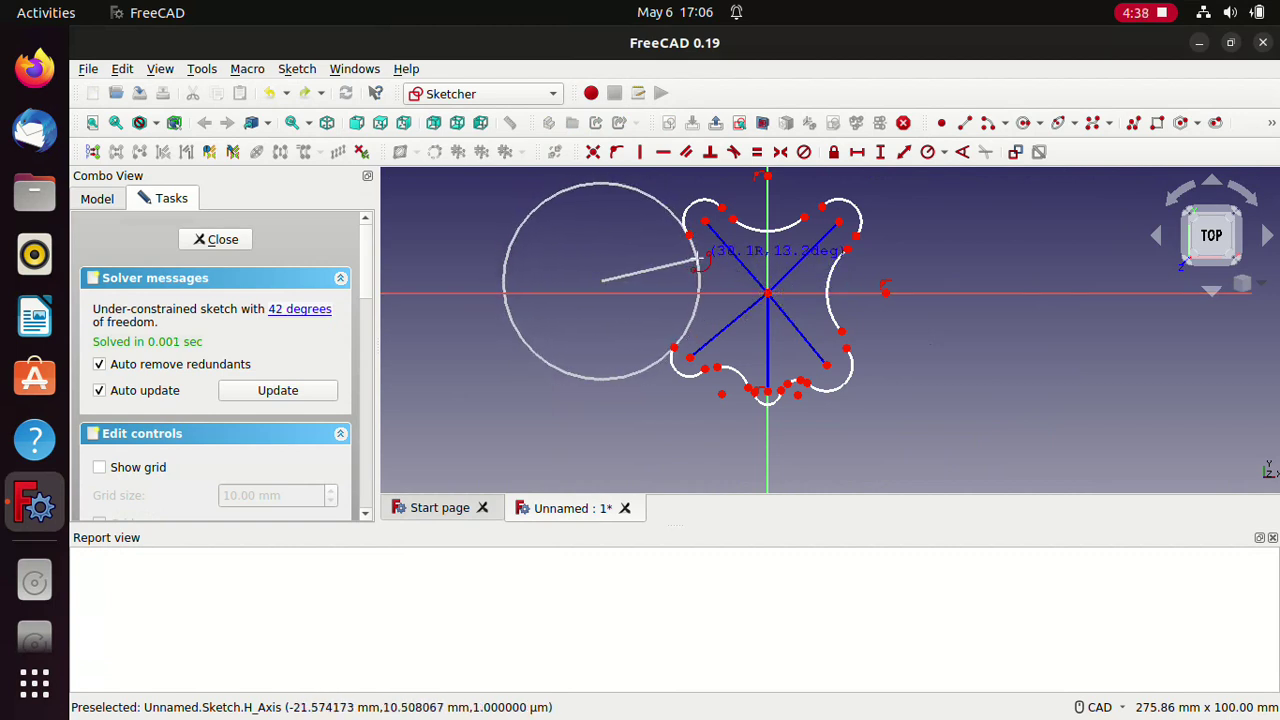
click(698, 260)
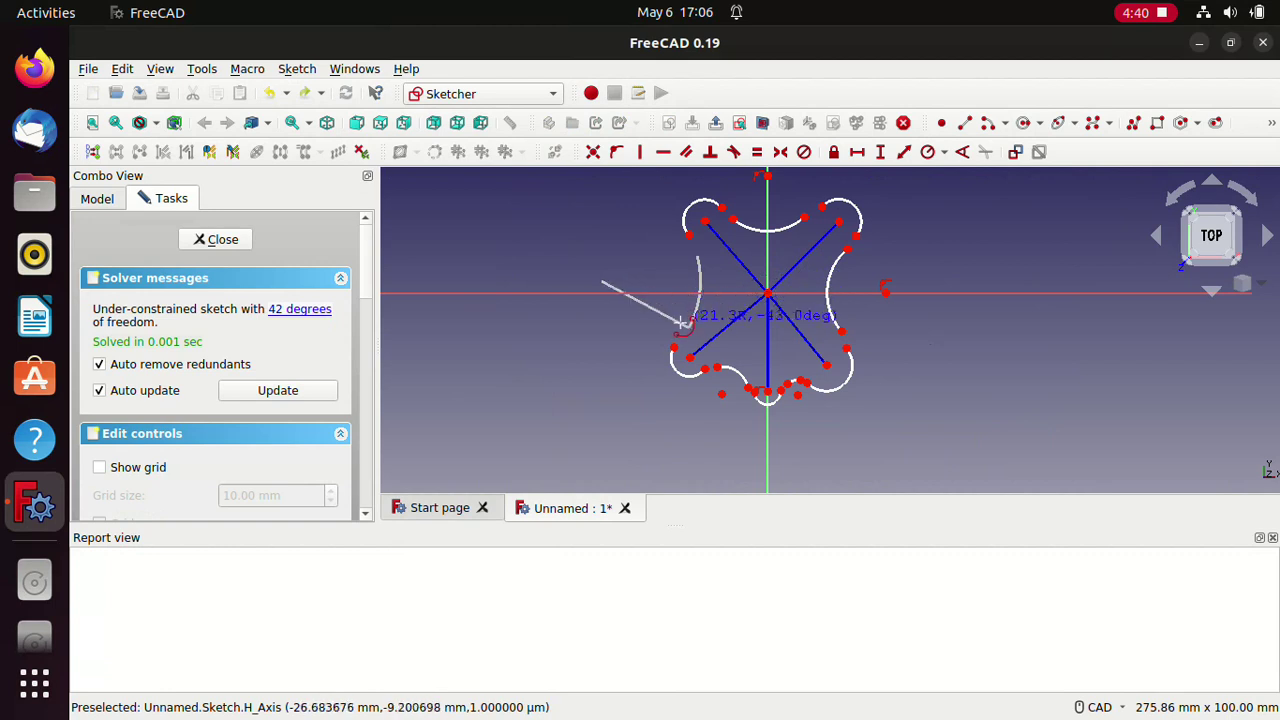
click(682, 327)
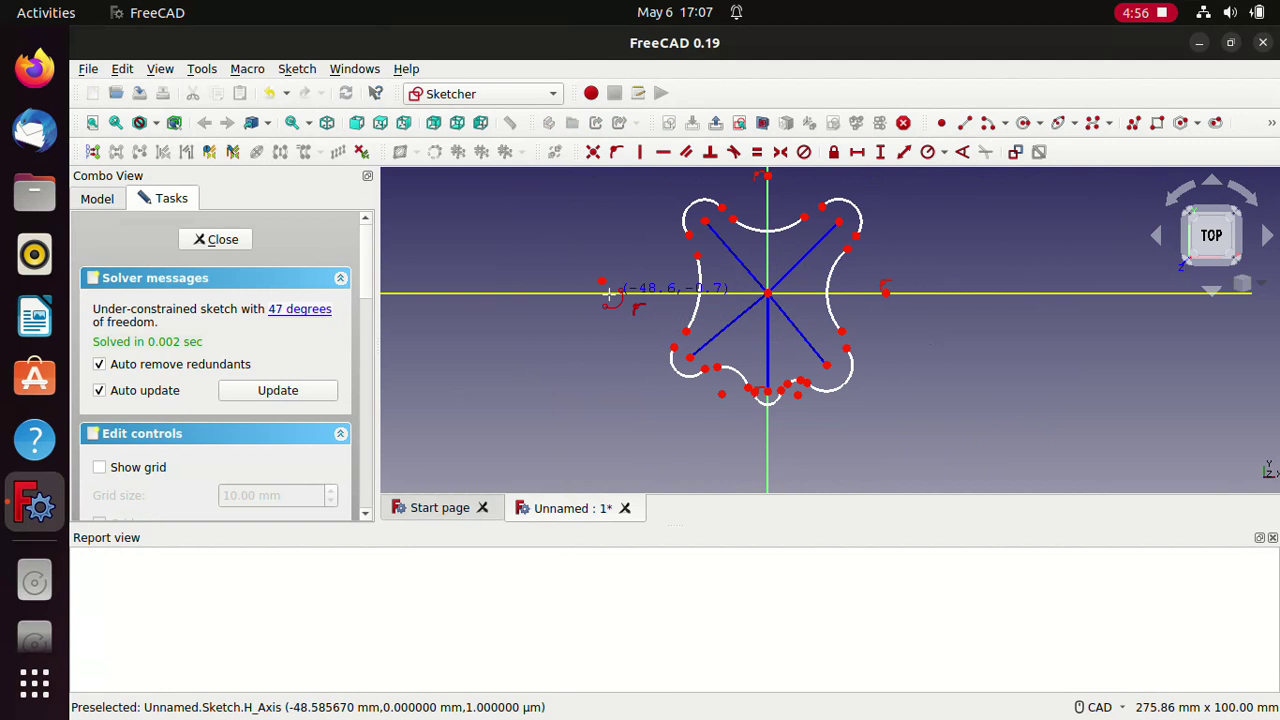
Step: Make the arcs tangent at the top-left and top-right joints
click(879, 165)
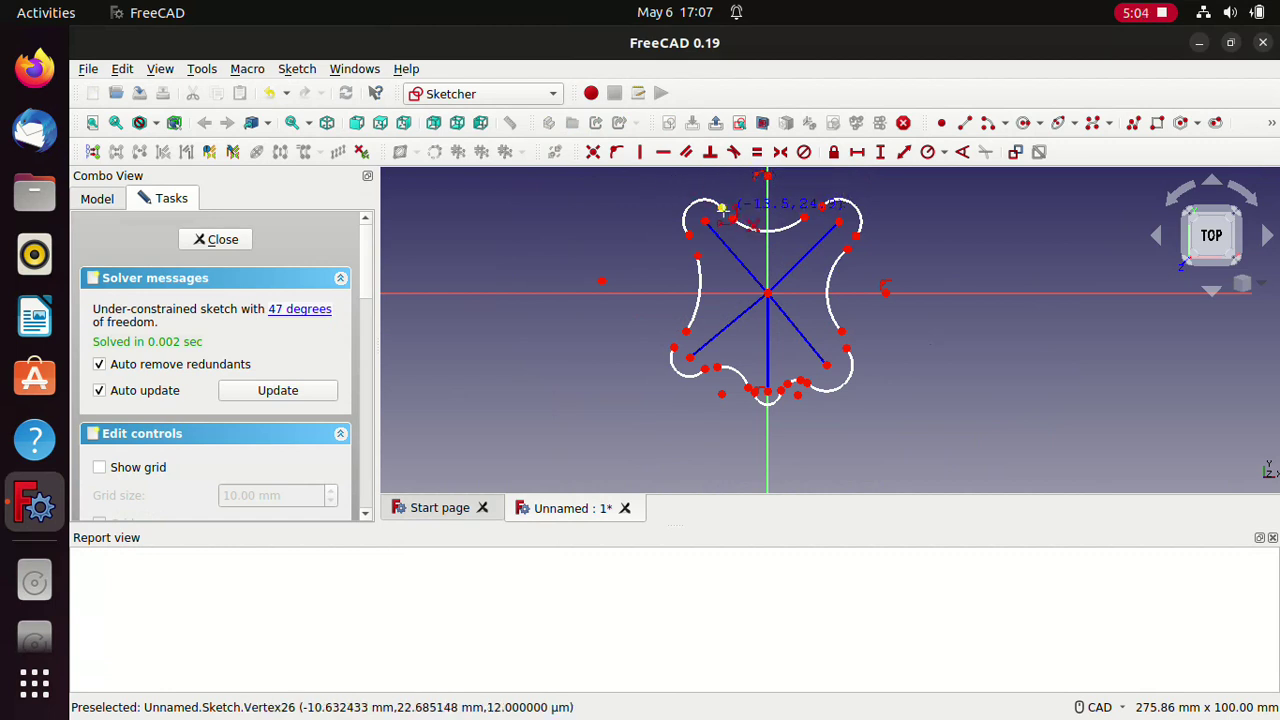
key(Escape)
click(721, 209)
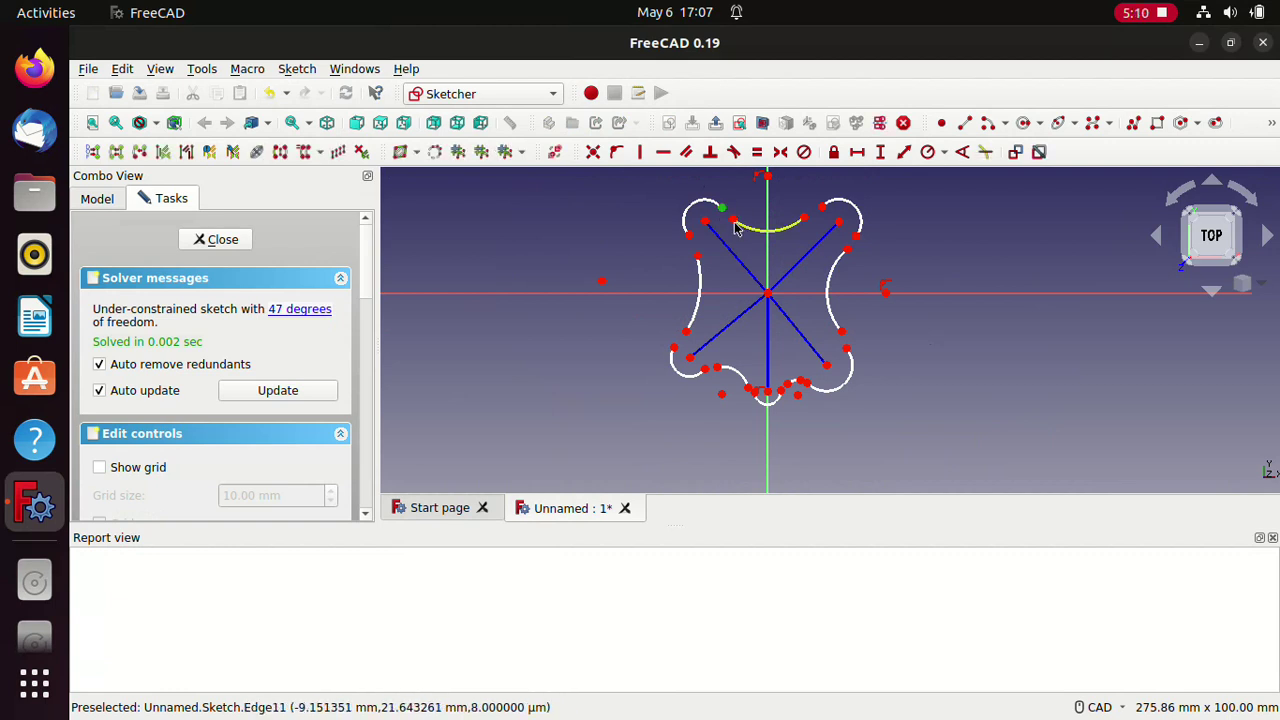
click(733, 222)
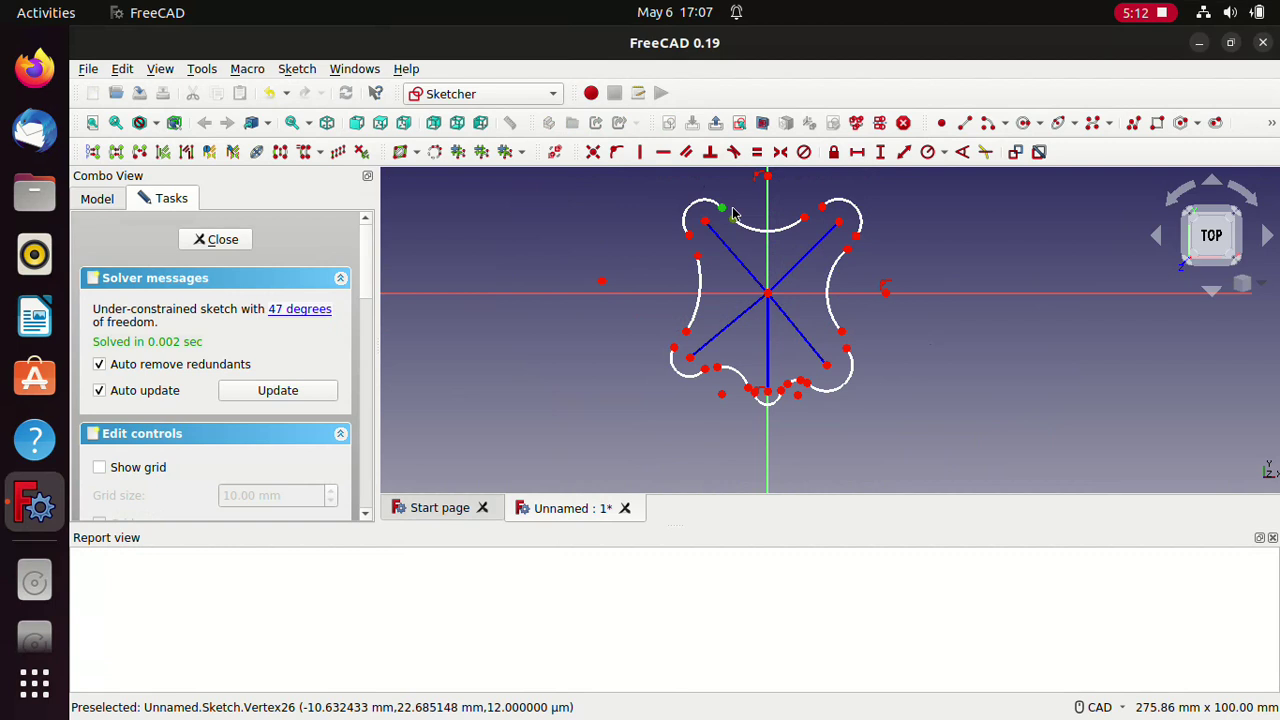
click(734, 152)
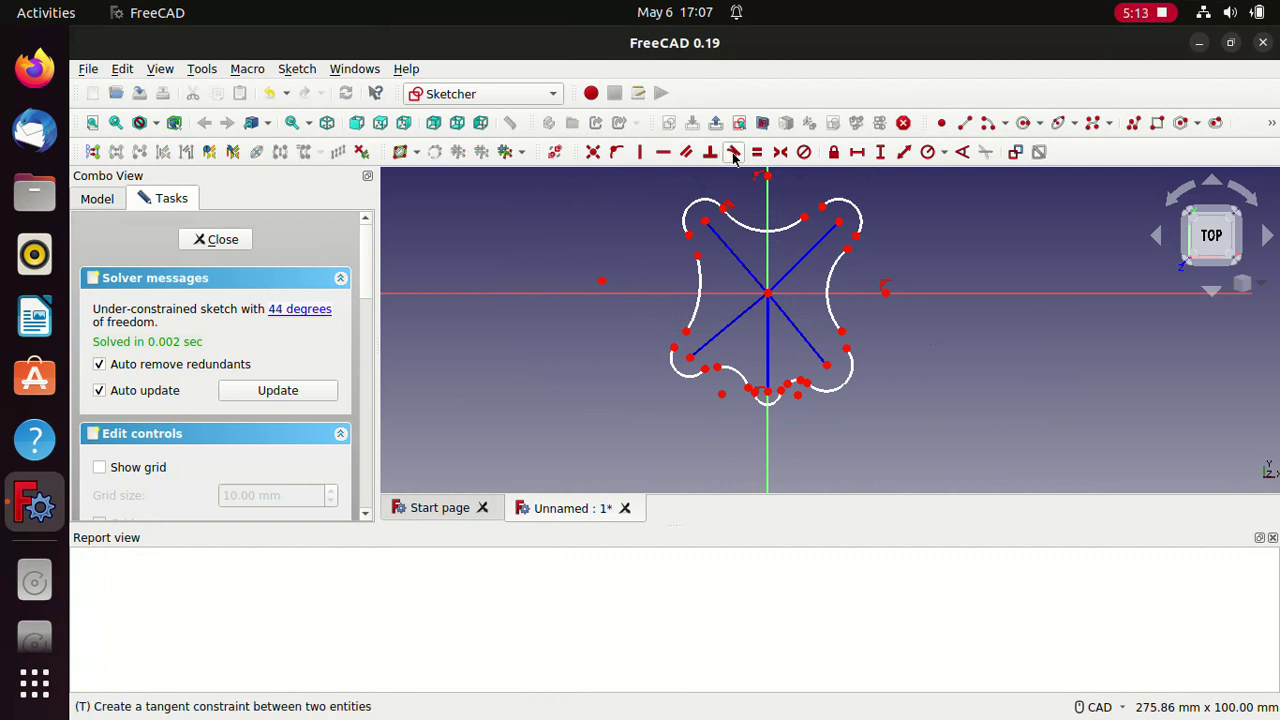
click(824, 212)
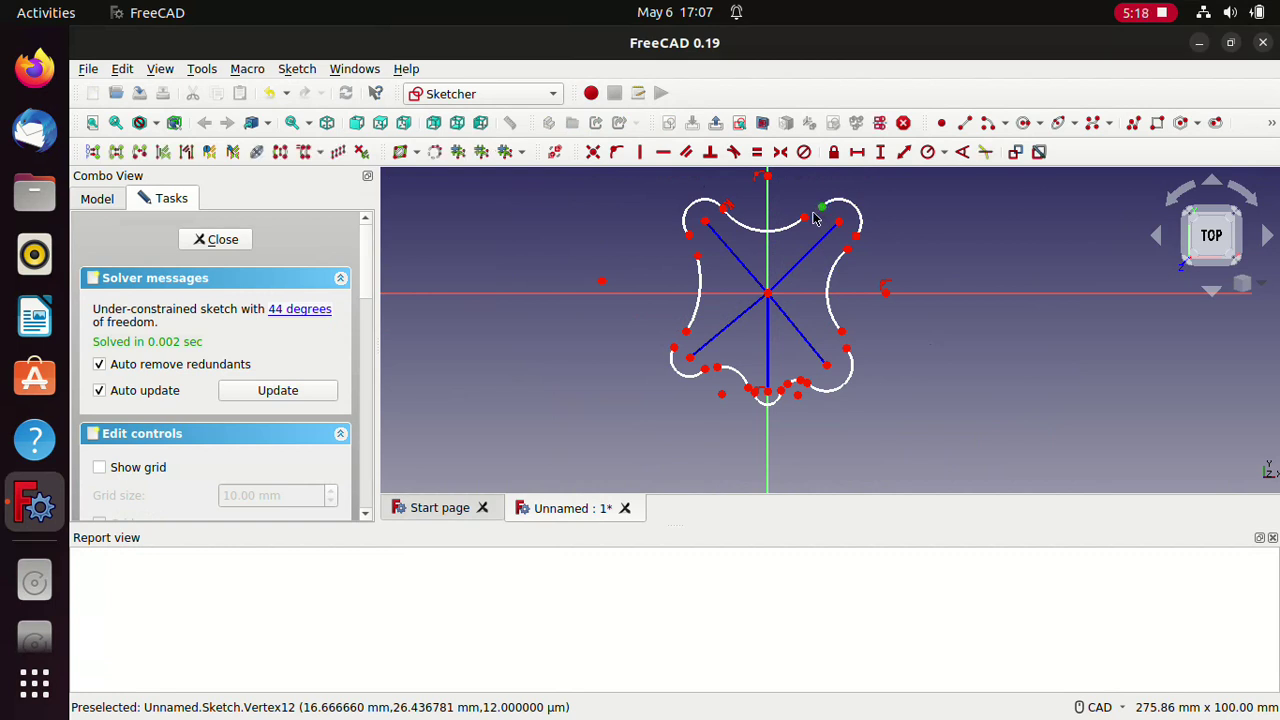
click(805, 218)
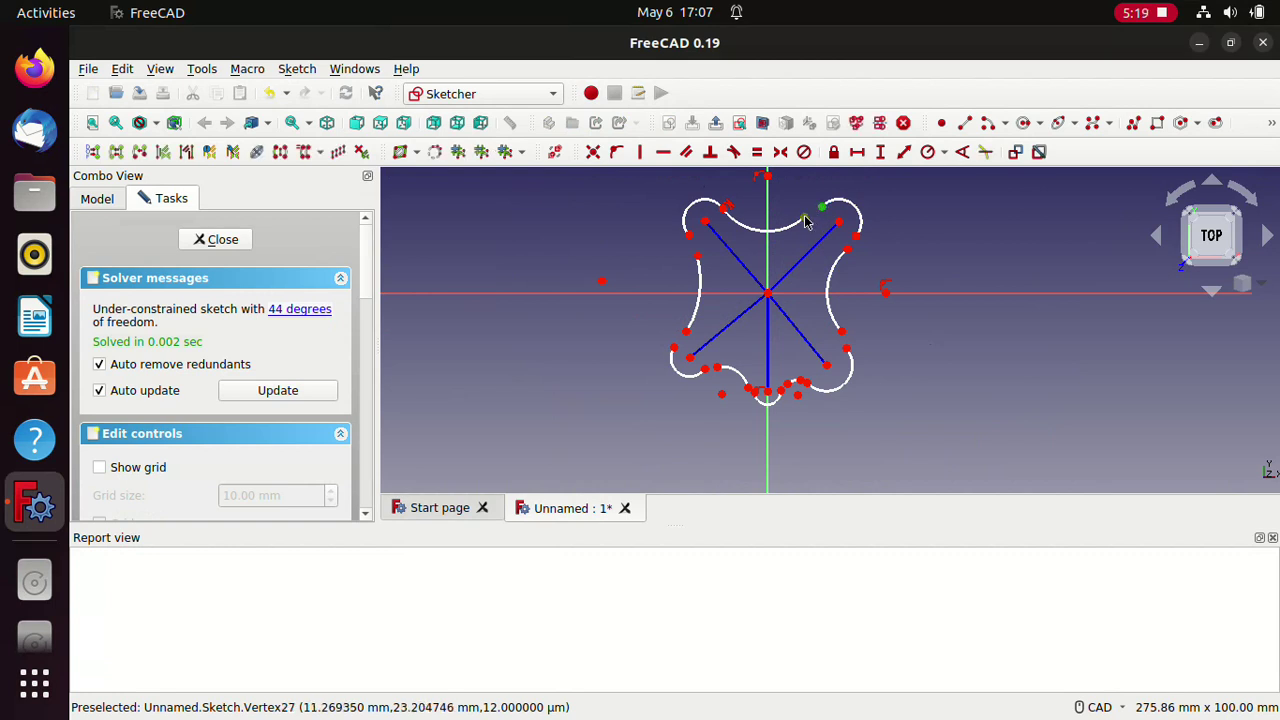
click(734, 151)
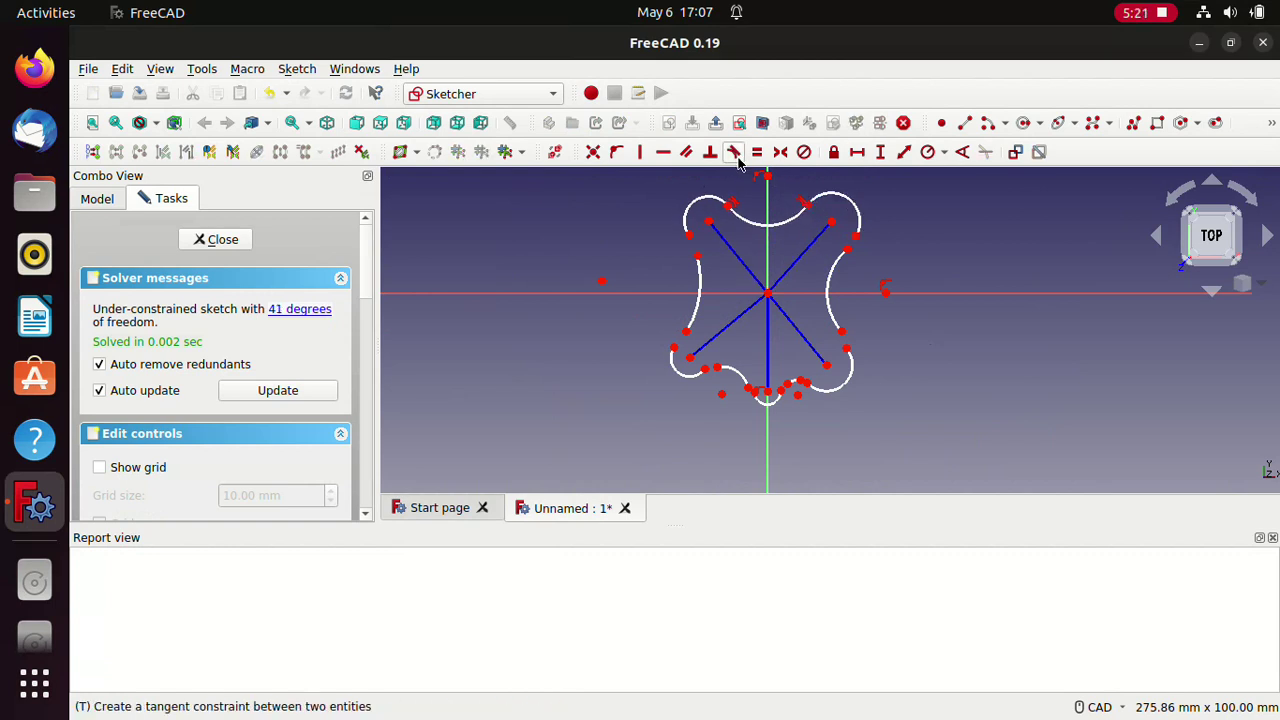
Step: Make the arcs tangent at the right-side and lower-right joints
click(851, 248)
click(855, 237)
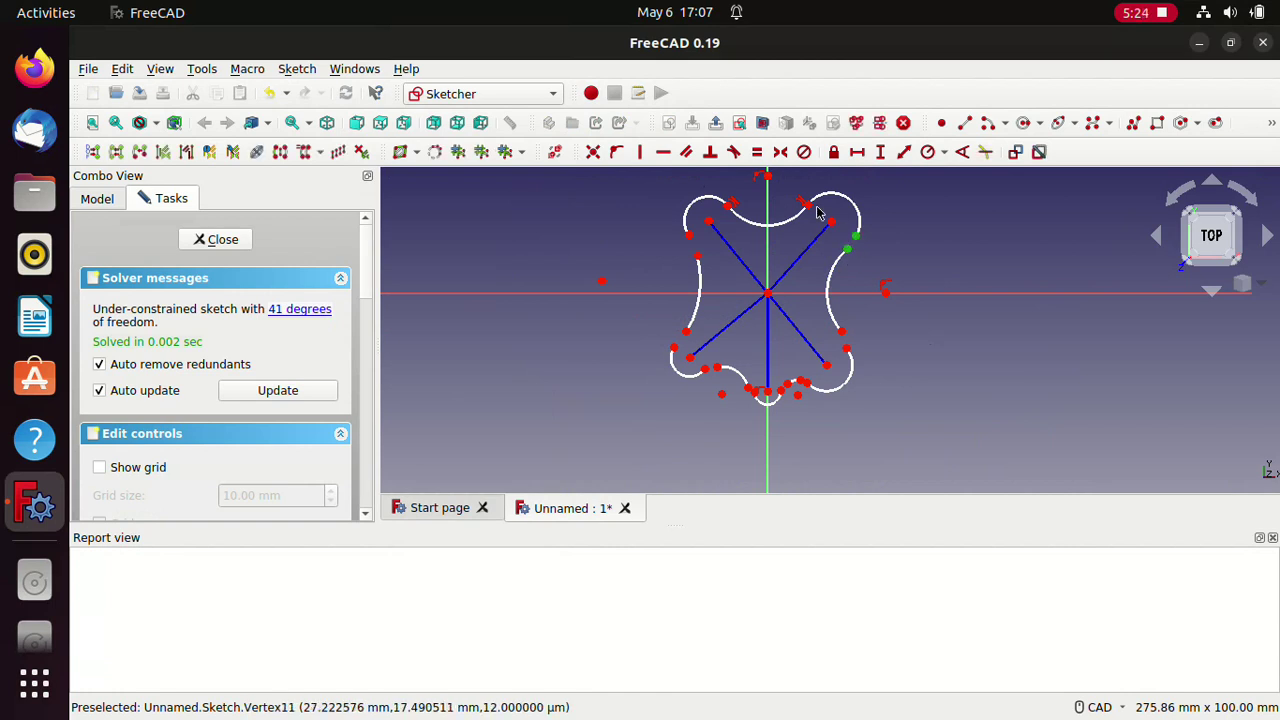
click(734, 151)
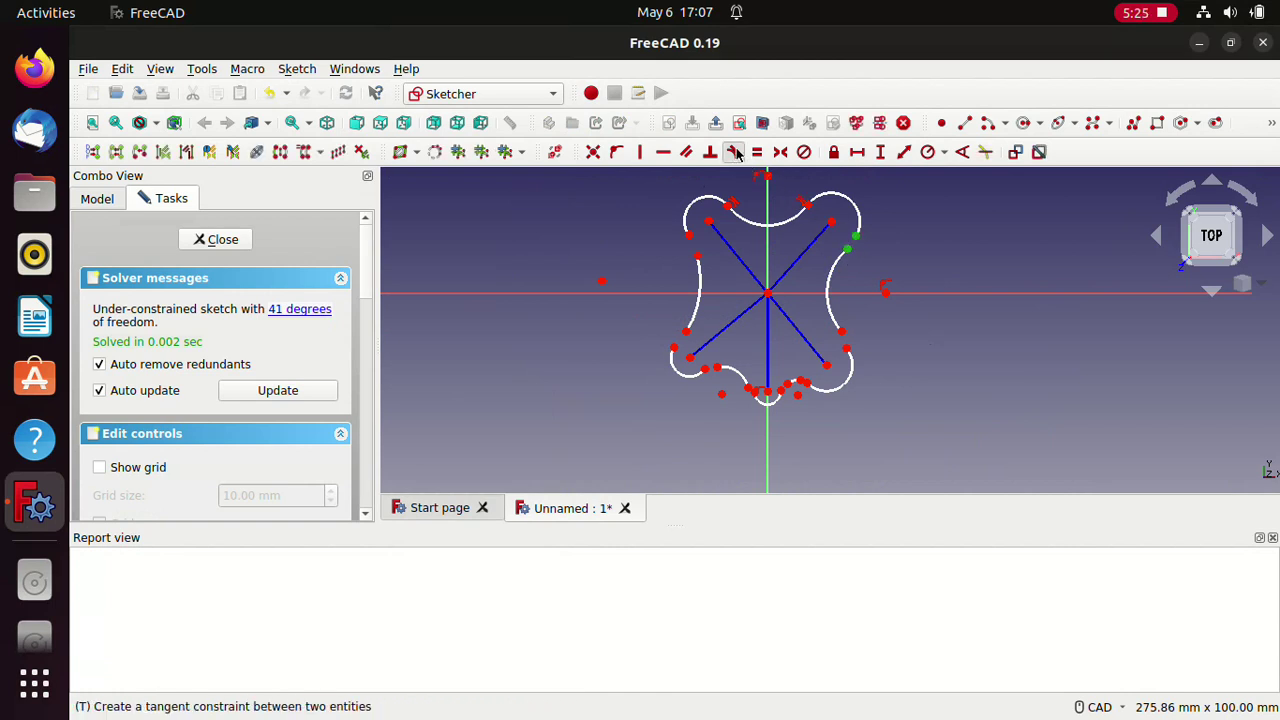
click(846, 348)
click(842, 331)
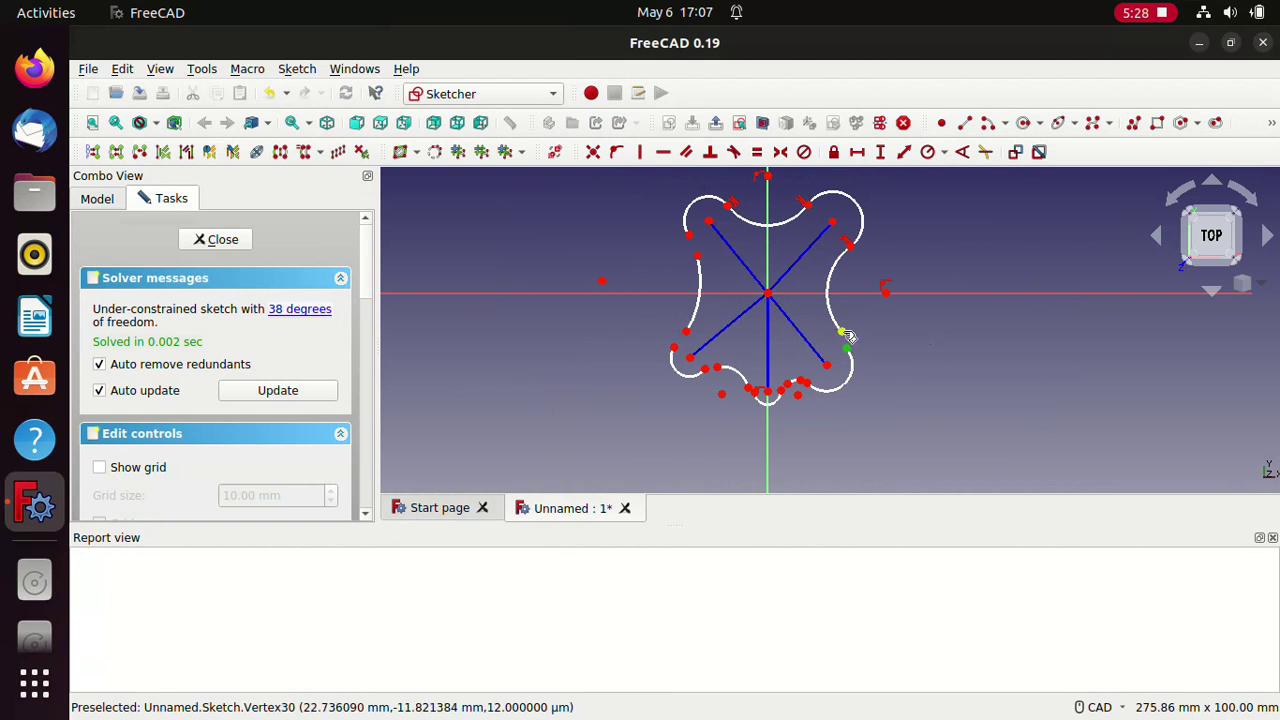
click(733, 151)
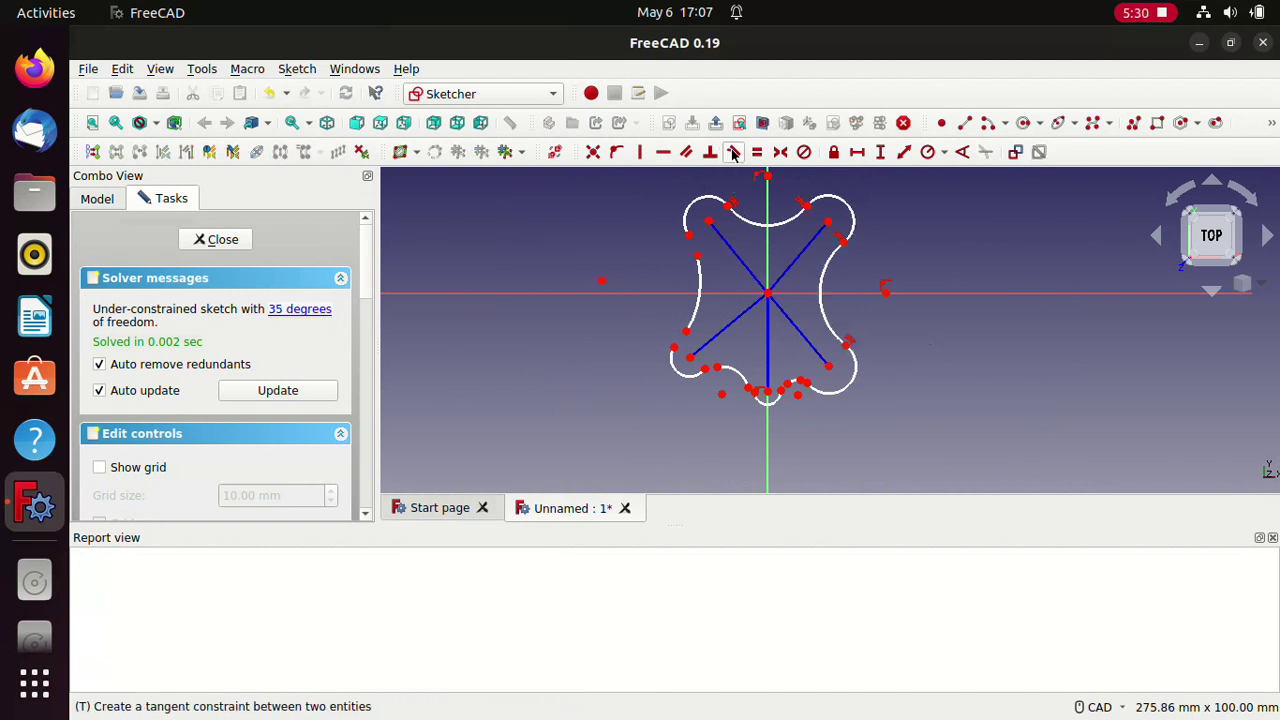
Step: Make the arcs tangent at the bottom-right and bottom-centre joints
scroll(885, 350, up, 8)
scroll(857, 366, down, 2)
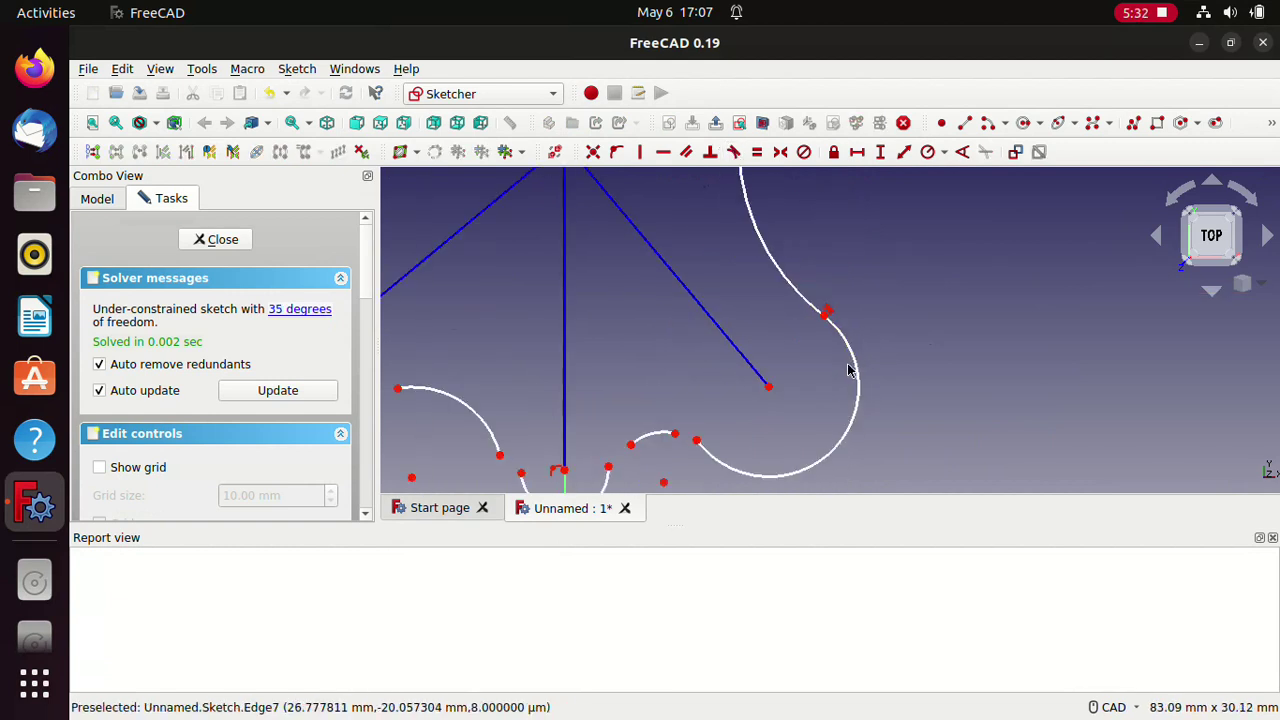
scroll(835, 372, down, 2)
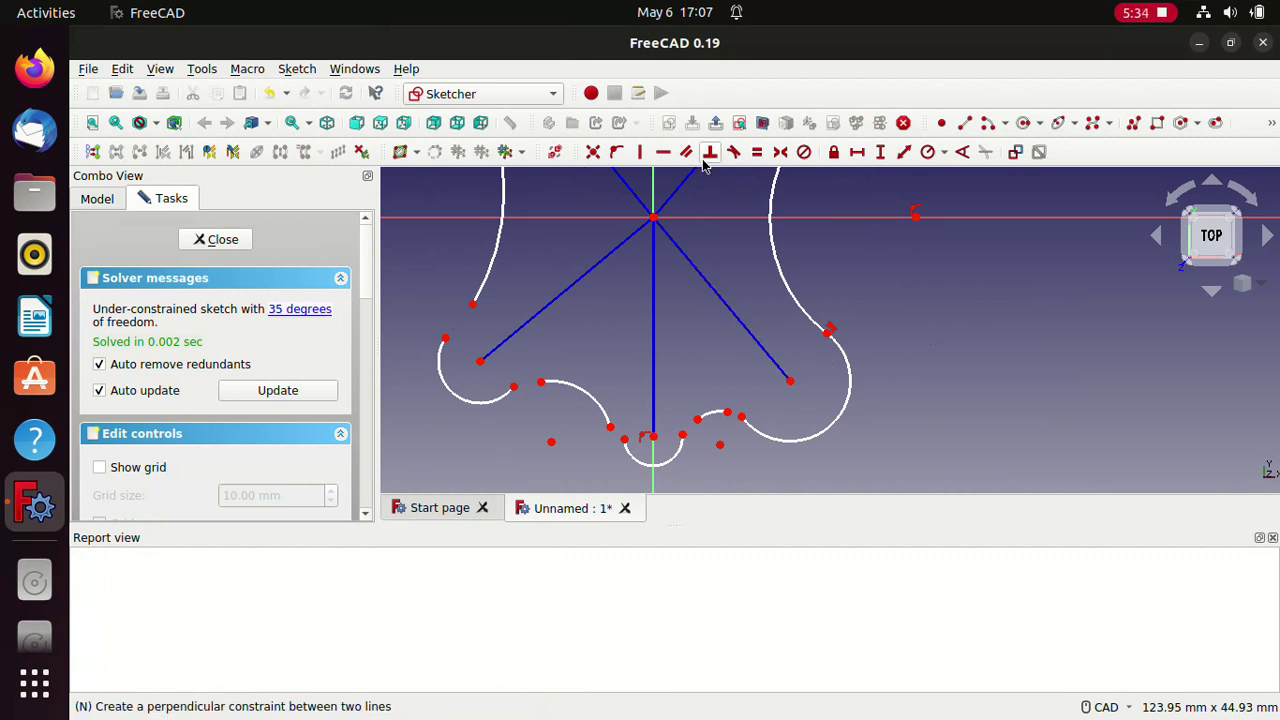
click(741, 420)
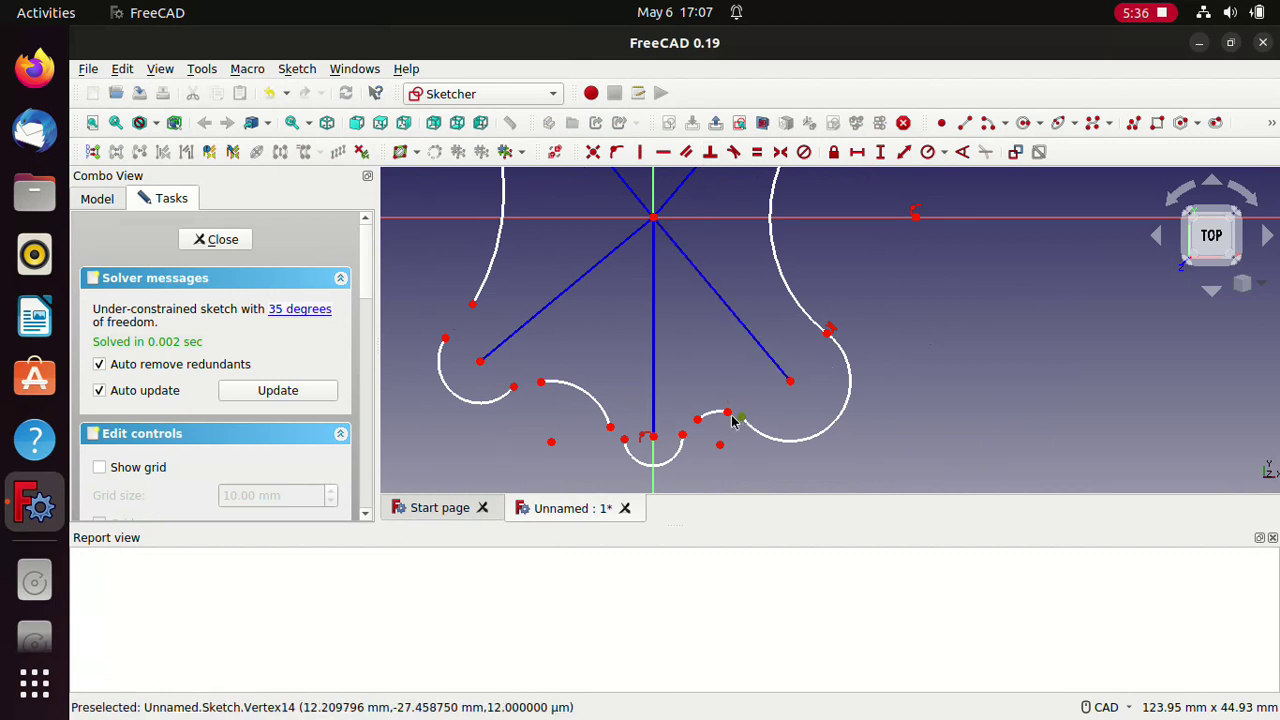
click(733, 152)
click(684, 433)
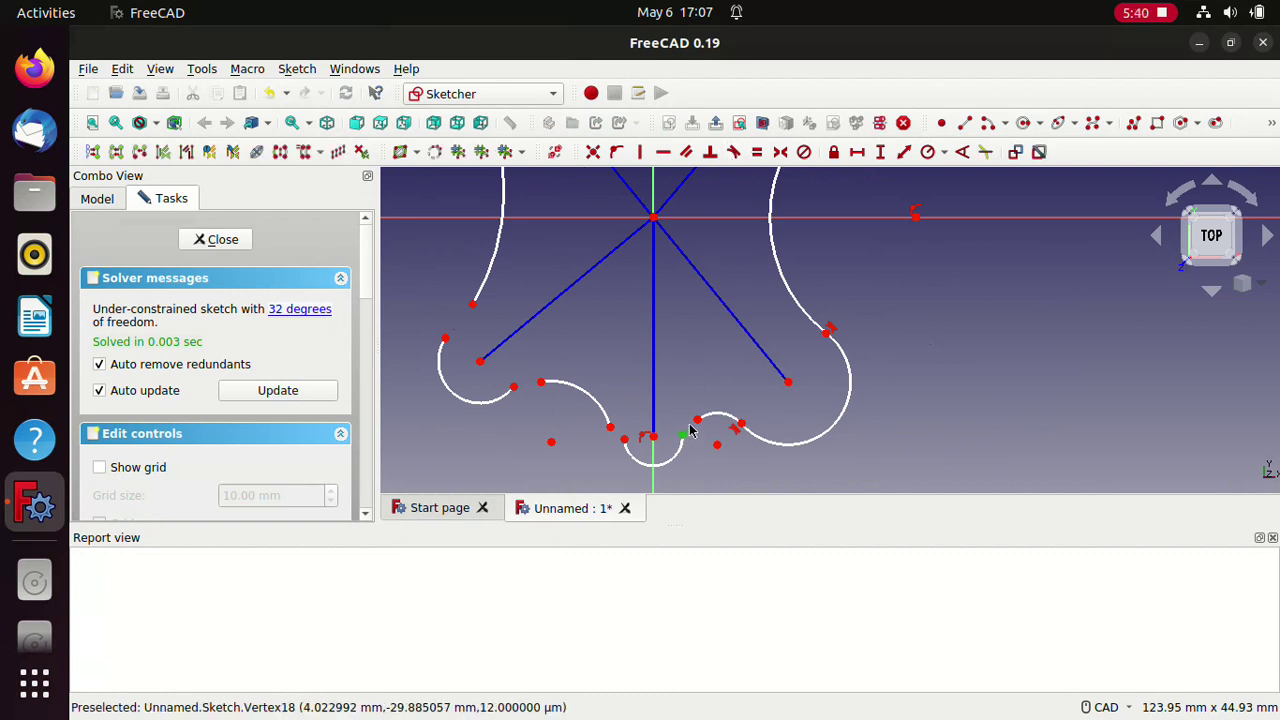
click(697, 421)
click(733, 153)
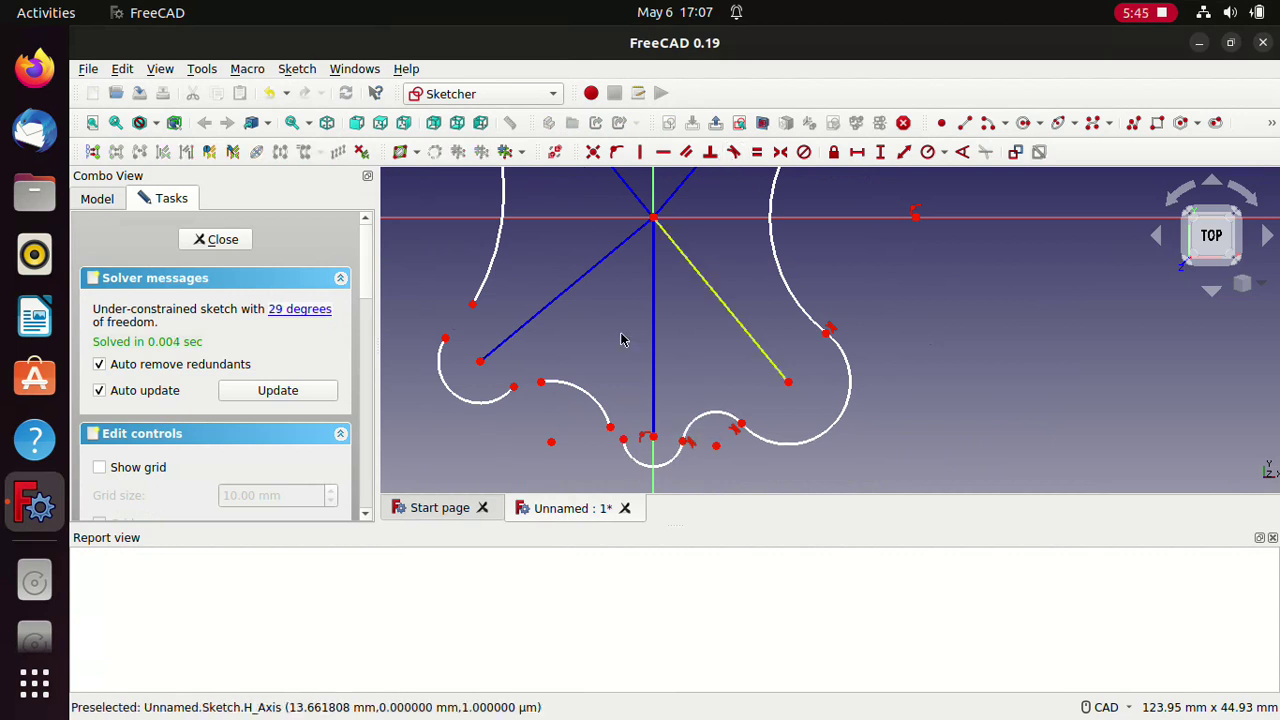
Step: Make the arcs tangent at the joint left of the axis and the lower-left joint
click(622, 441)
click(610, 427)
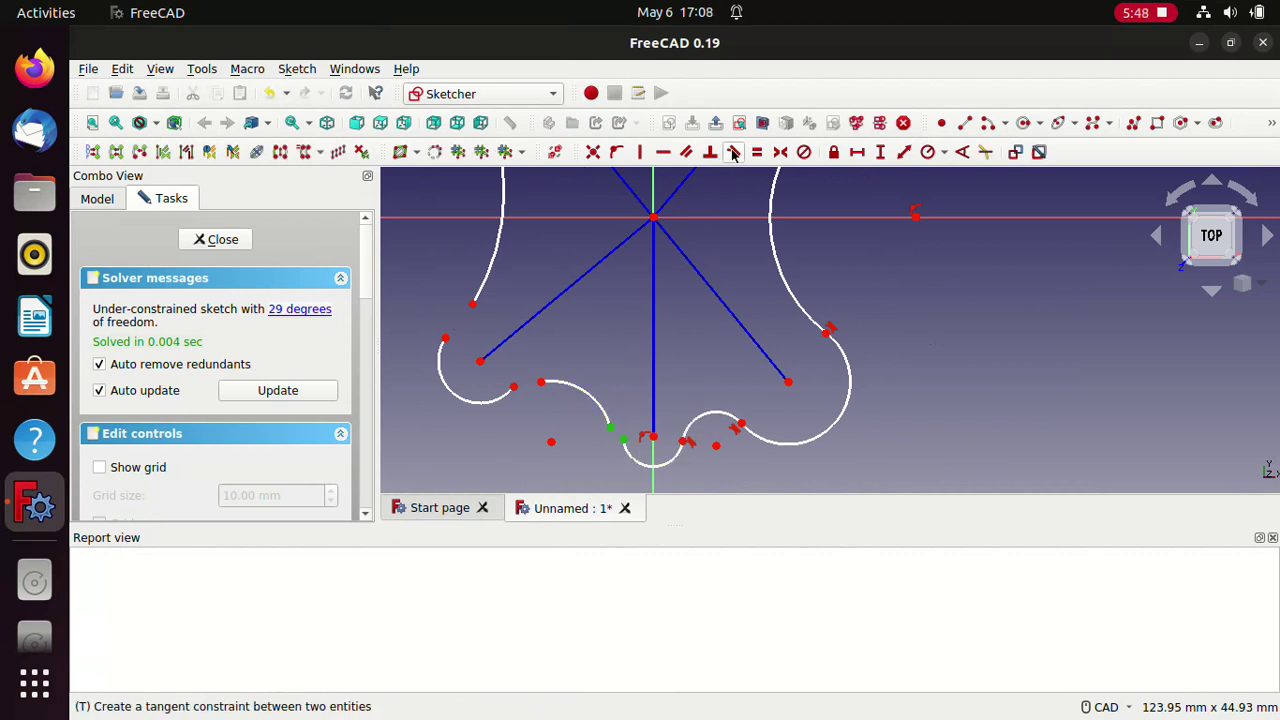
click(733, 152)
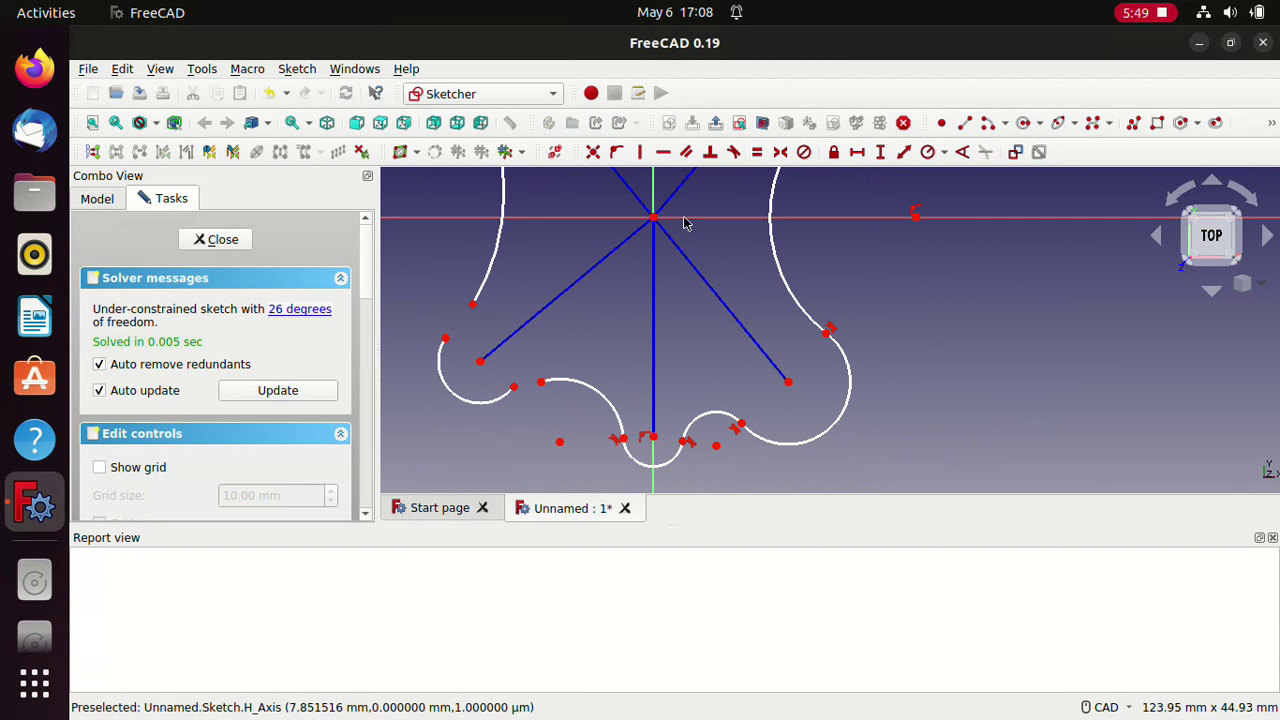
click(513, 387)
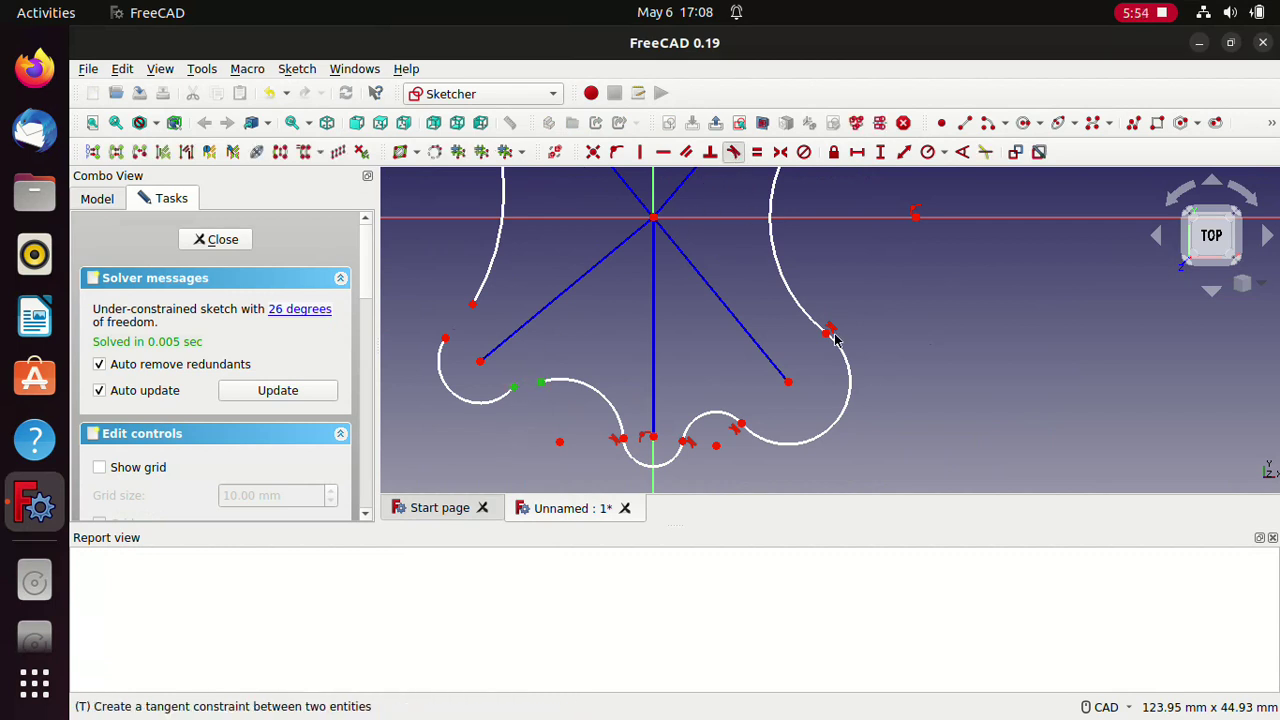
key(t)
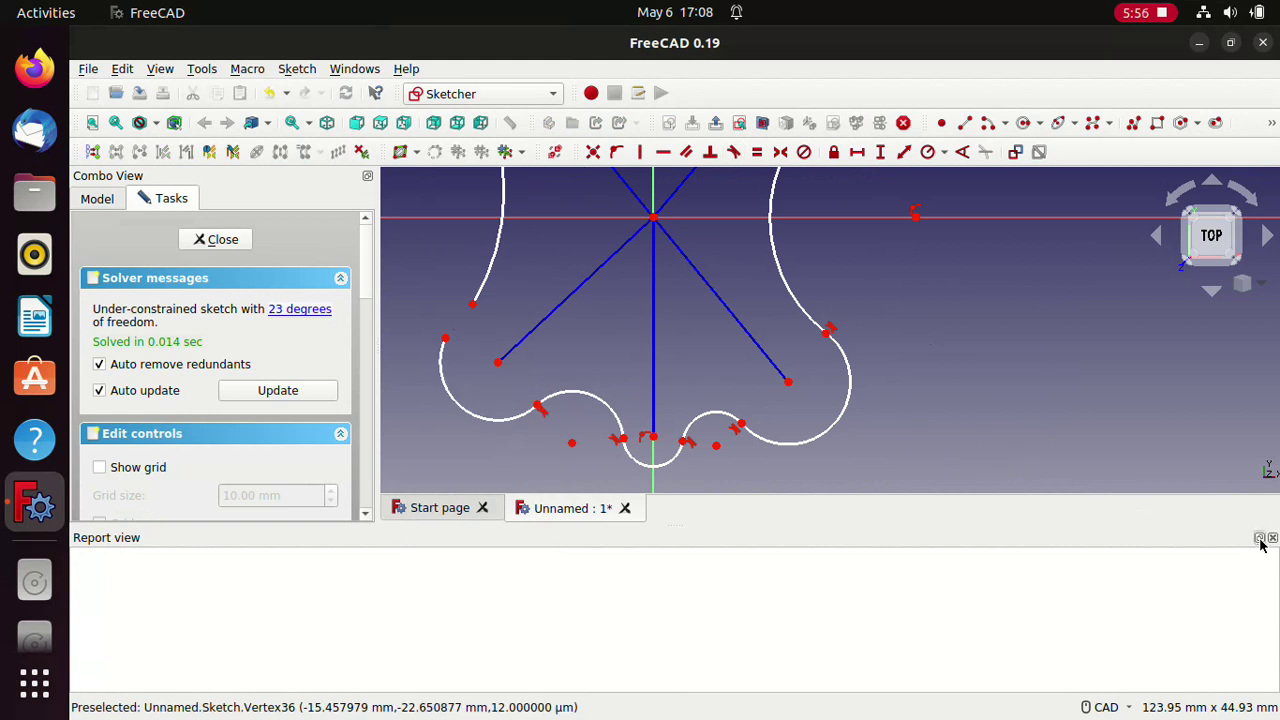
Step: Float and re-dock the report panel twice
click(1259, 538)
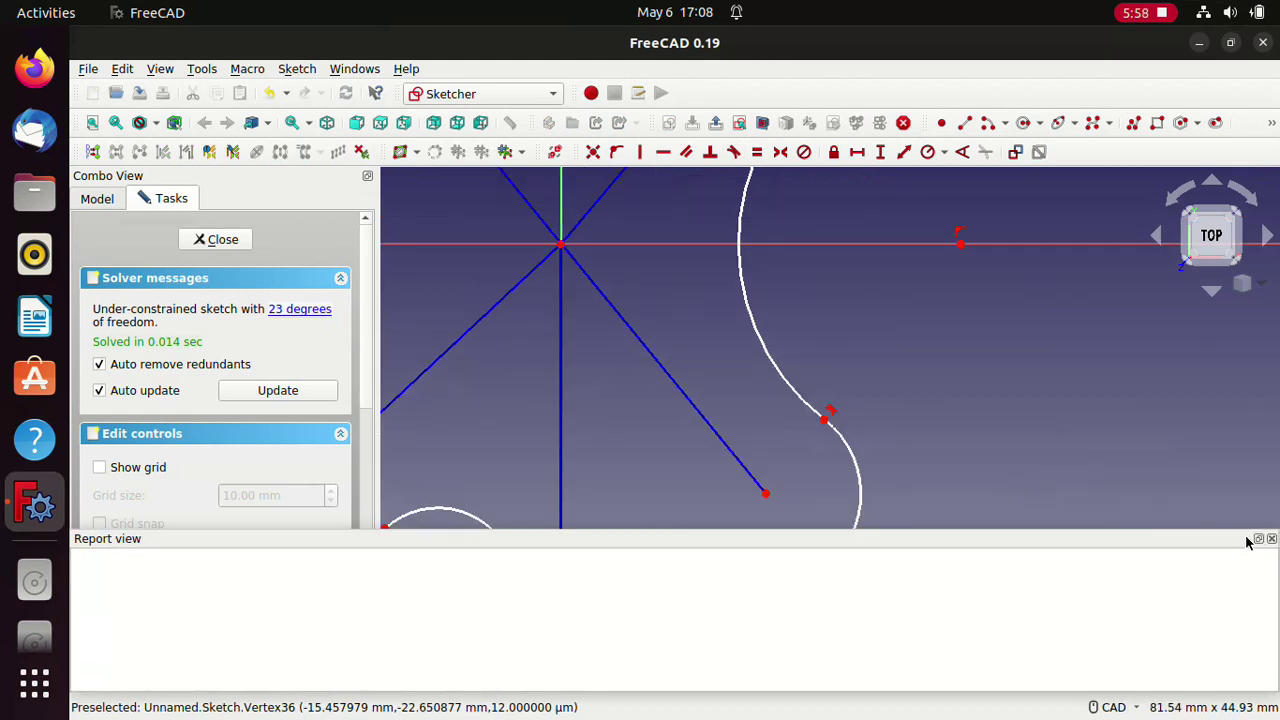
click(1259, 539)
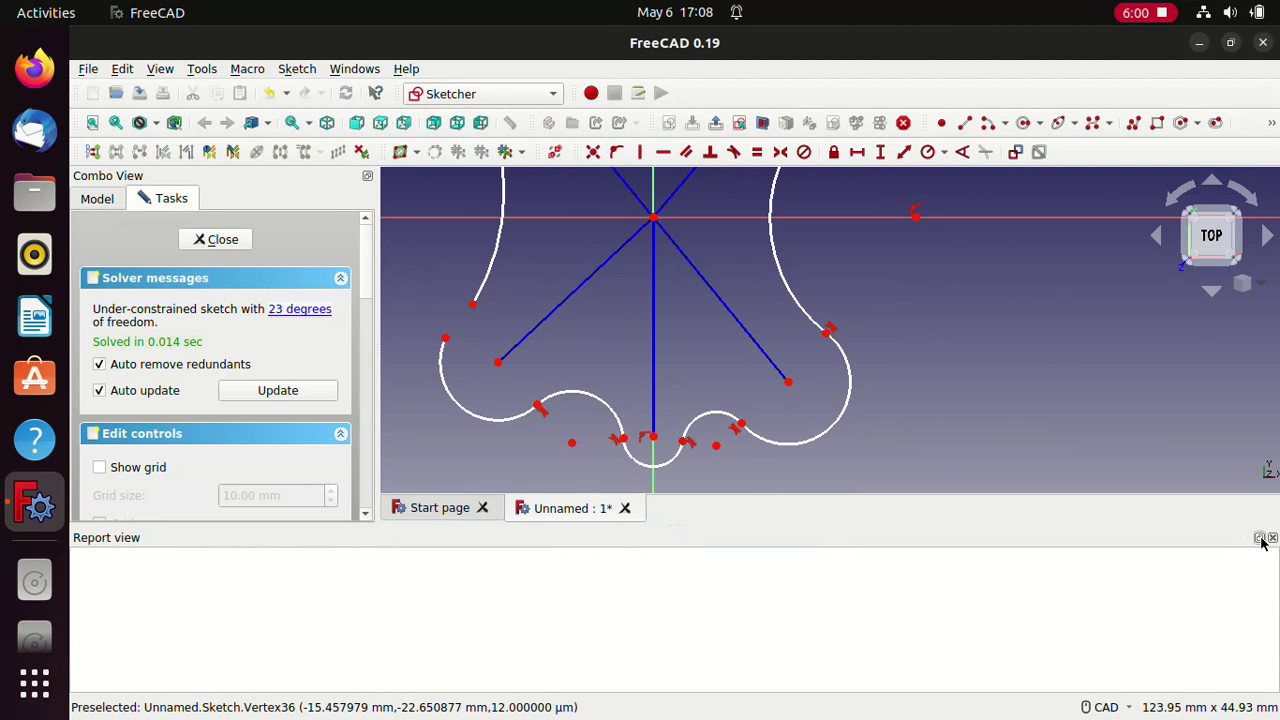
click(1259, 538)
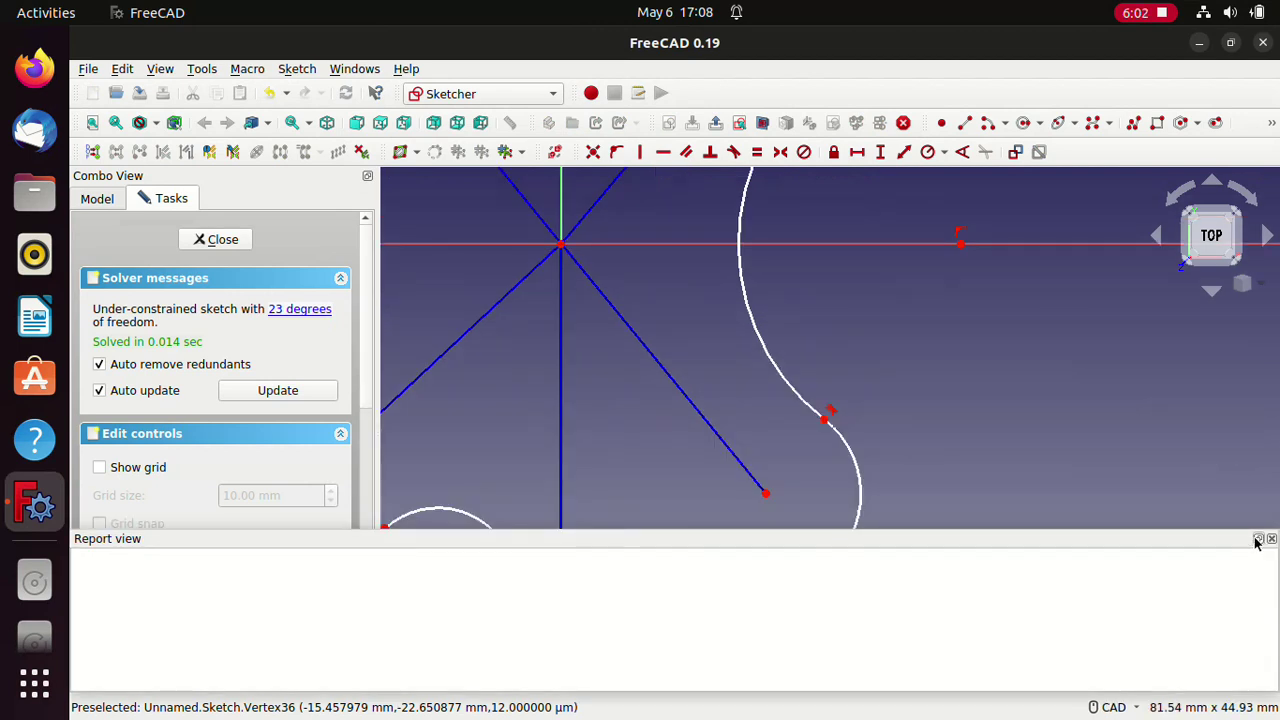
click(1259, 539)
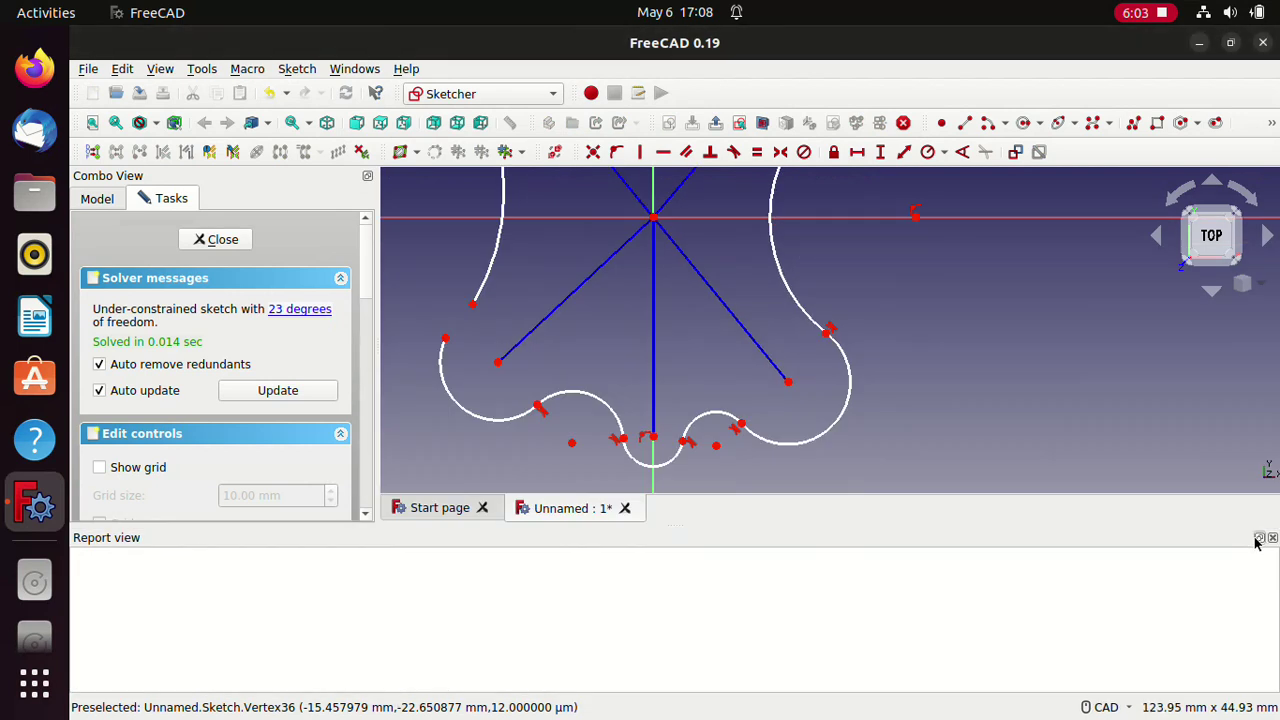
Step: Make the two arcs meeting at the left-side joint tangent
click(451, 344)
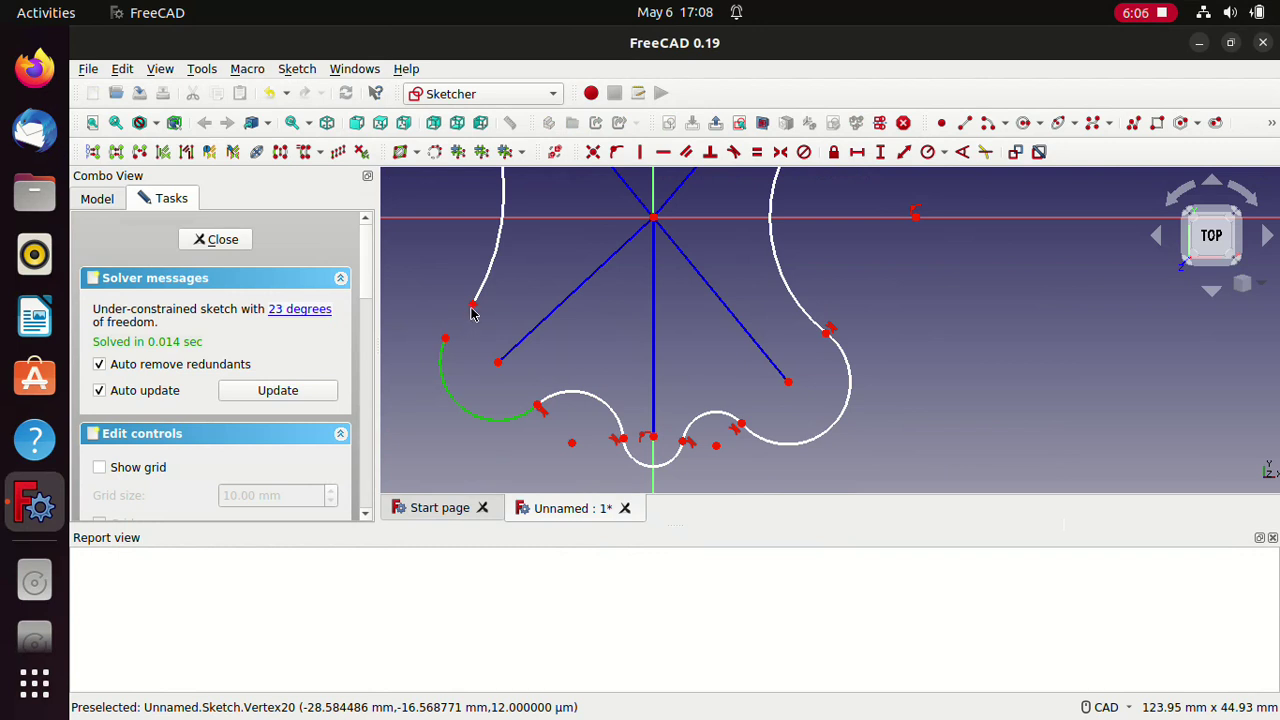
key(Escape)
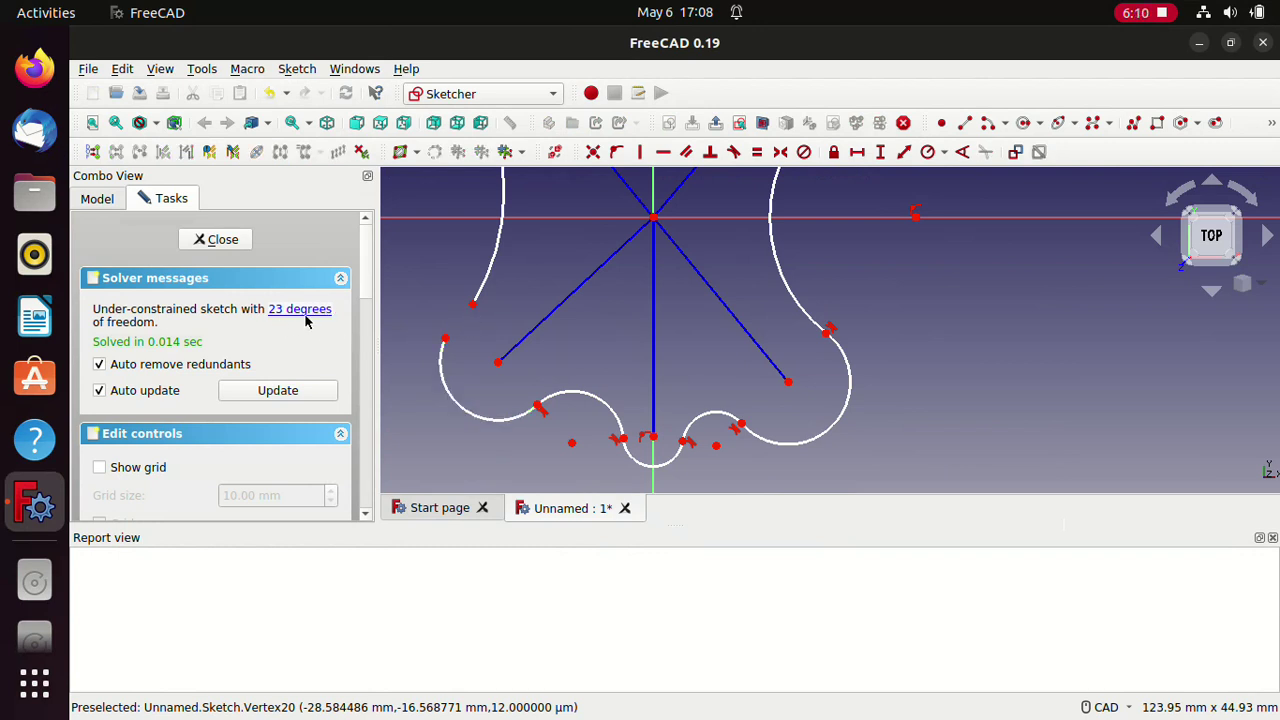
click(445, 340)
click(474, 305)
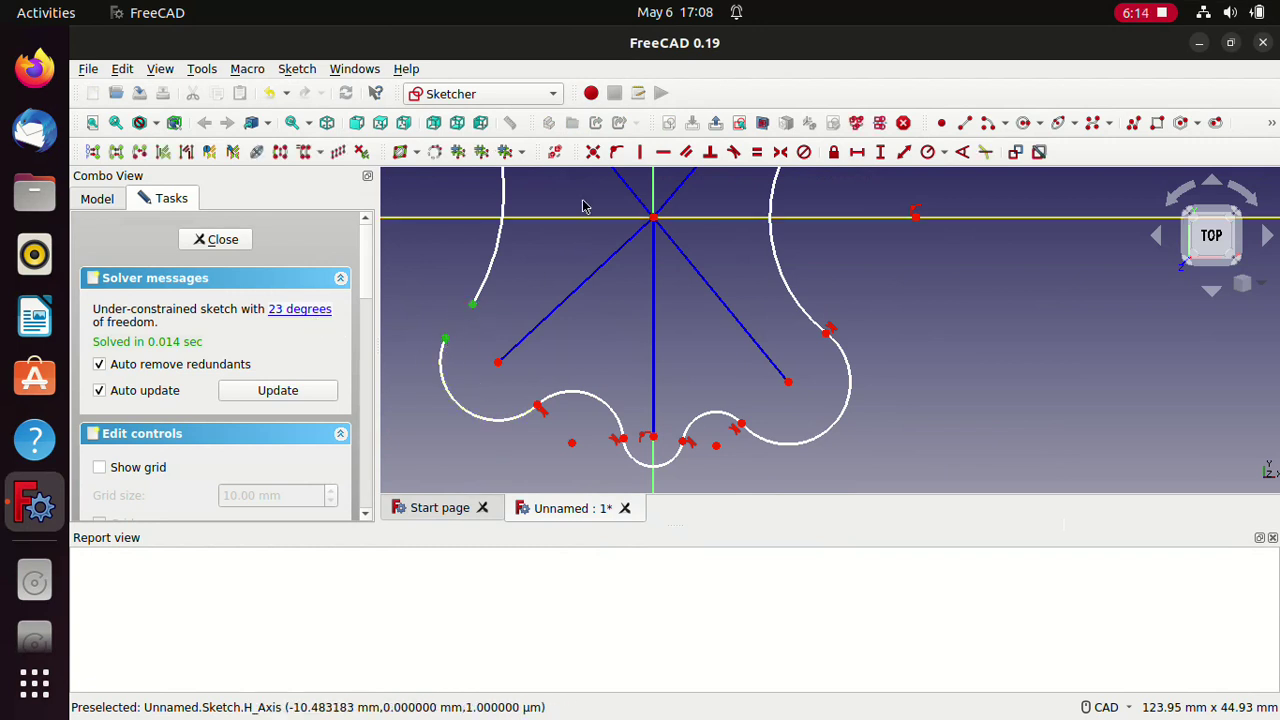
click(735, 153)
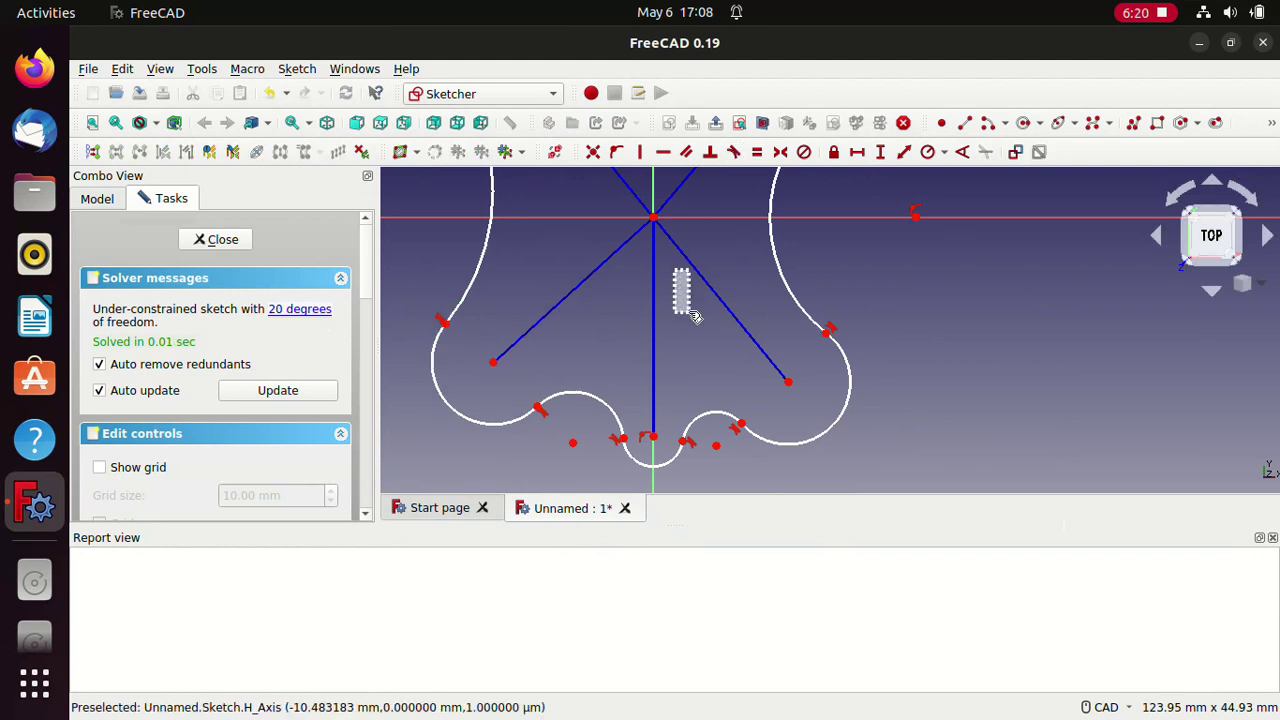
Step: Make the arcs at the upper-left joint tangent
scroll(916, 296, down, 2)
scroll(928, 317, down, 3)
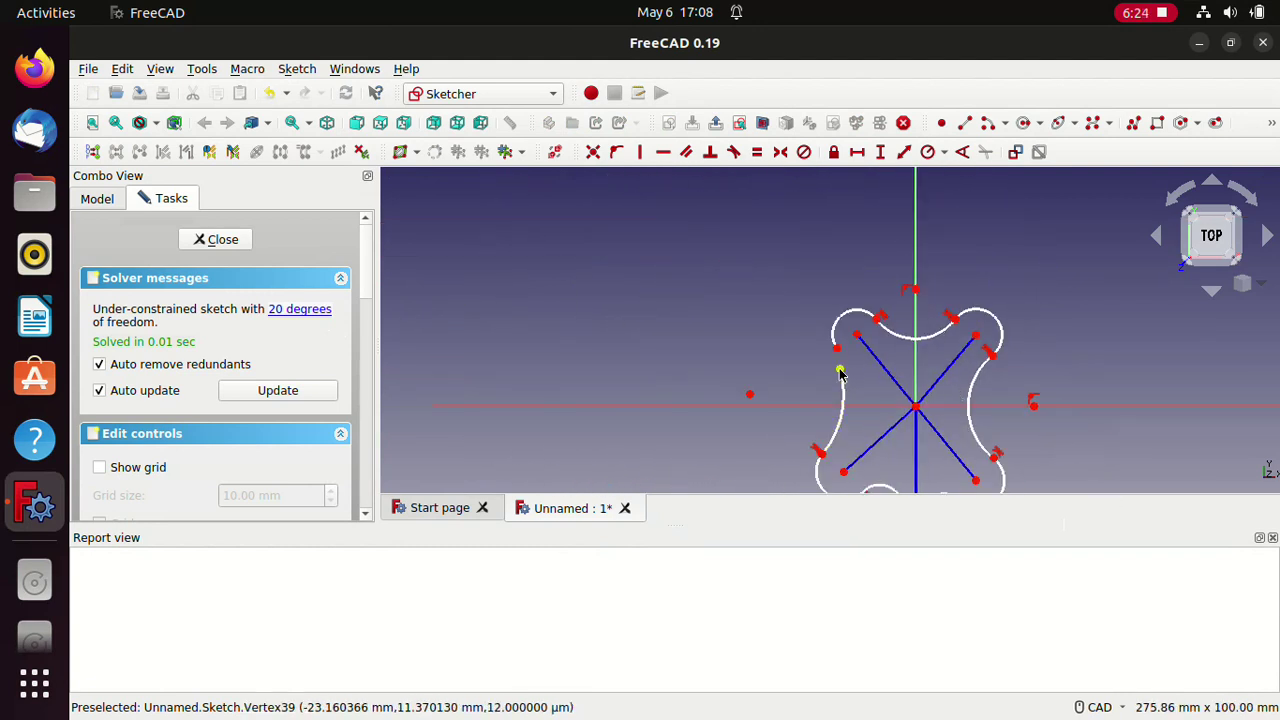
click(839, 373)
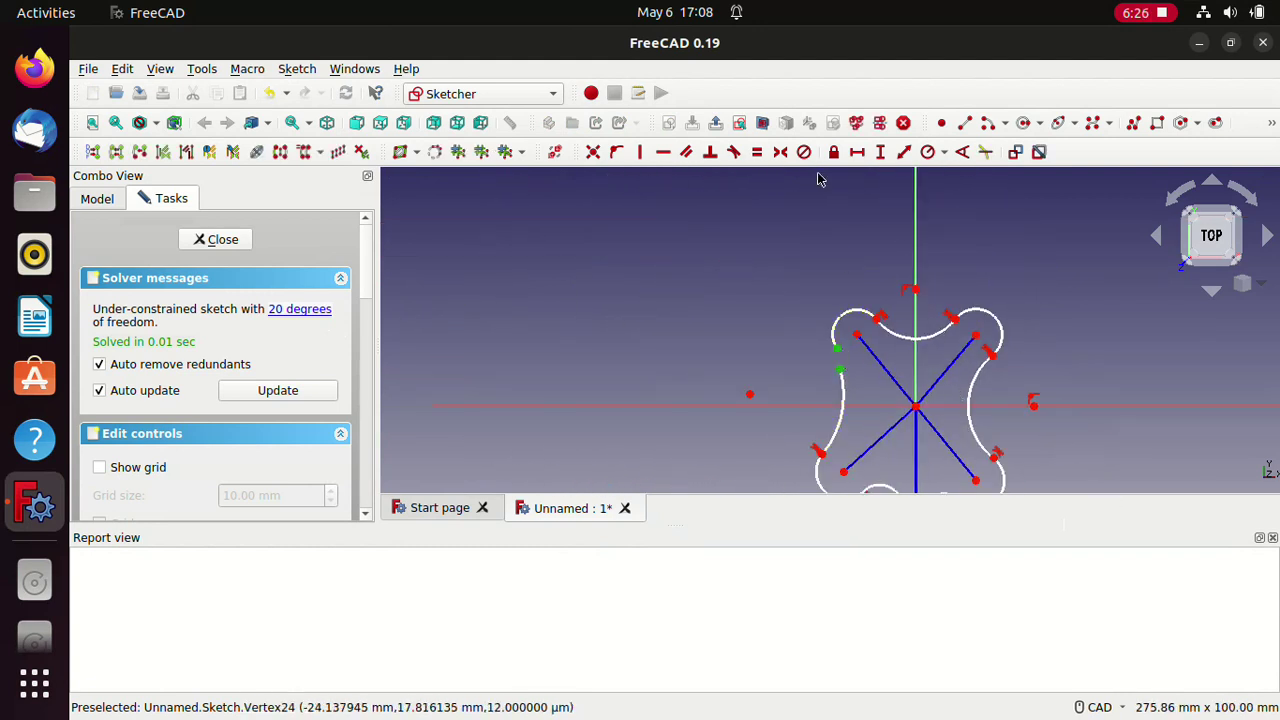
click(731, 152)
drag(612, 250, 742, 332)
Step: Apply one Equal constraint so the radiating construction lines share a single length
middle_drag(742, 332, 563, 240)
scroll(720, 330, up, 4)
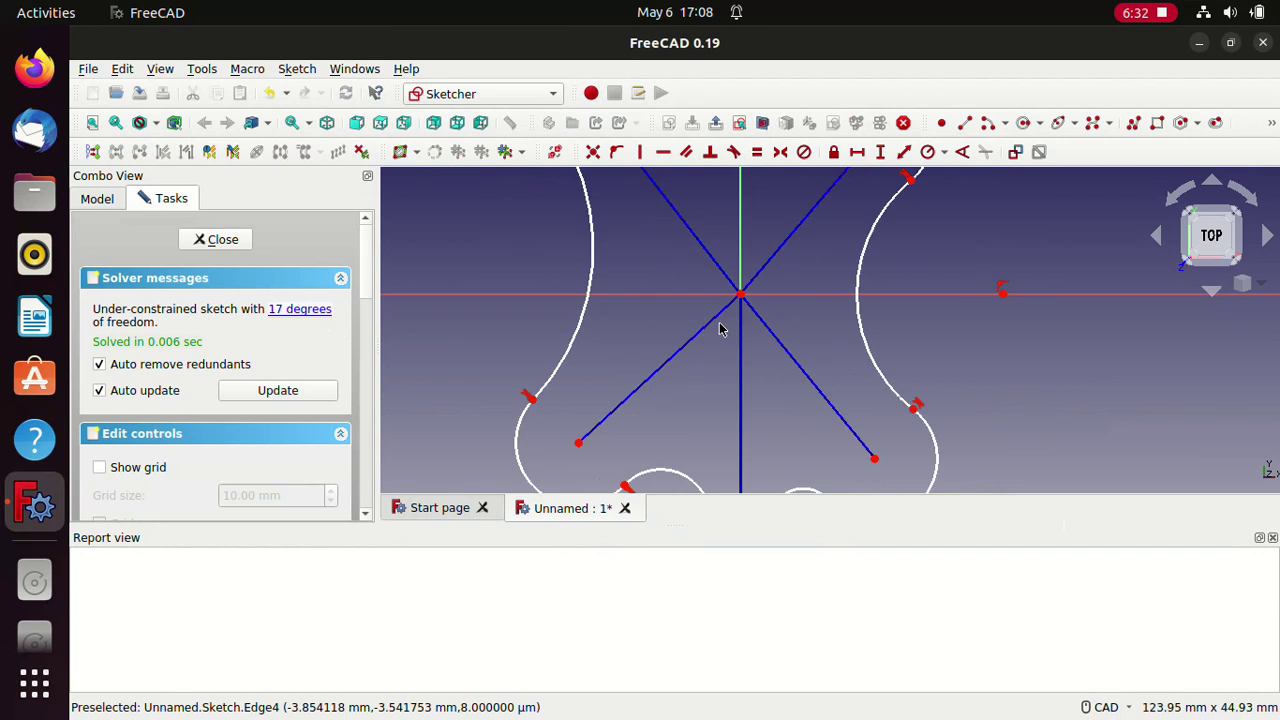
scroll(720, 330, down, 2)
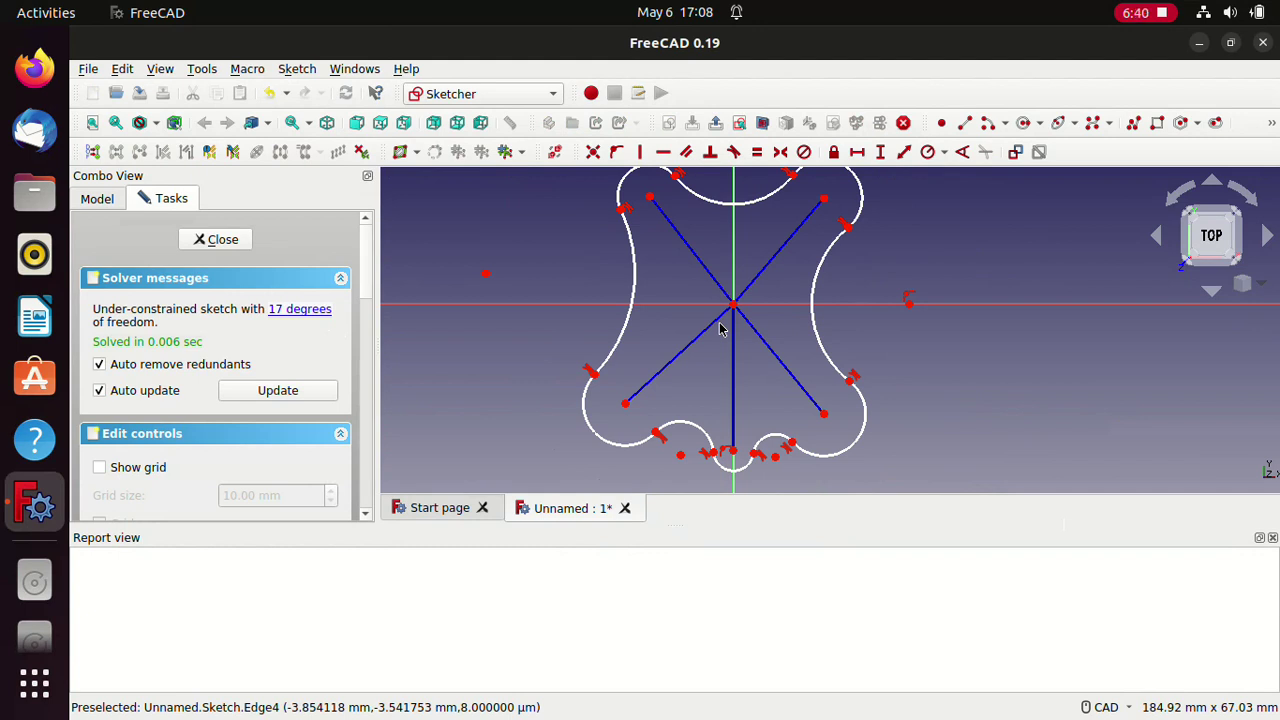
click(707, 268)
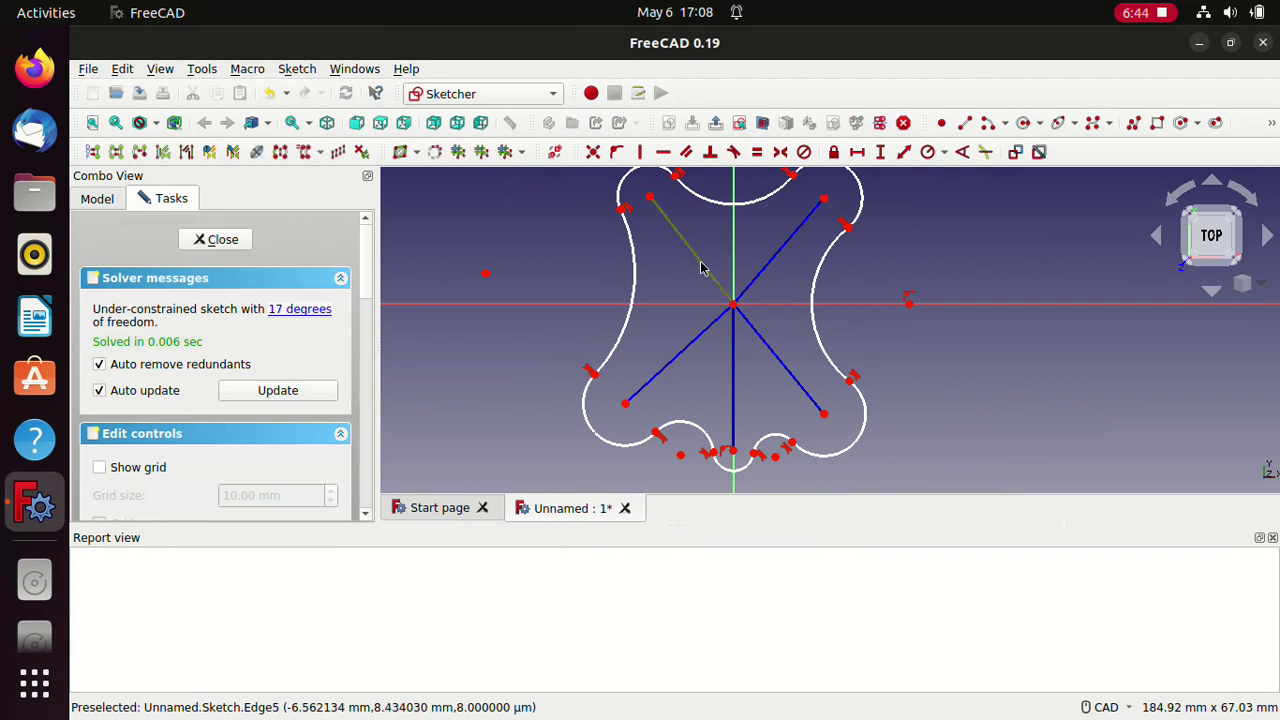
click(767, 268)
click(766, 342)
click(686, 348)
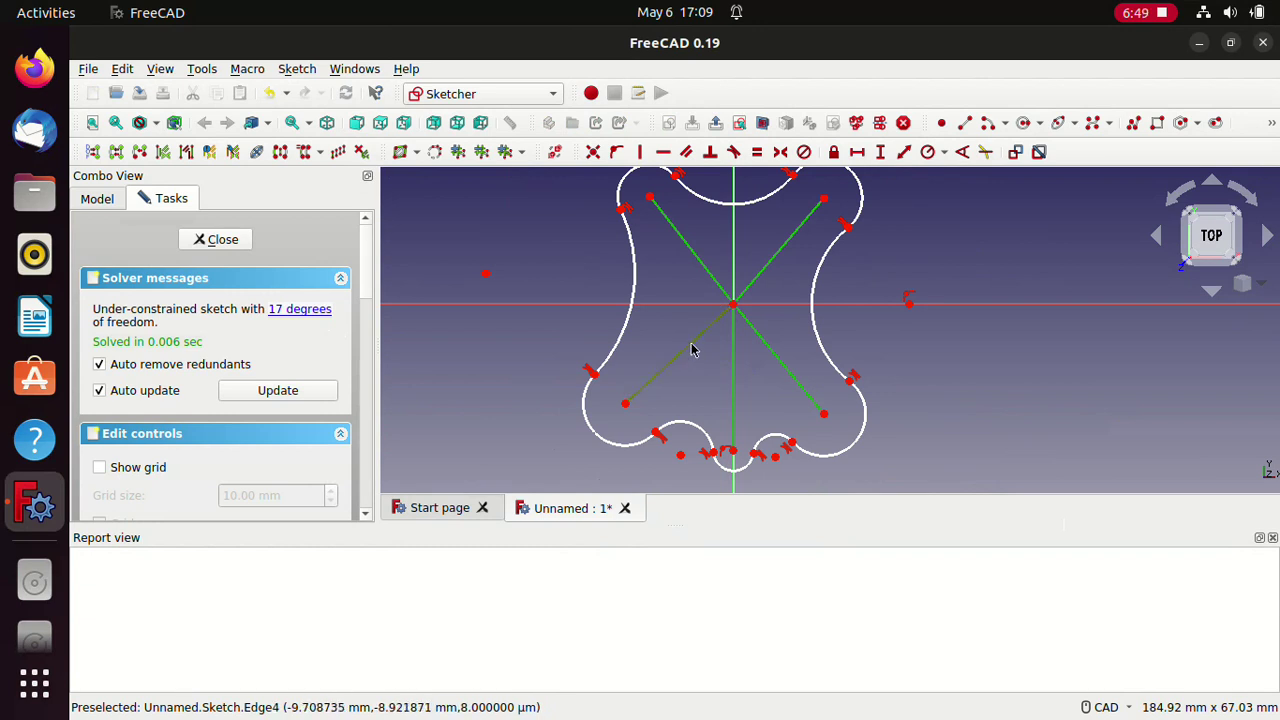
click(757, 152)
click(757, 152)
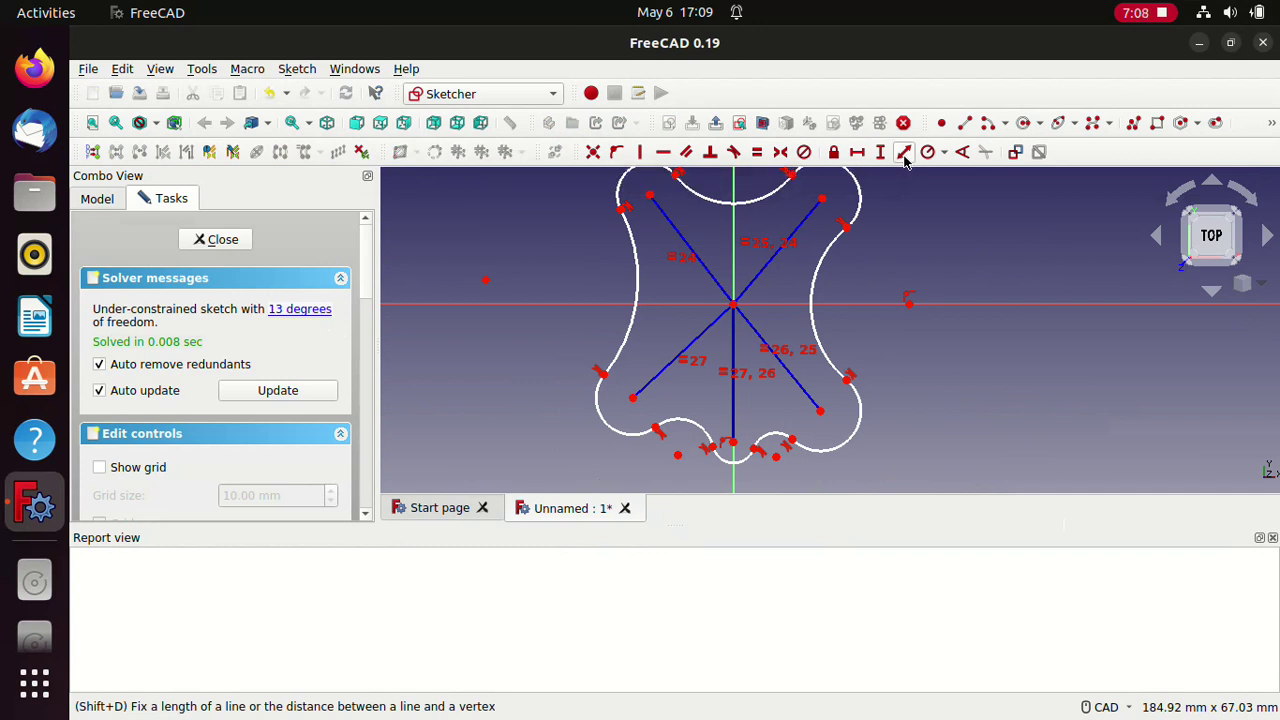
Step: Try a distance constraint on three selected construction lines, then dismiss the warning and deselect
click(904, 156)
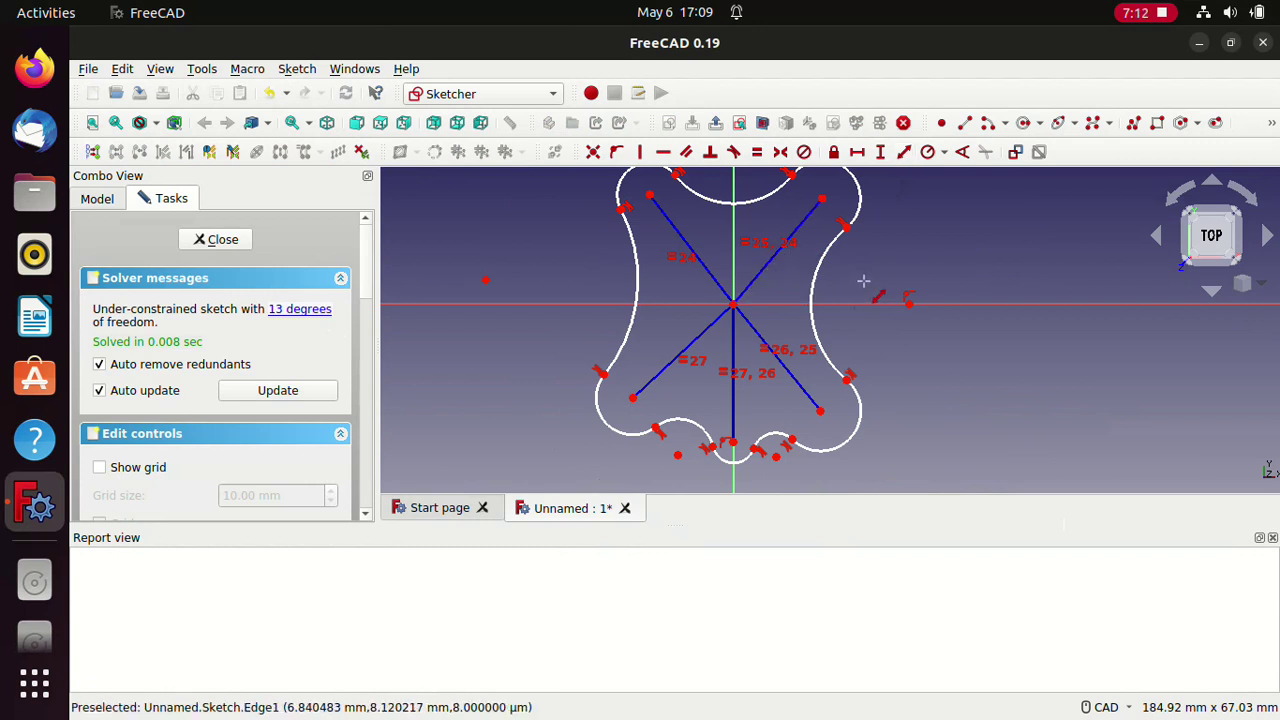
click(765, 277)
click(743, 348)
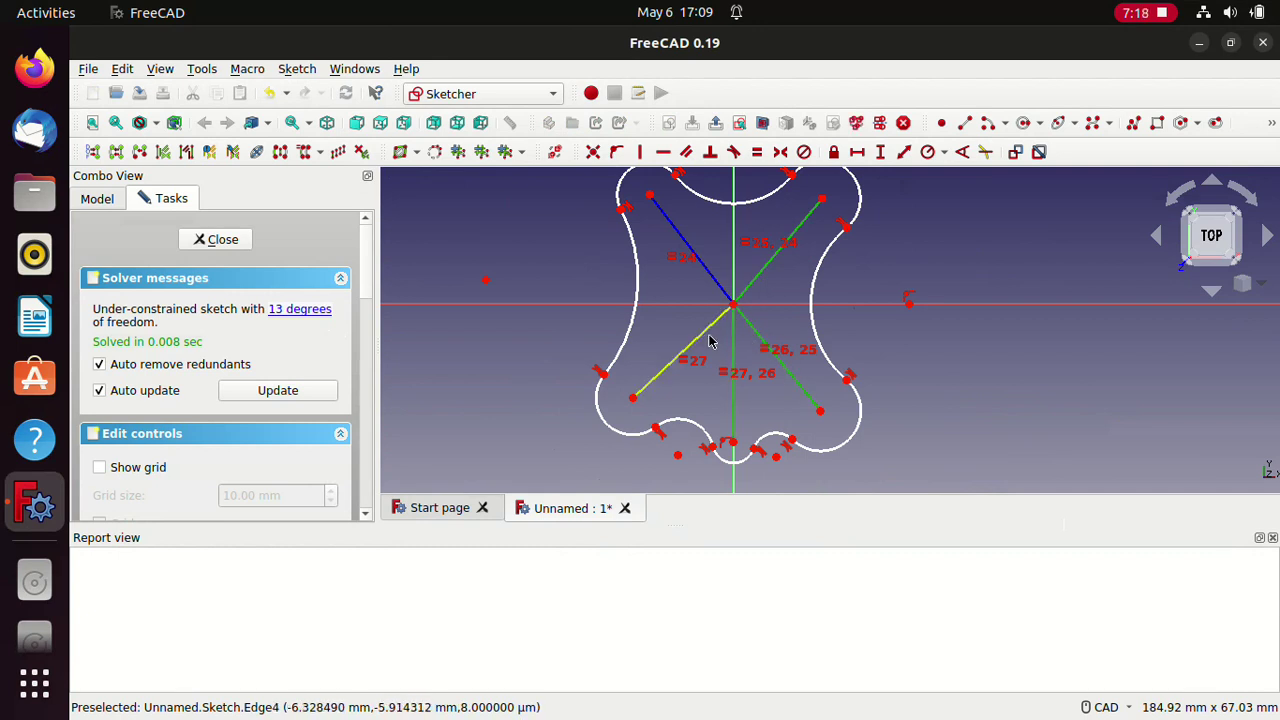
click(706, 340)
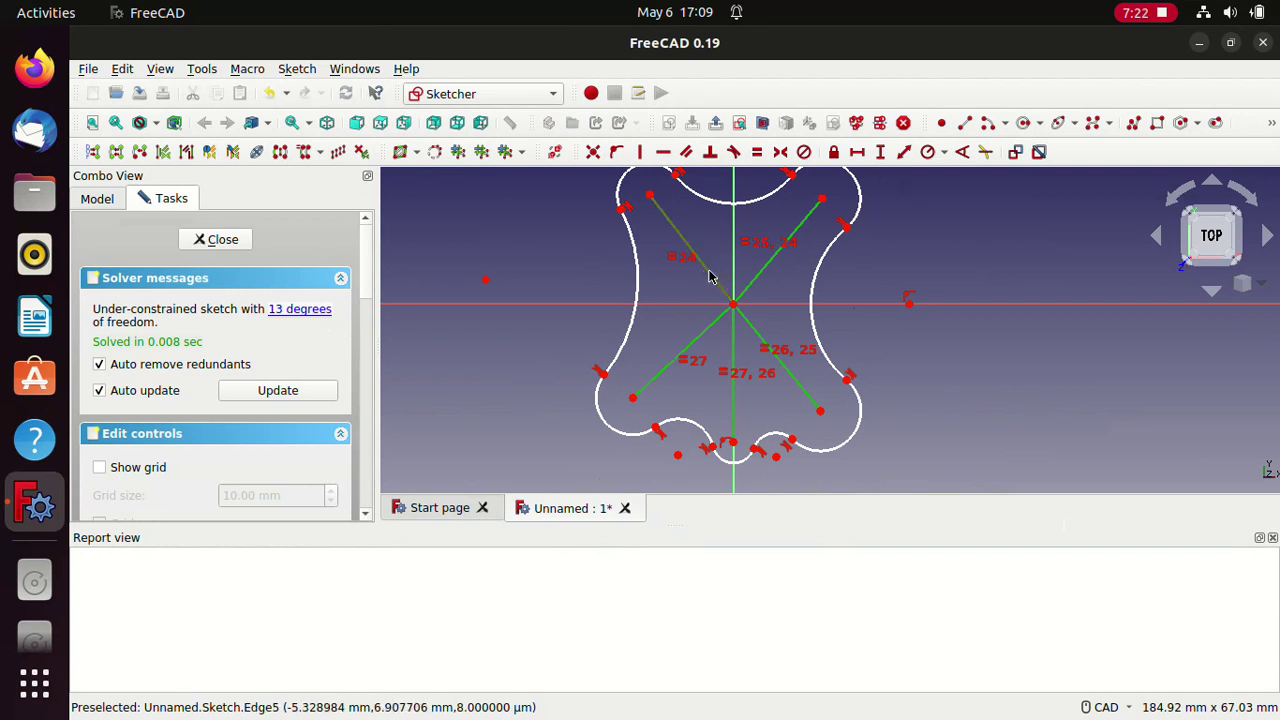
click(903, 151)
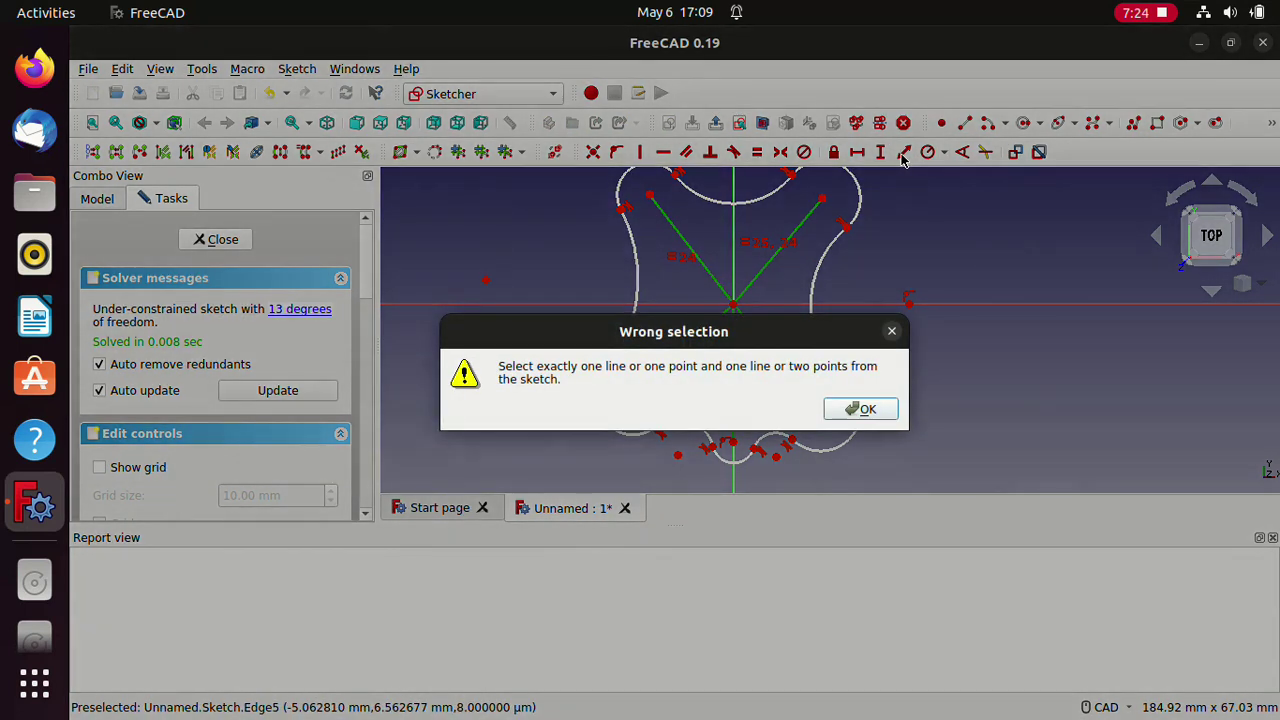
click(859, 408)
click(775, 275)
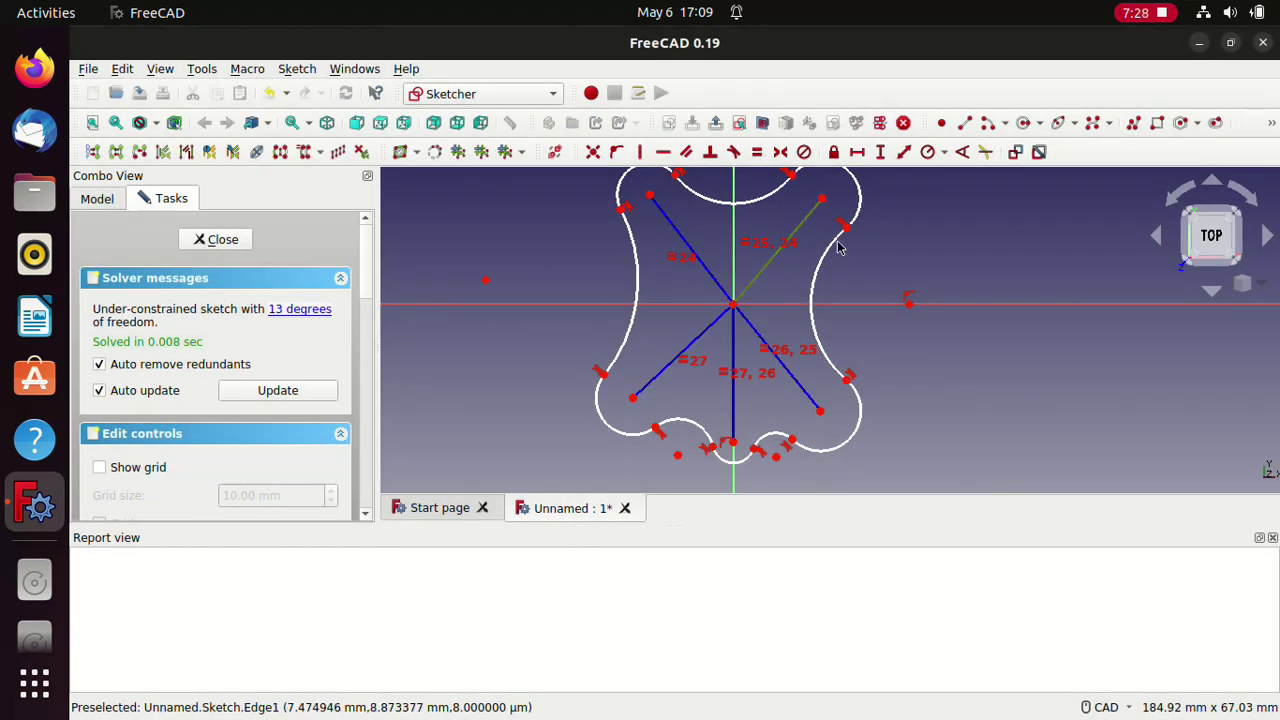
Step: Give the upper-right construction line a 30 mm length constraint
click(903, 151)
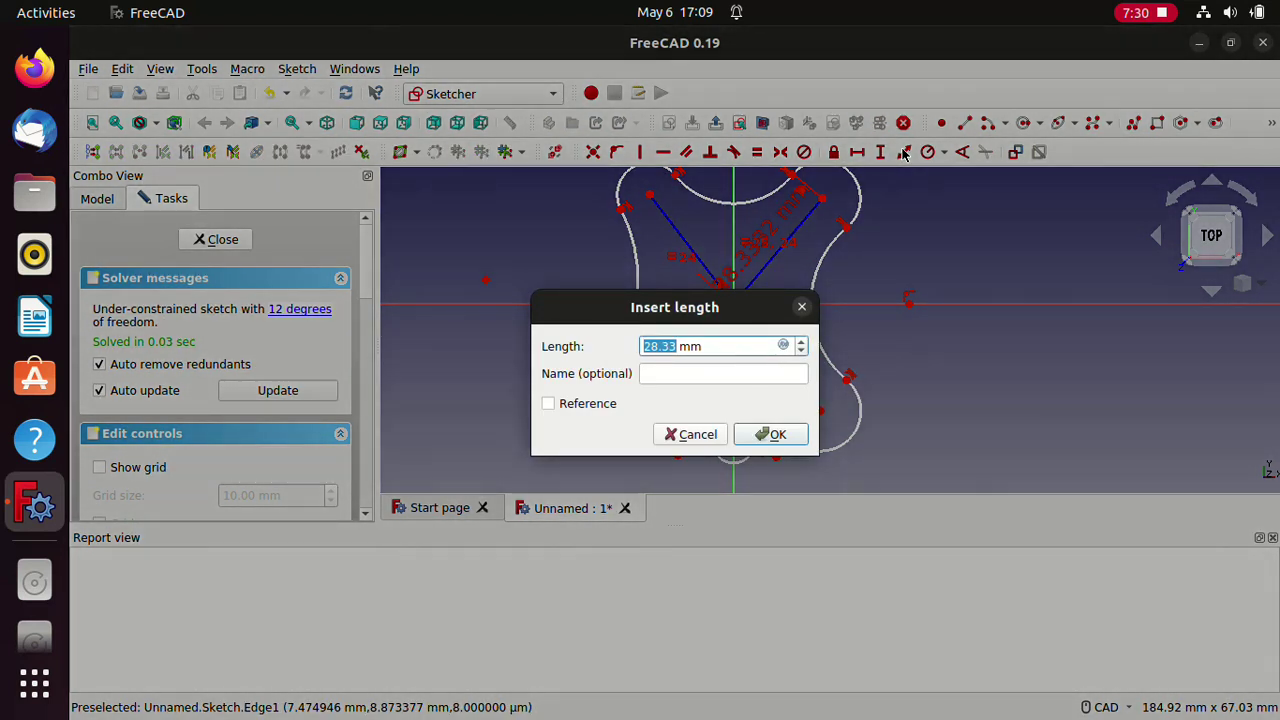
text(30)
key(Return)
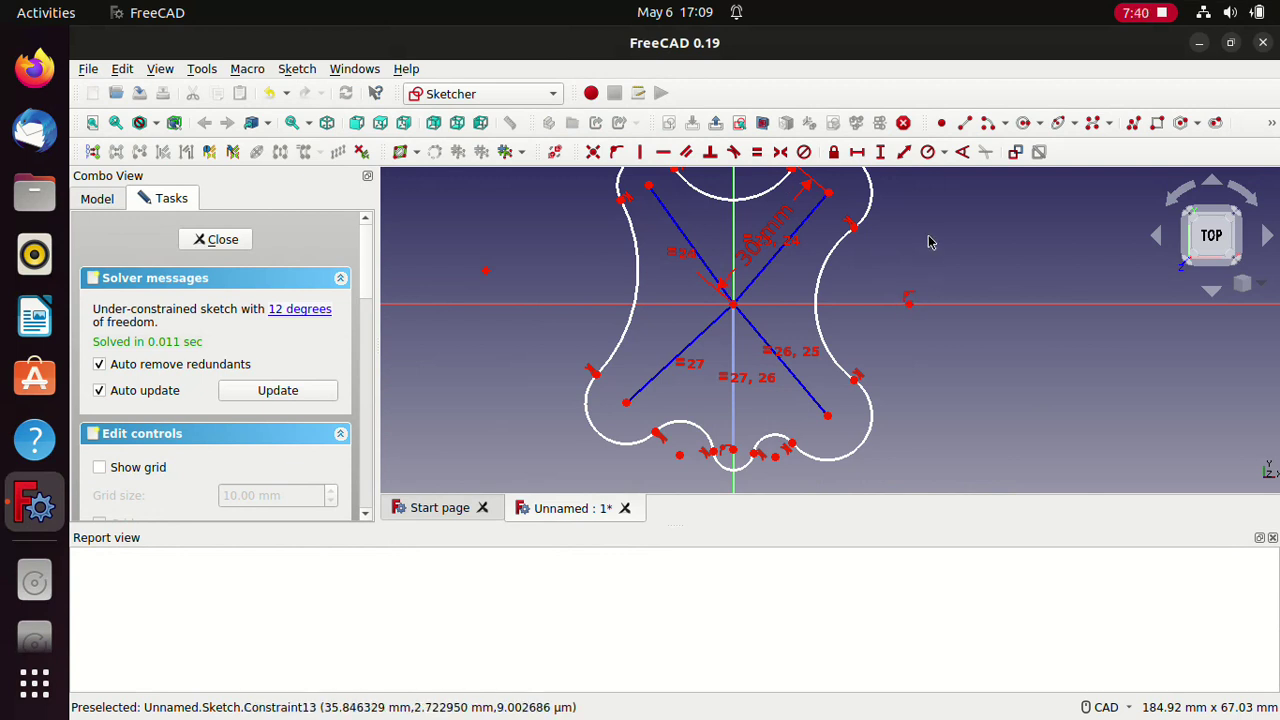
middle_drag(938, 236, 934, 281)
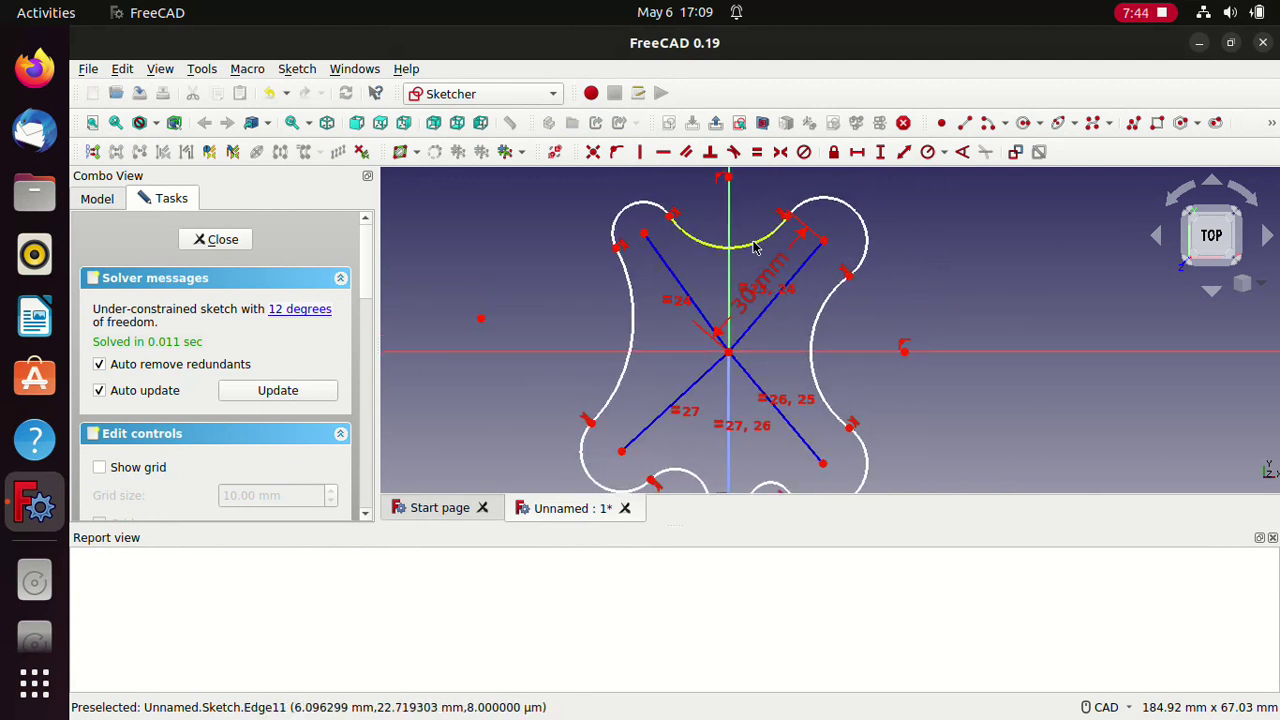
Step: Make the five outer lobe arcs equal with one Equal constraint
click(858, 214)
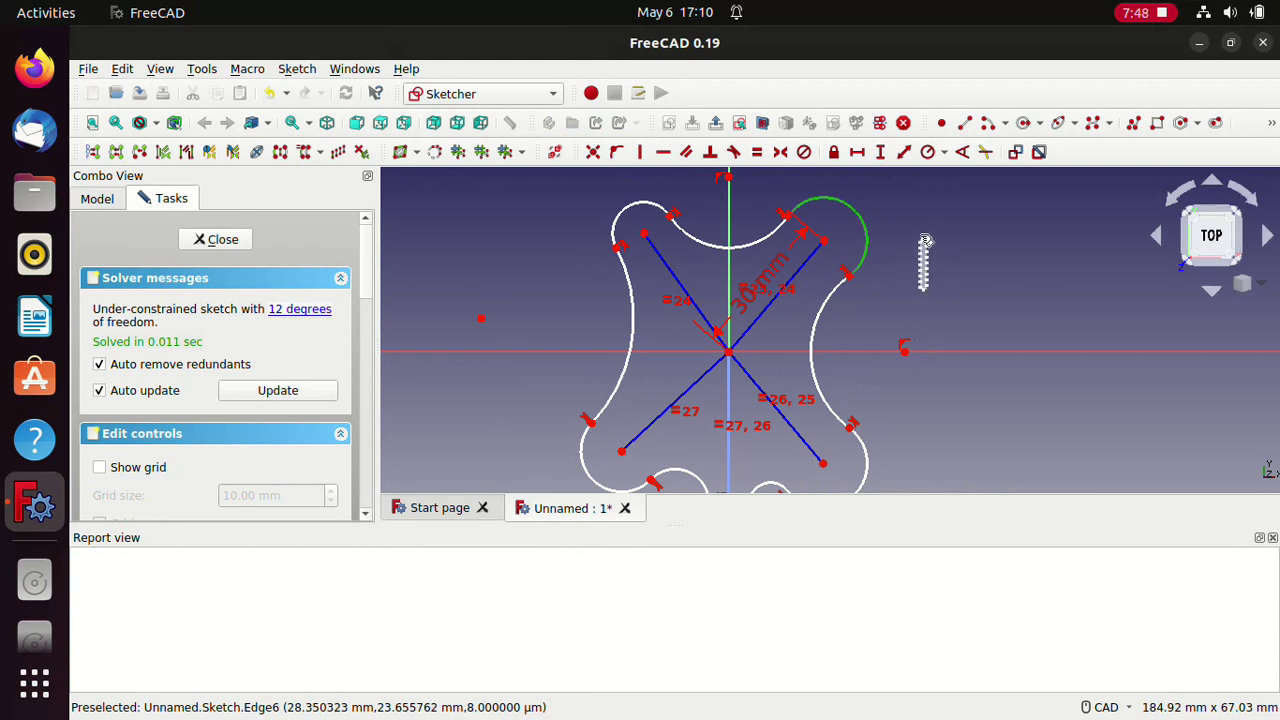
scroll(986, 311, down, 2)
scroll(980, 257, down, 2)
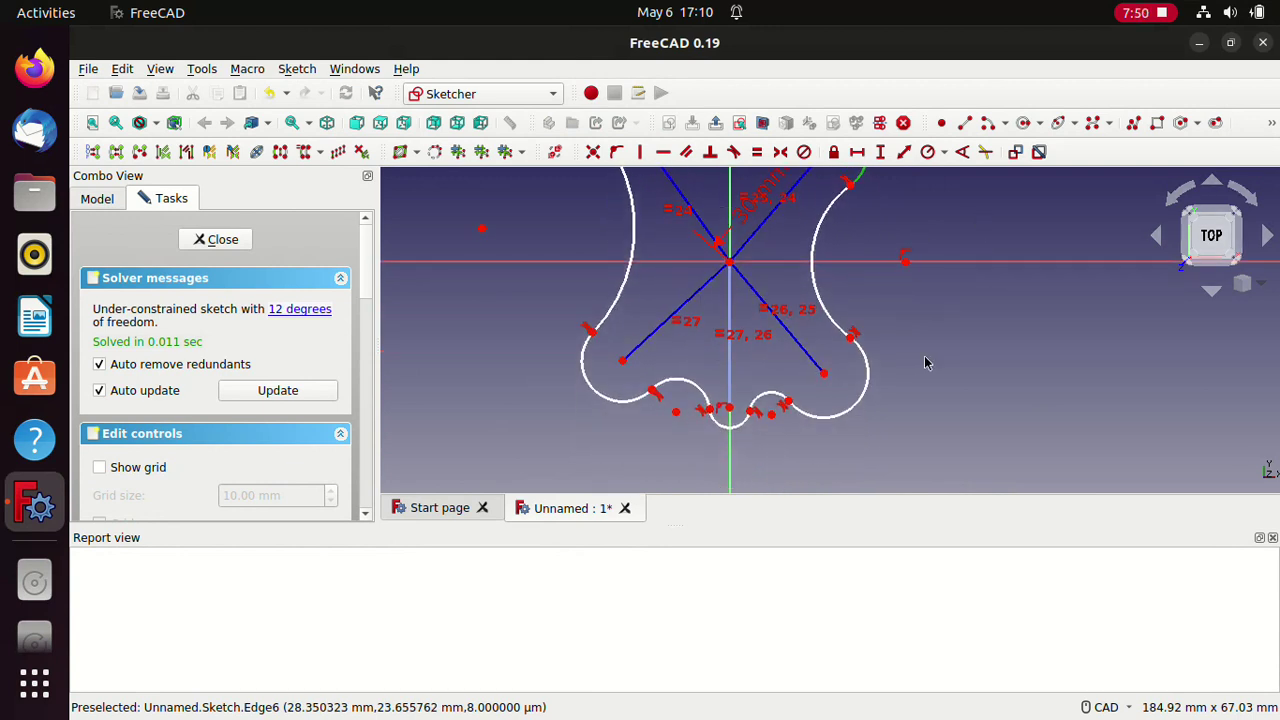
click(856, 402)
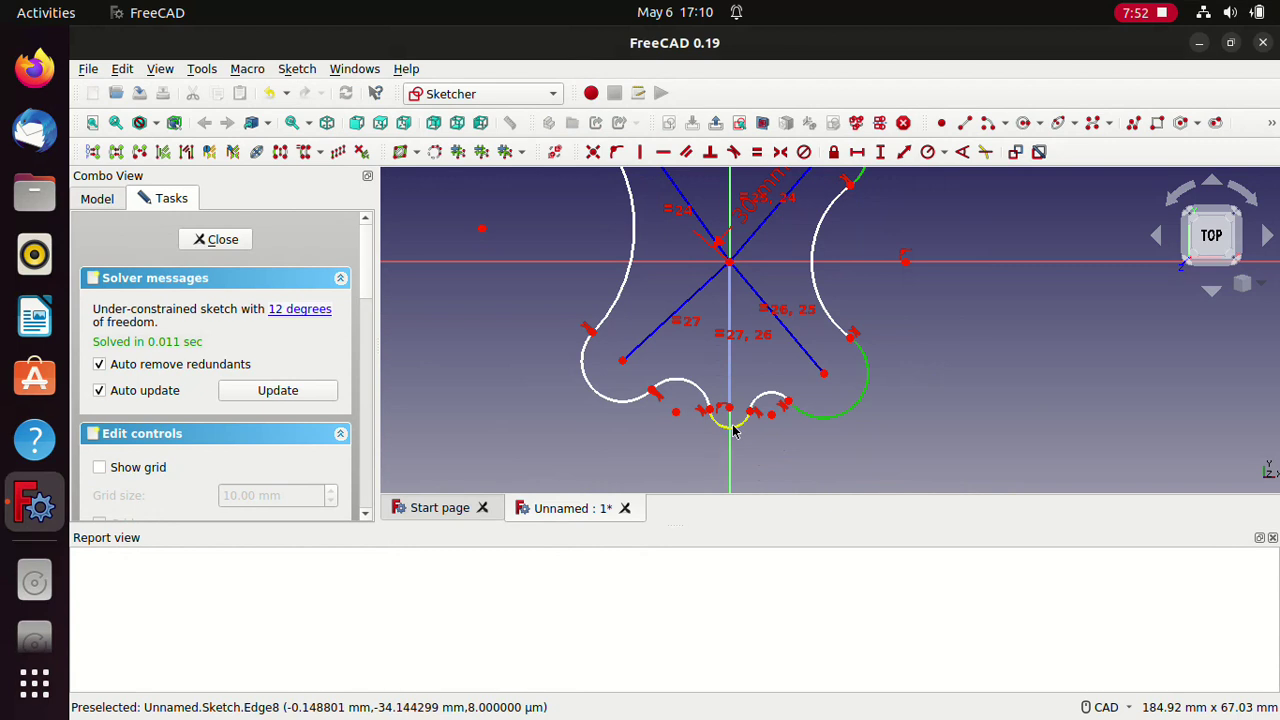
click(594, 395)
scroll(549, 329, up, 1)
scroll(565, 420, up, 5)
scroll(620, 360, up, 1)
click(659, 285)
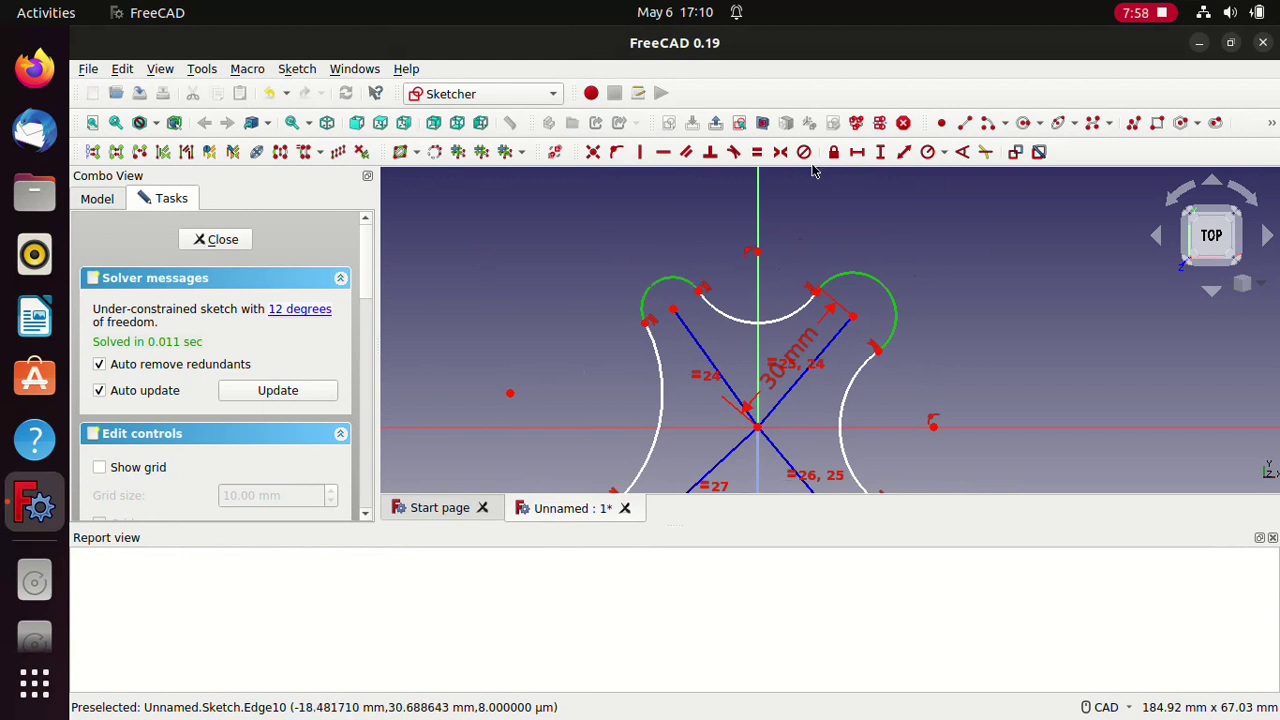
click(757, 153)
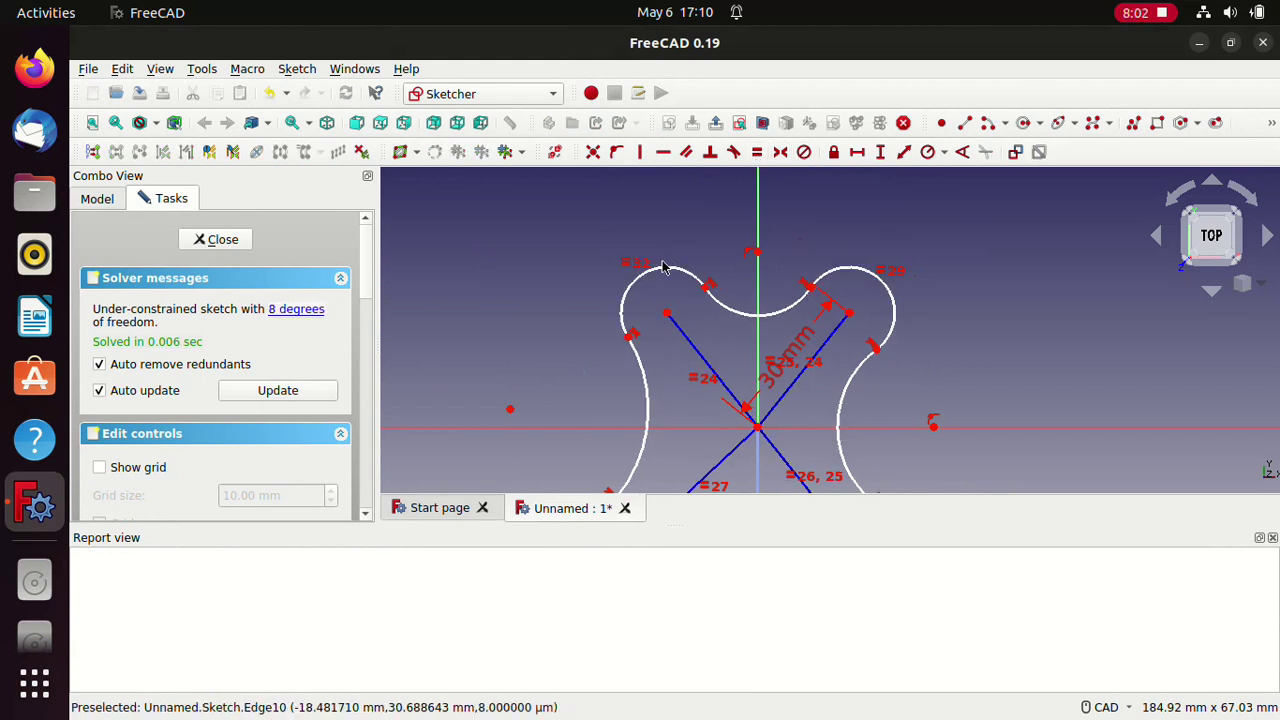
Step: Select the small inward arcs between the lobes and constrain them equal
drag(521, 320, 497, 258)
mouse_move(554, 314)
middle_down()
mouse_move(597, 331)
mouse_move(571, 240)
mouse_move(581, 225)
middle_up()
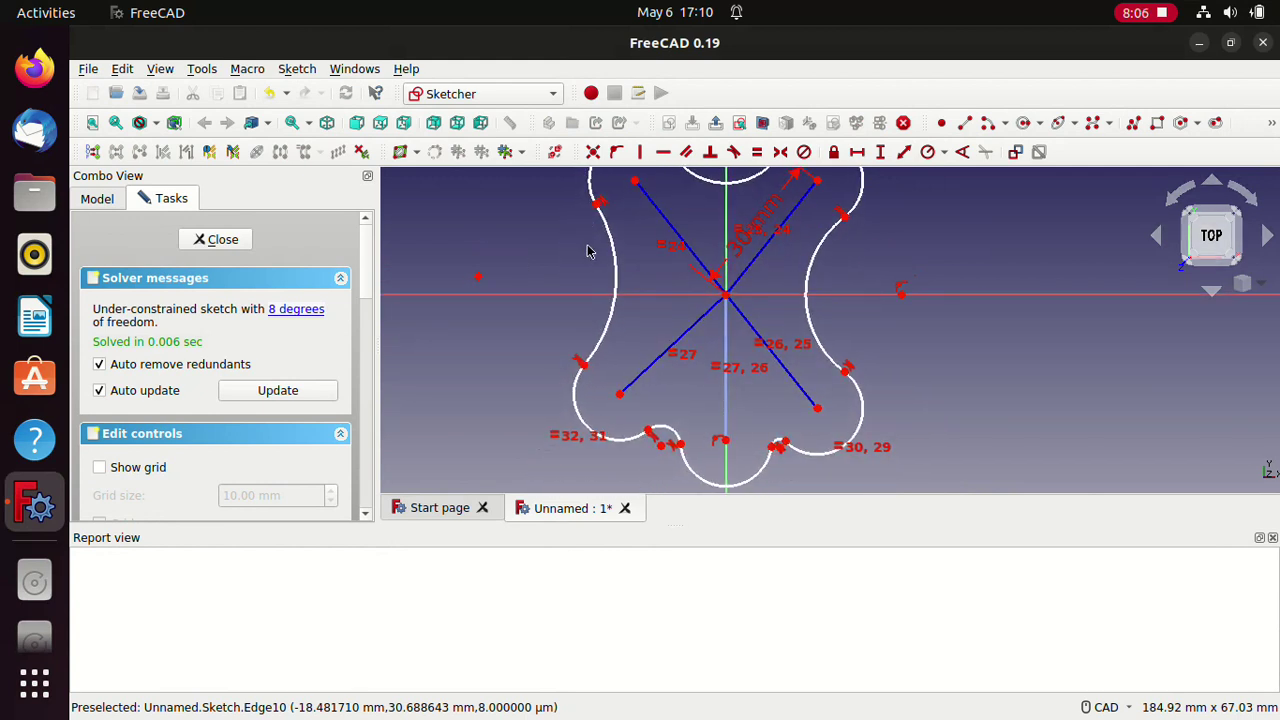
scroll(815, 453, up, 5)
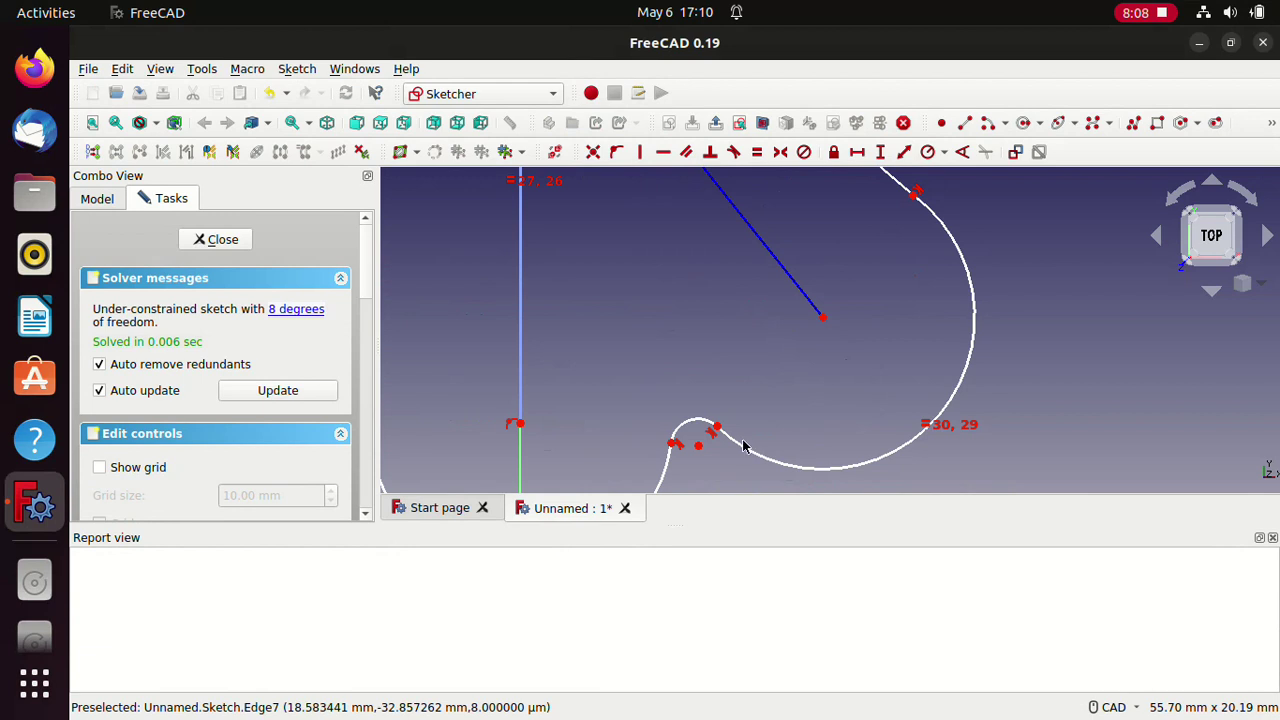
scroll(752, 446, up, 5)
click(588, 376)
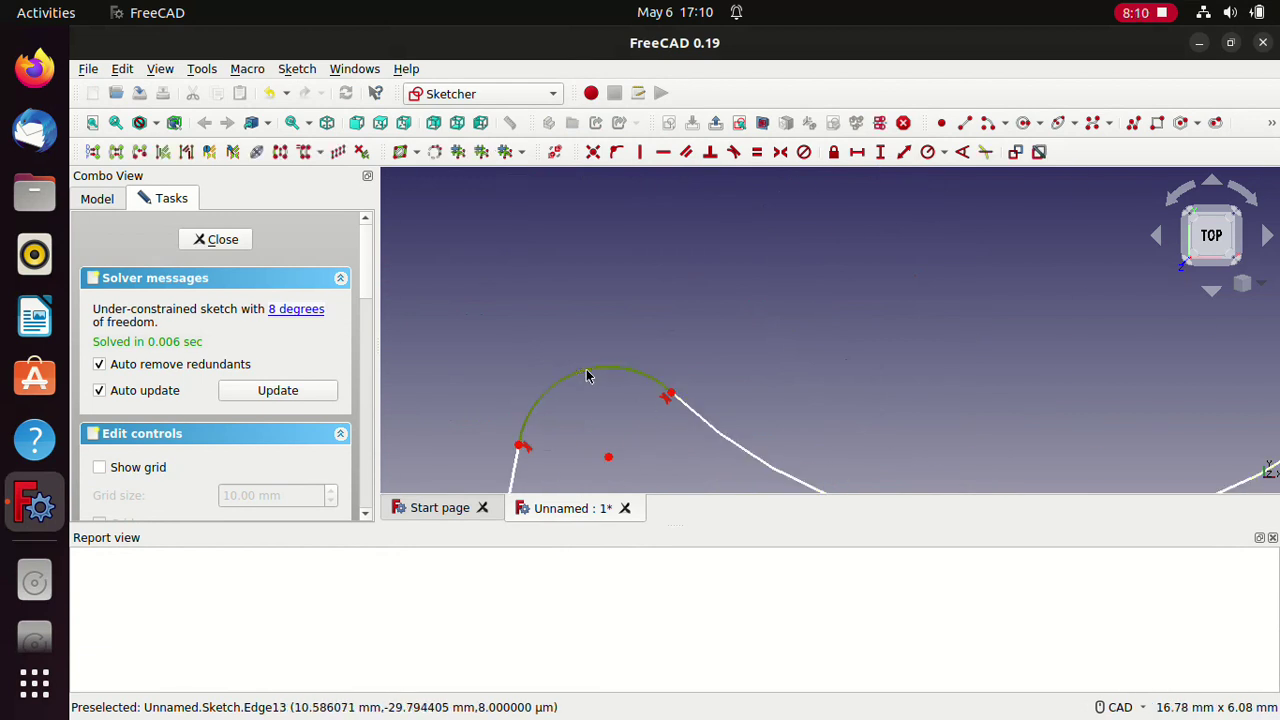
scroll(806, 300, down, 5)
click(530, 296)
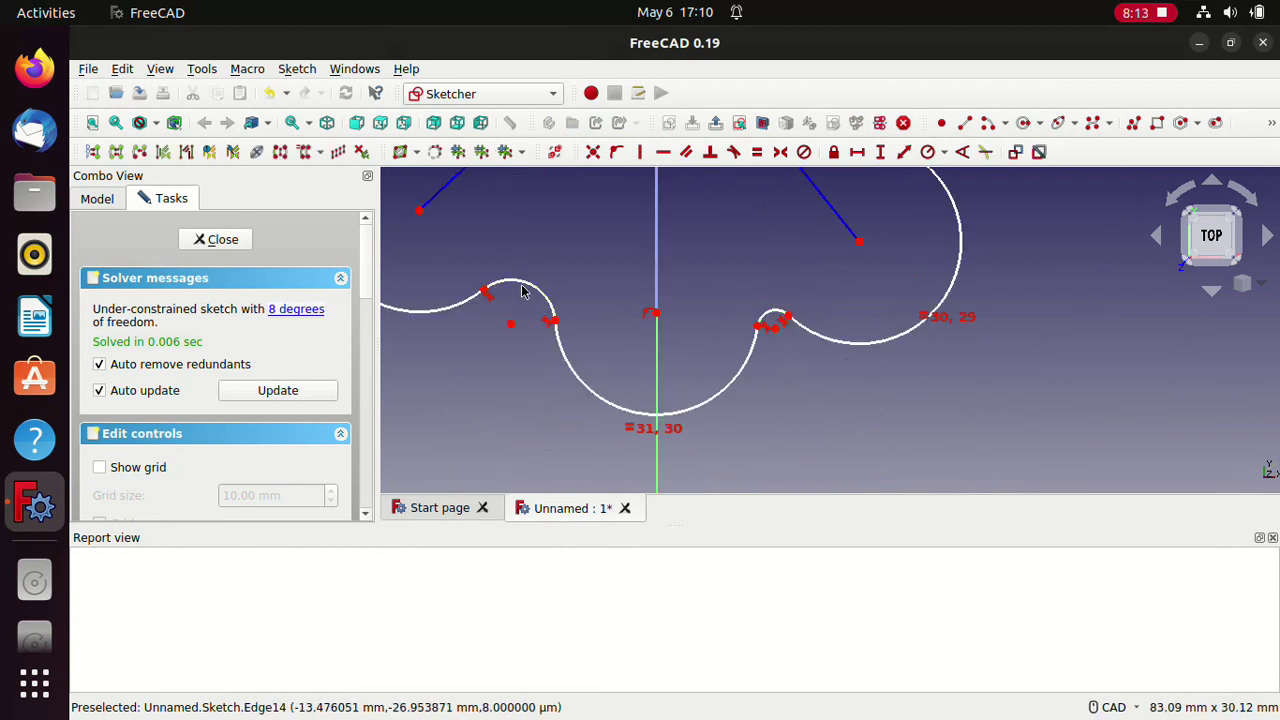
click(770, 318)
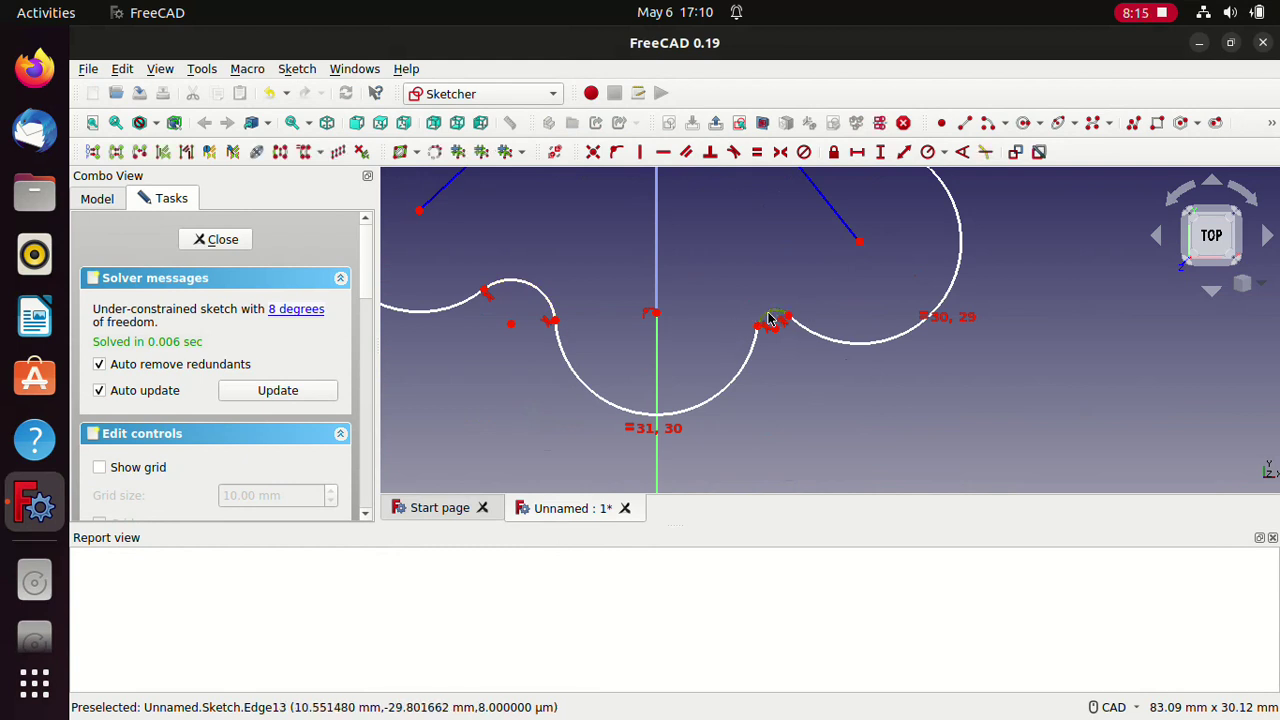
click(532, 292)
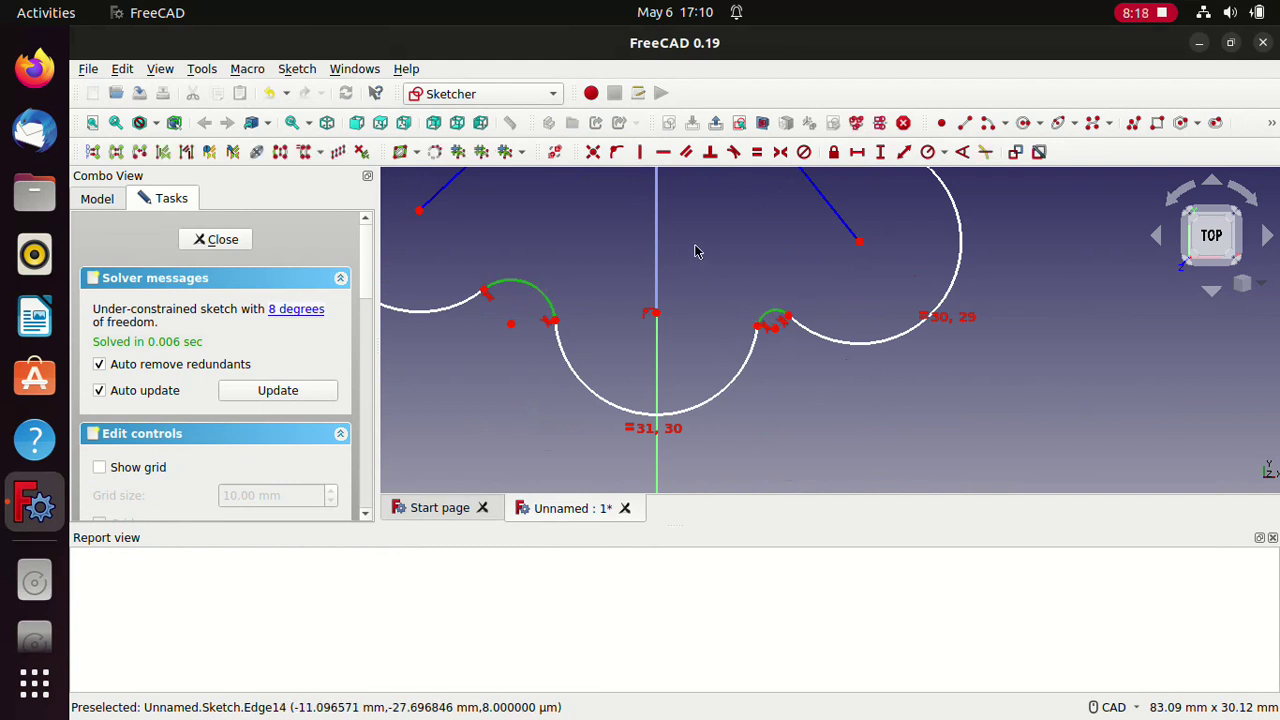
scroll(740, 340, down, 3)
scroll(785, 328, down, 3)
scroll(780, 322, up, 2)
scroll(782, 323, up, 1)
scroll(785, 323, up, 1)
scroll(791, 383, down, 2)
scroll(823, 471, up, 1)
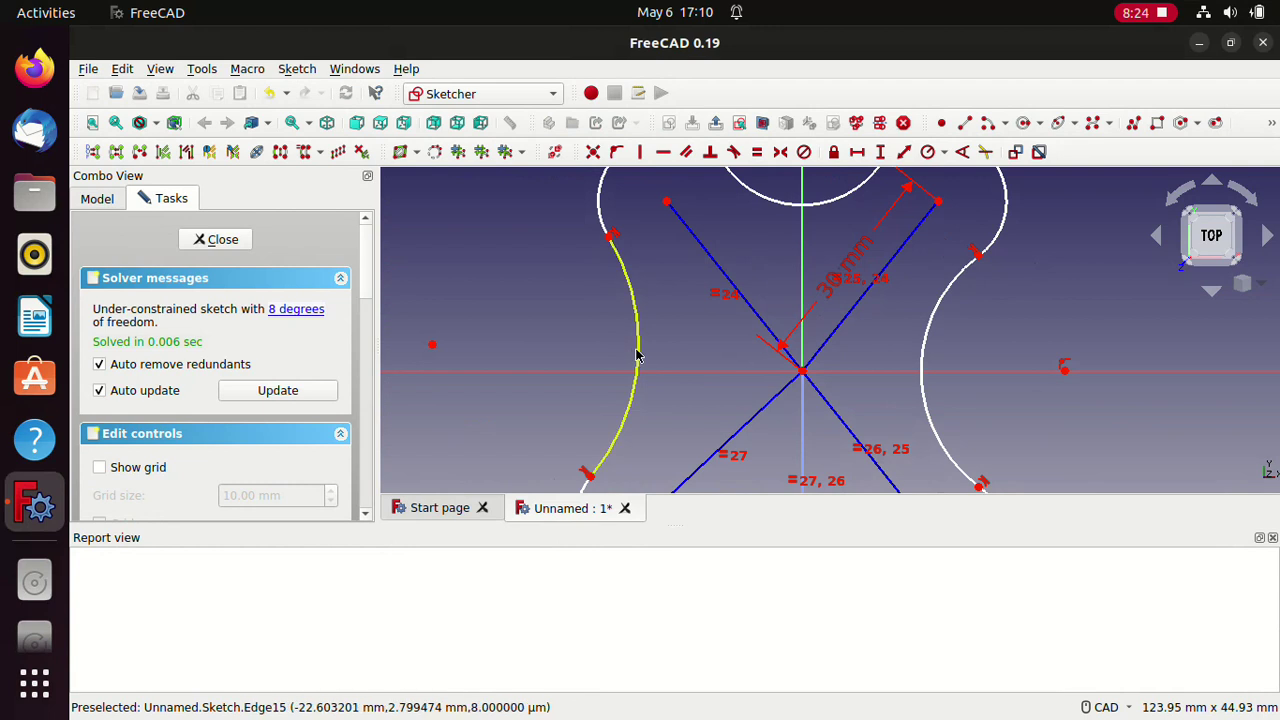
click(638, 356)
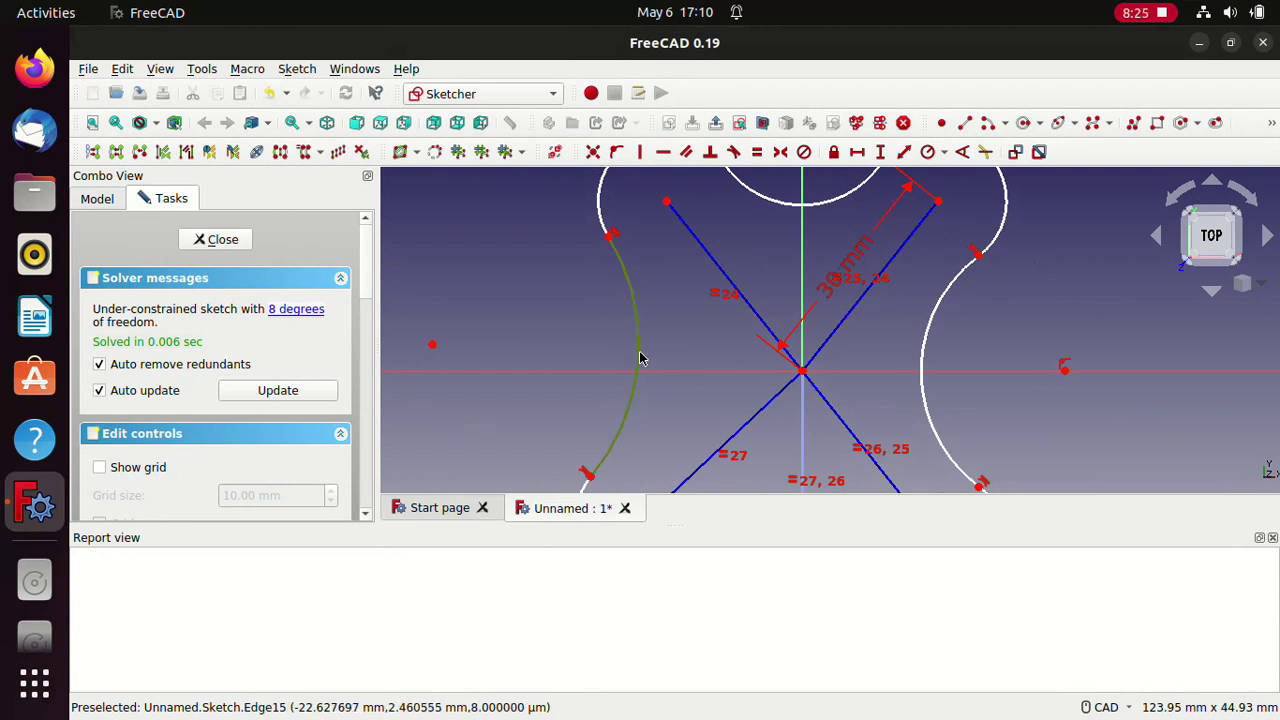
click(924, 357)
key(Up)
key(Up)
key(Up)
click(800, 316)
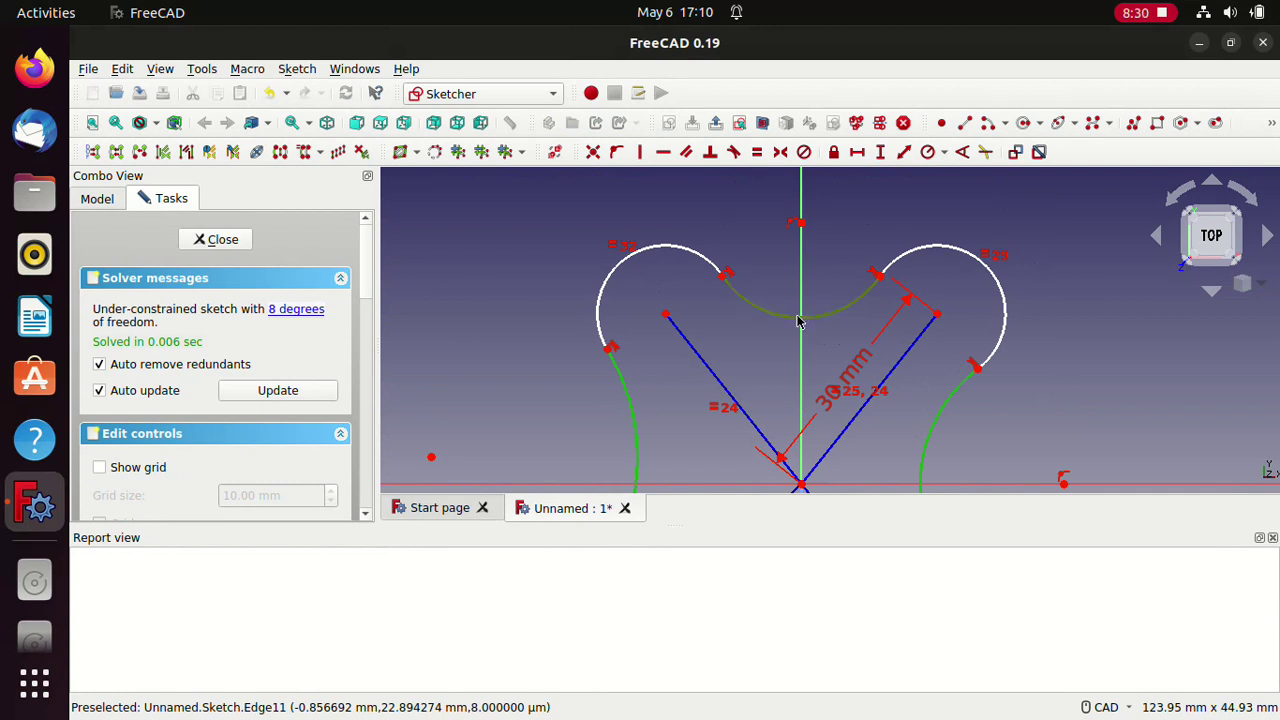
click(758, 155)
scroll(1133, 313, down, 4)
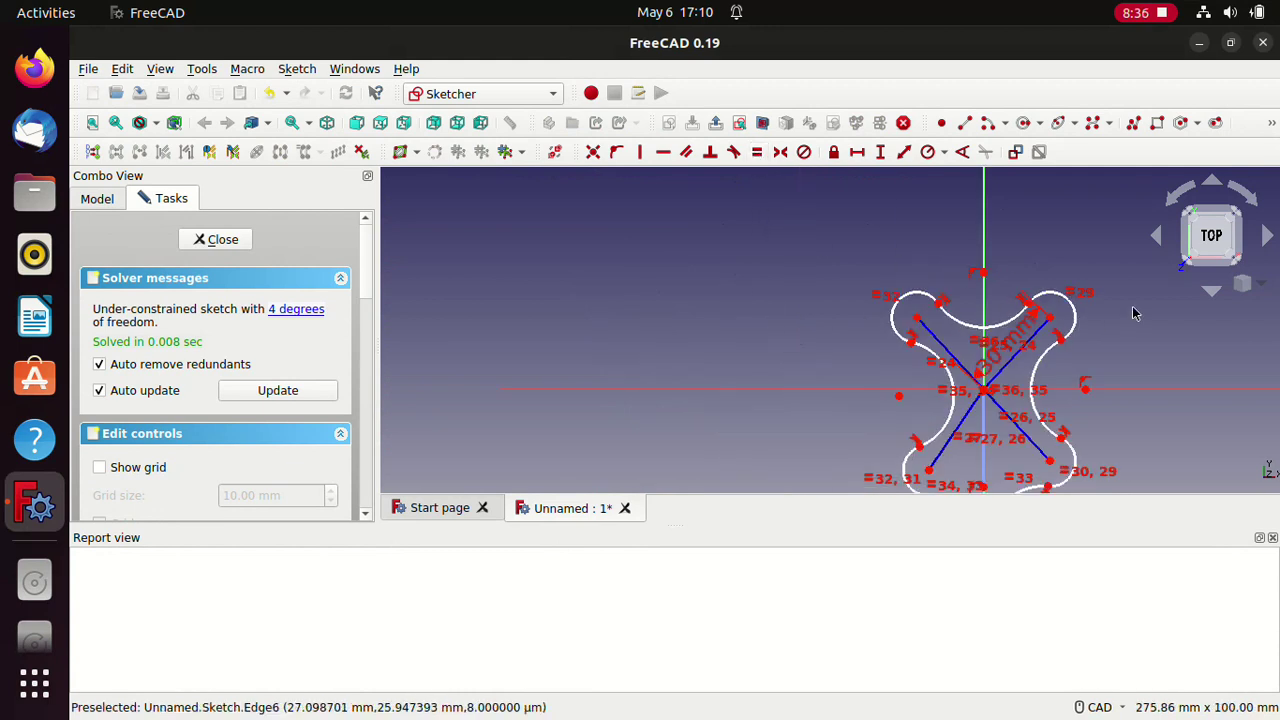
mouse_move(843, 392)
middle_down()
mouse_move(743, 306)
mouse_move(689, 294)
middle_up()
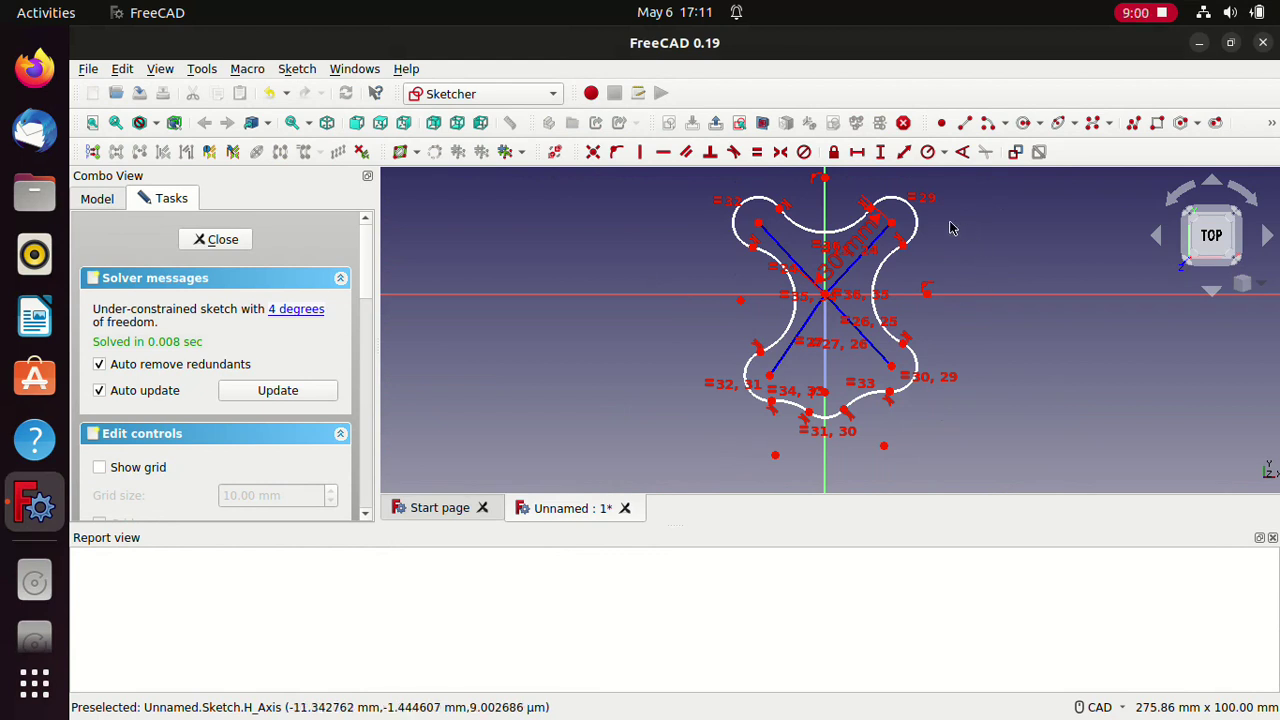
click(915, 218)
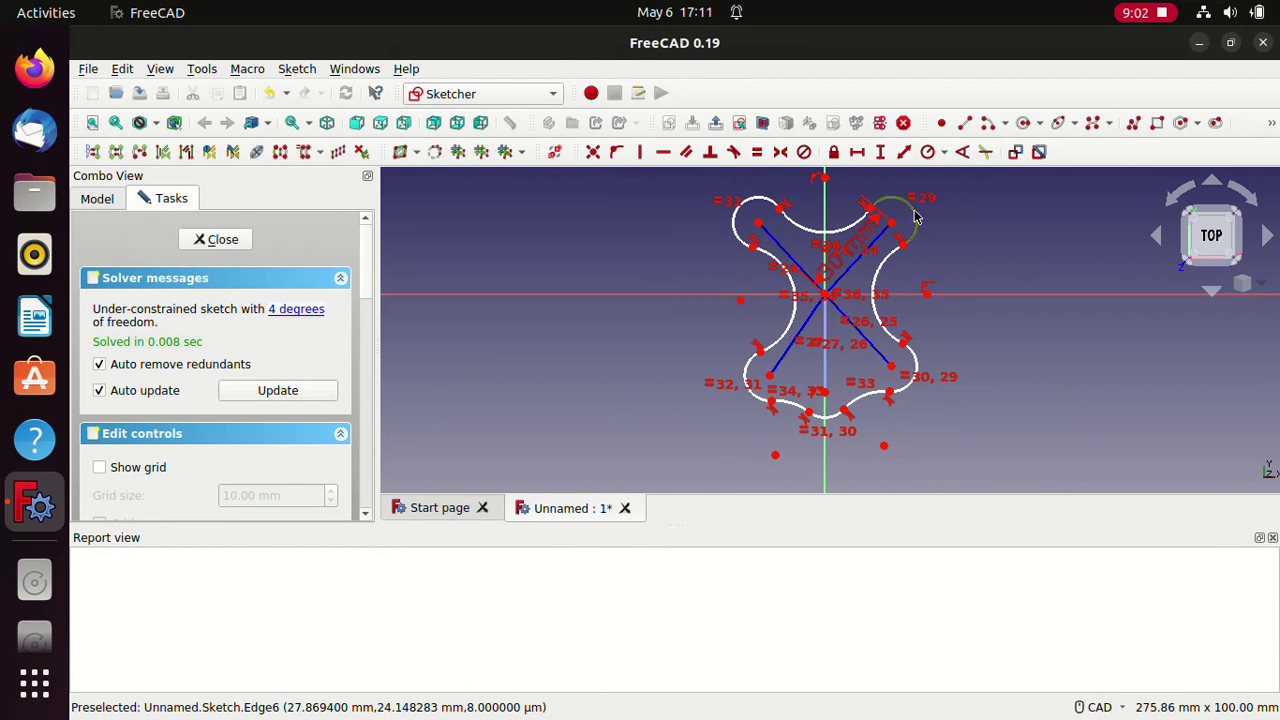
Step: Give the top-right lobe arc an 8 mm radius constraint
click(915, 373)
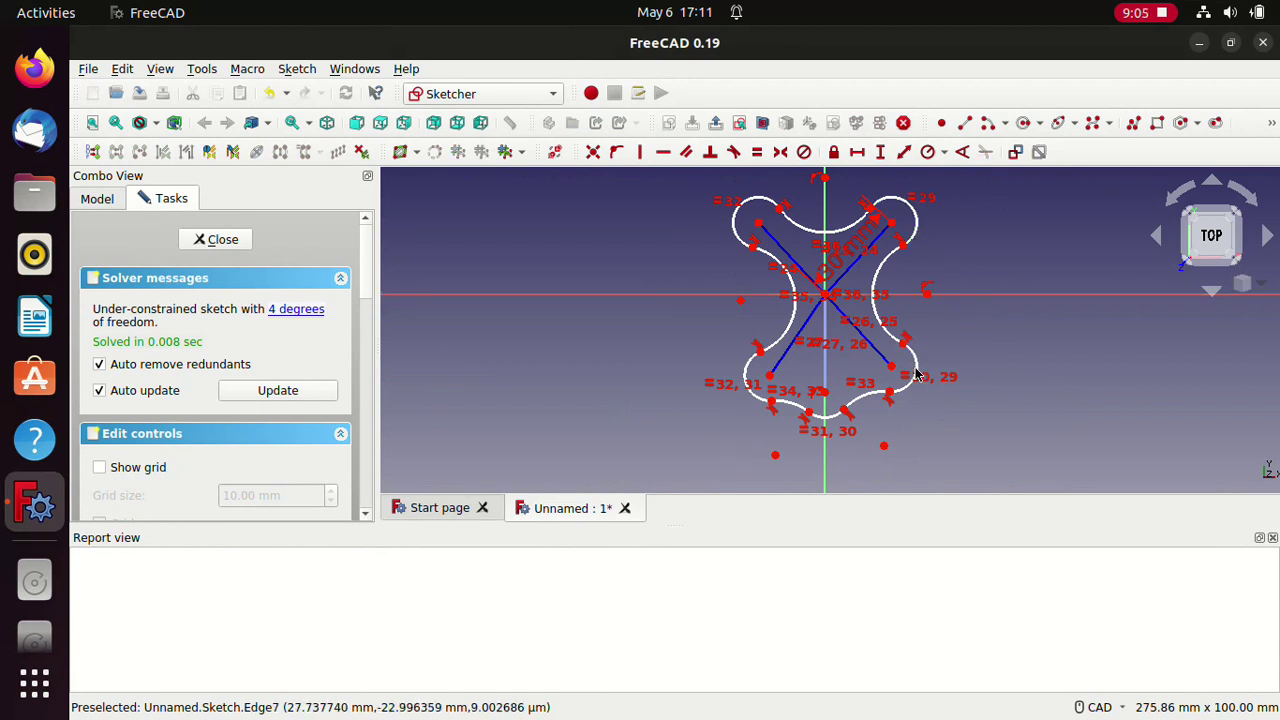
click(918, 218)
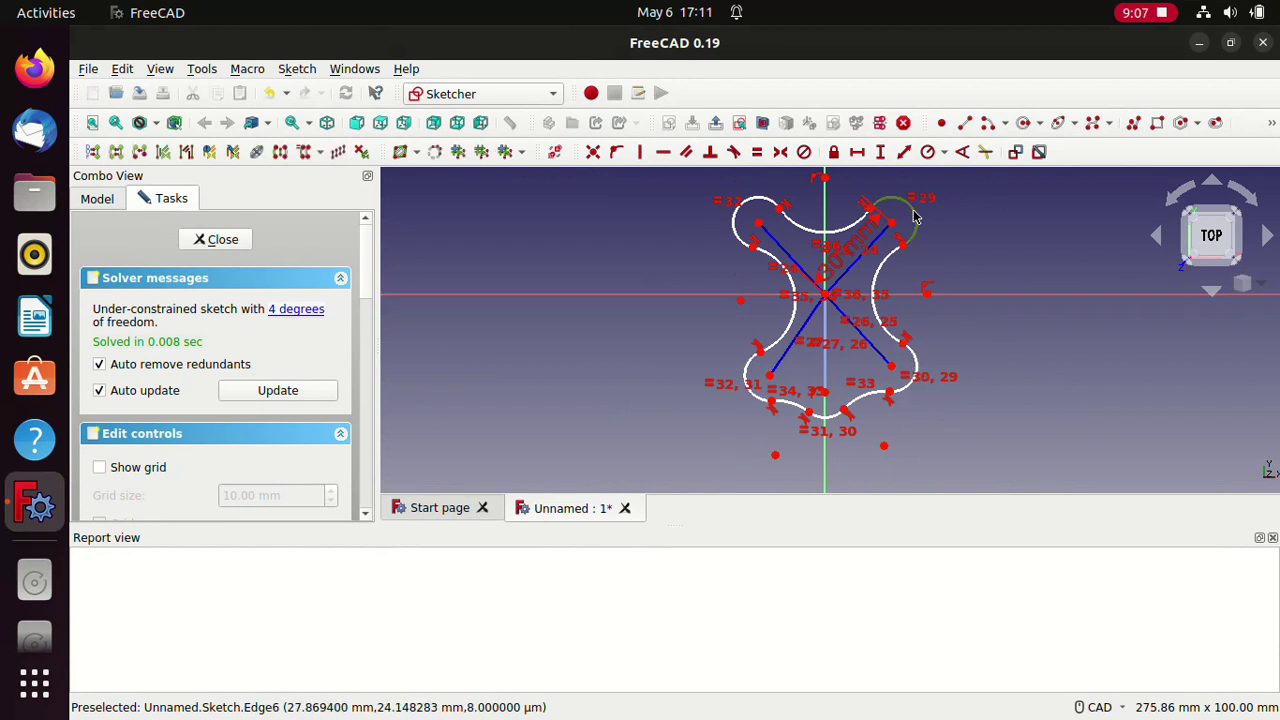
click(944, 153)
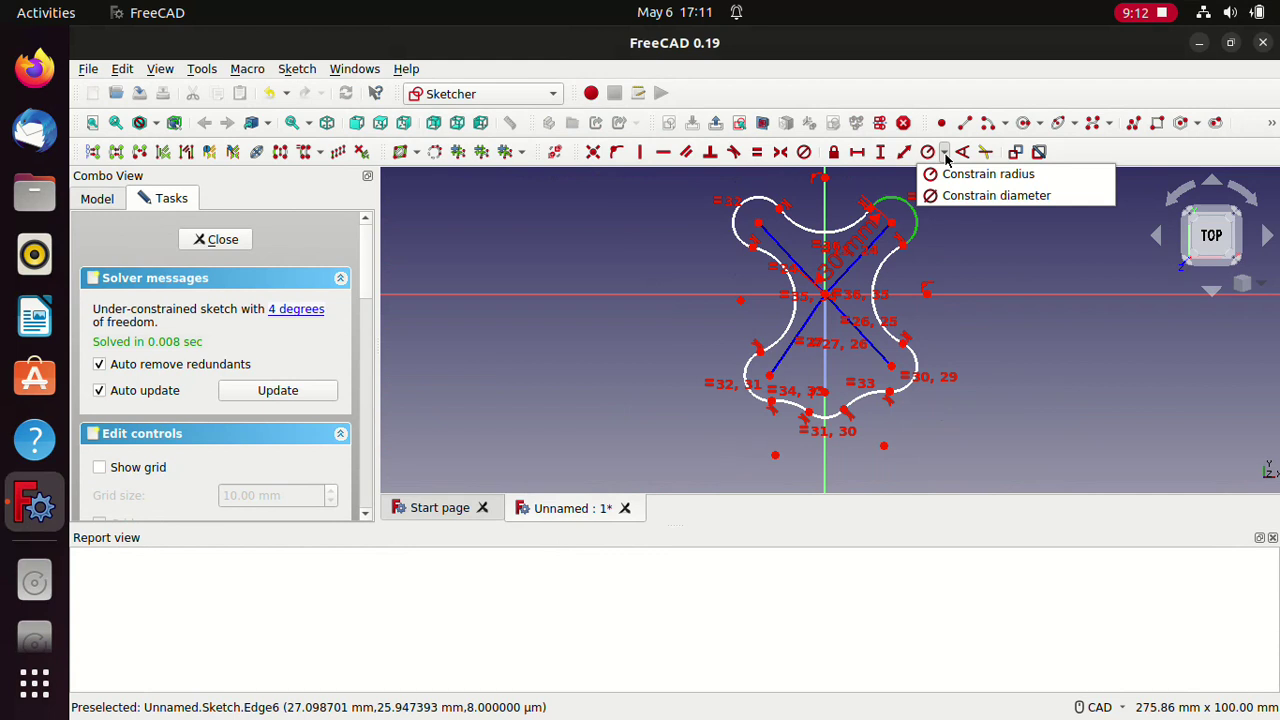
click(948, 176)
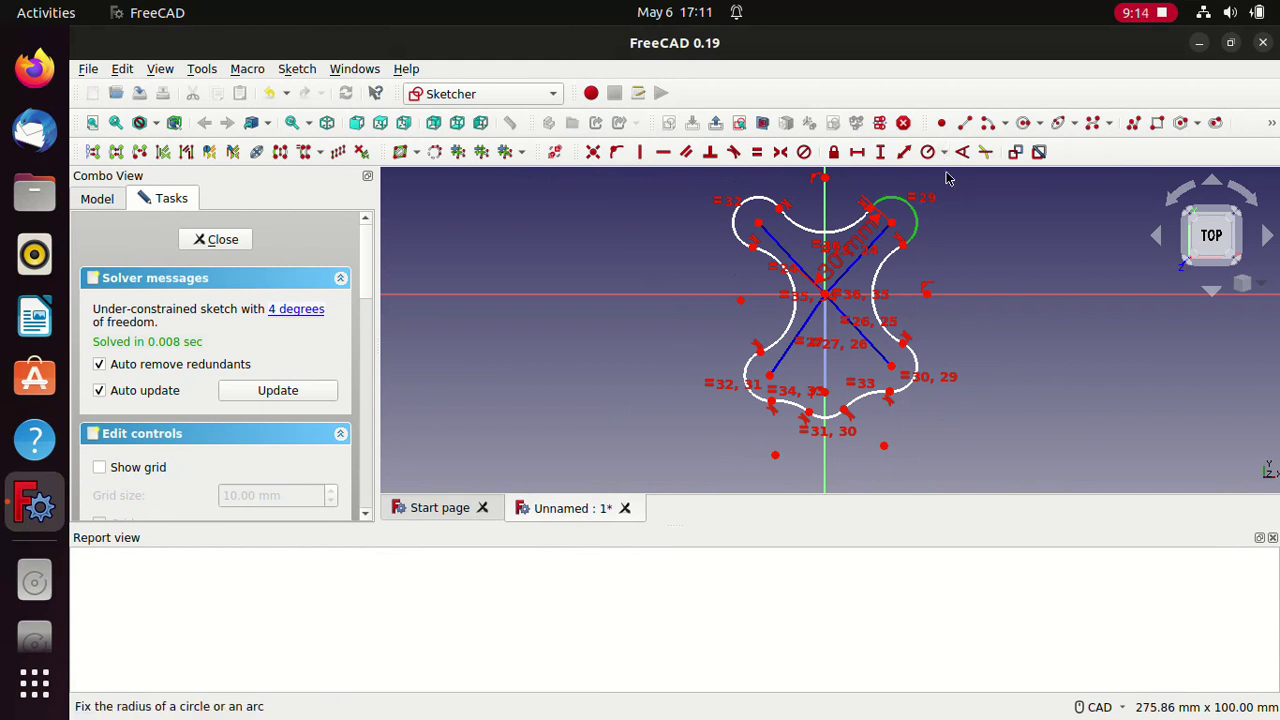
text(8)
key(Return)
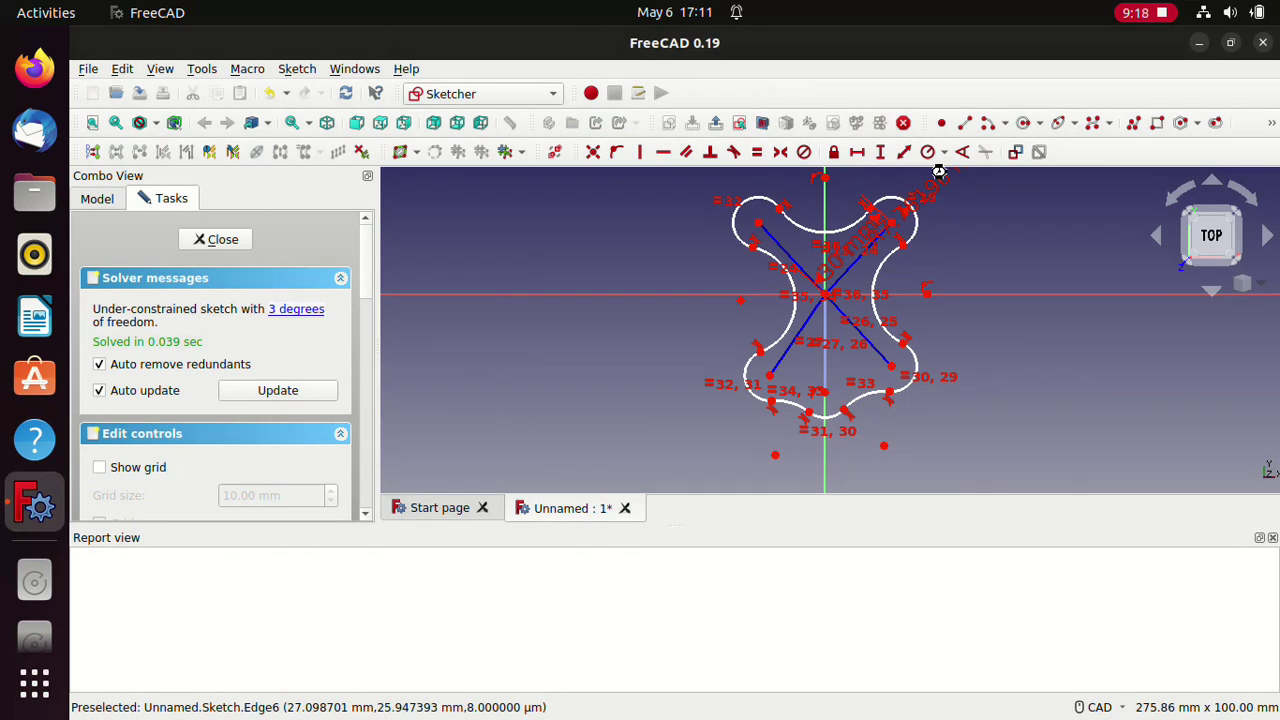
Step: Add an 11 mm radius constraint to the right-side arc
click(876, 280)
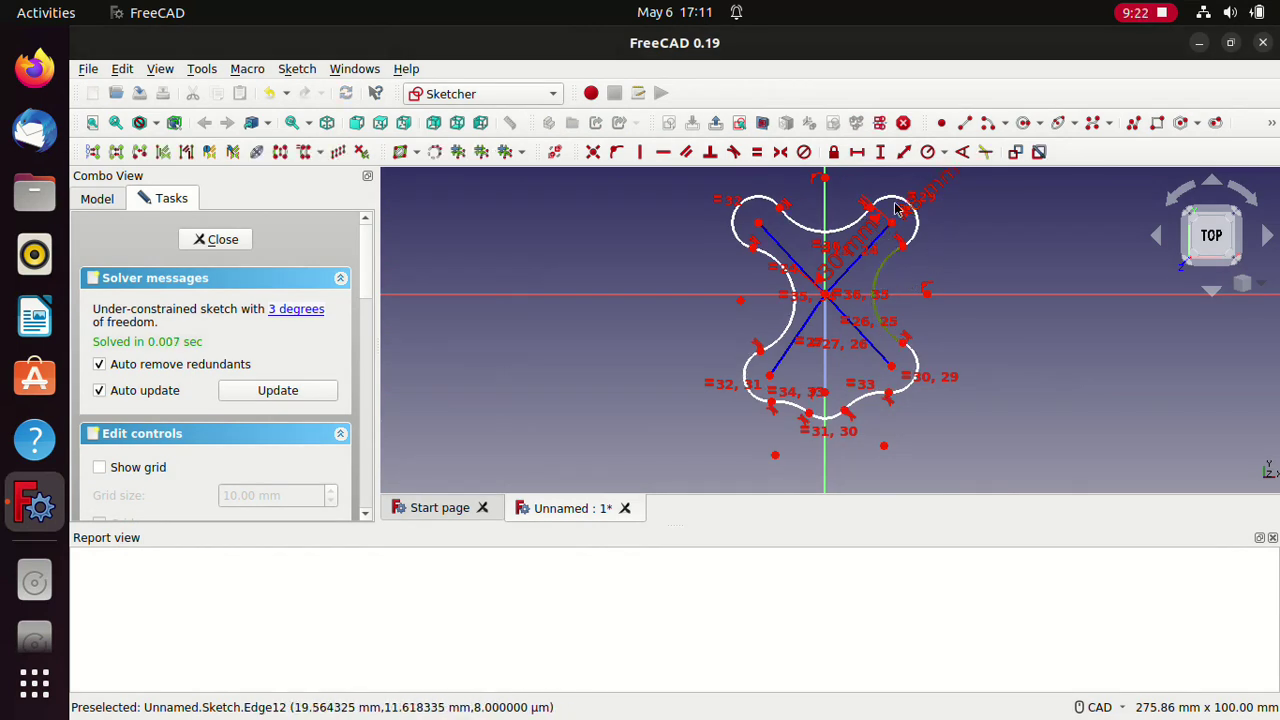
click(944, 152)
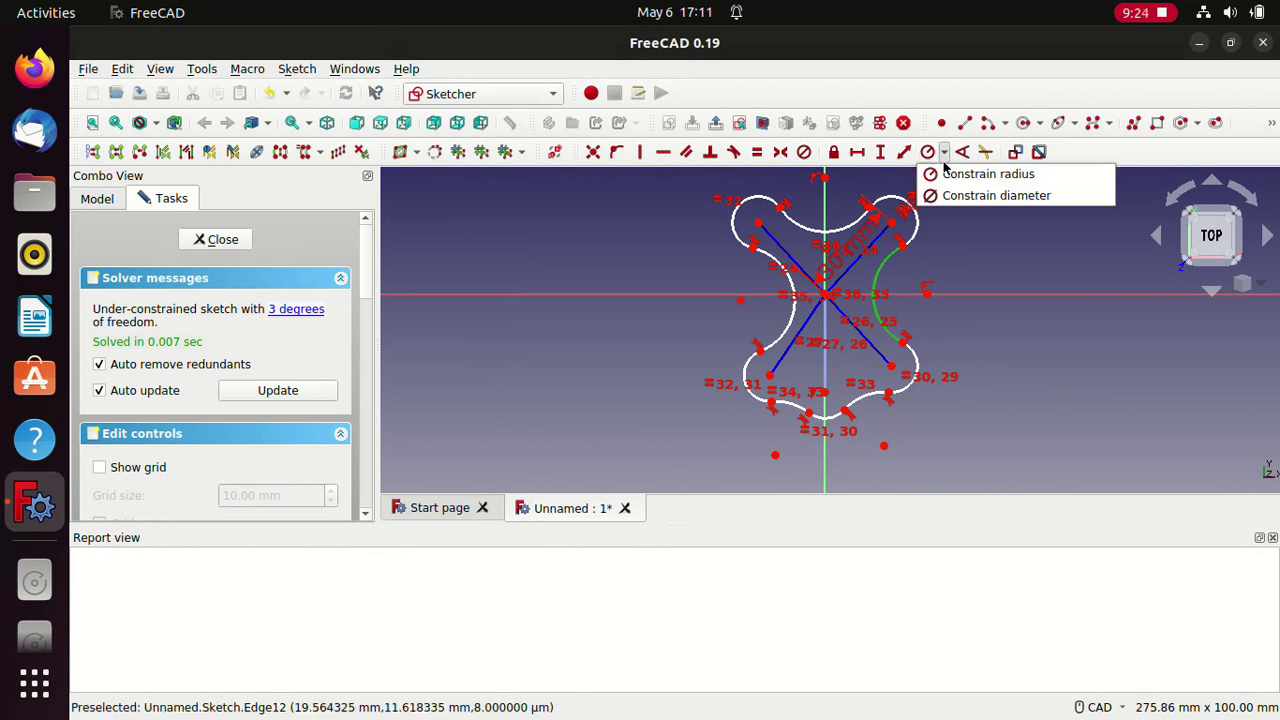
click(948, 172)
text(11)
key(Return)
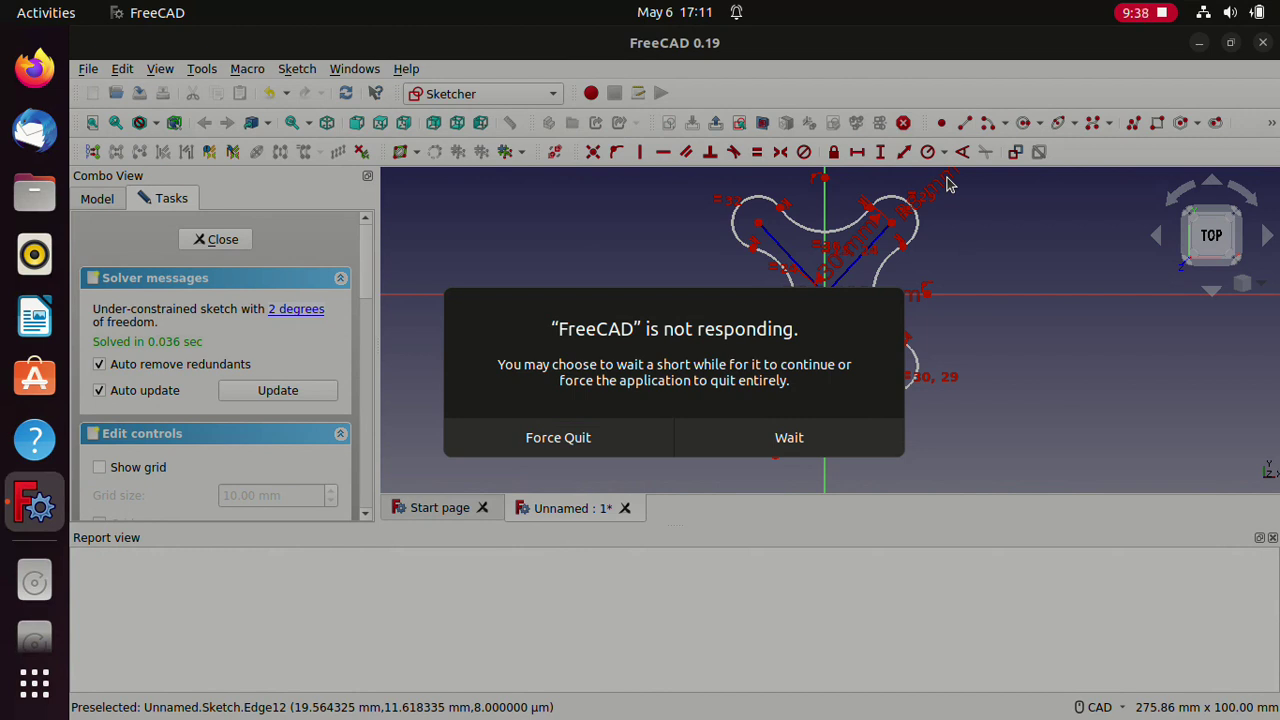
click(866, 448)
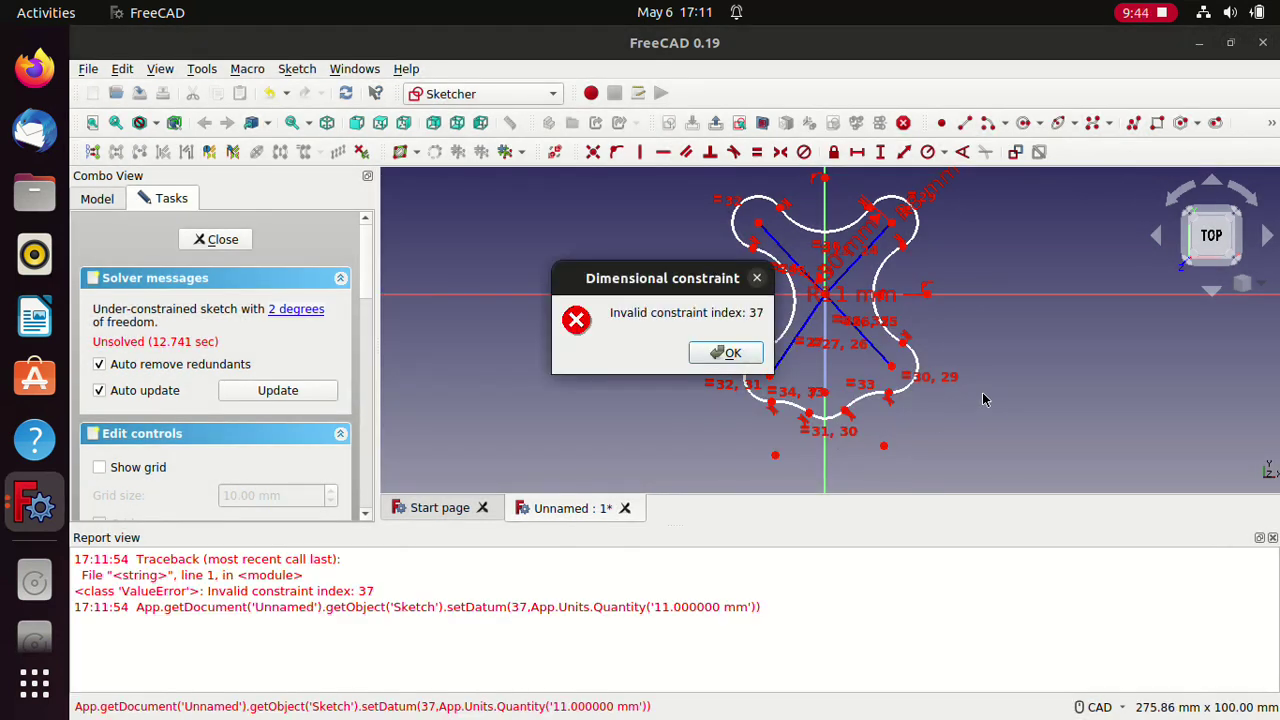
click(742, 354)
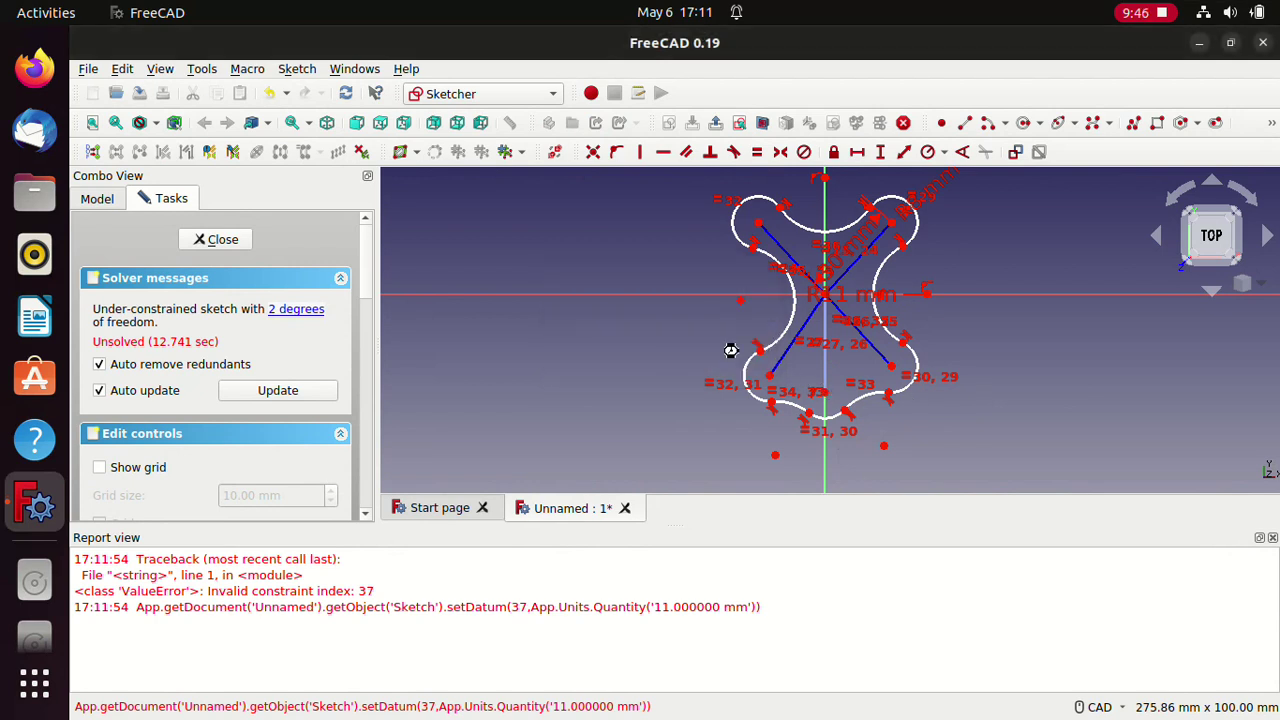
click(874, 312)
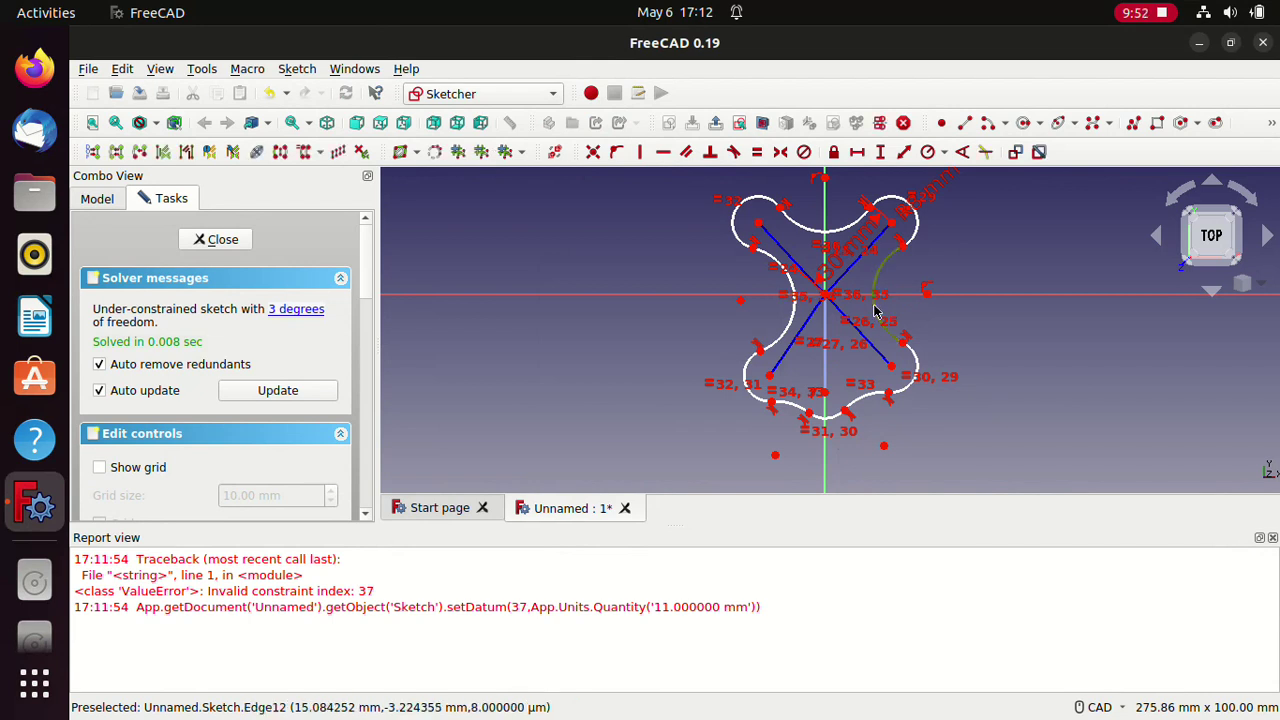
click(944, 153)
click(946, 173)
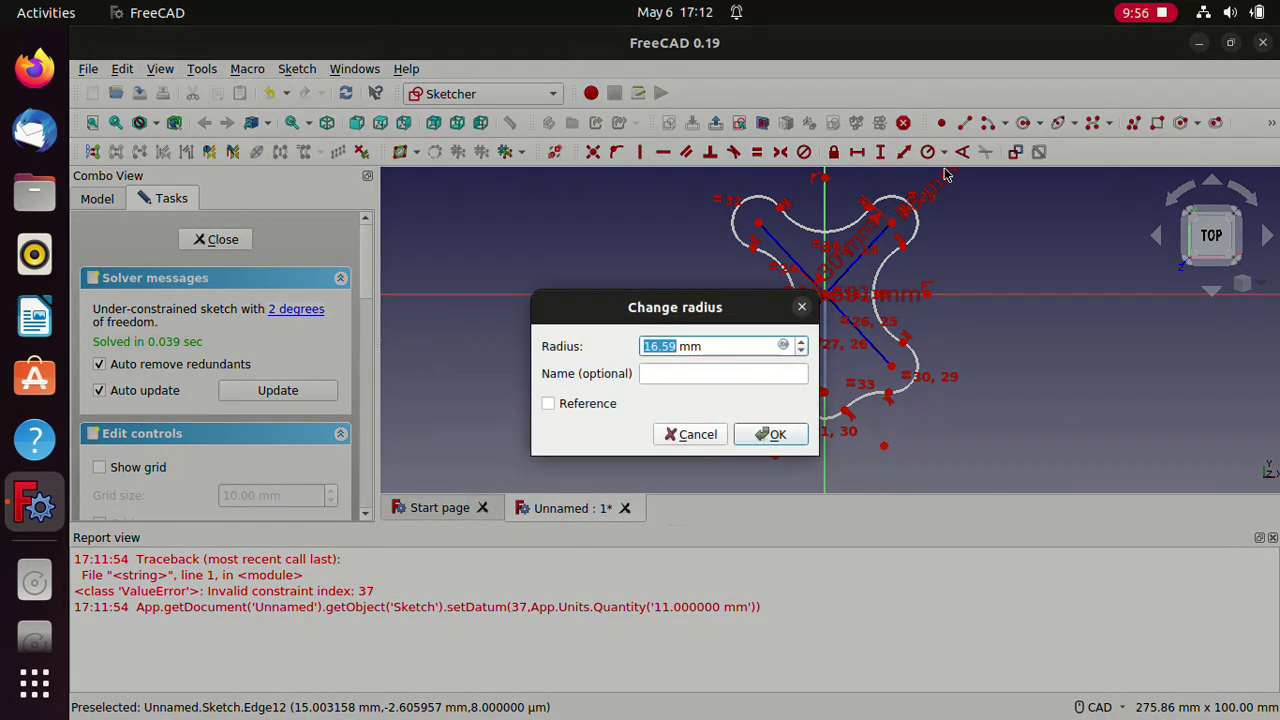
text(11)
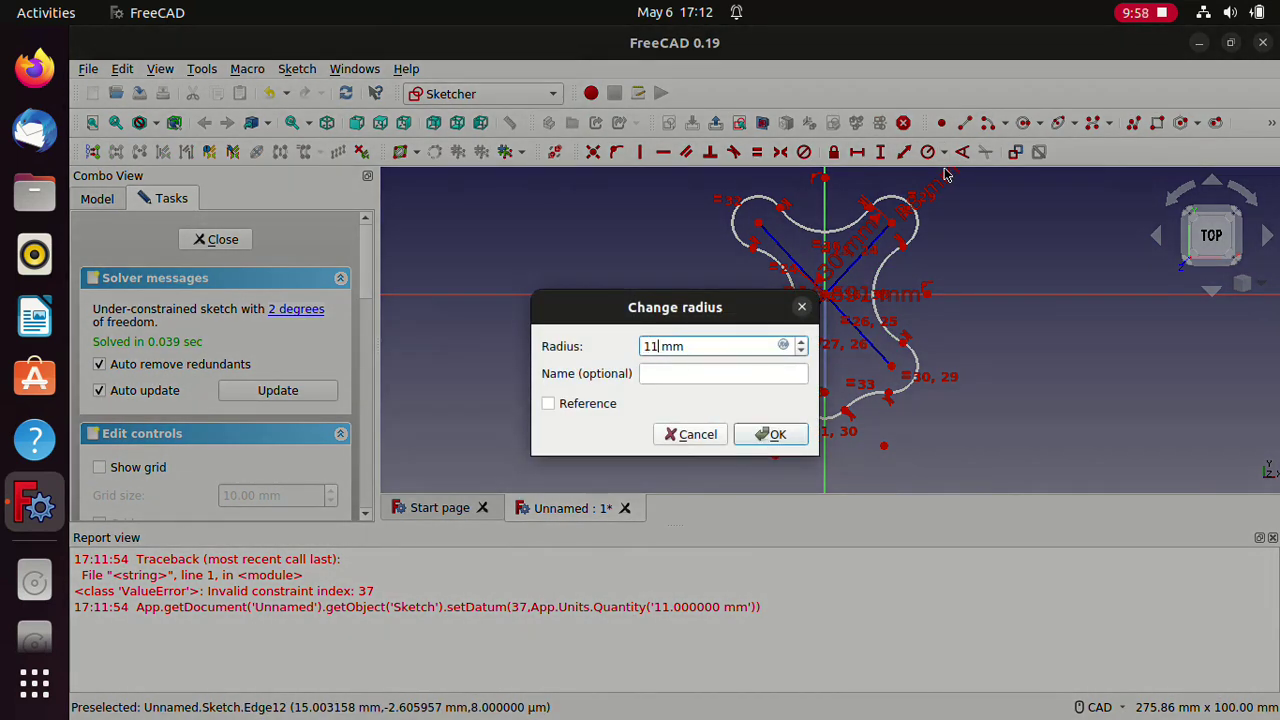
key(Return)
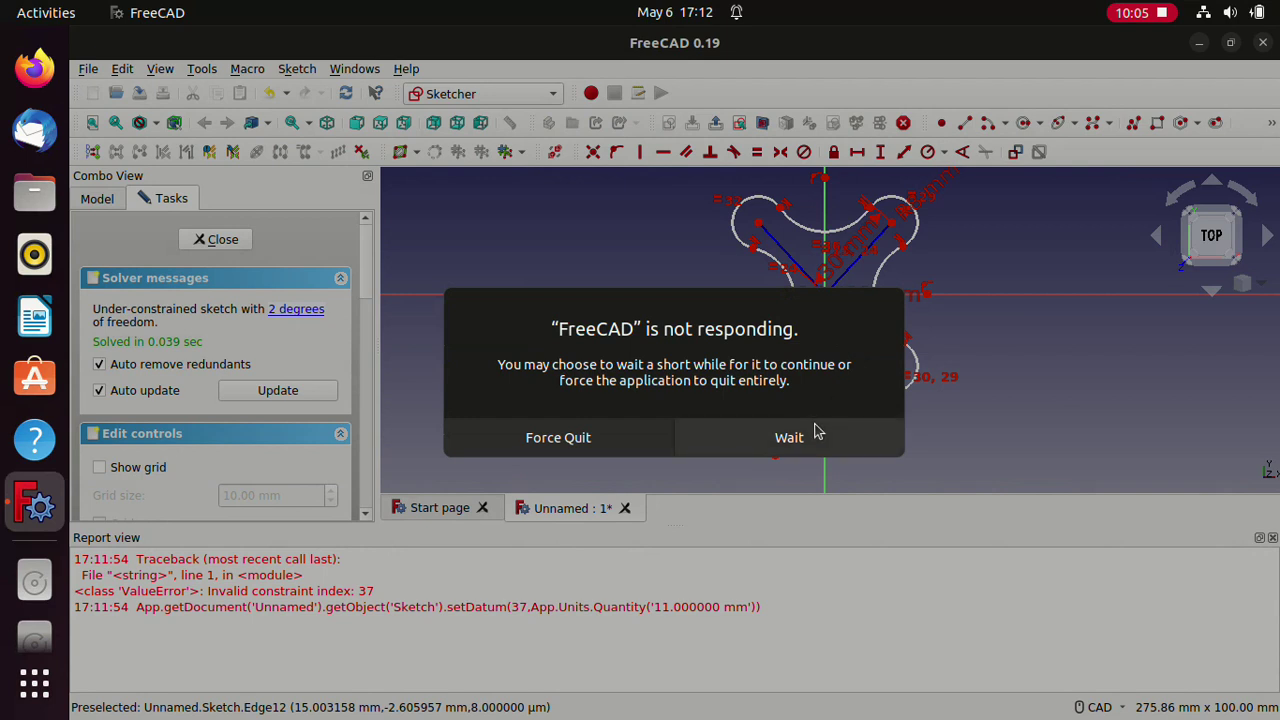
click(811, 437)
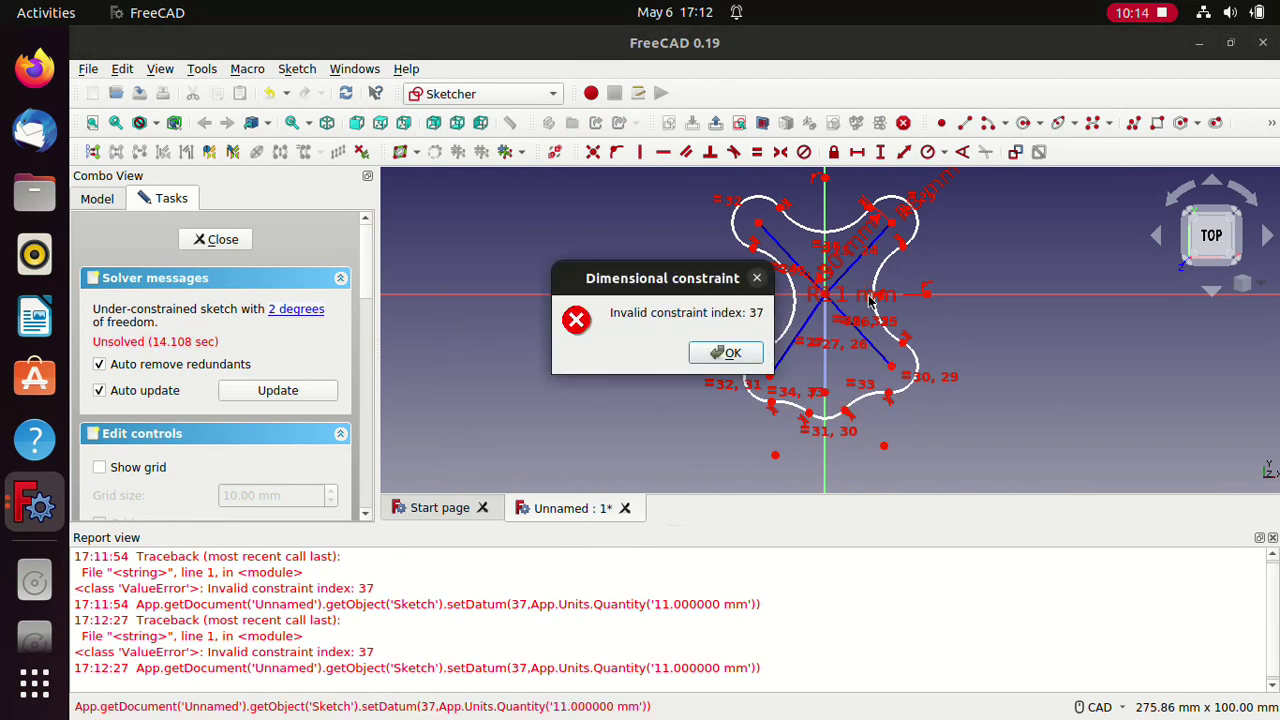
click(720, 356)
scroll(826, 371, up, 5)
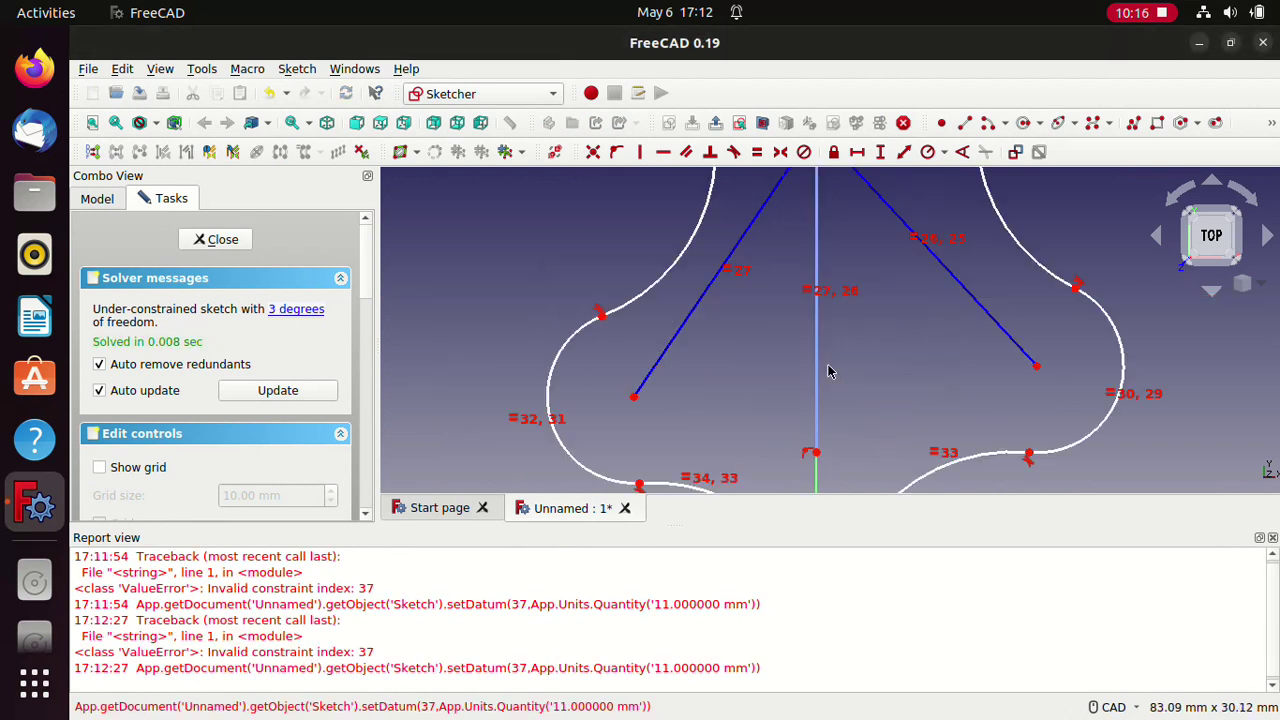
scroll(828, 371, up, 2)
scroll(874, 343, down, 2)
scroll(878, 338, down, 3)
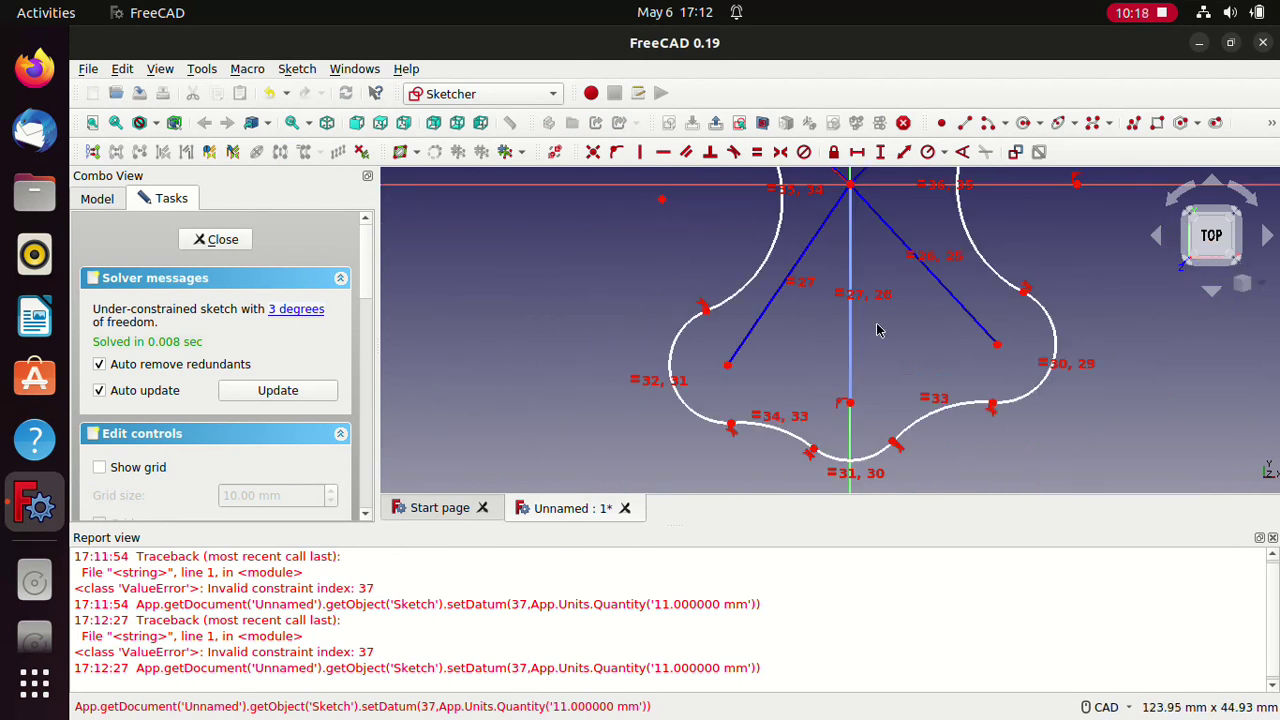
Step: Constrain the upper-right and lower-right construction lines to a 72° angle
scroll(1086, 370, down, 2)
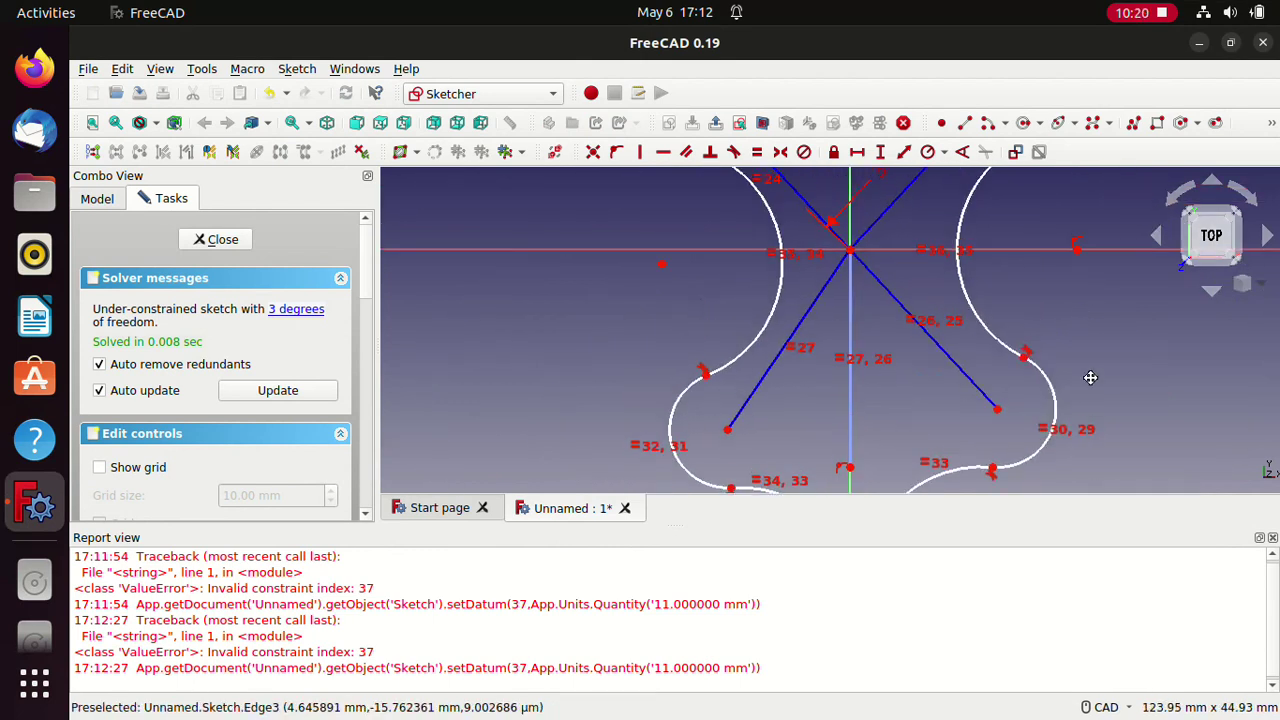
scroll(1017, 391, up, 2)
click(893, 333)
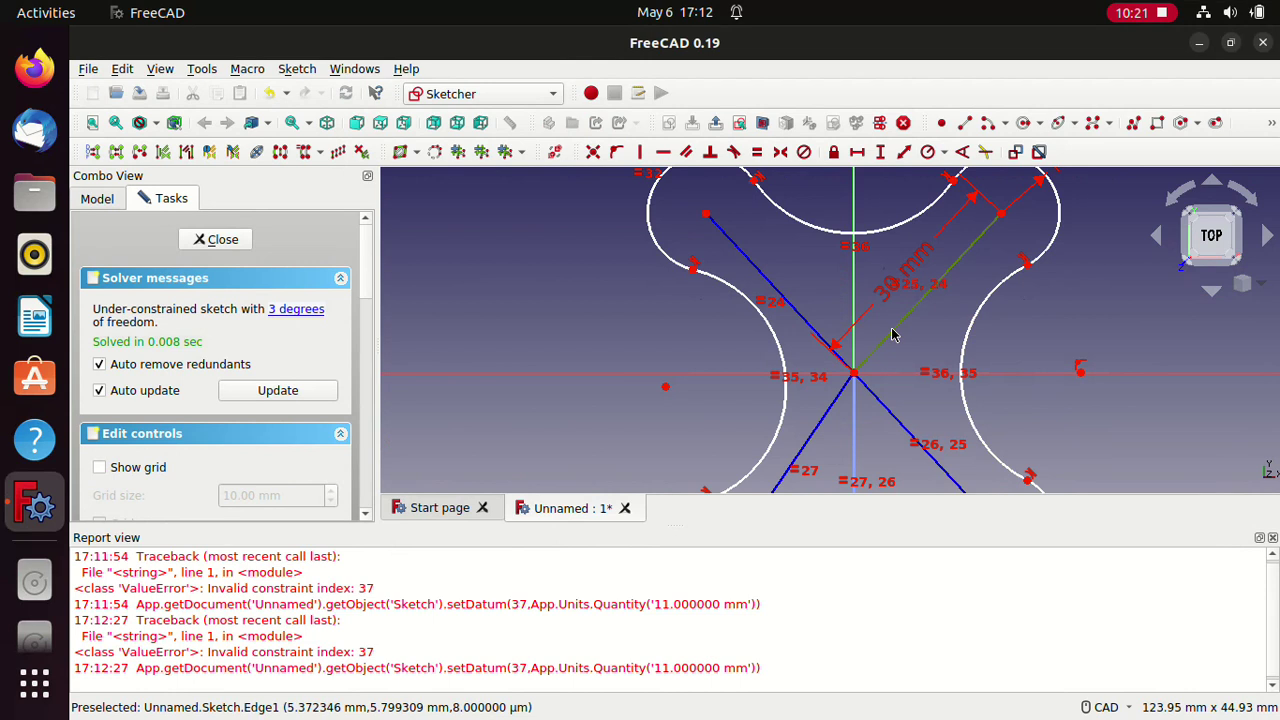
click(896, 422)
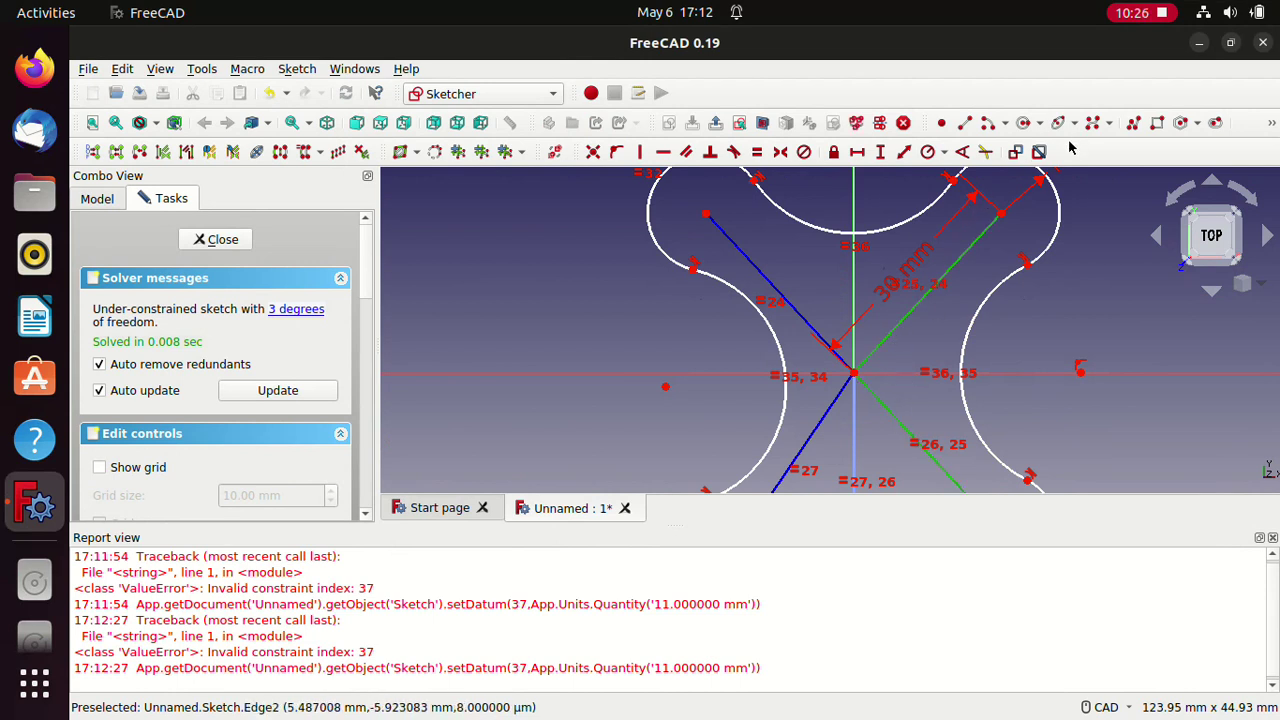
click(963, 153)
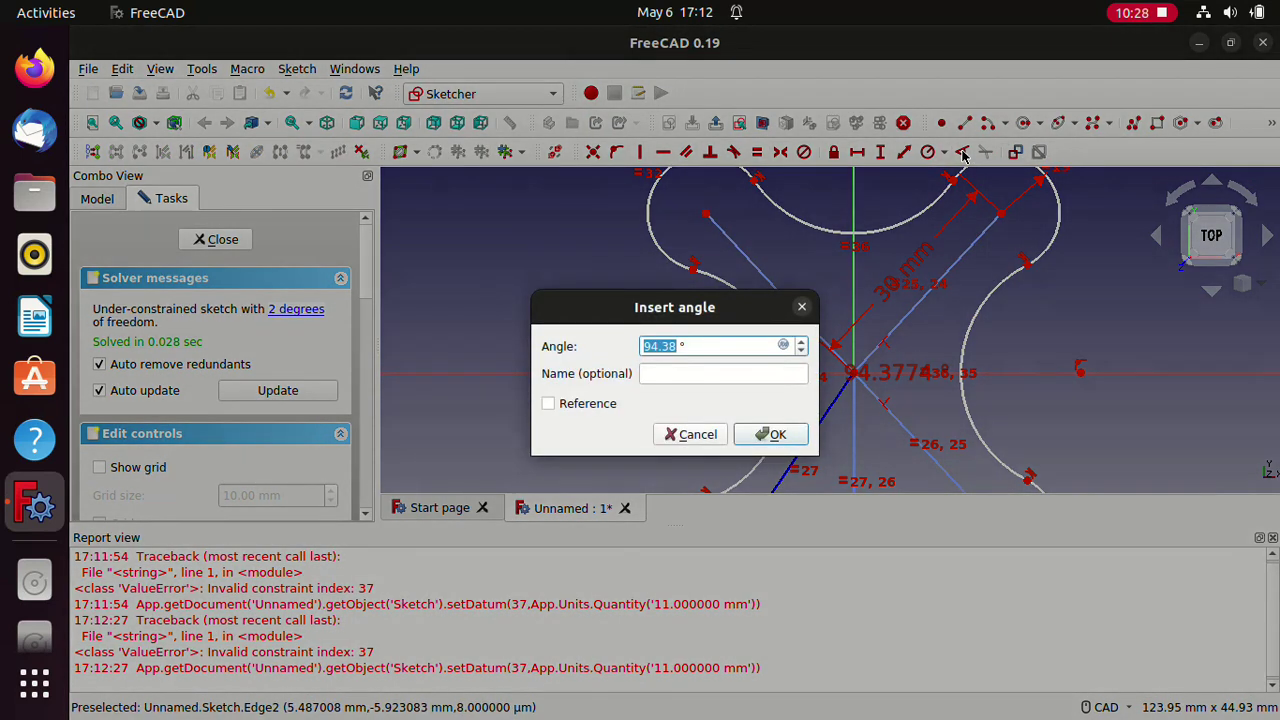
text(7)
key(Return)
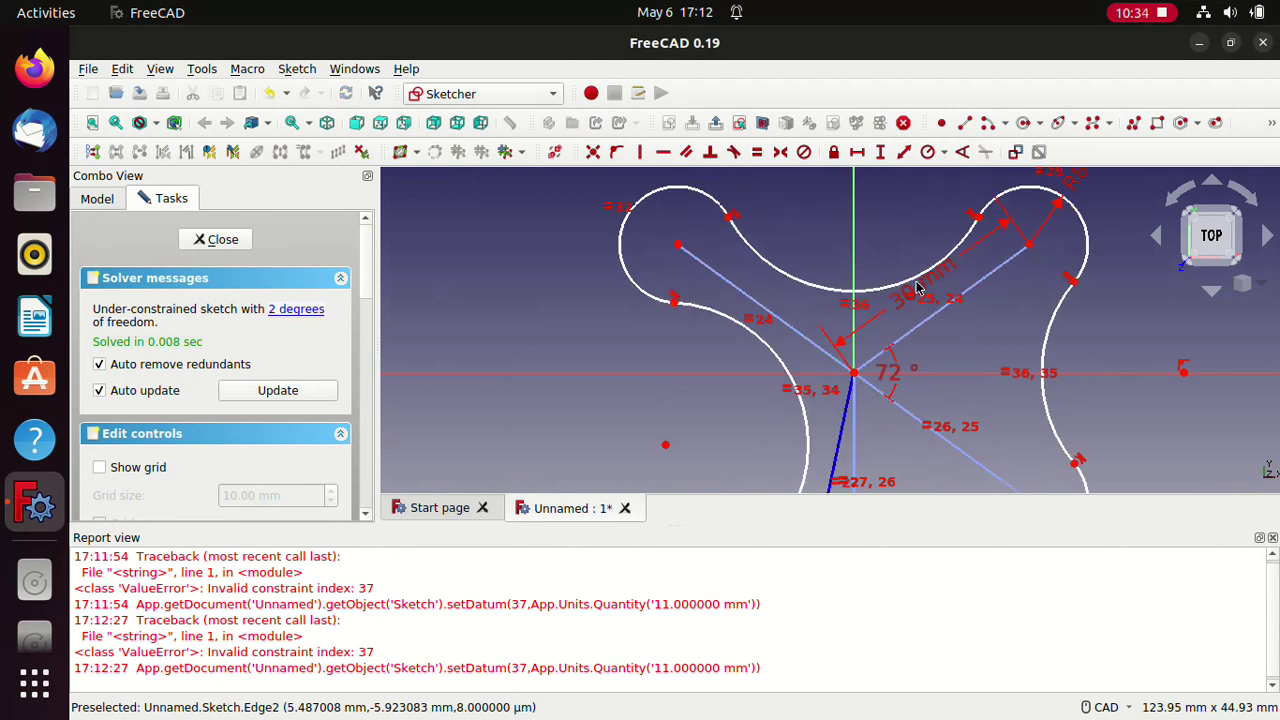
Step: Add an angle constraint on the lower-left construction line against the vertical axis
scroll(918, 291, down, 1)
scroll(930, 305, down, 1)
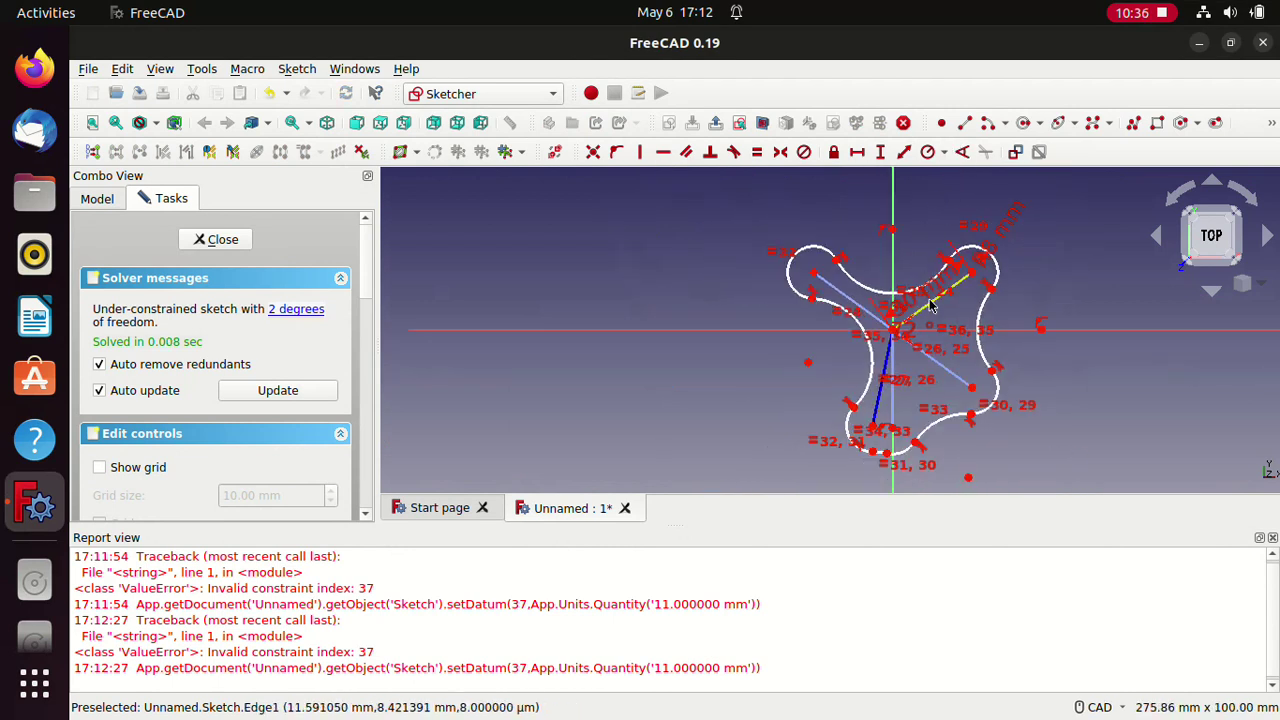
scroll(930, 305, up, 2)
scroll(921, 330, down, 2)
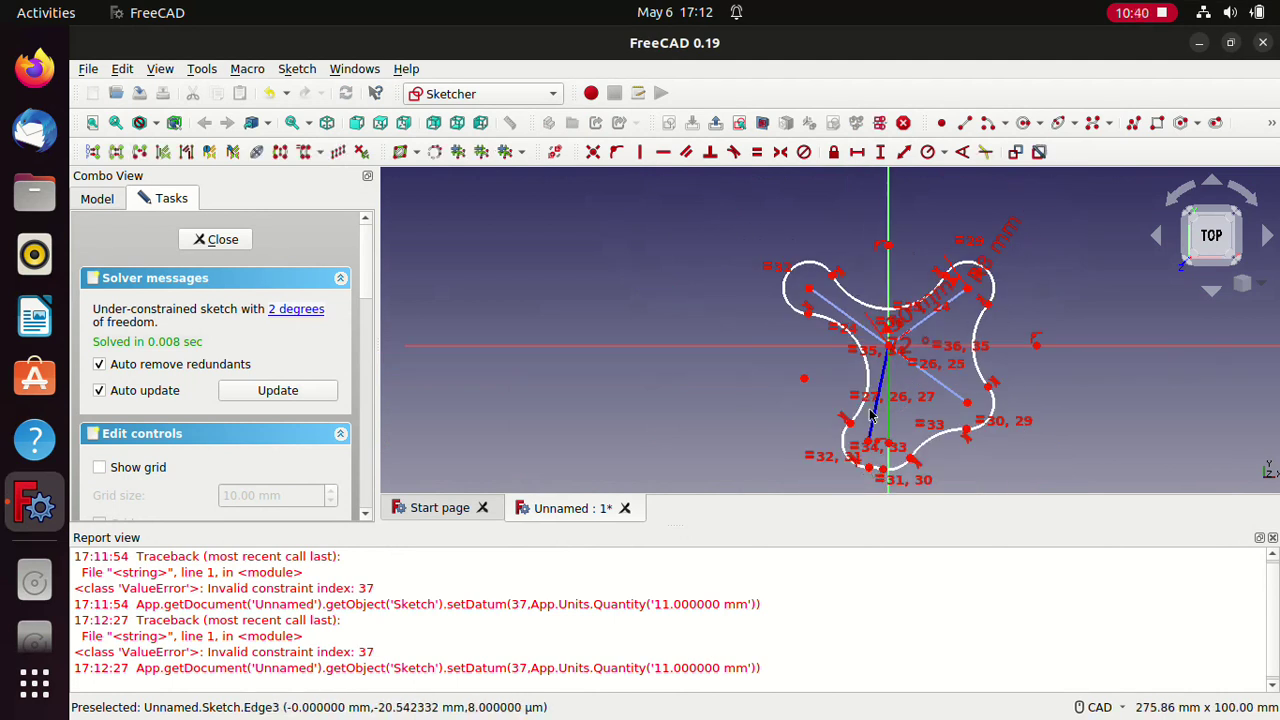
click(876, 418)
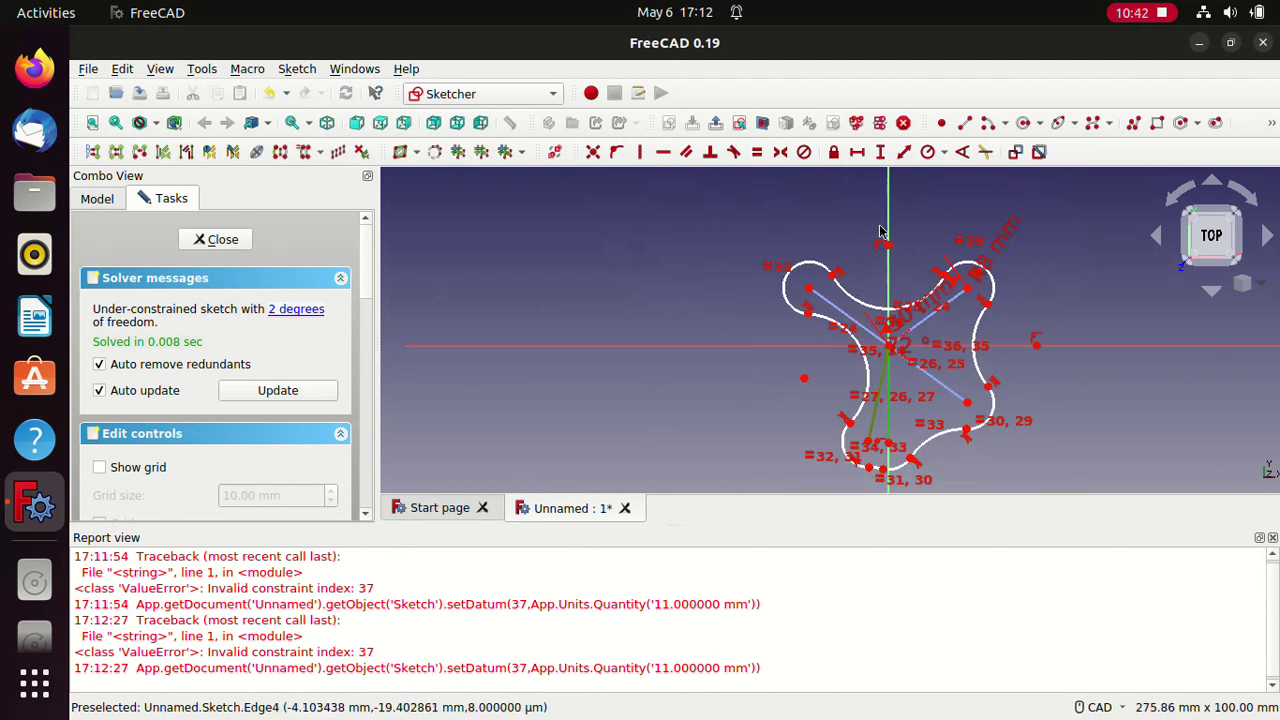
click(960, 153)
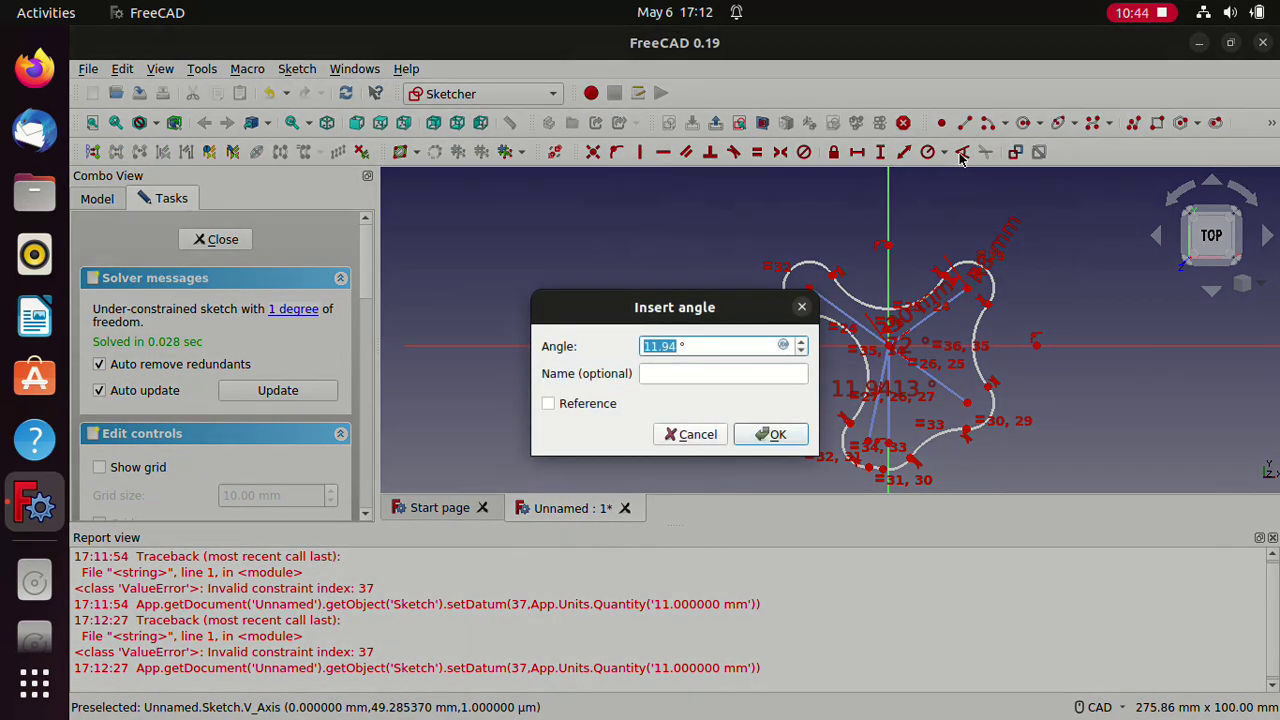
text(78)
key(Return)
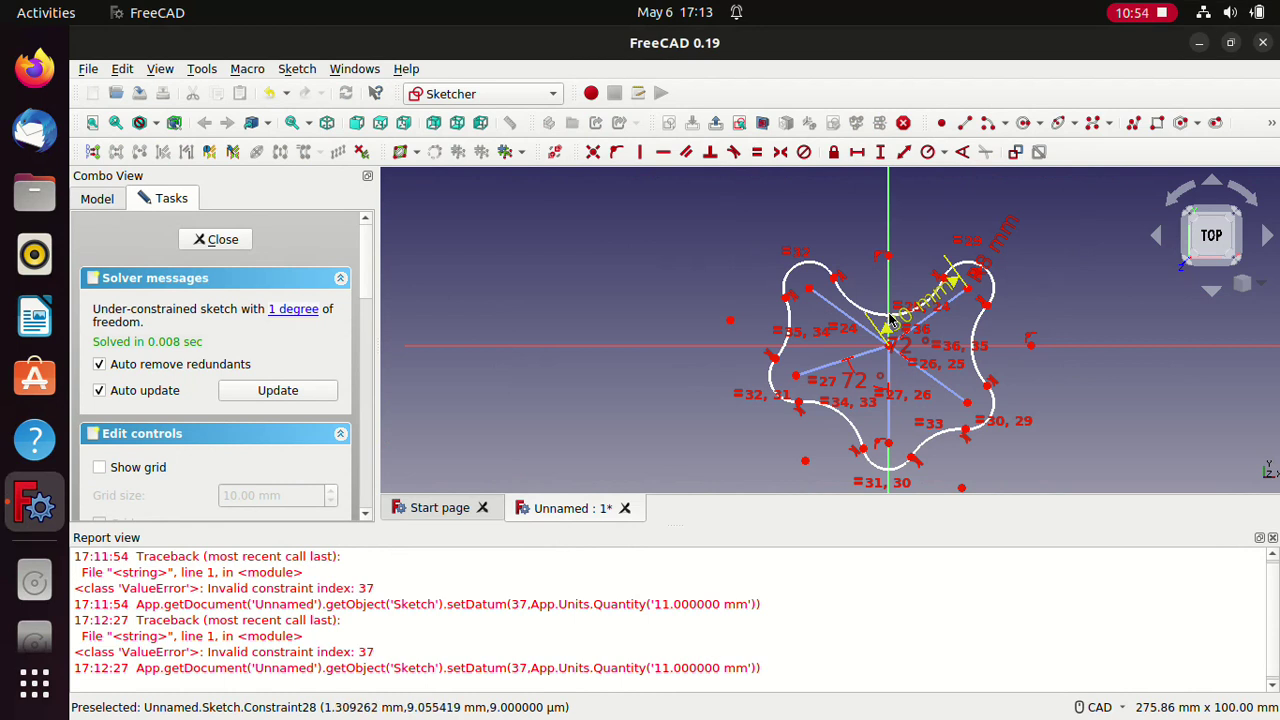
Step: Begin selecting the outer arcs, then clear that selection with Escape
scroll(895, 320, up, 5)
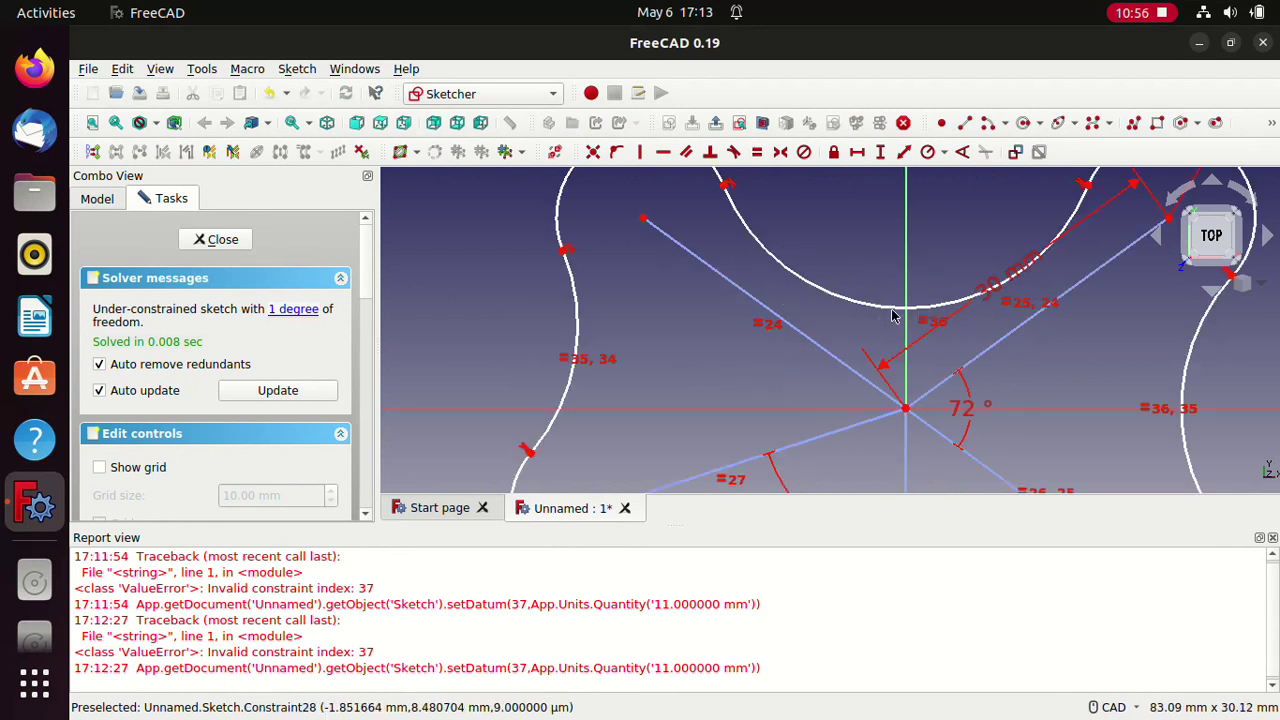
click(896, 312)
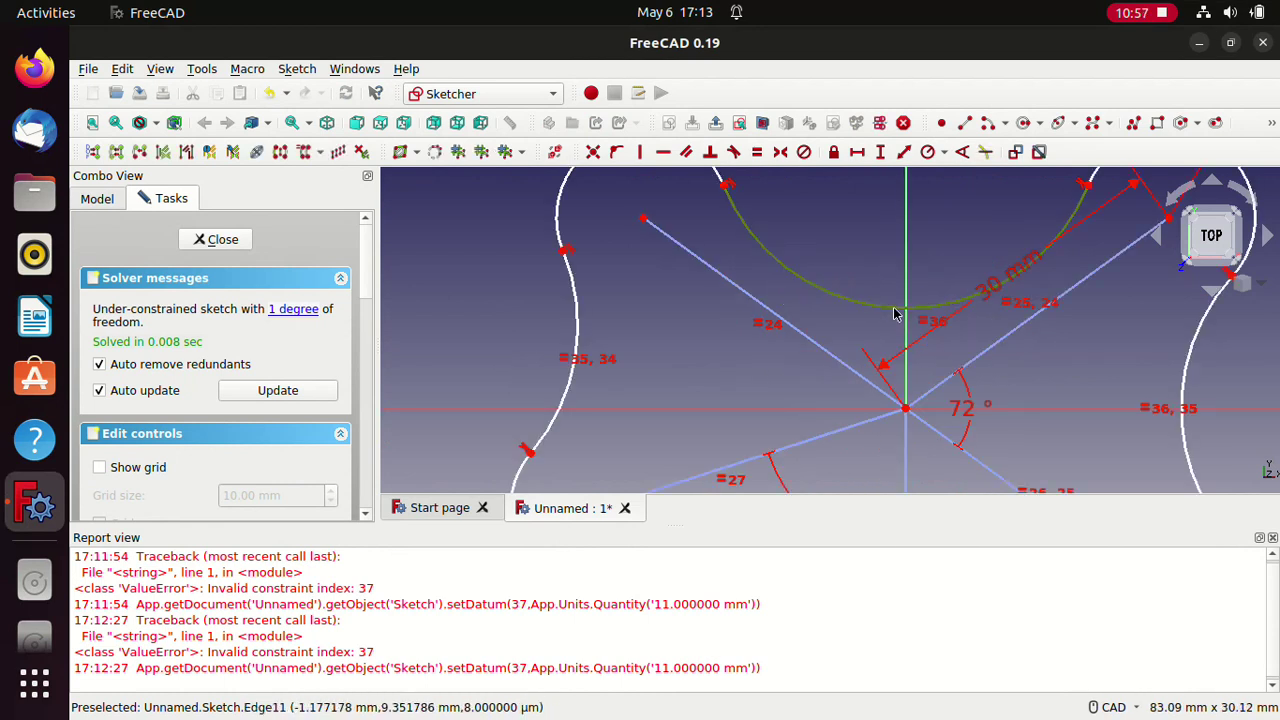
click(1181, 398)
scroll(1175, 395, down, 2)
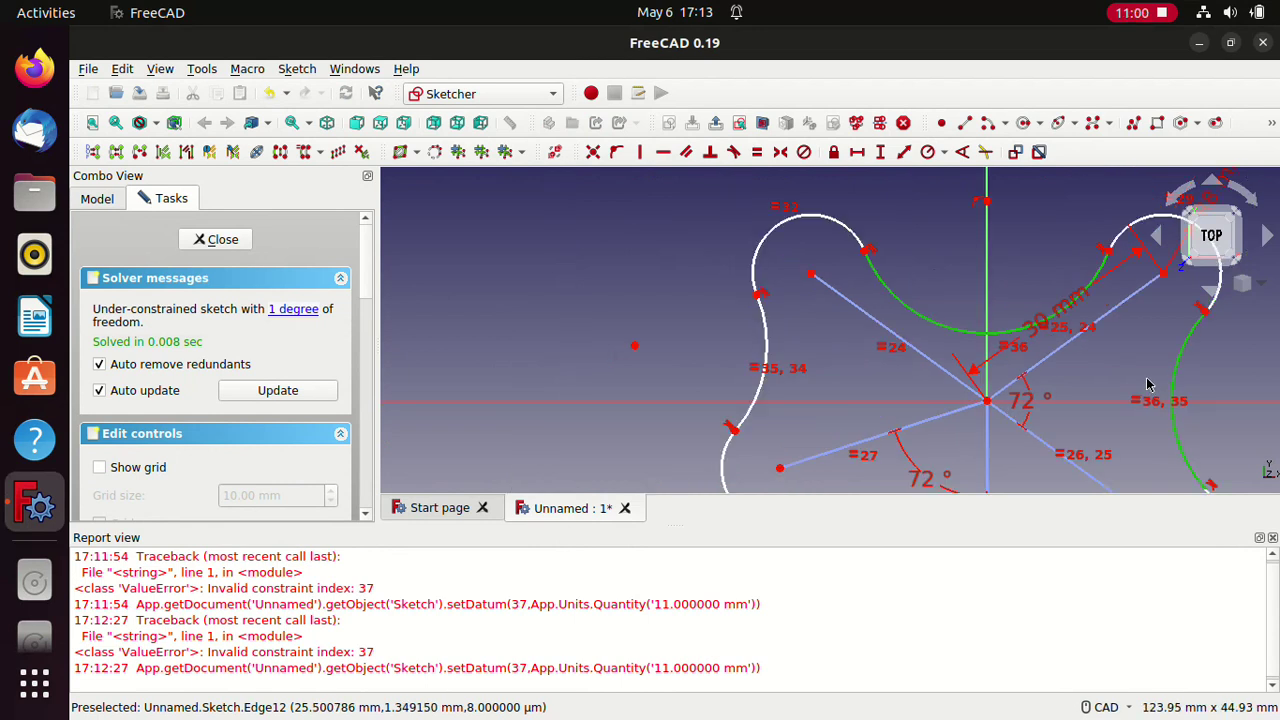
mouse_move(1133, 380)
middle_down()
mouse_move(1029, 300)
mouse_move(1006, 214)
middle_up()
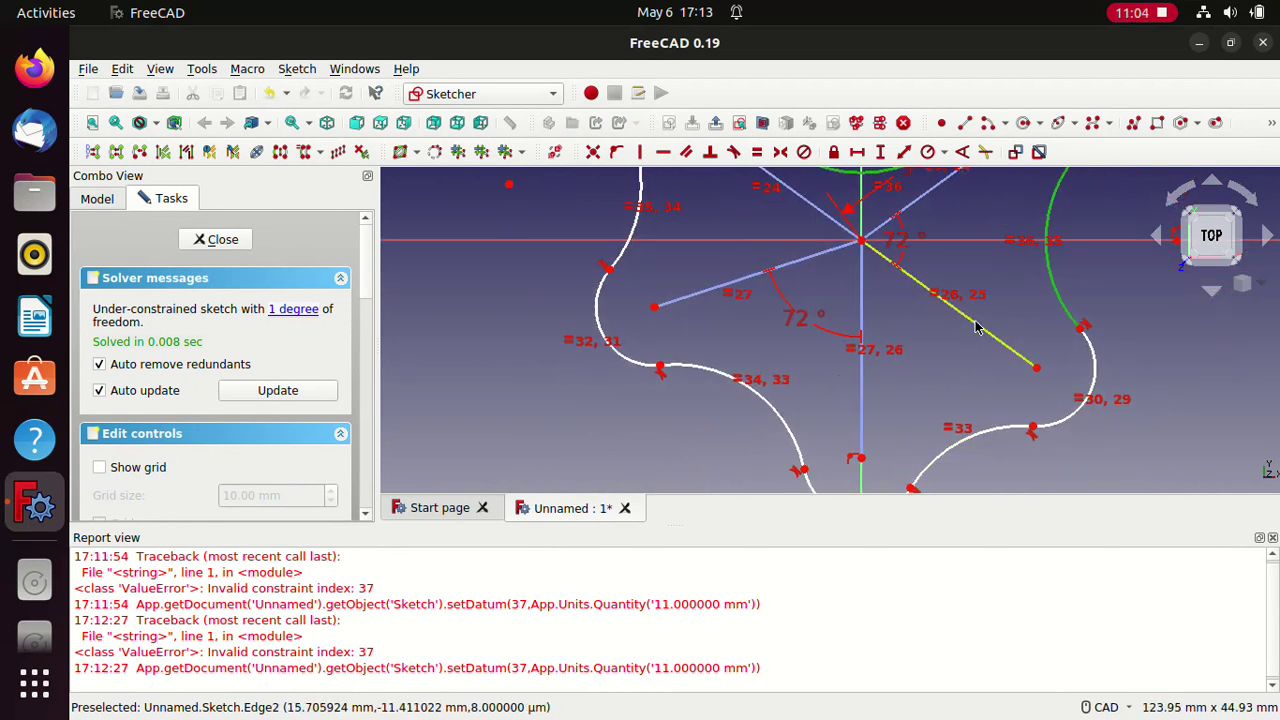
click(965, 444)
click(777, 417)
scroll(735, 350, down, 2)
scroll(724, 392, down, 1)
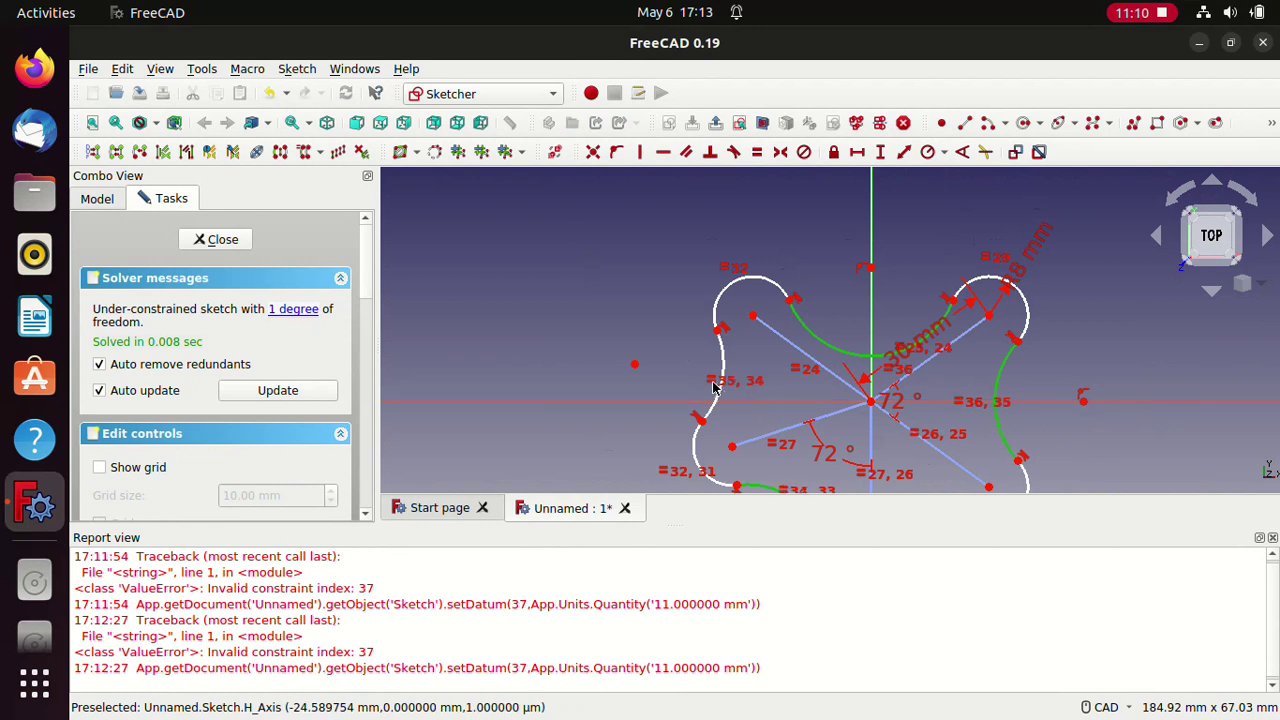
key(Escape)
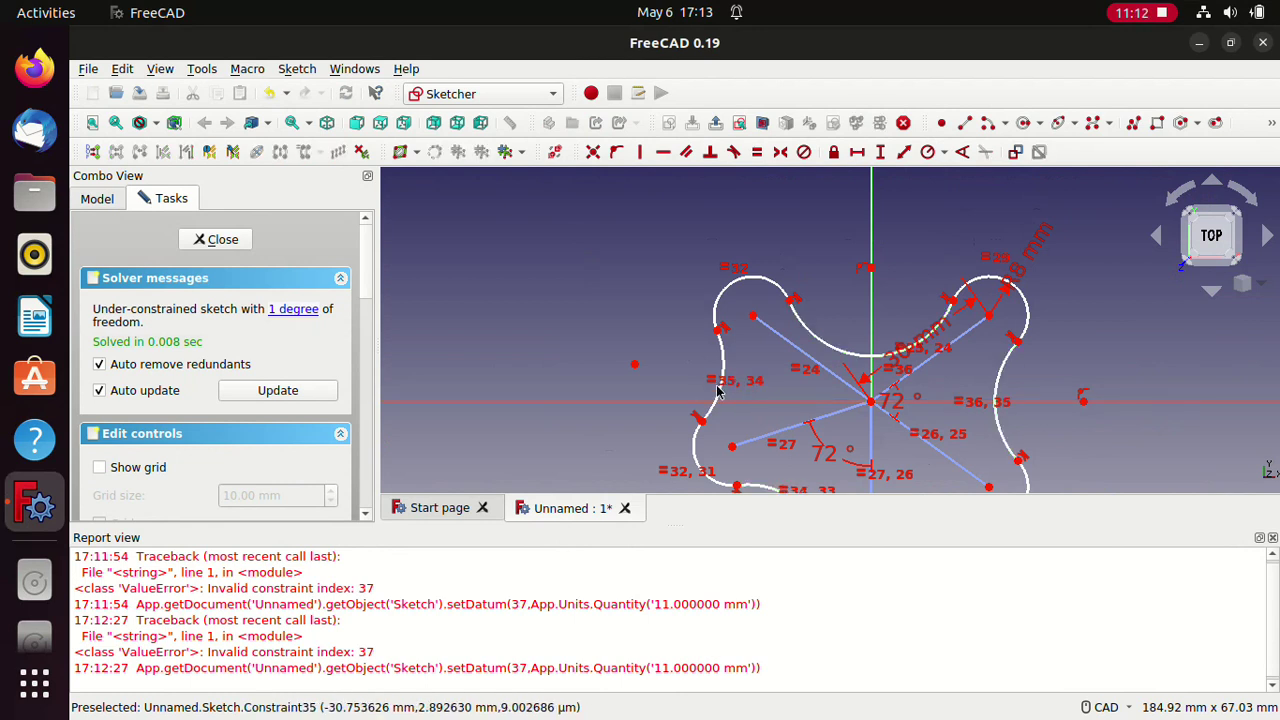
Step: Constrain the left, top, right, lower-right and lower-left arcs equal
click(716, 395)
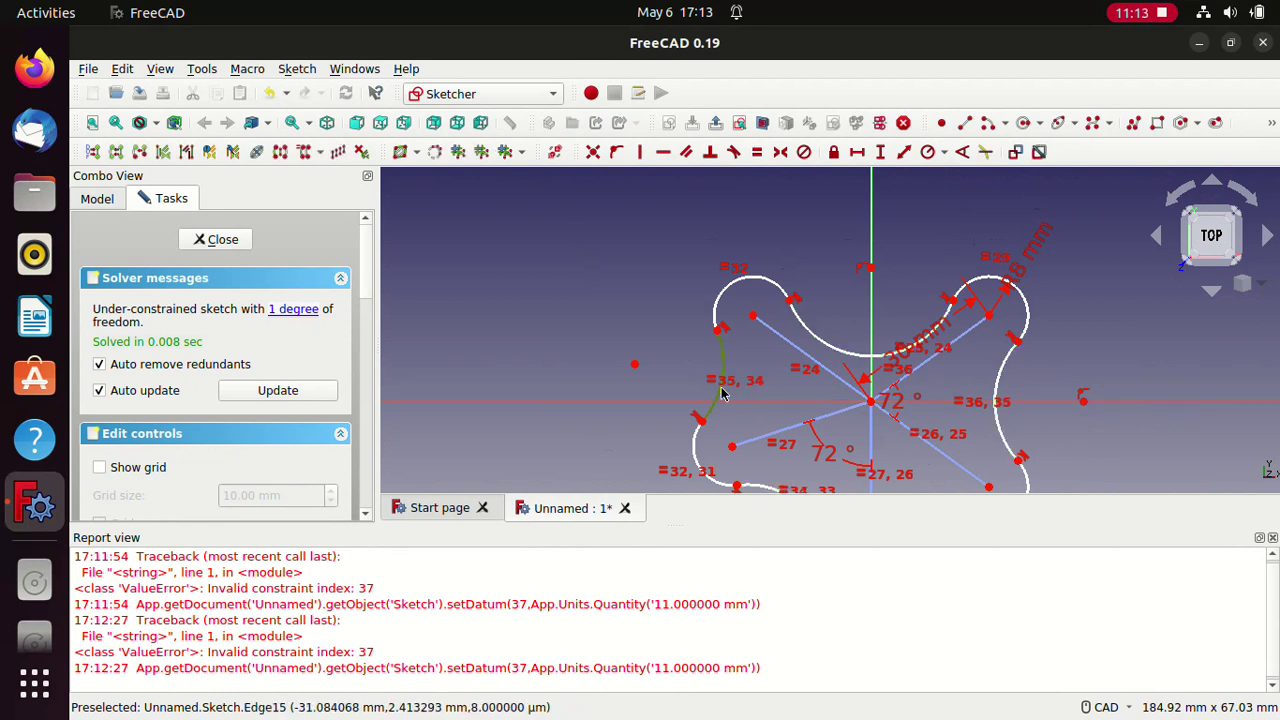
click(868, 357)
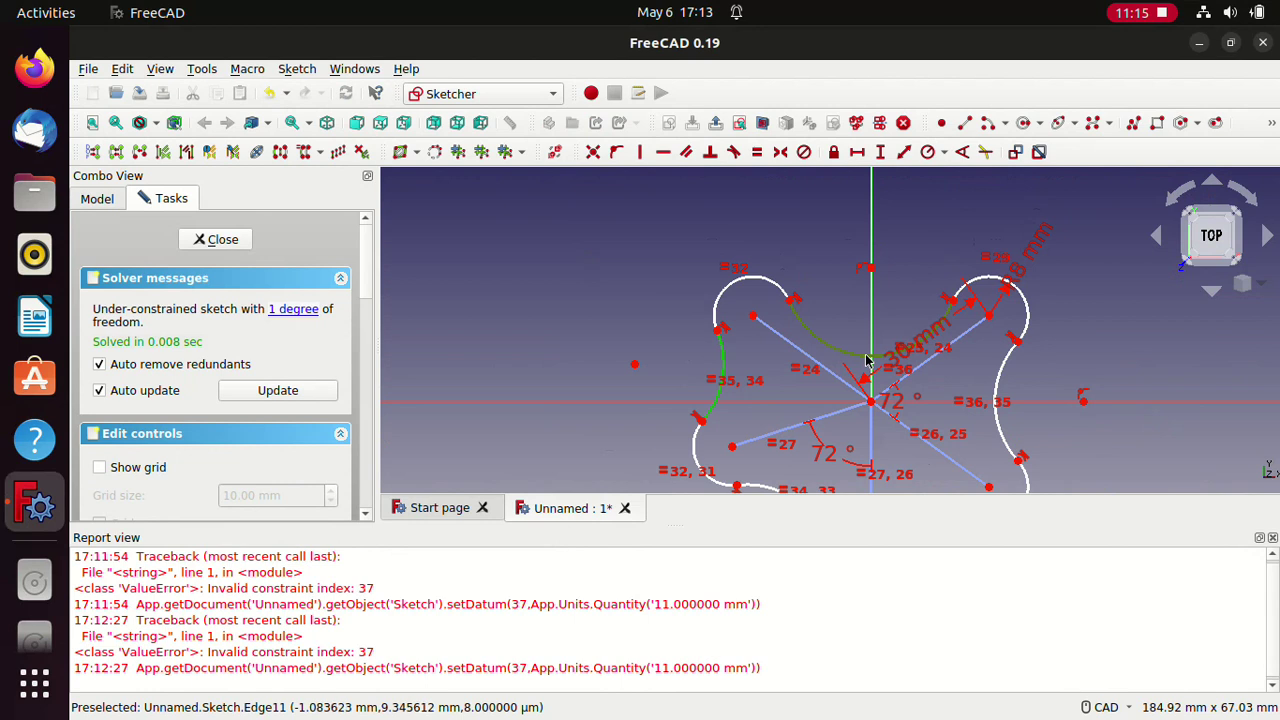
click(1003, 416)
middle_drag(1077, 449, 1057, 271)
click(935, 353)
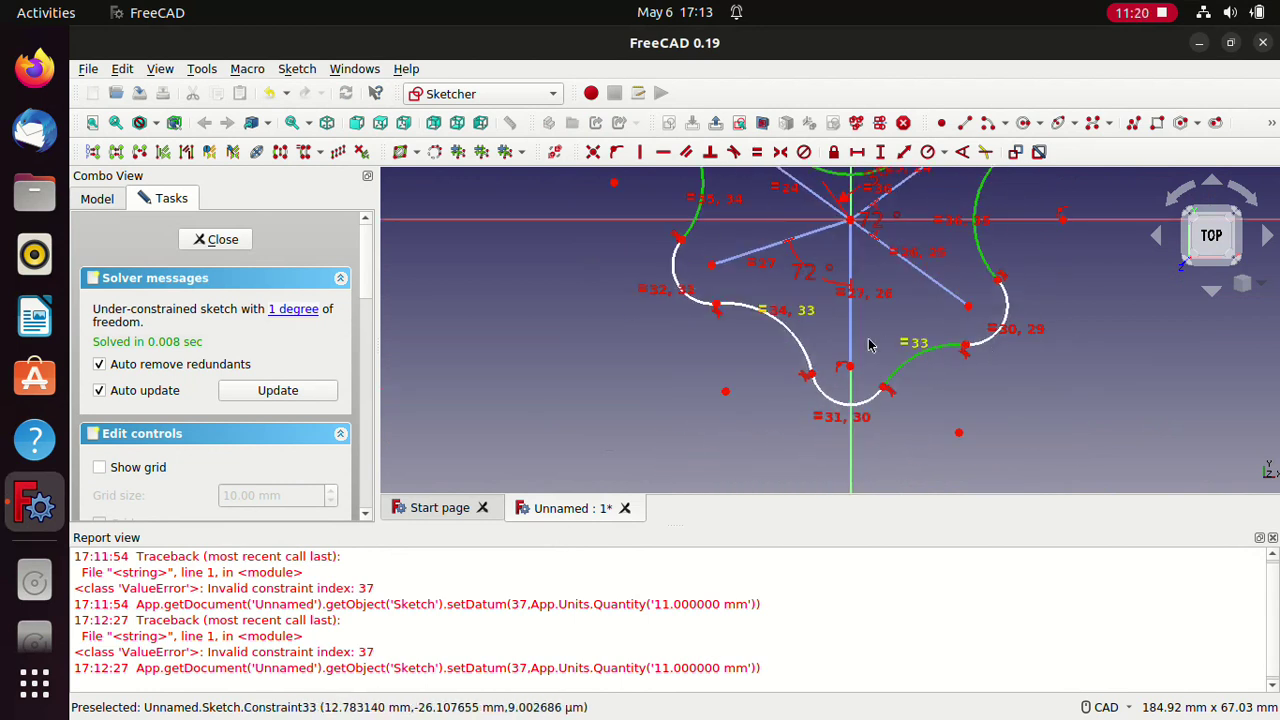
click(790, 337)
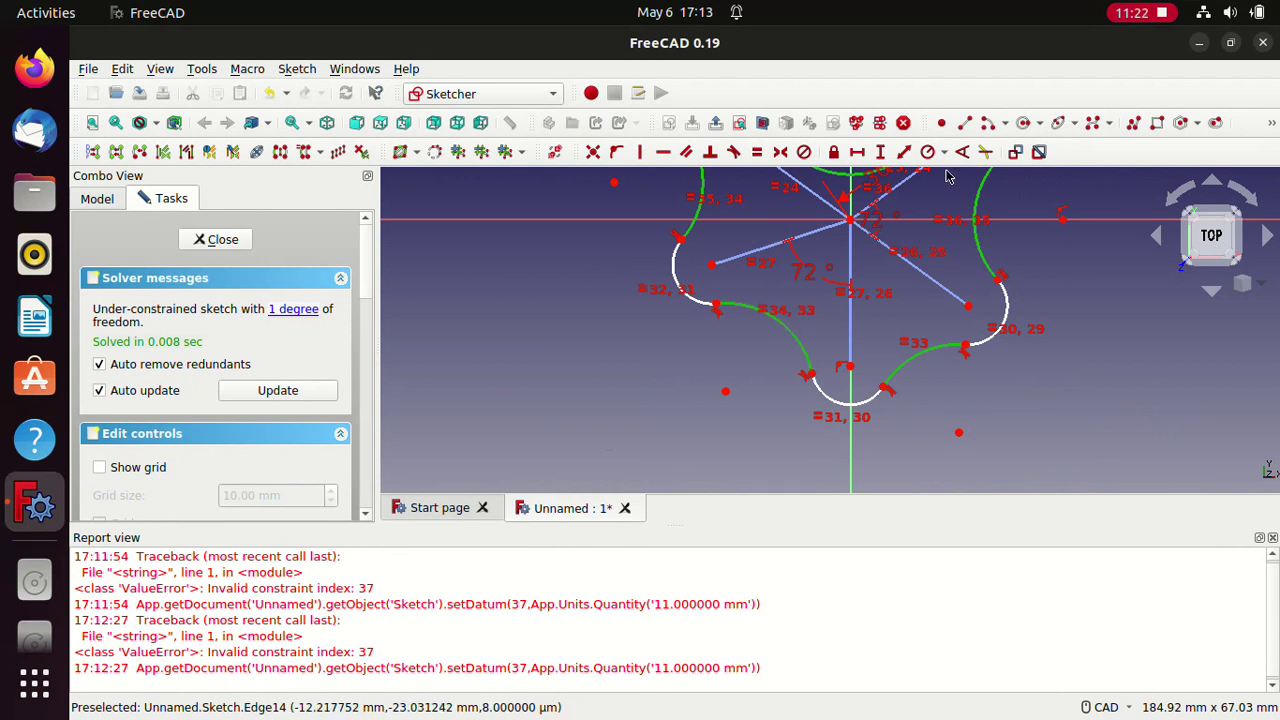
click(757, 153)
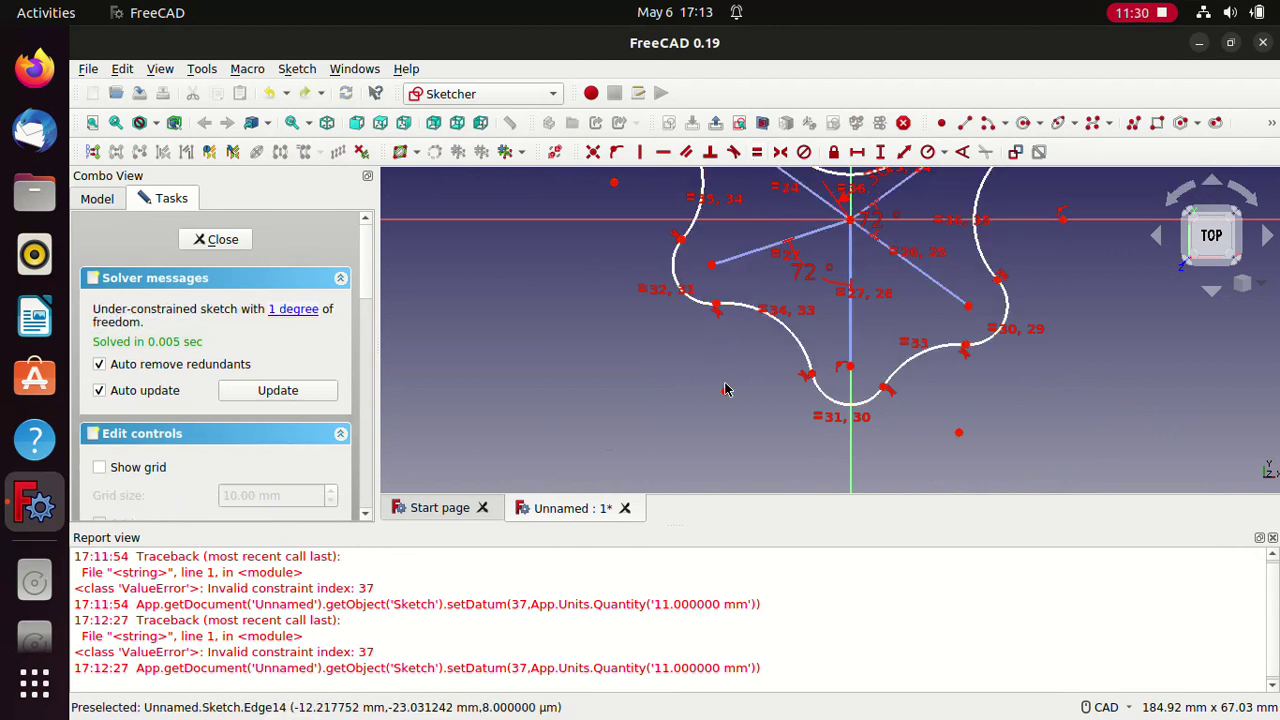
click(919, 356)
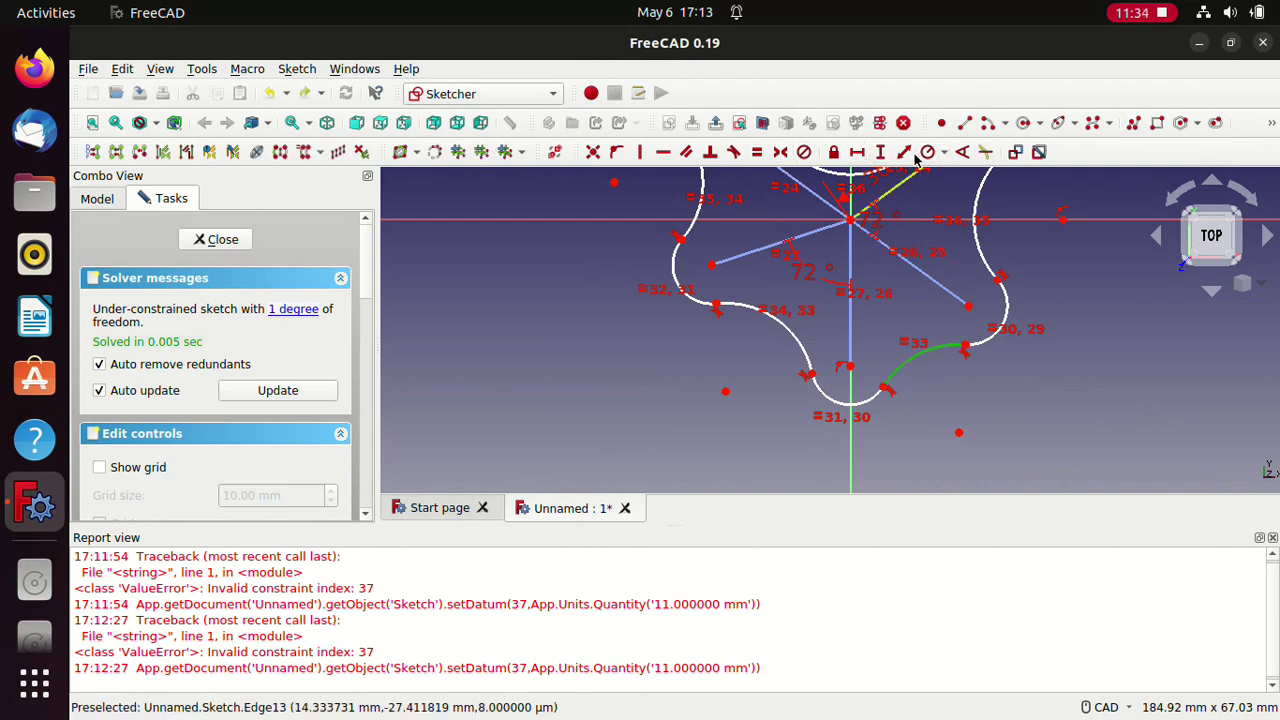
Step: Put an 11 mm radius constraint on the selected lower-right arc
click(903, 152)
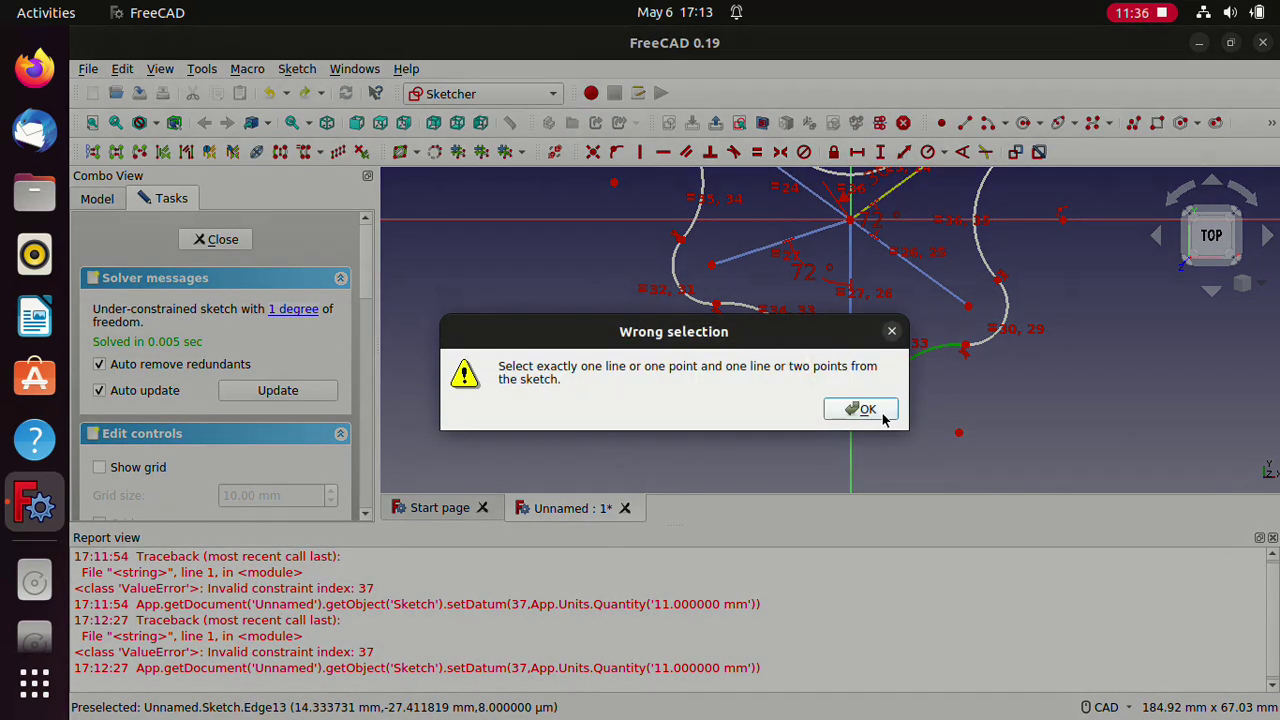
click(883, 414)
click(945, 153)
click(943, 175)
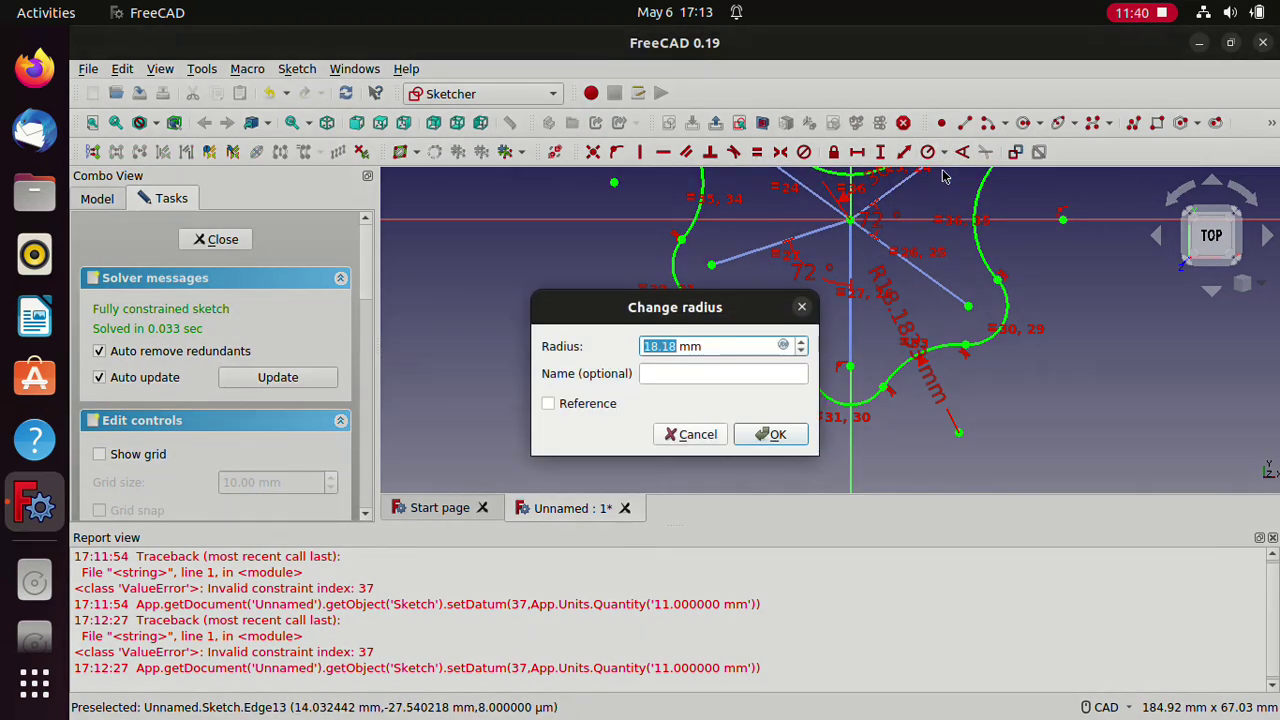
text(11)
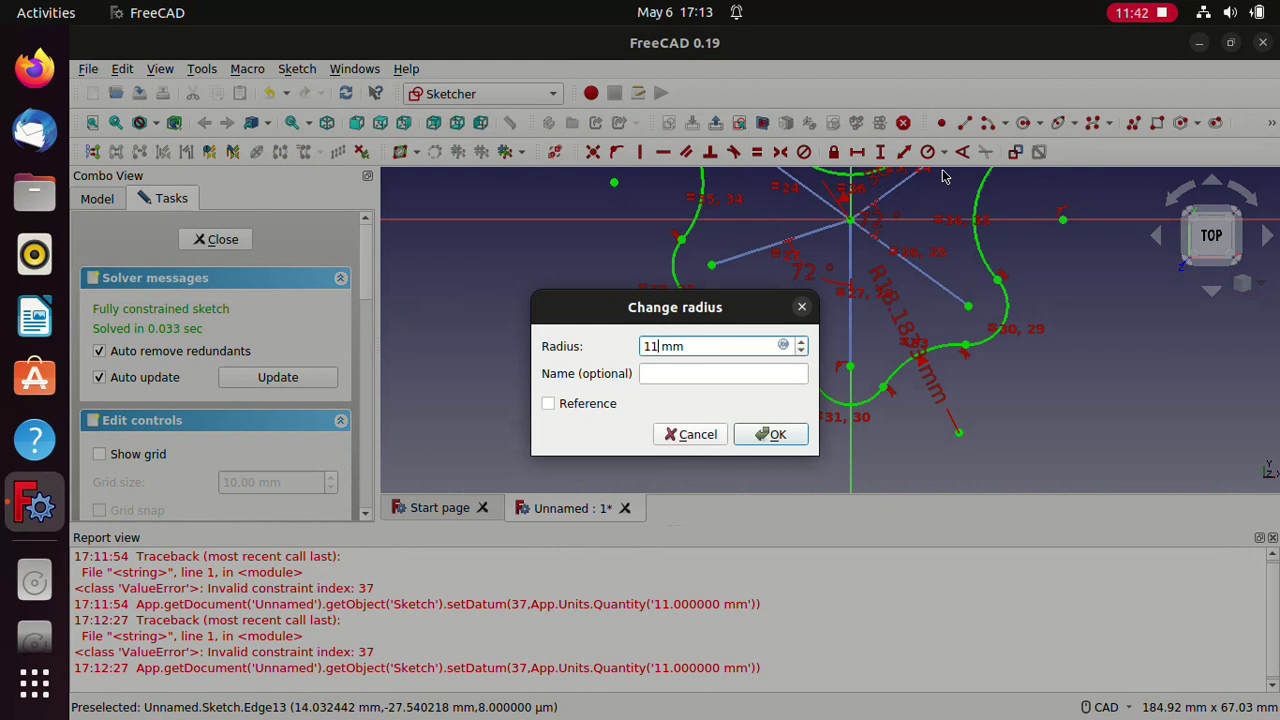
key(Return)
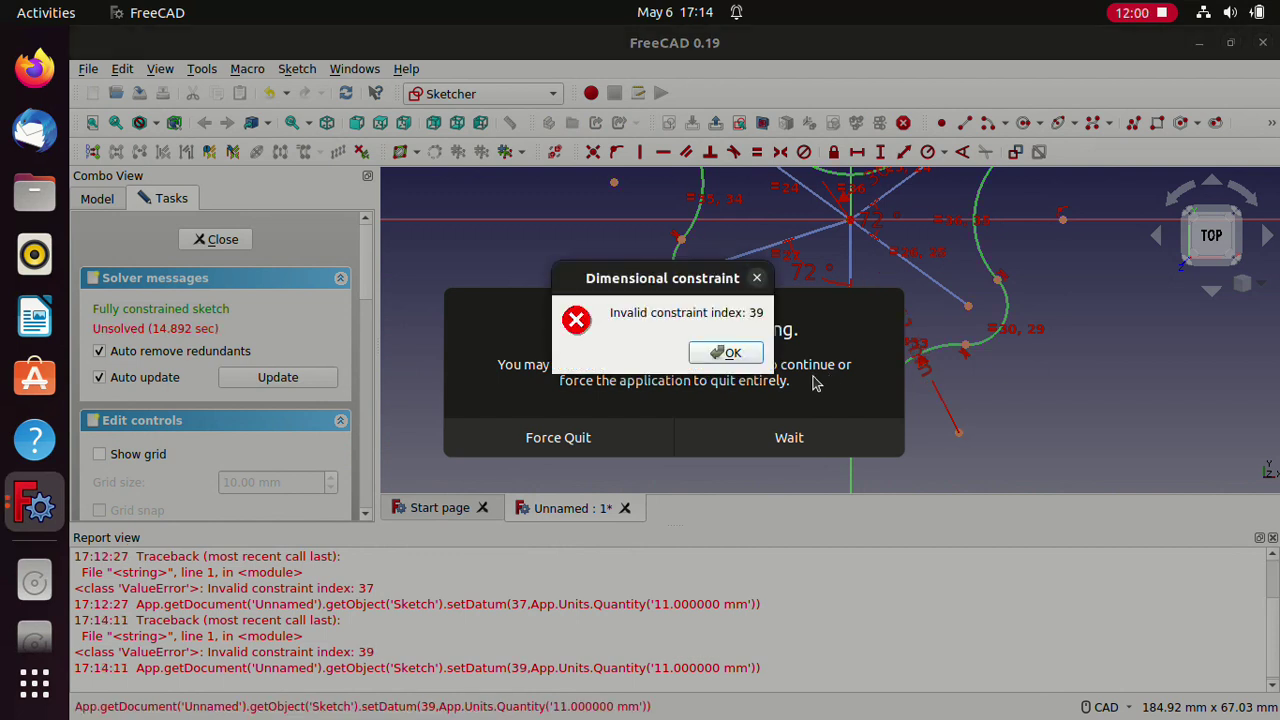
Step: Dismiss the invalid constraint error and re-frame the view on the construction lines
click(751, 357)
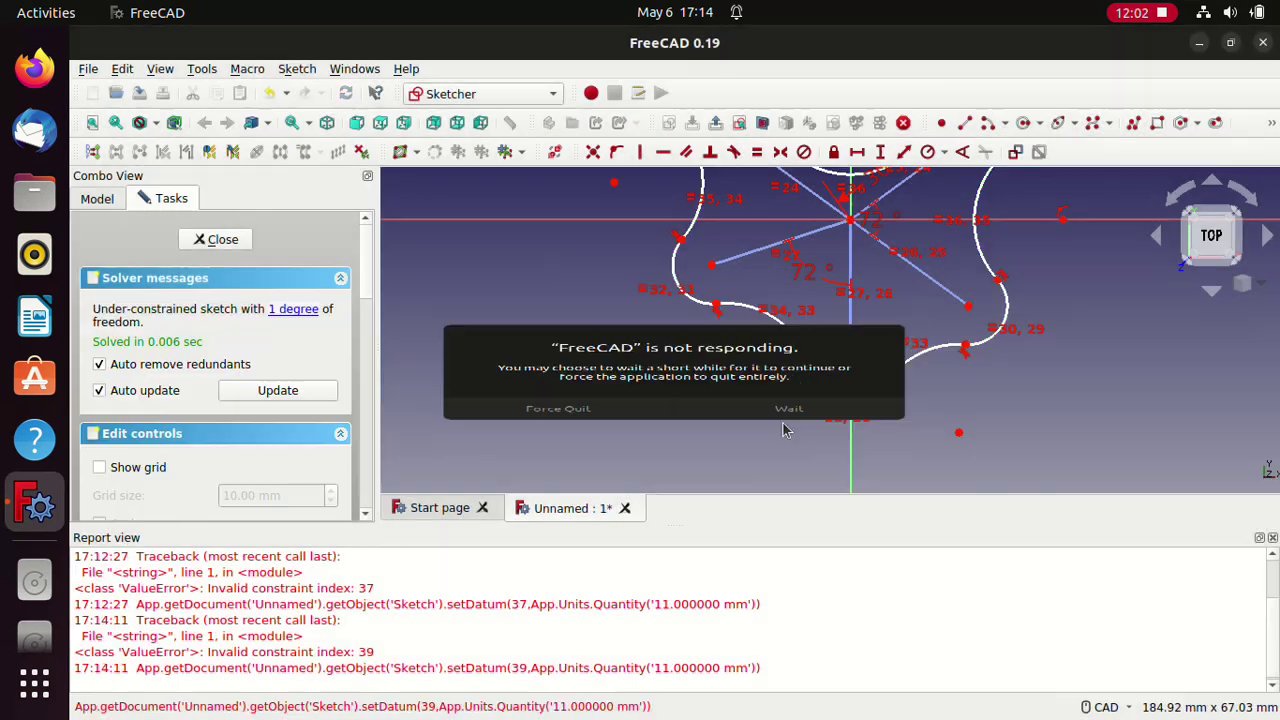
scroll(793, 413, down, 4)
scroll(789, 397, up, 3)
scroll(789, 397, up, 5)
scroll(789, 397, up, 3)
scroll(806, 423, down, 2)
scroll(746, 409, down, 1)
scroll(774, 371, down, 3)
scroll(793, 342, down, 2)
scroll(810, 330, down, 2)
scroll(829, 316, up, 4)
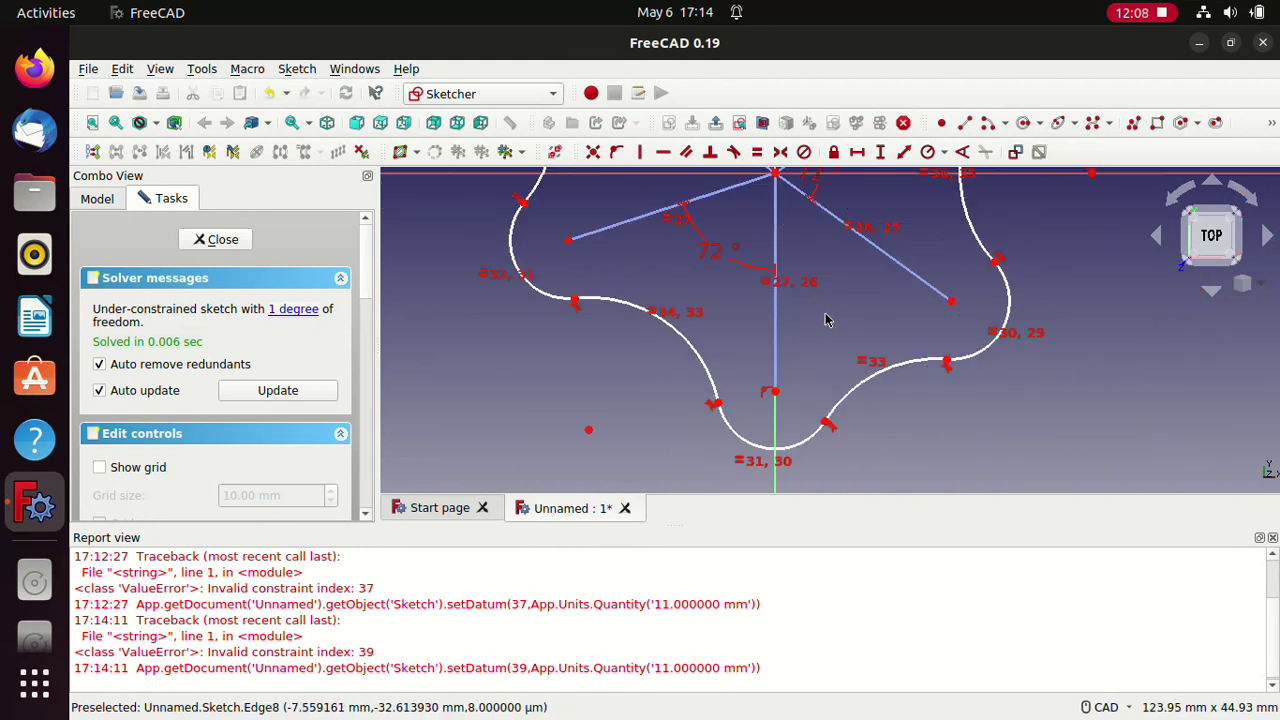
middle_drag(829, 318, 863, 424)
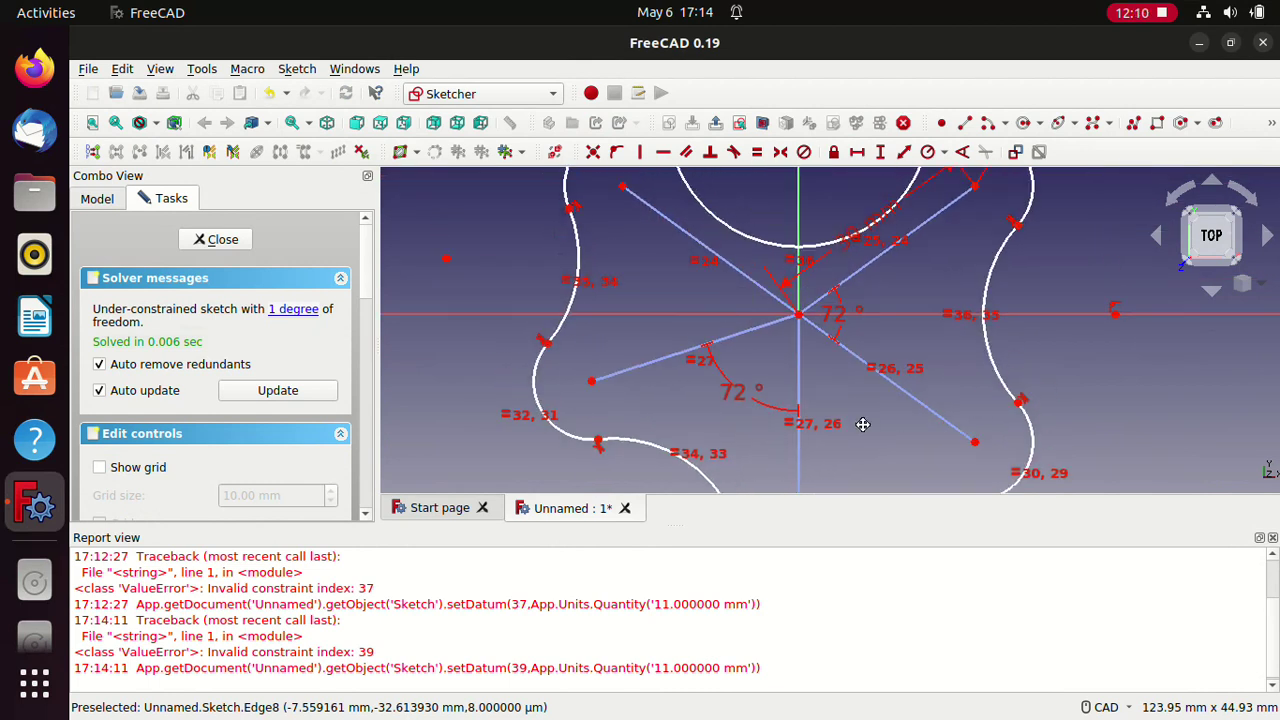
middle_drag(863, 421, 877, 307)
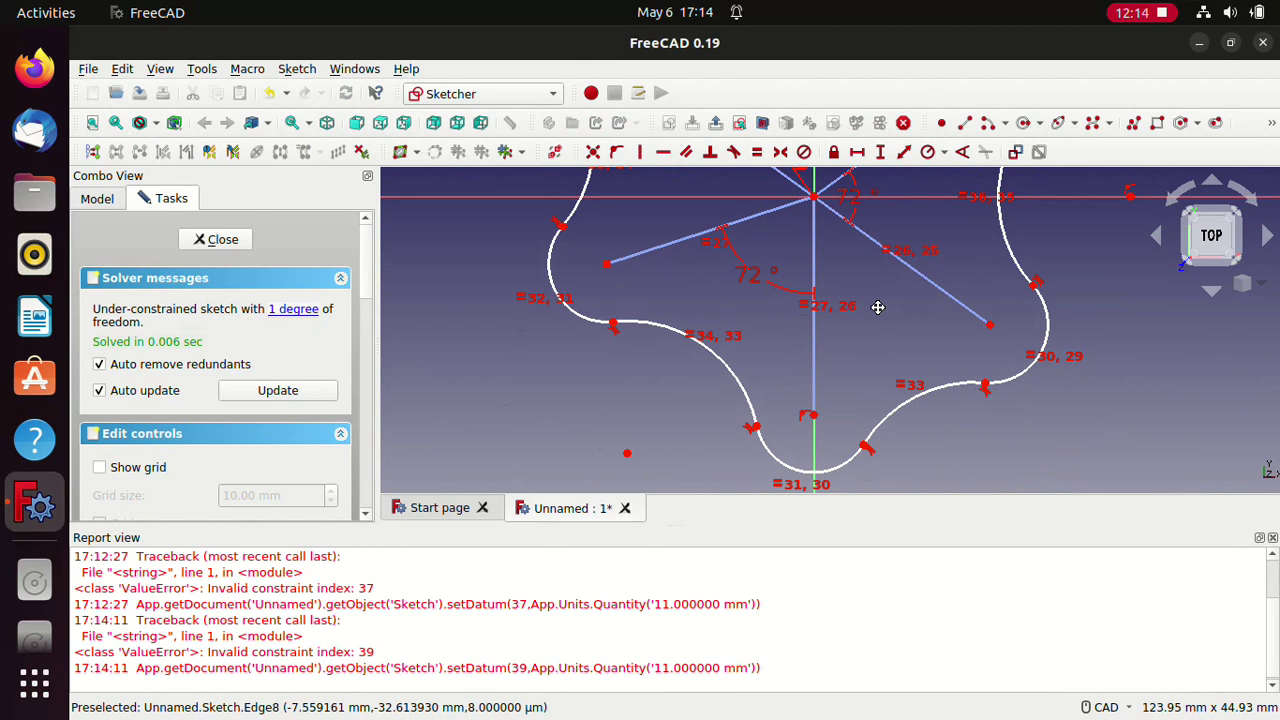
middle_drag(877, 307, 876, 312)
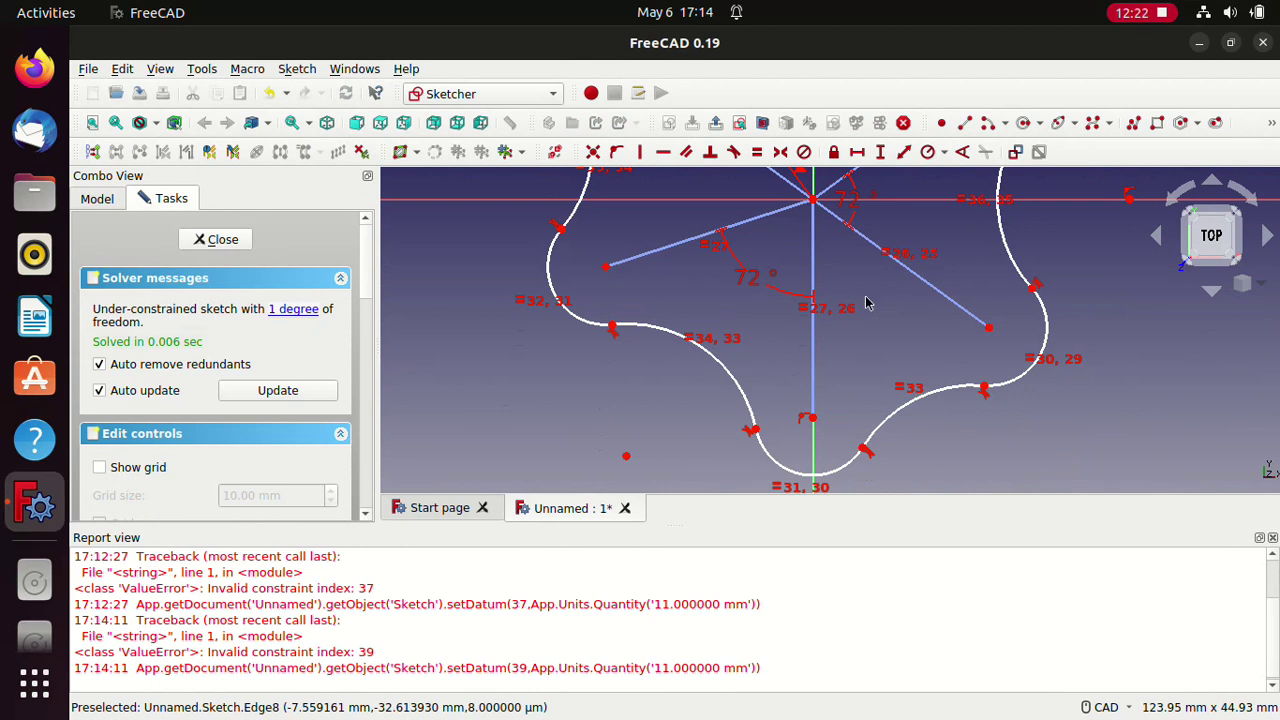
middle_drag(876, 315, 821, 490)
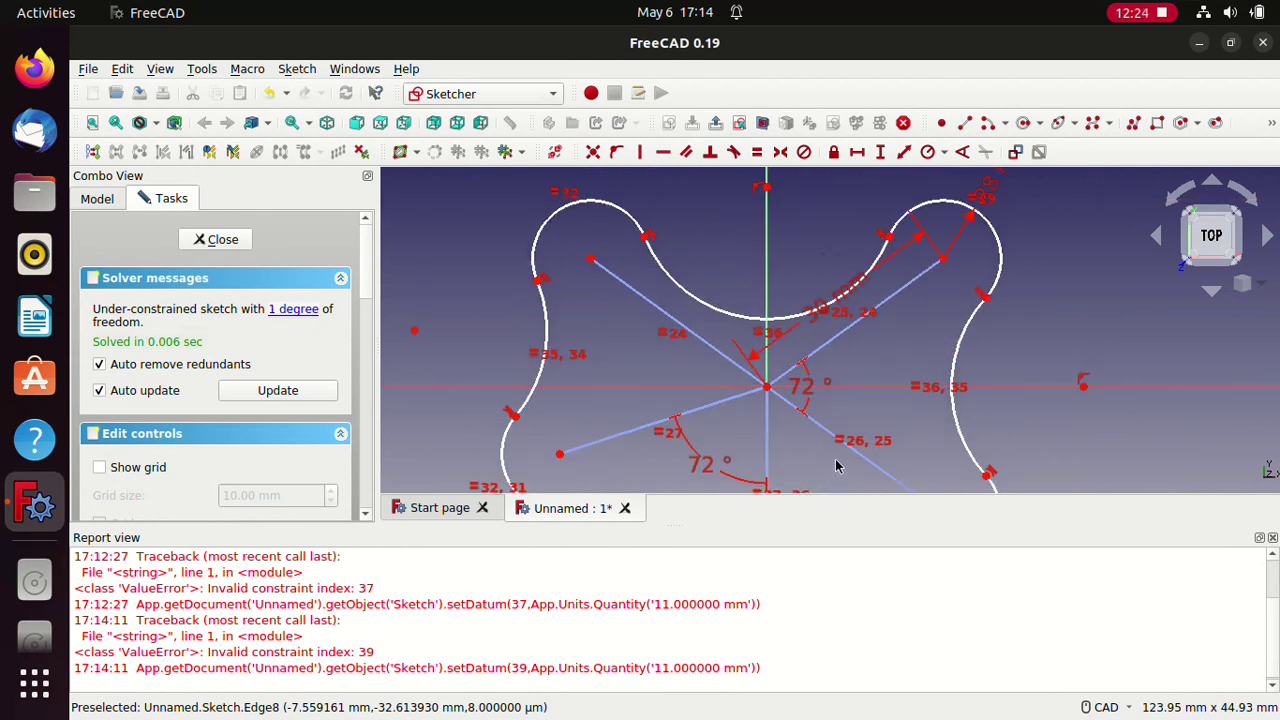
mouse_move(871, 437)
middle_down()
mouse_move(926, 298)
mouse_move(925, 342)
middle_up()
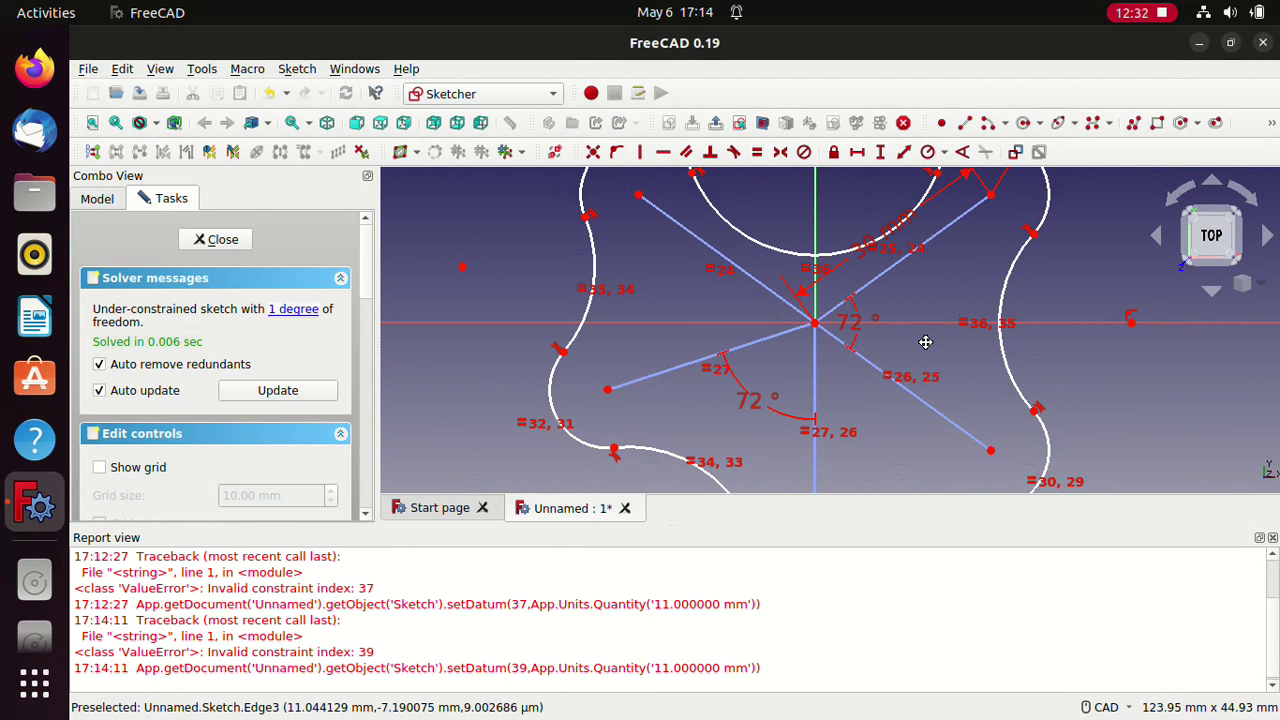
middle_drag(925, 342, 925, 379)
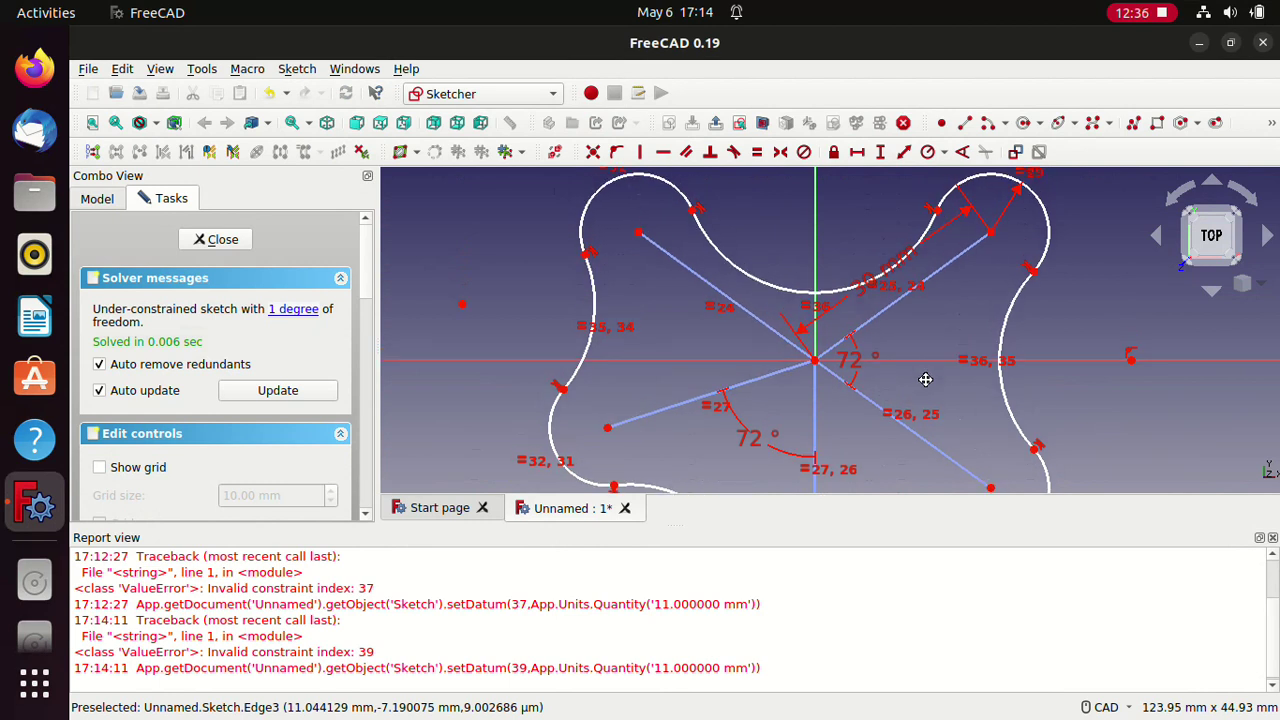
click(798, 295)
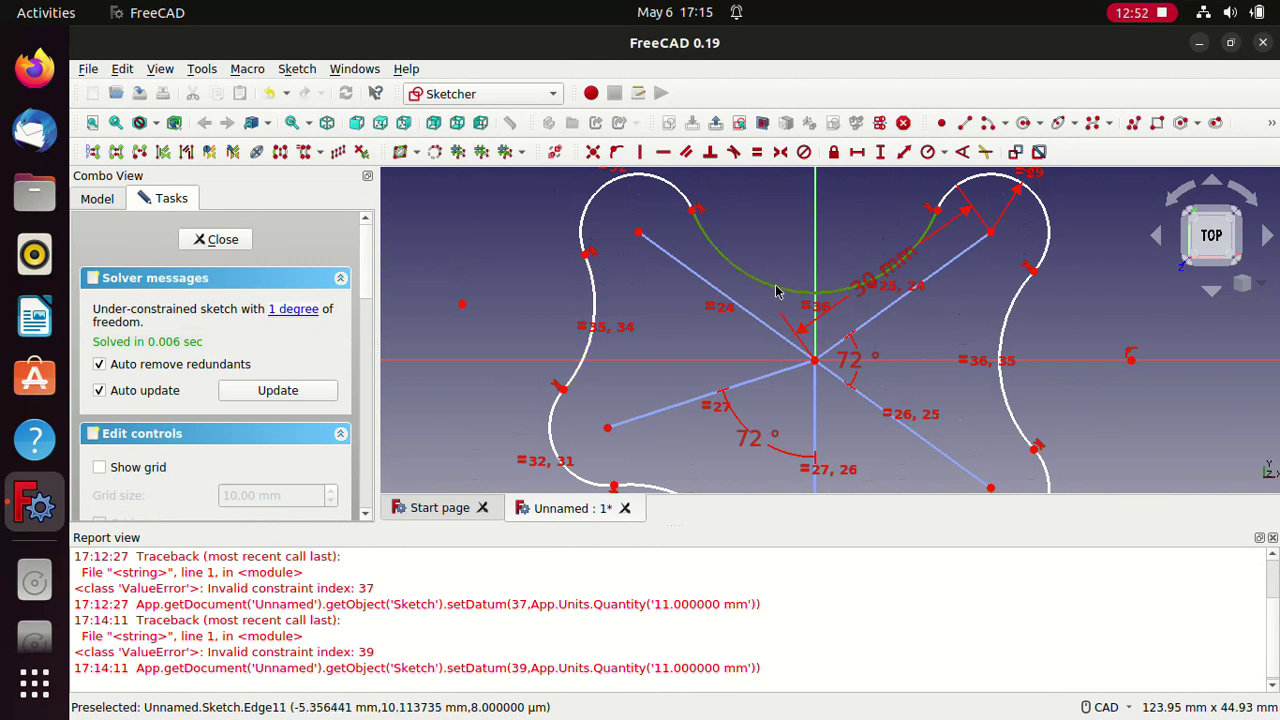
Step: Delete the top arc, then give the left outline arc an 11 mm radius
key(Delete)
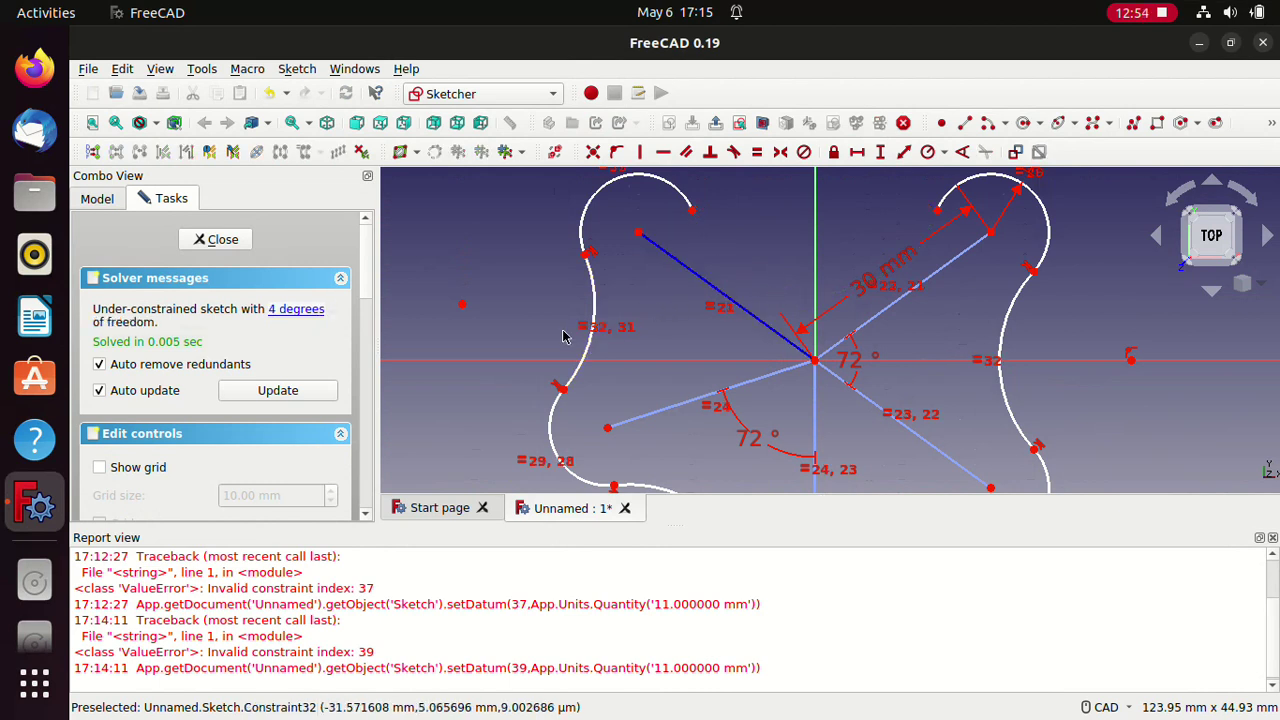
click(588, 347)
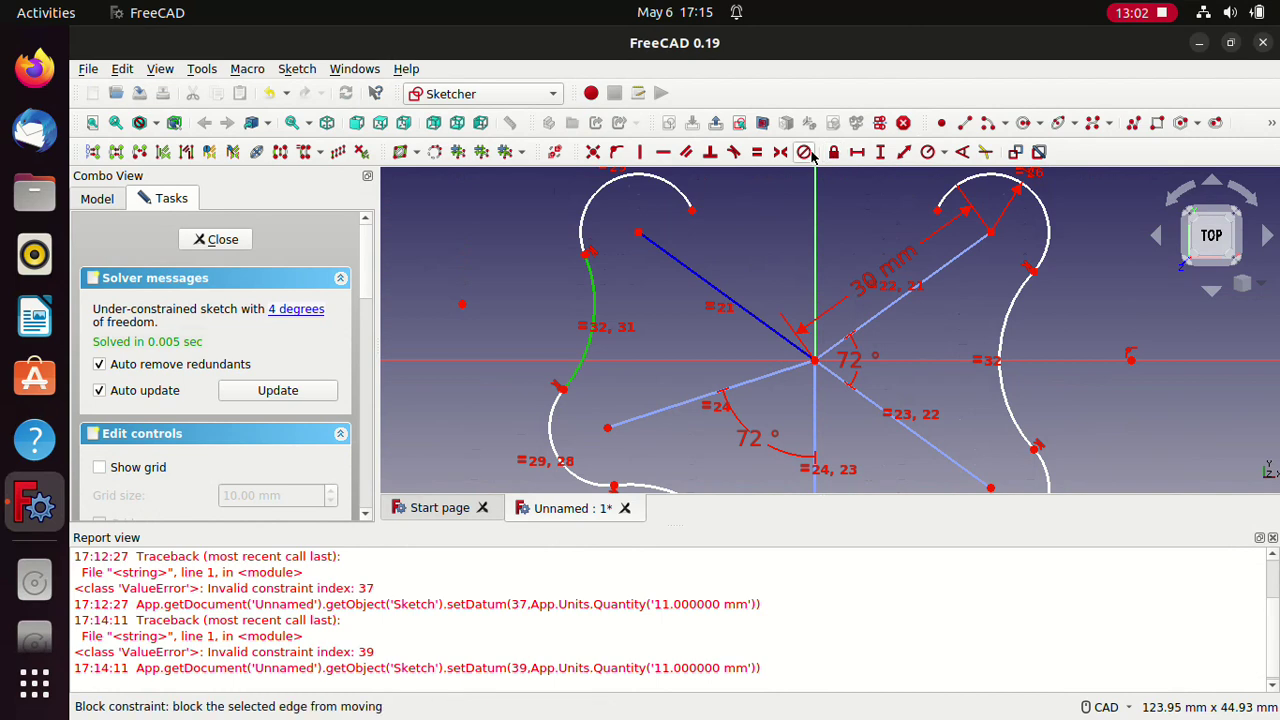
click(903, 152)
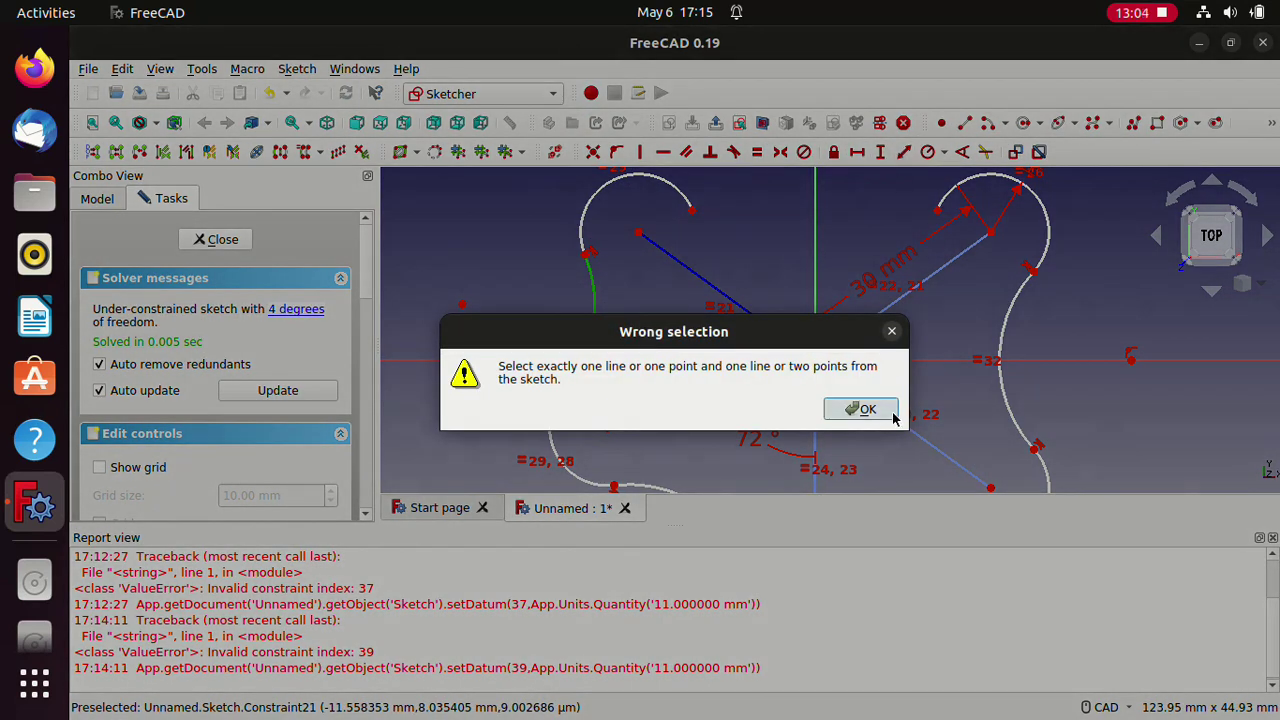
click(855, 409)
click(943, 152)
click(952, 172)
text(11)
key(Return)
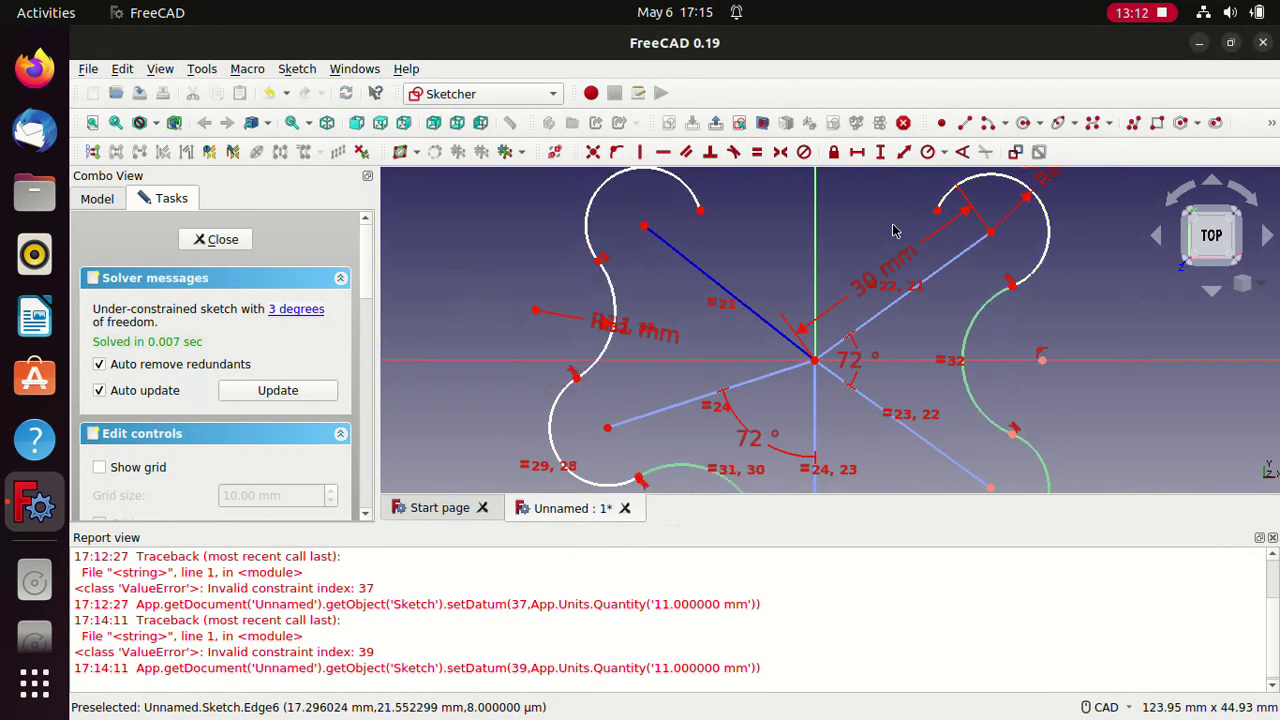
scroll(830, 238, up, 2)
Step: Draw a centre-point arc above the origin spanning from the left lobe to the right lobe
scroll(824, 238, down, 2)
middle_drag(828, 232, 837, 371)
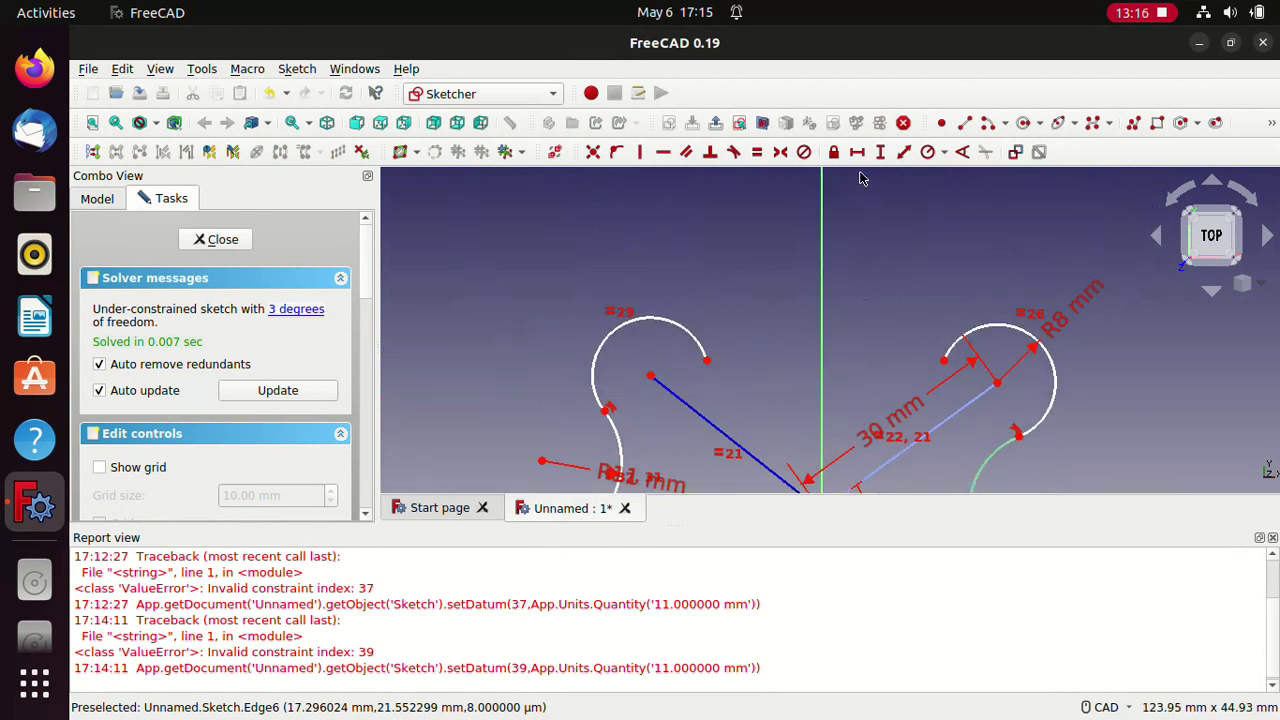
click(986, 124)
click(826, 250)
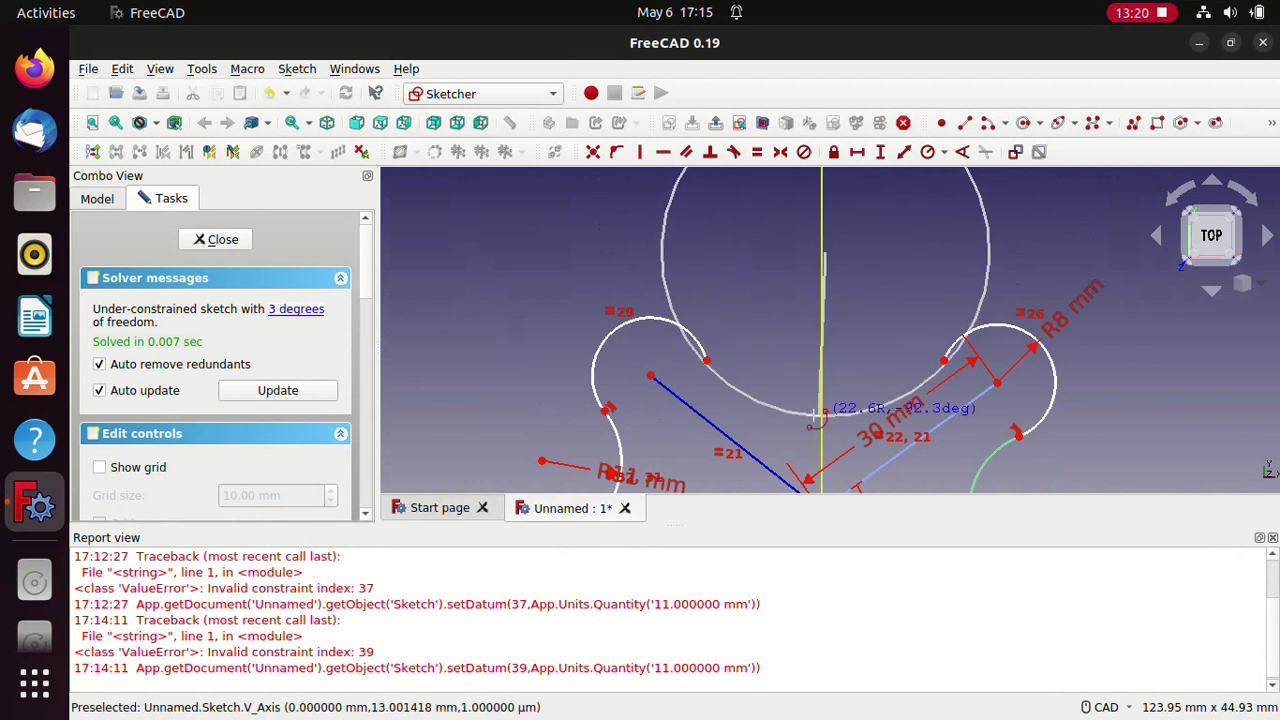
click(717, 375)
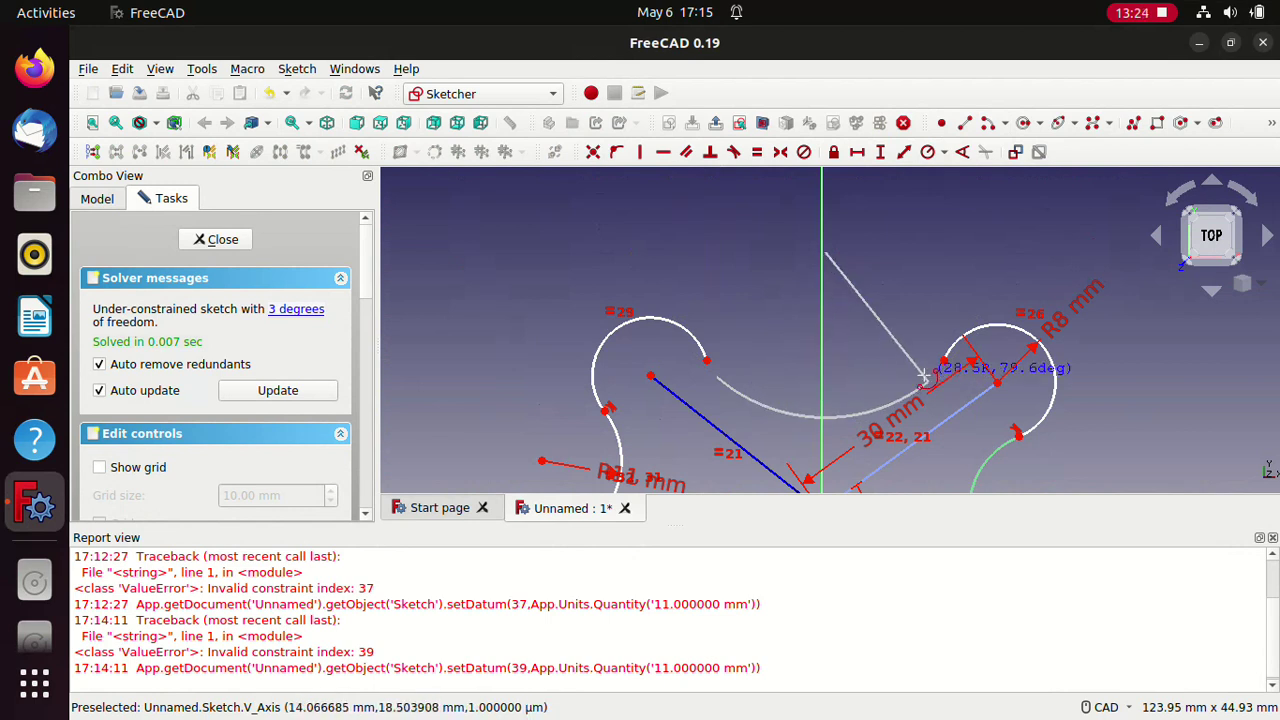
click(924, 377)
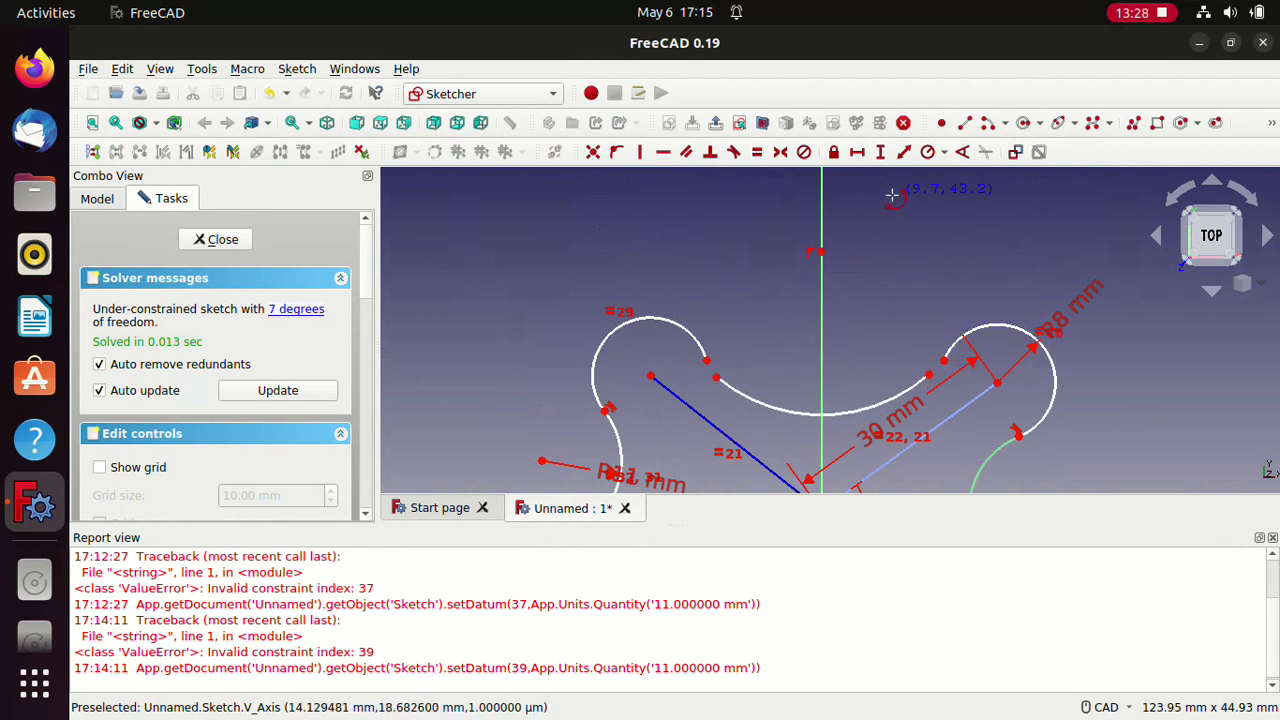
key(Escape)
Step: Make the new arc tangent to both the left and right lobe arcs
click(732, 158)
click(705, 359)
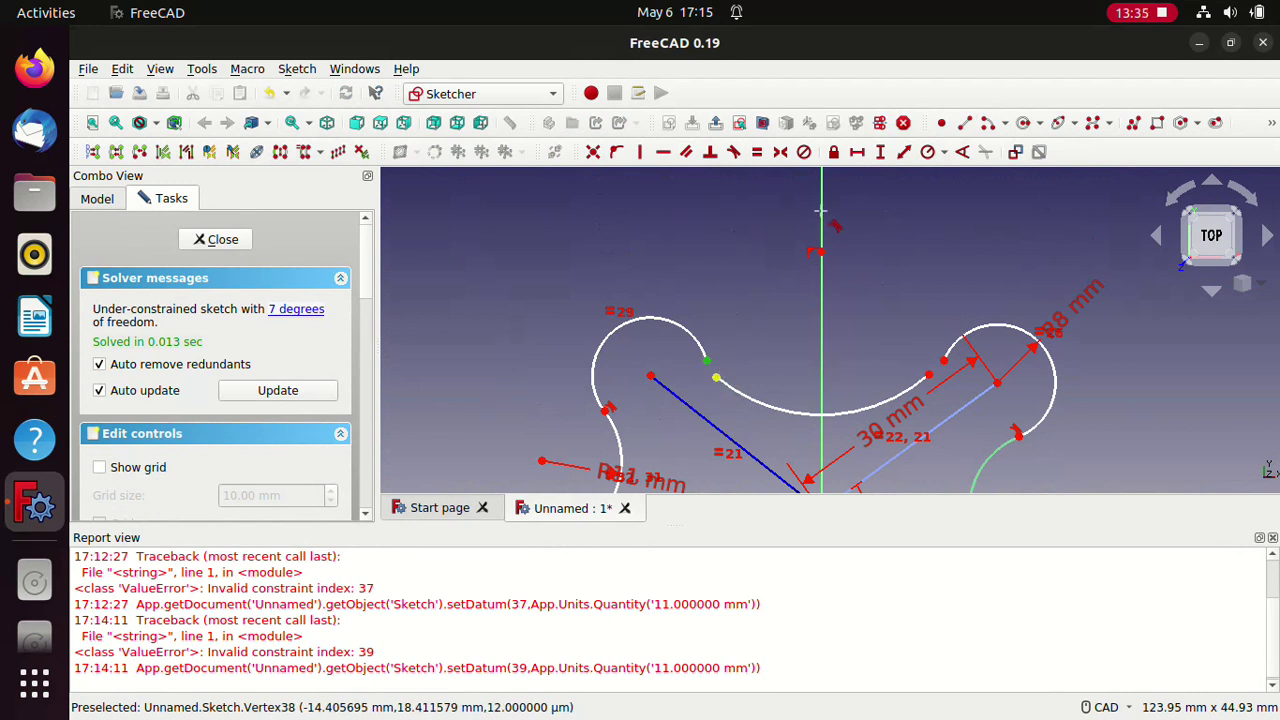
click(736, 150)
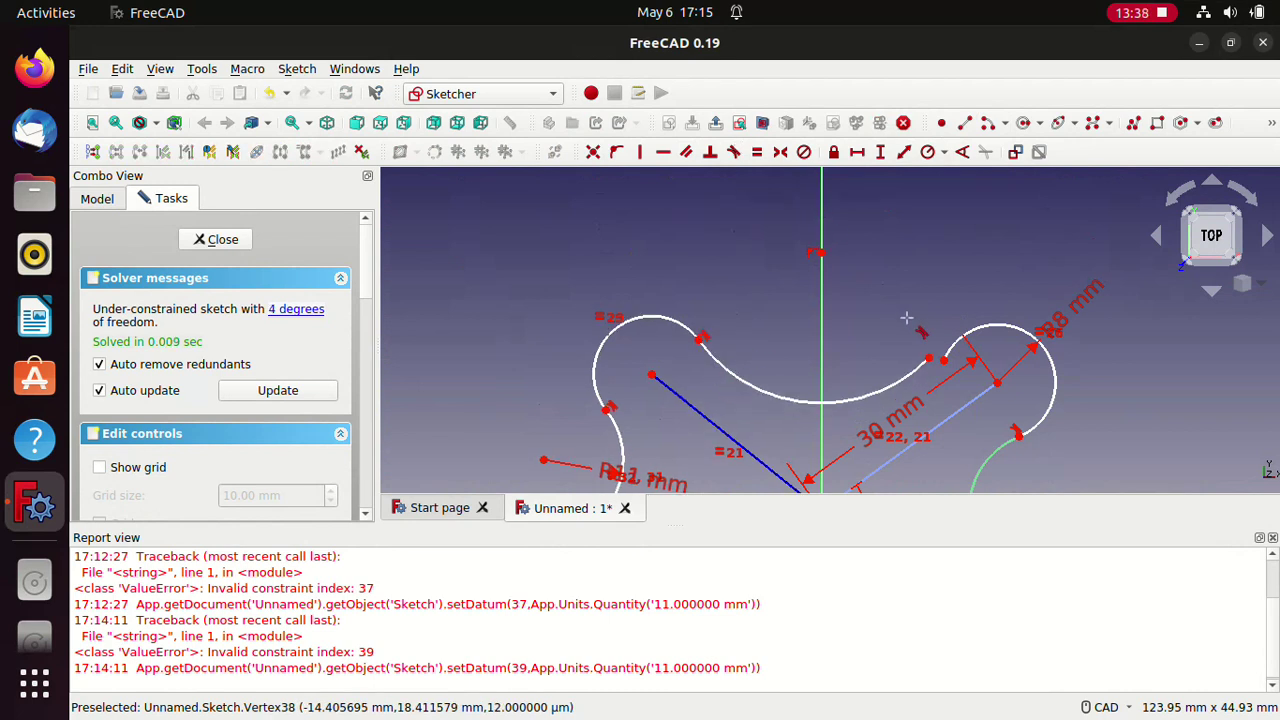
click(931, 361)
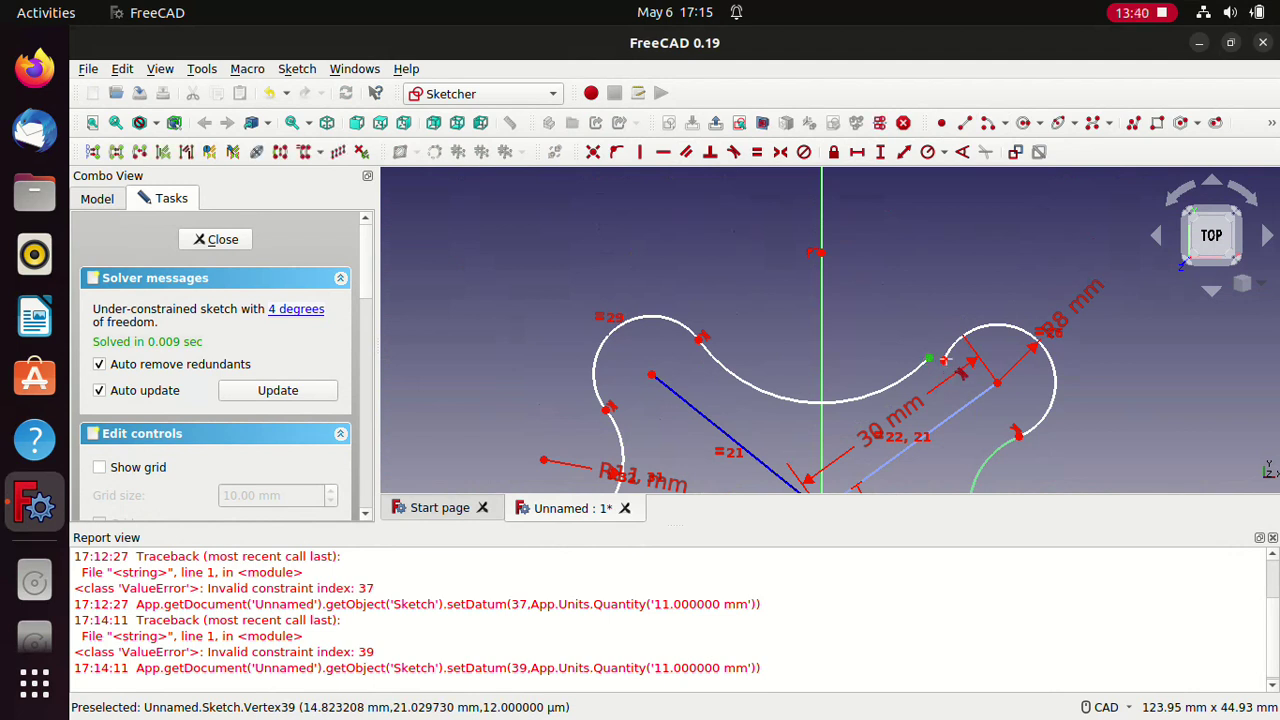
click(936, 325)
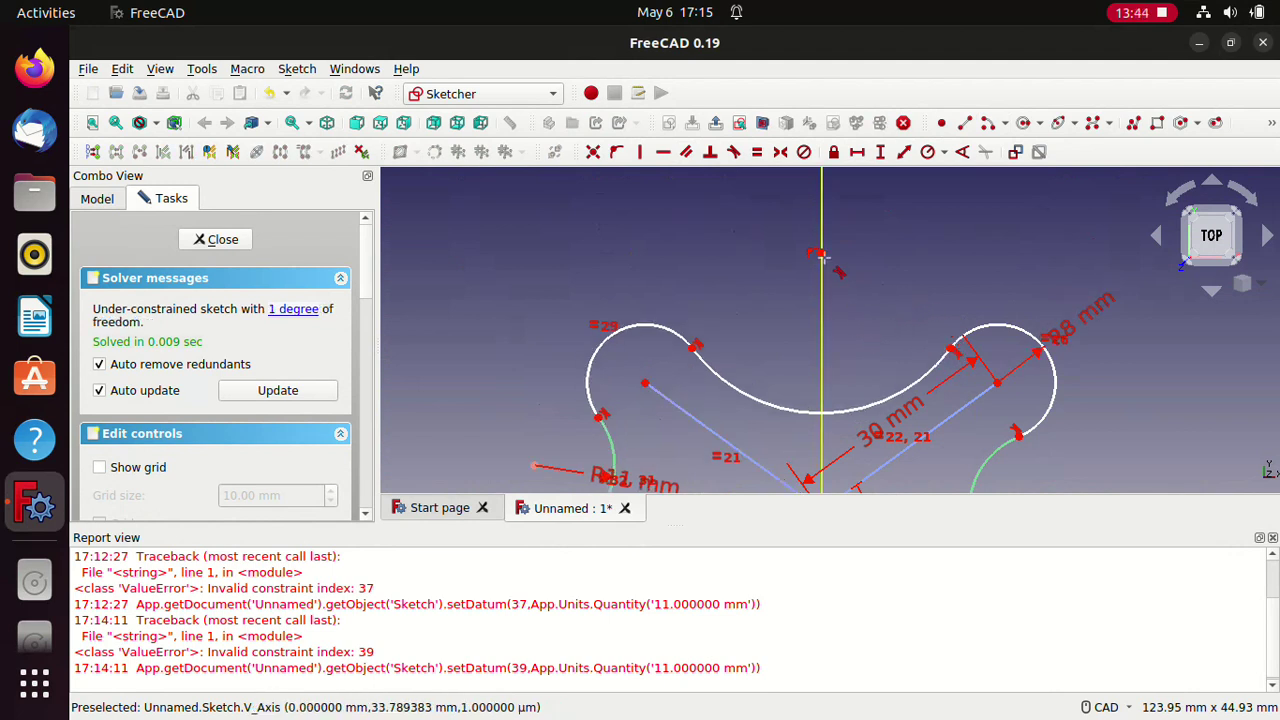
Step: Select the connecting arc and show the radius/diameter constraint choices
click(821, 410)
scroll(826, 354, down, 3)
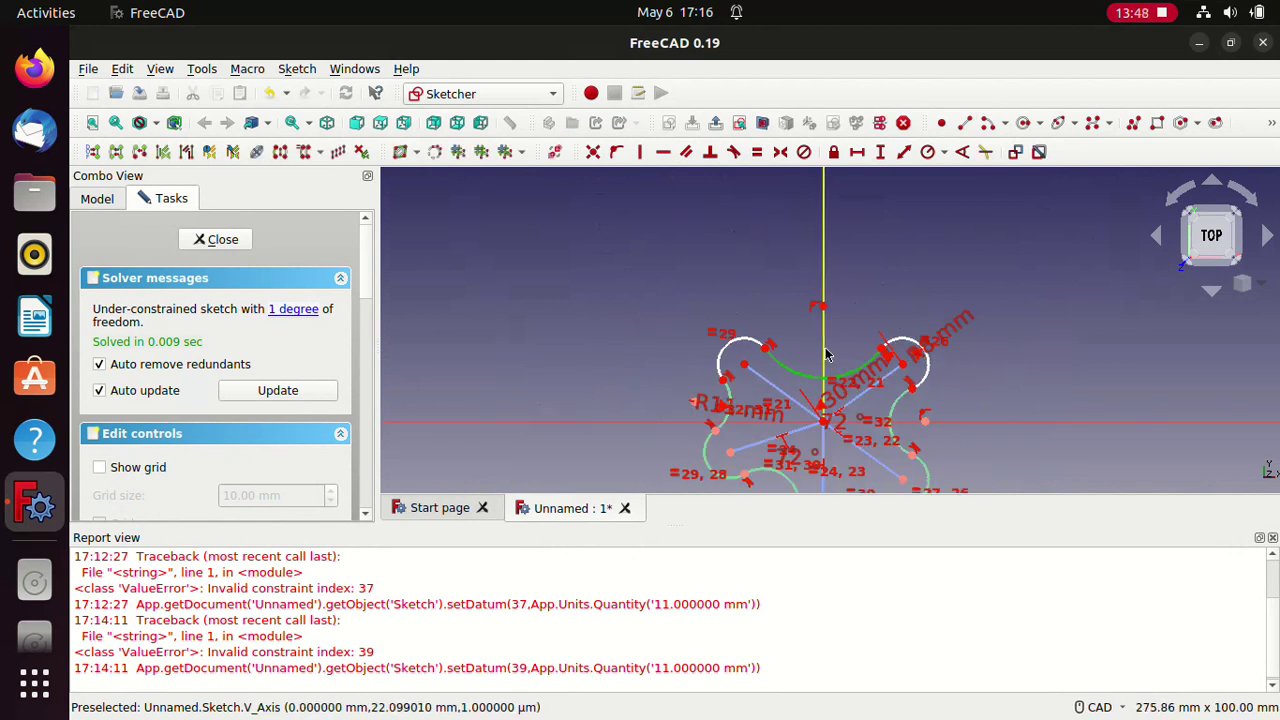
scroll(826, 354, up, 3)
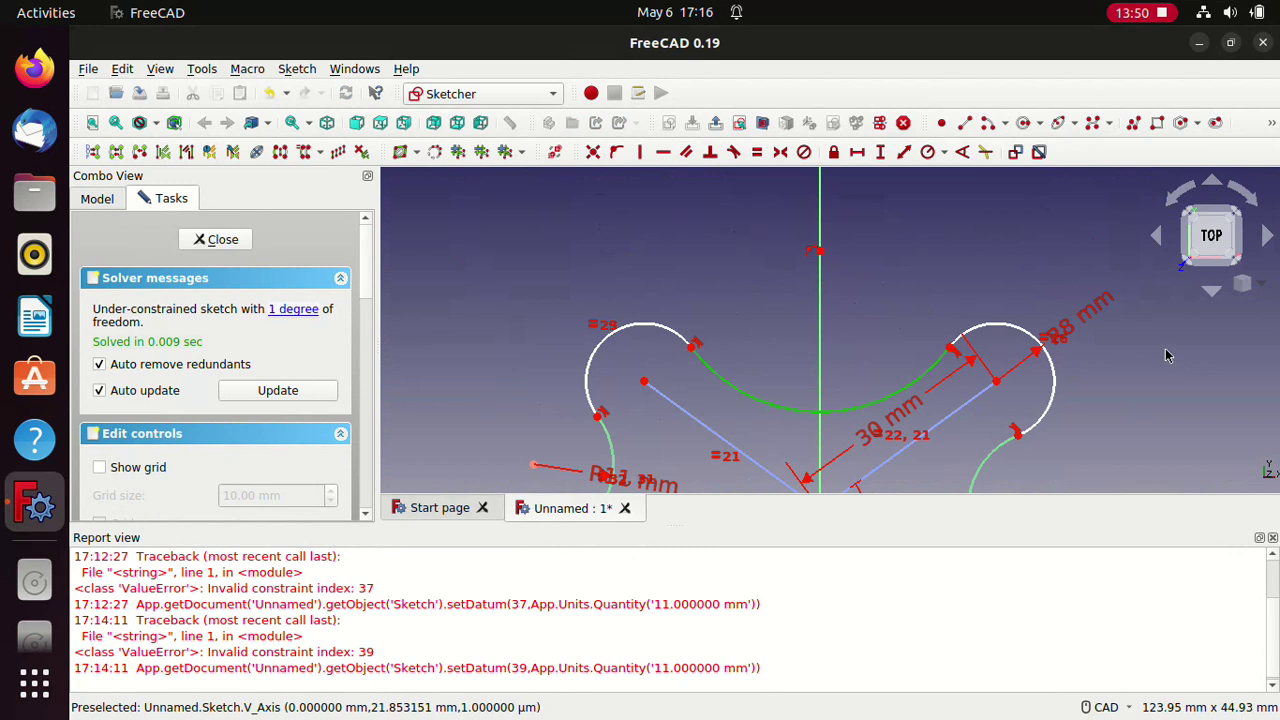
click(945, 156)
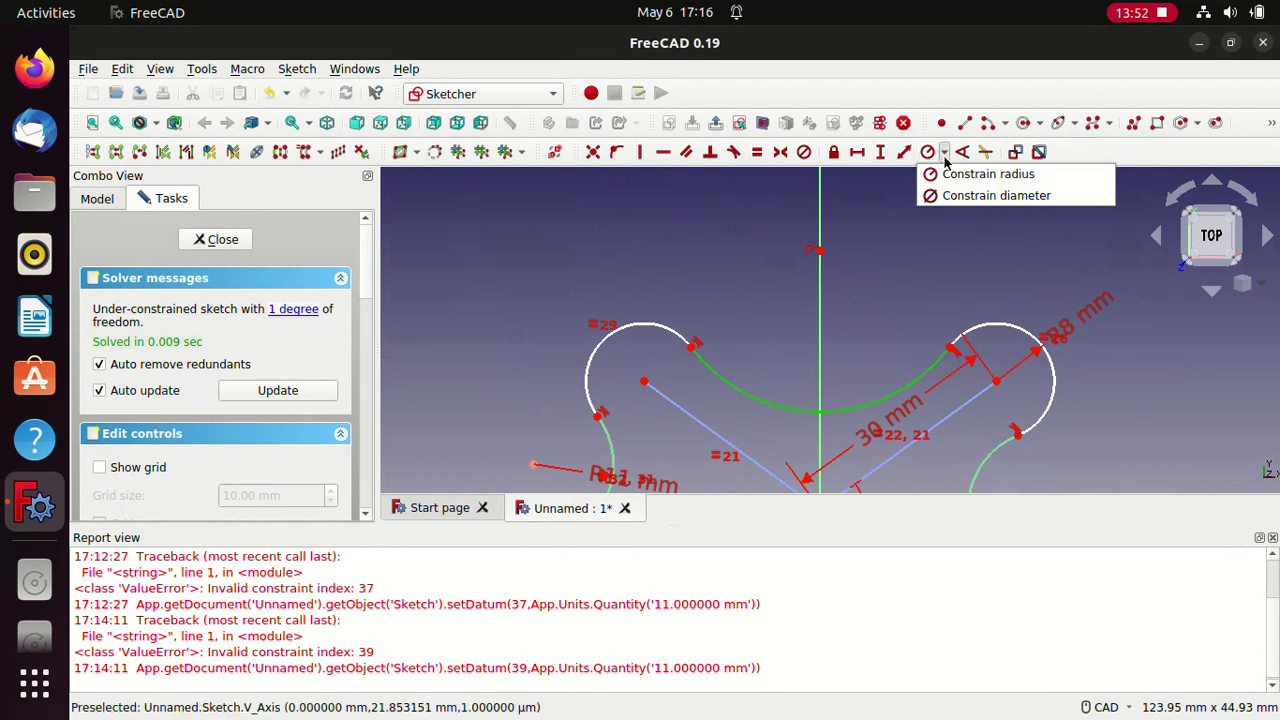
Step: Try a radius of 25 on the top arc, dismiss the invalid-constraint error, and reselect it
click(950, 177)
text(25)
key(Return)
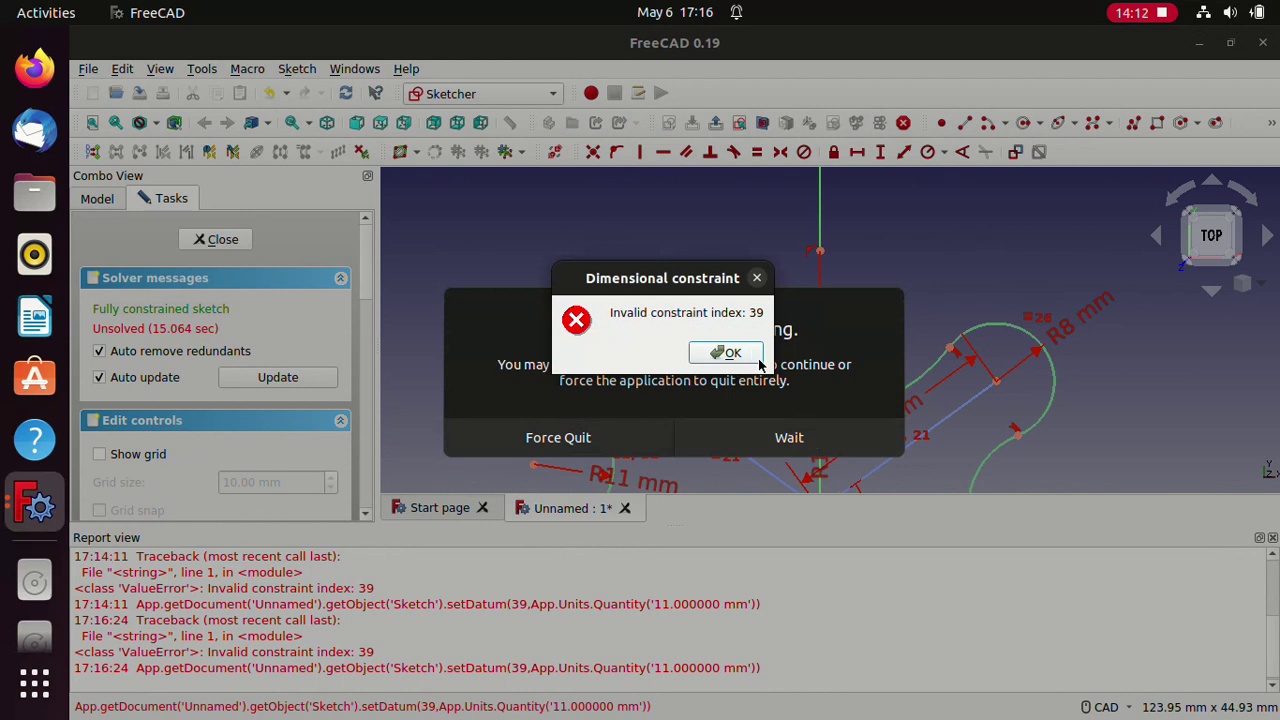
click(728, 352)
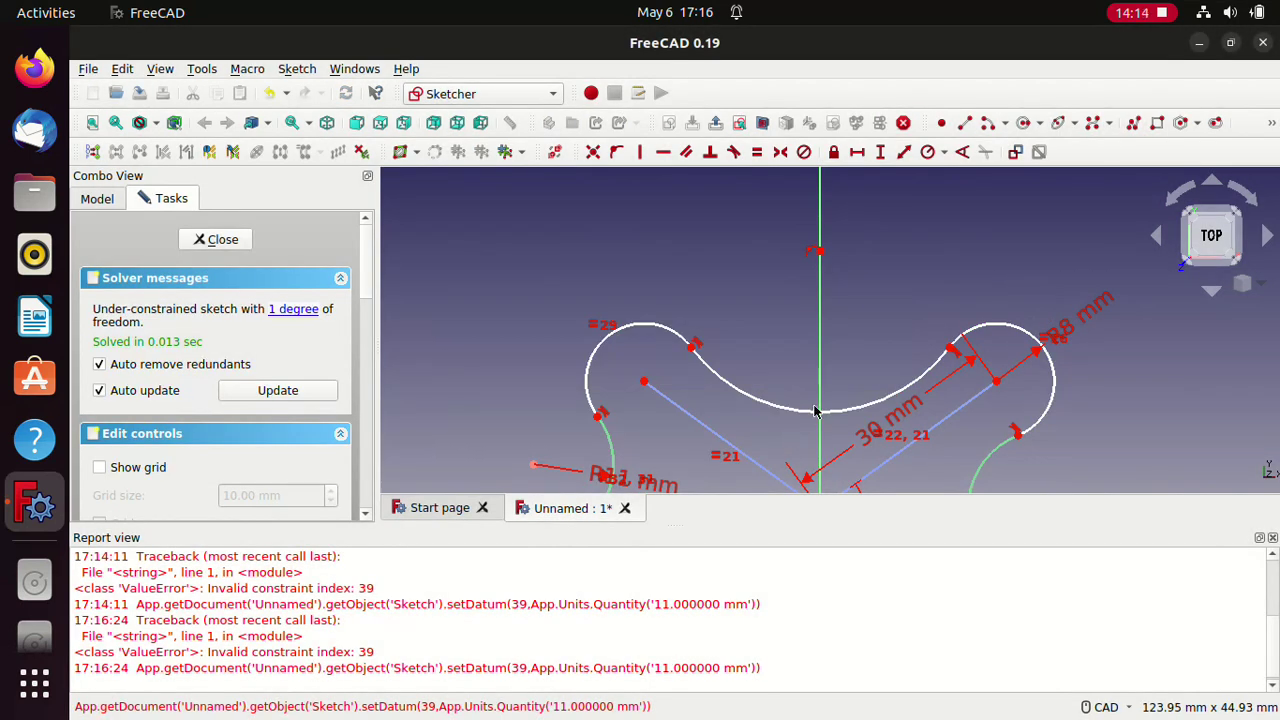
click(816, 409)
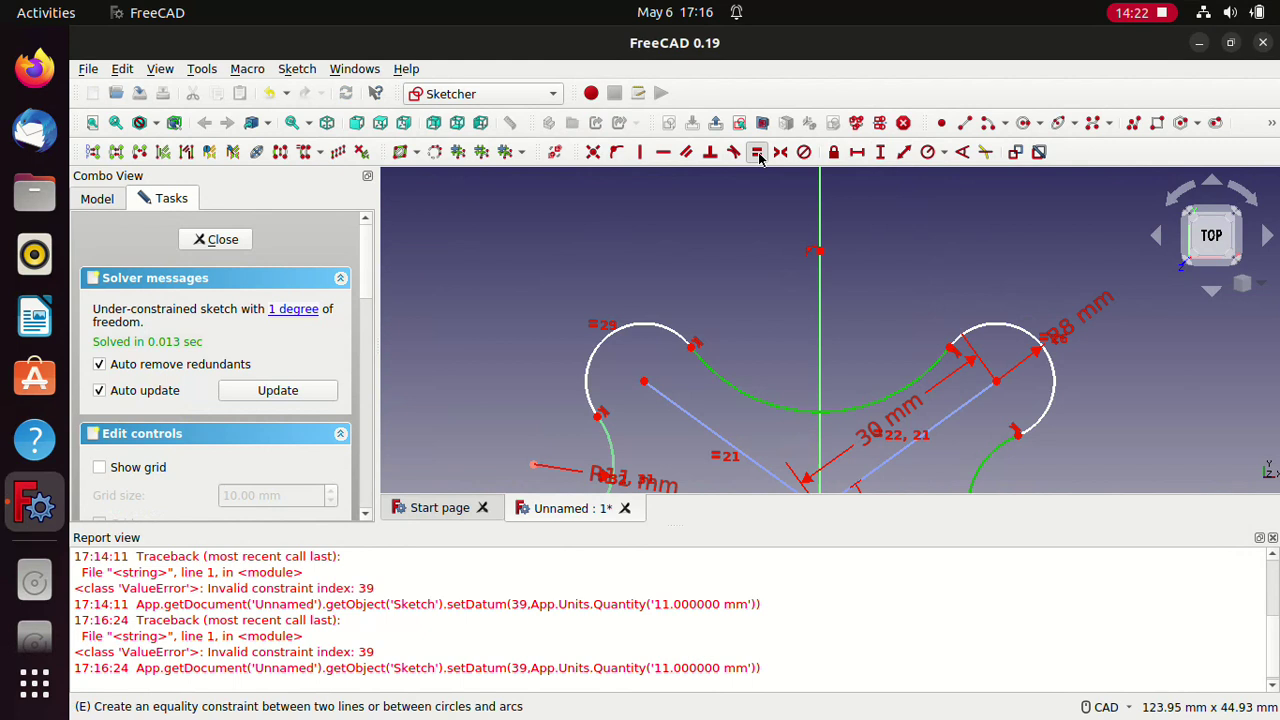
Step: Constrain the top arc equal and keep waiting through the not-responding prompts
click(757, 152)
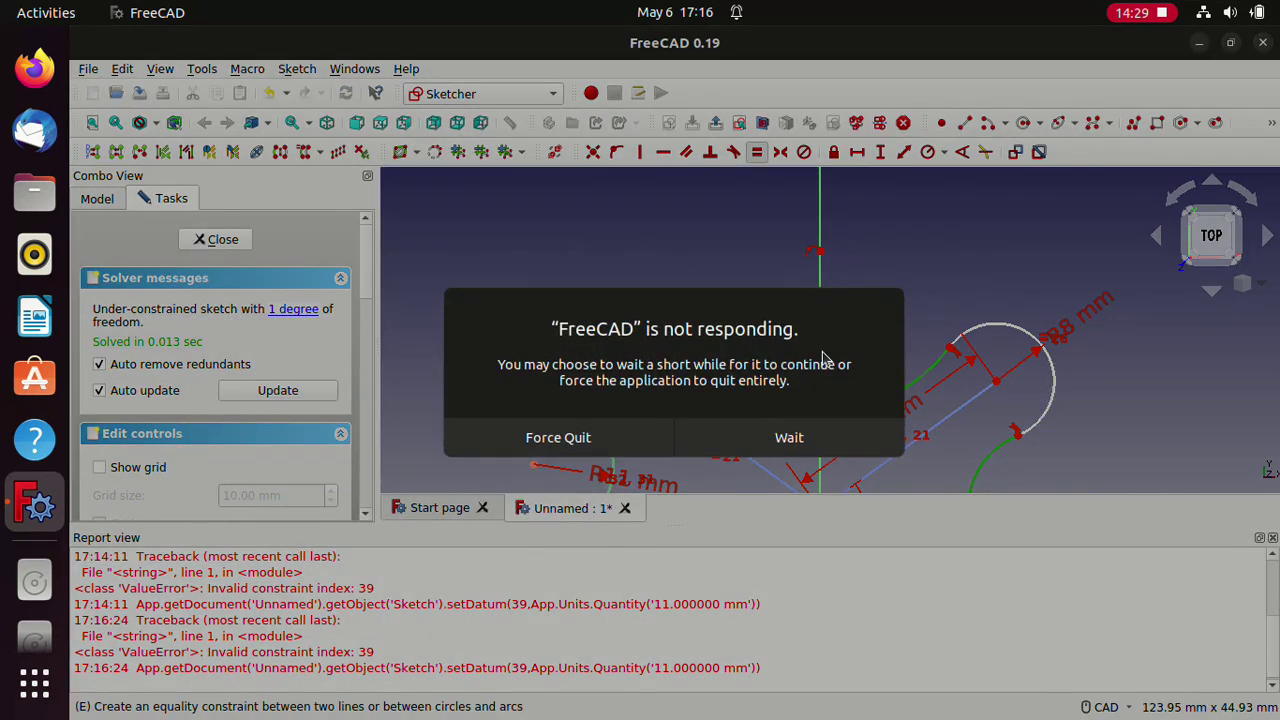
click(814, 438)
click(755, 426)
Step: Wait for FreeCAD to respond, then pan to inspect the lower half of the sketch
click(834, 452)
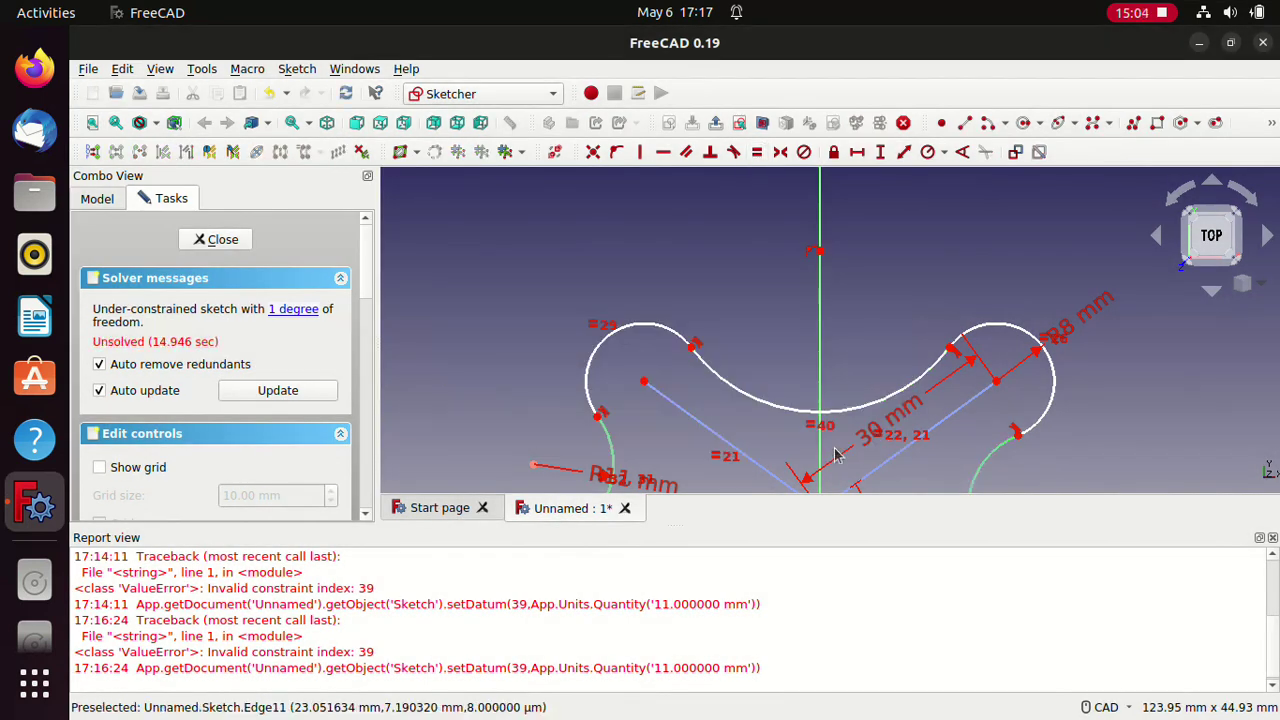
middle_drag(1104, 410, 1113, 94)
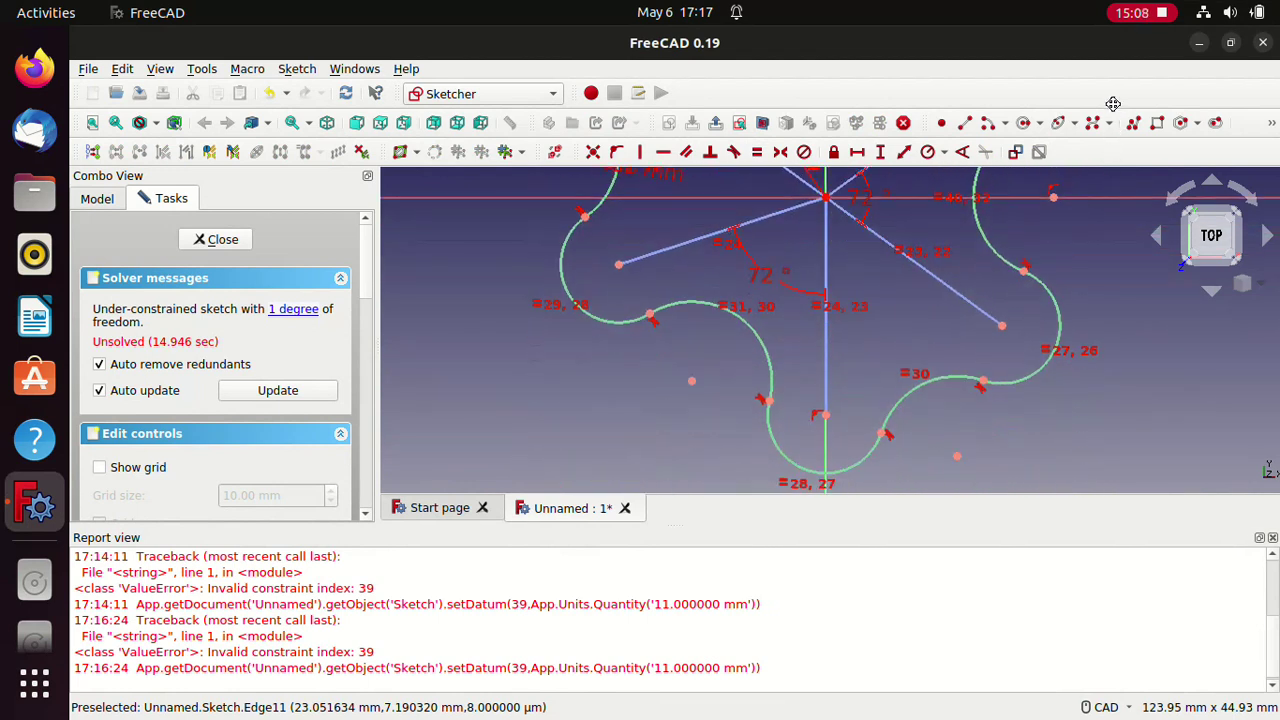
middle_drag(1113, 94, 1113, 112)
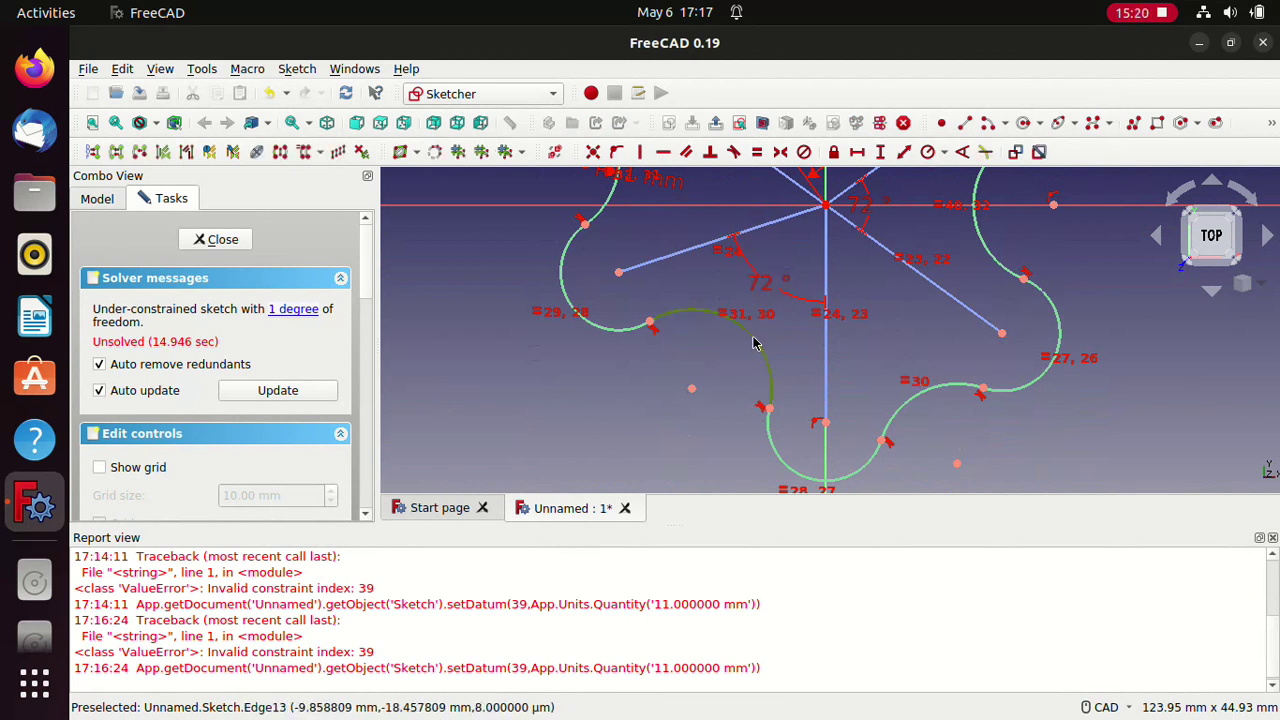
scroll(960, 357, up, 1)
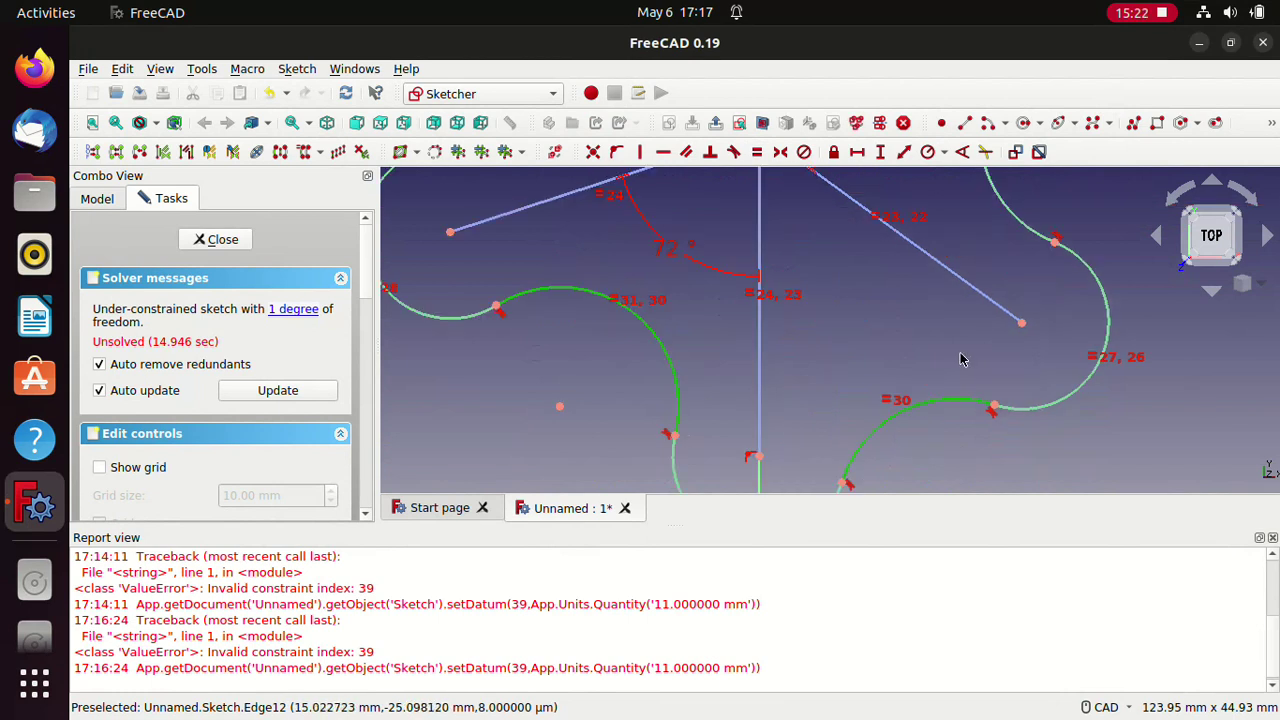
scroll(960, 357, down, 2)
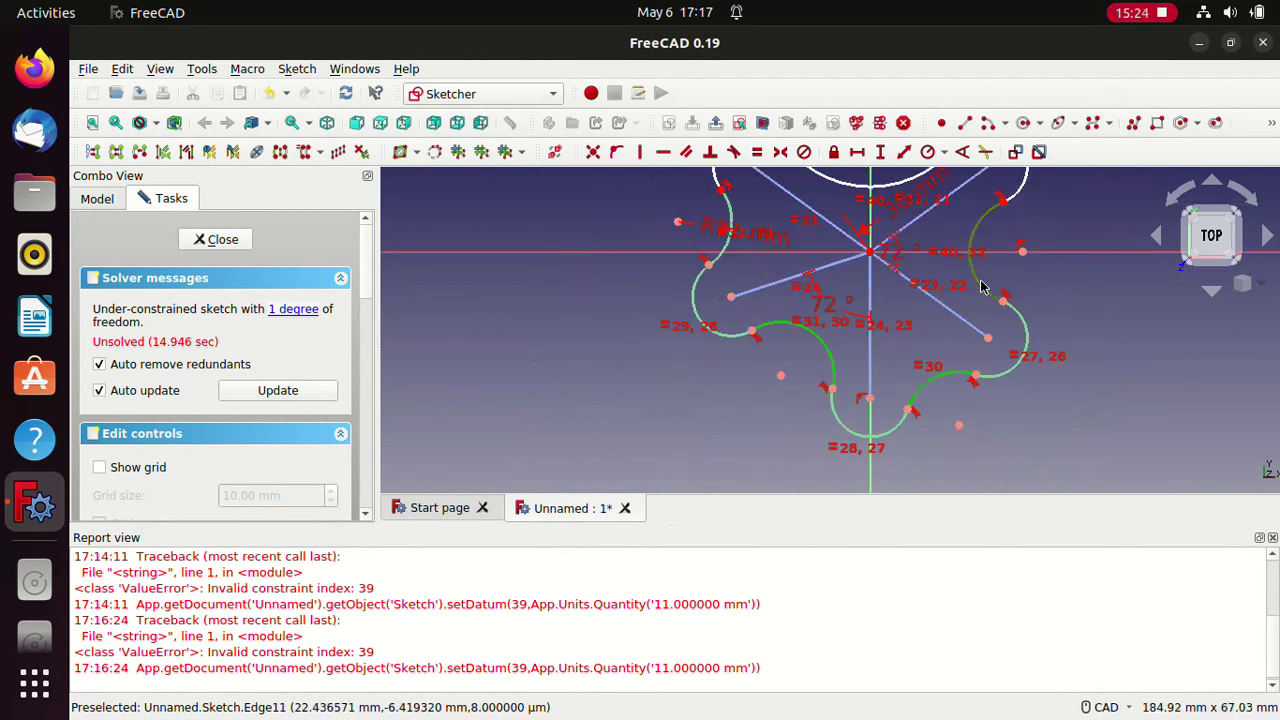
Step: Constrain the top middle arc equal to the other arcs
middle_drag(1092, 303, 1102, 433)
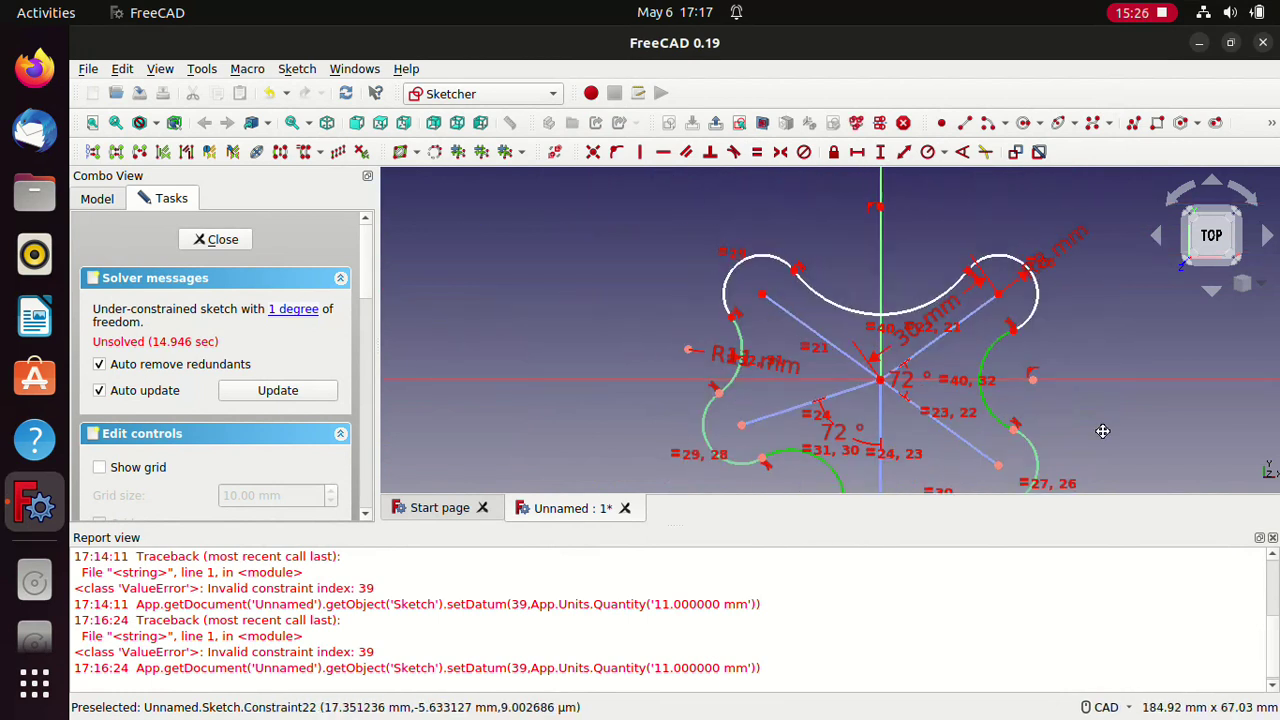
click(885, 322)
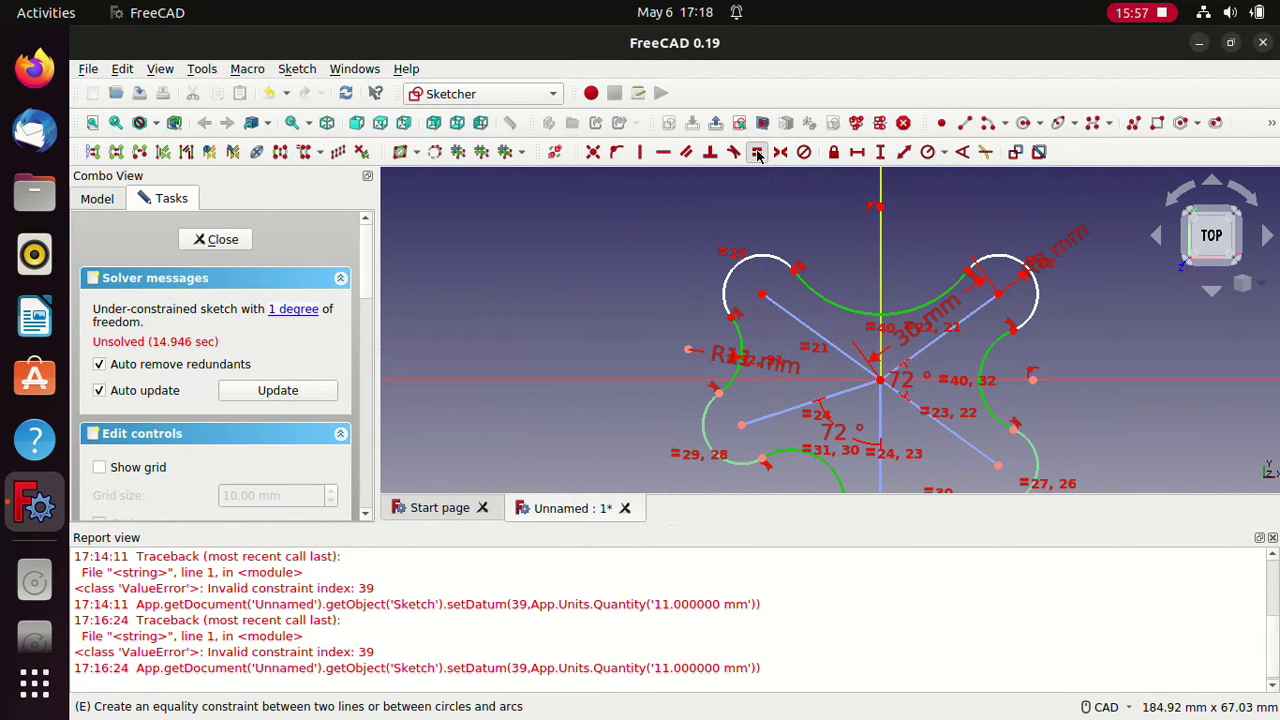
click(757, 155)
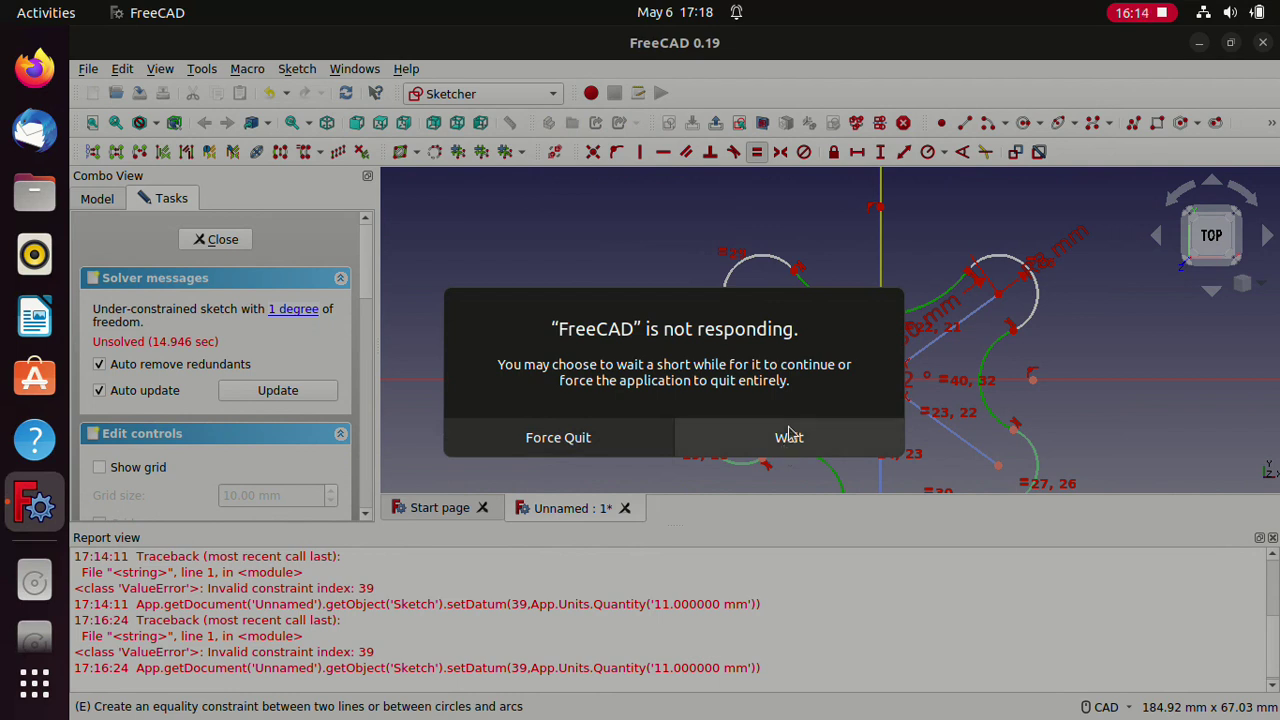
Step: Wait out the hang until the sketch redraws, under-constrained at 32 degrees of freedom
click(788, 435)
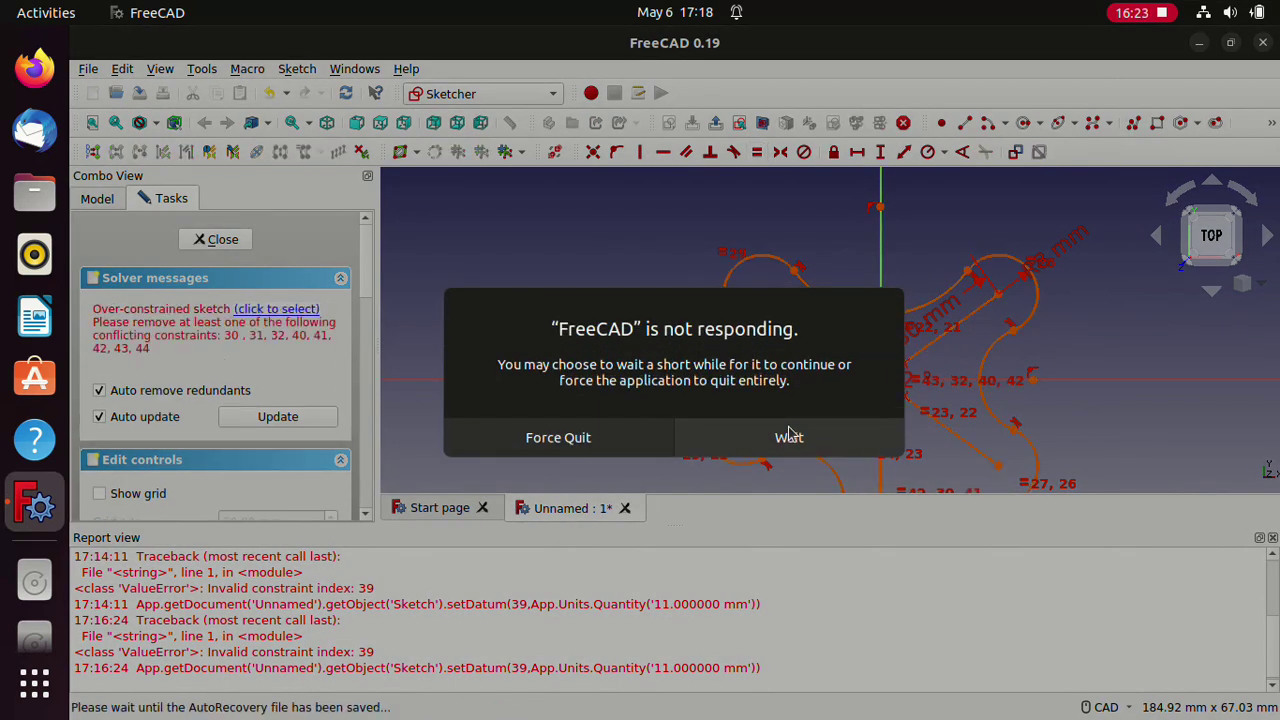
click(789, 437)
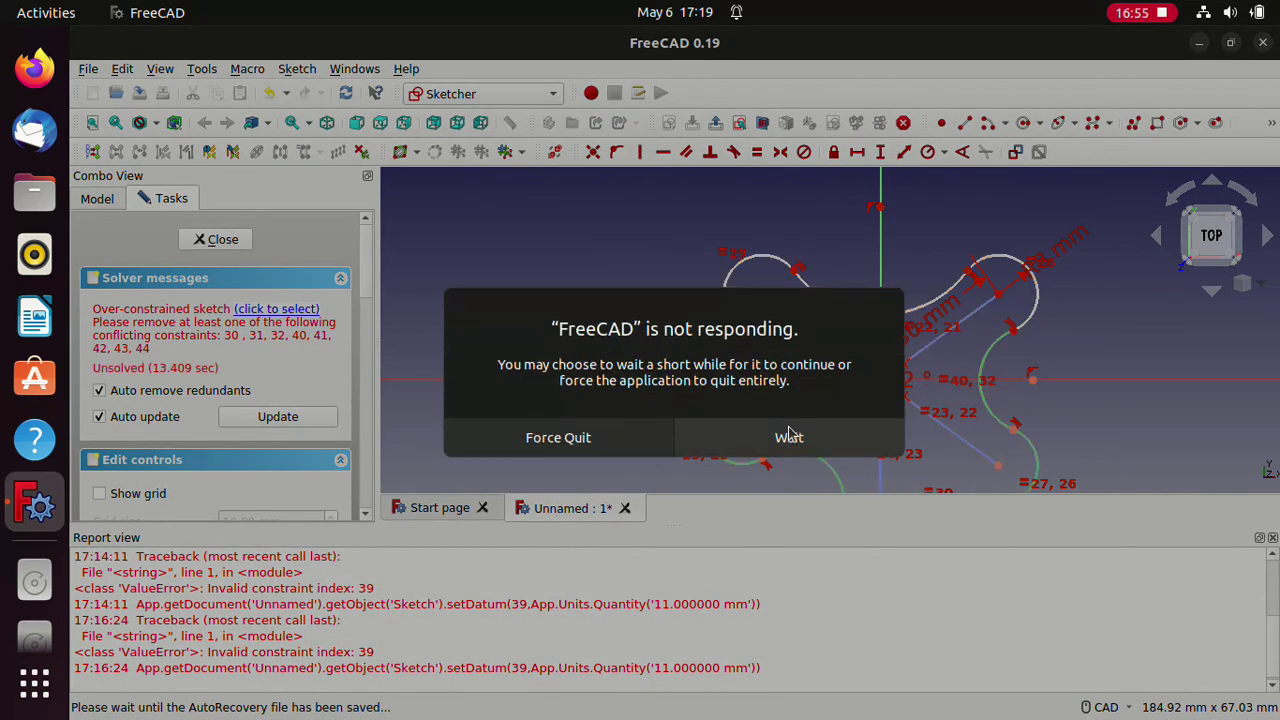
click(789, 437)
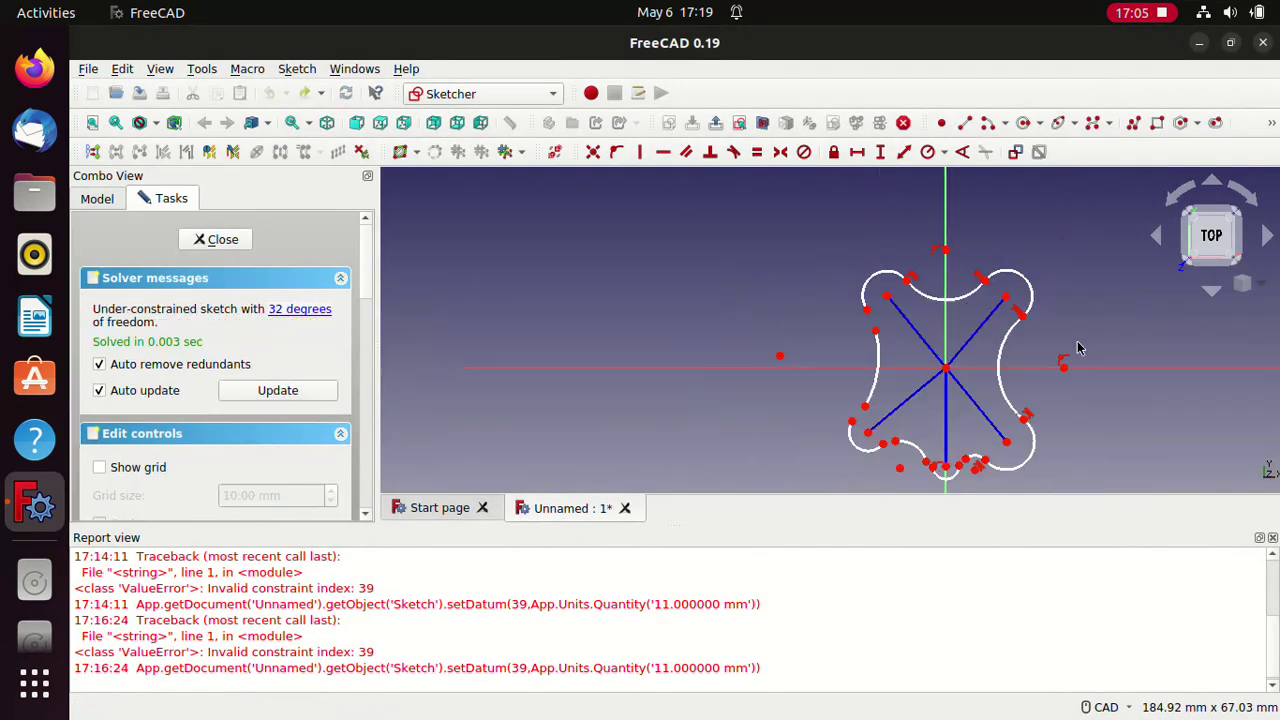
scroll(1085, 347, up, 5)
Step: Redo the reverted constraints with Edit > Redo and Ctrl+Y until the sketch is at 4 degrees of freedom
scroll(1052, 342, down, 3)
scroll(1049, 342, down, 2)
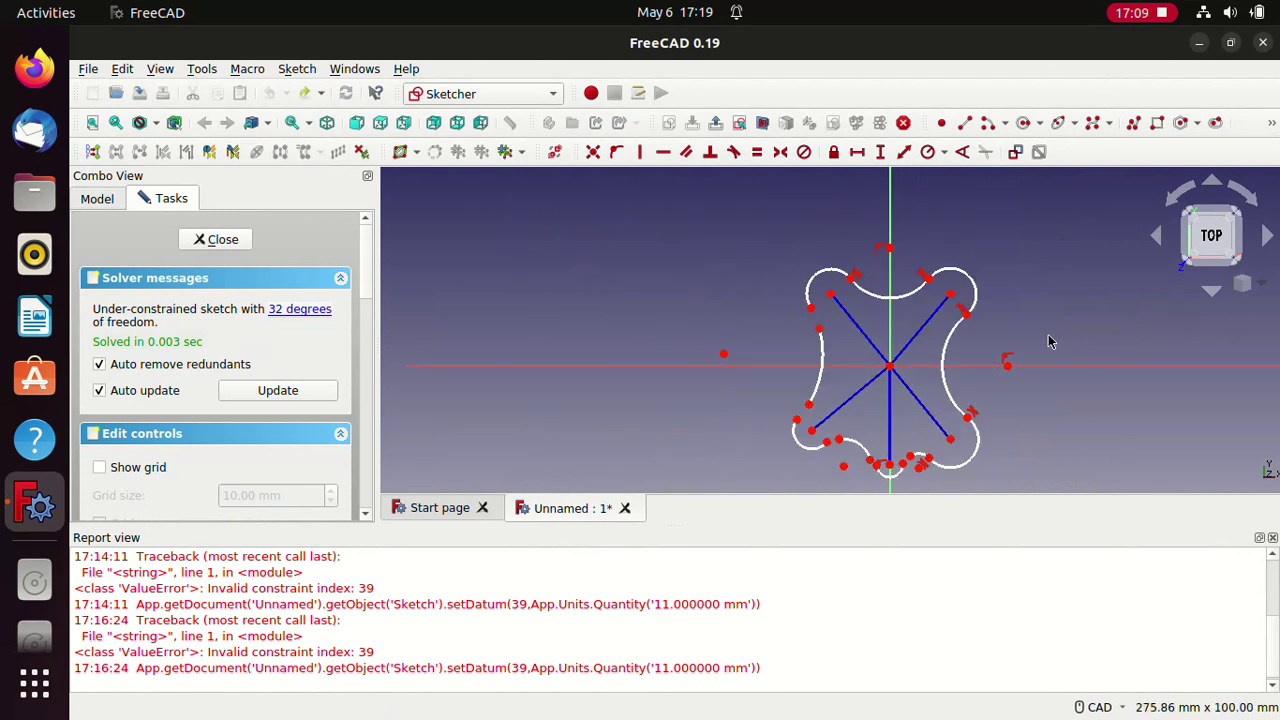
click(84, 70)
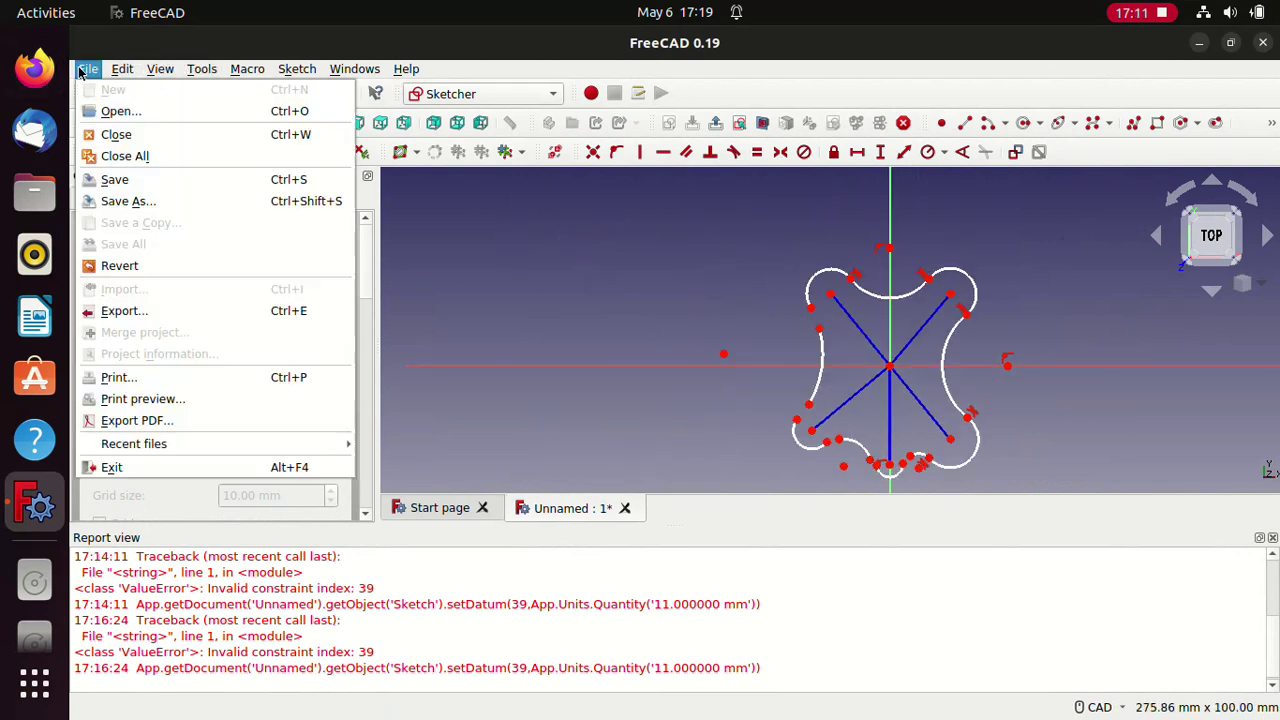
mouse_move(122, 69)
click(133, 115)
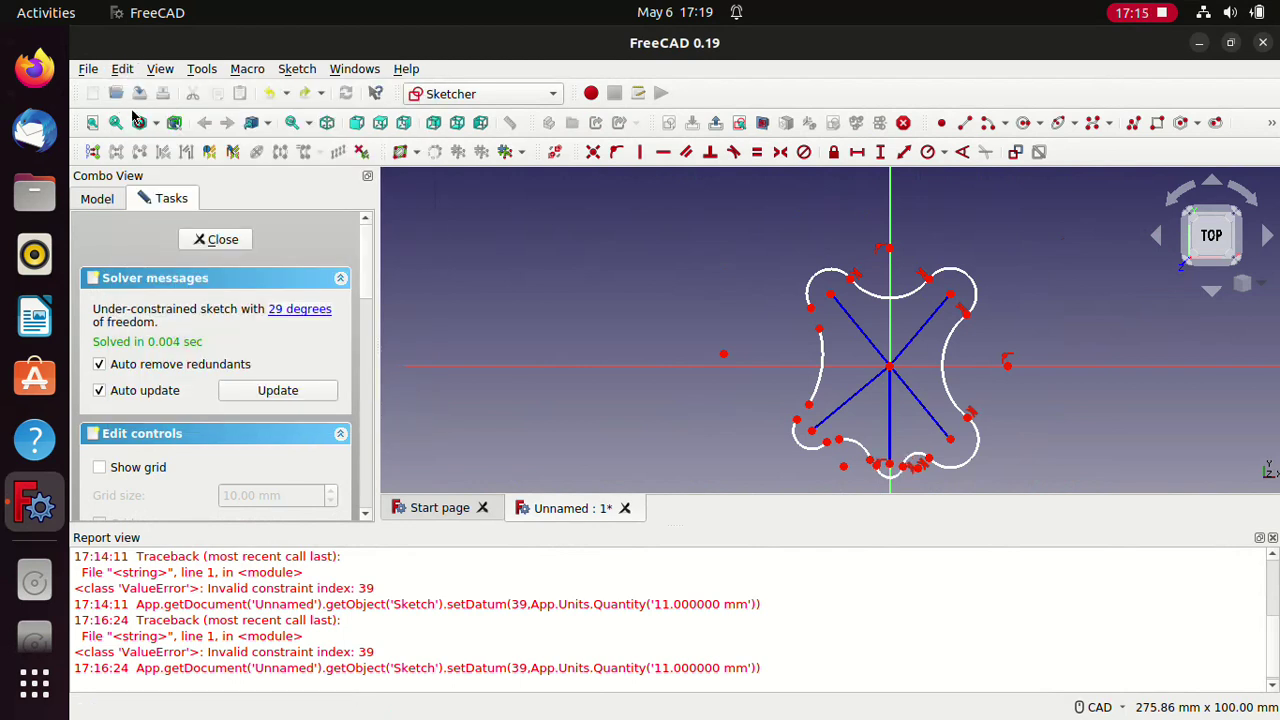
key(ctrl+y)
key(ctrl+y)
key(ctrl+y)
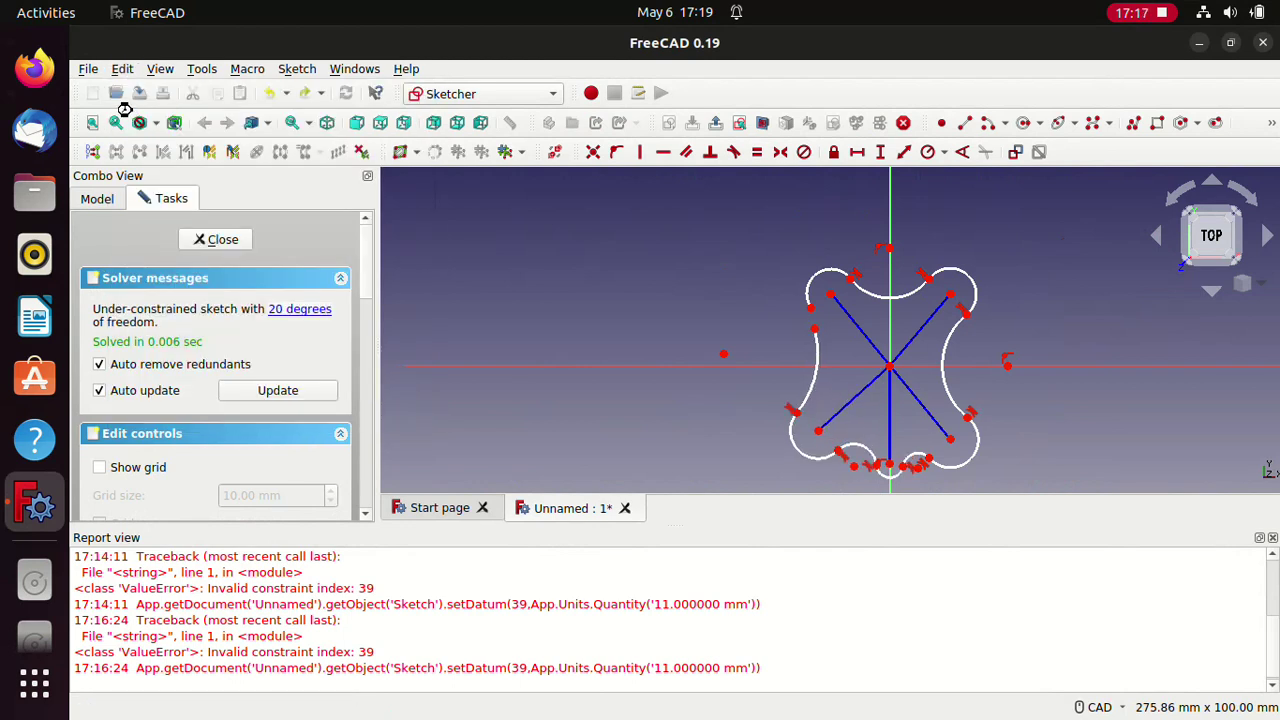
key(ctrl+y)
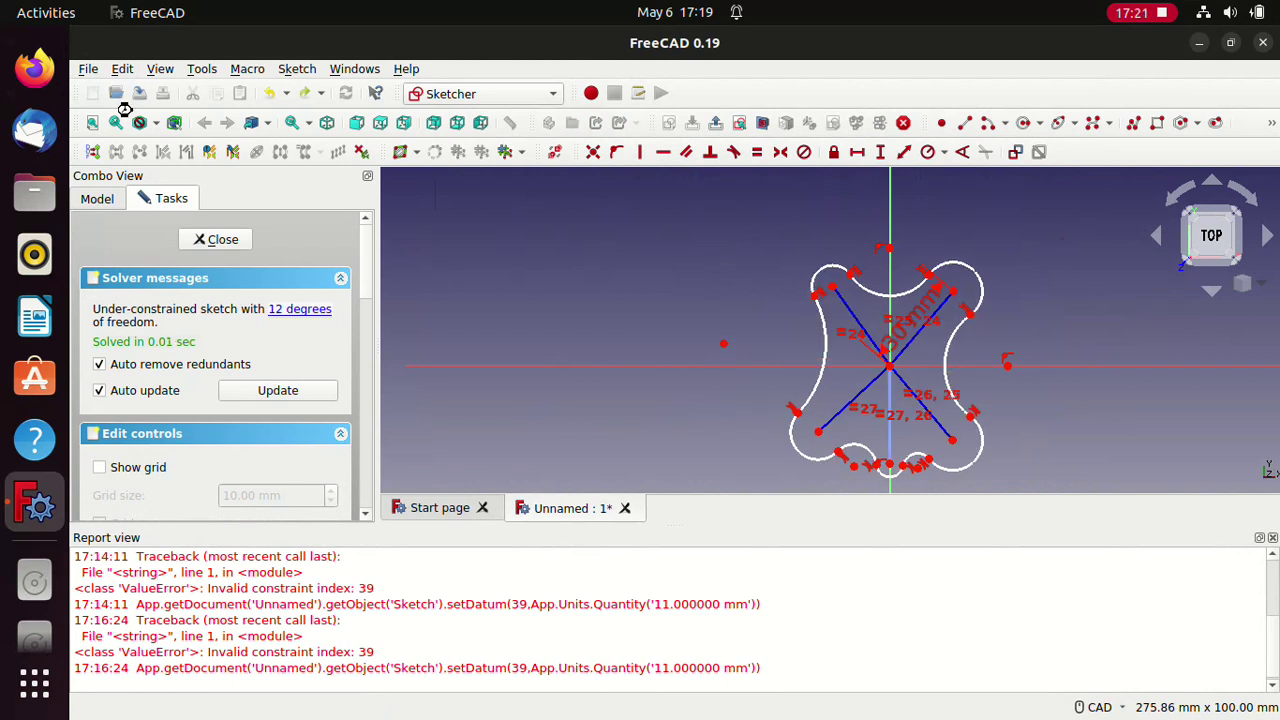
key(ctrl+y)
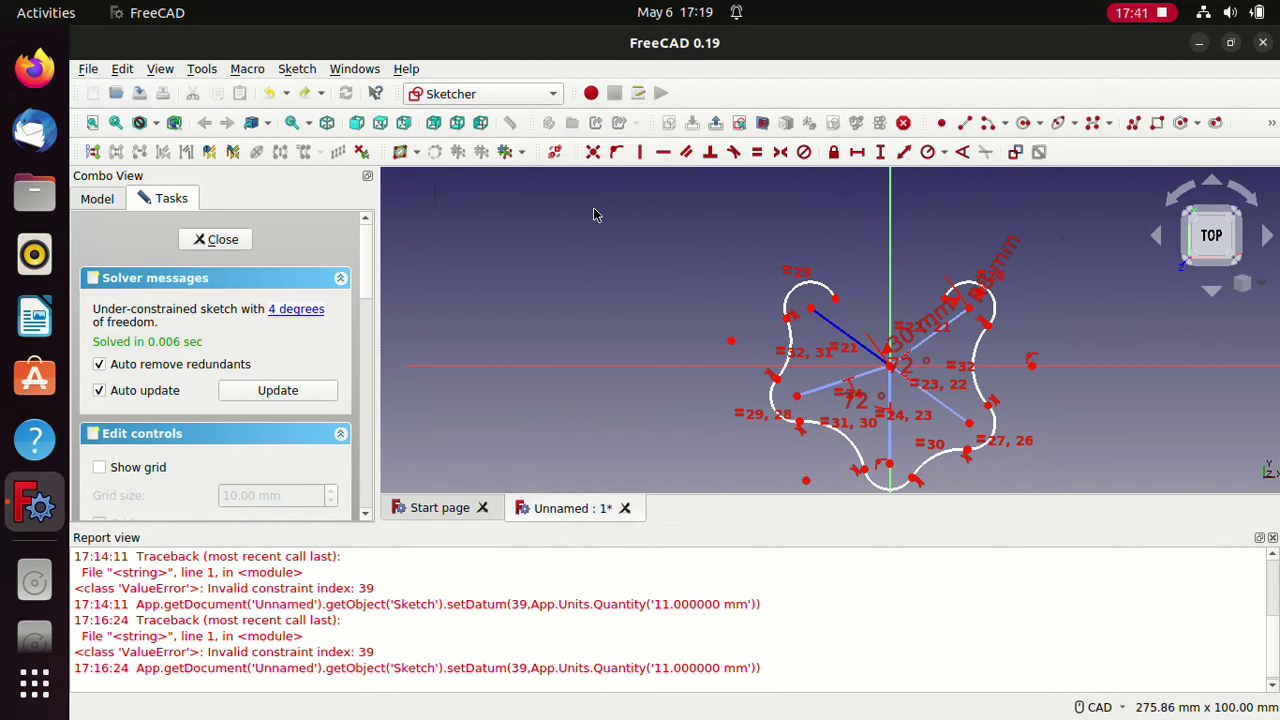
key(ctrl+z)
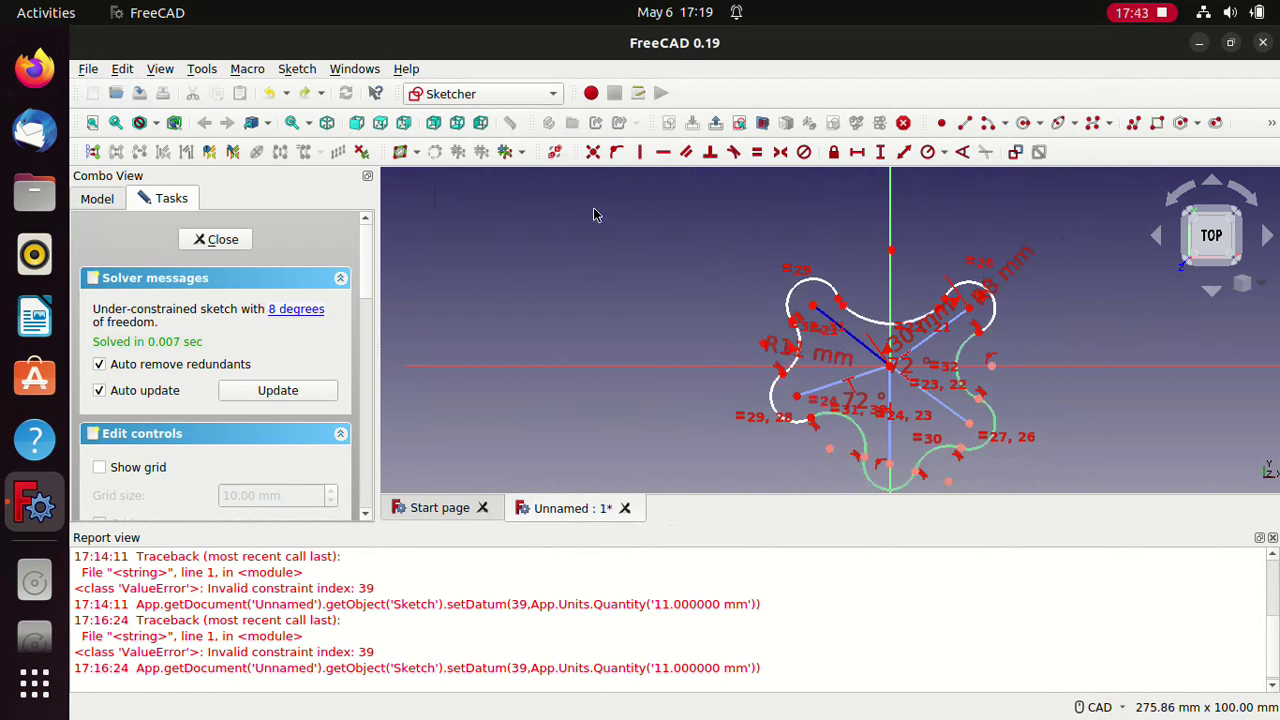
key(ctrl+y)
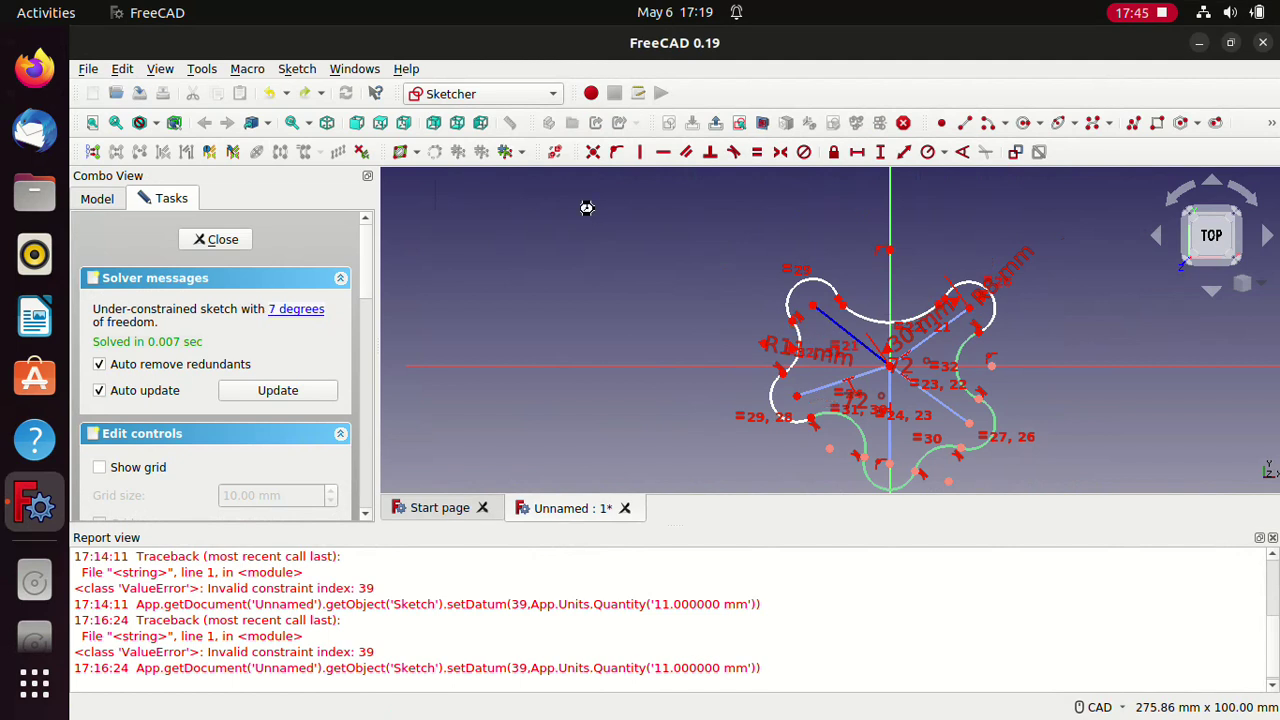
key(ctrl+y)
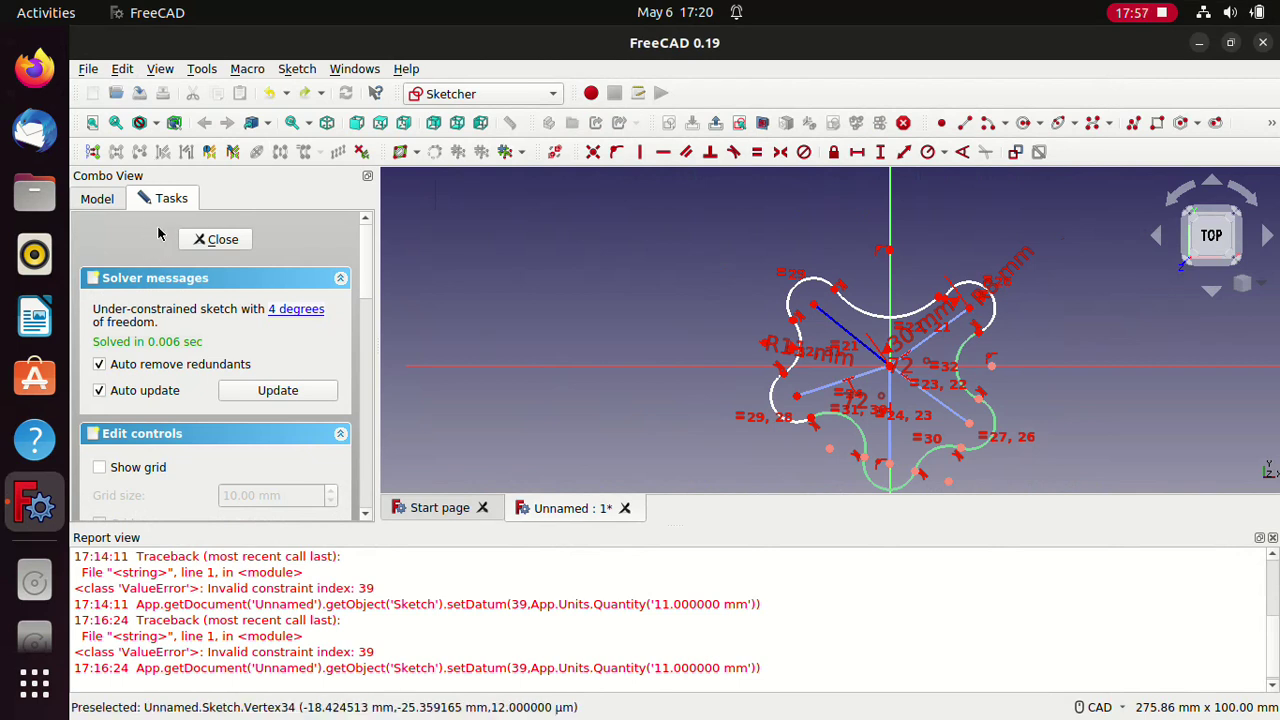
click(111, 204)
Step: Delete every constraint in the sketch, leaving it at 70 degrees of freedom
click(170, 199)
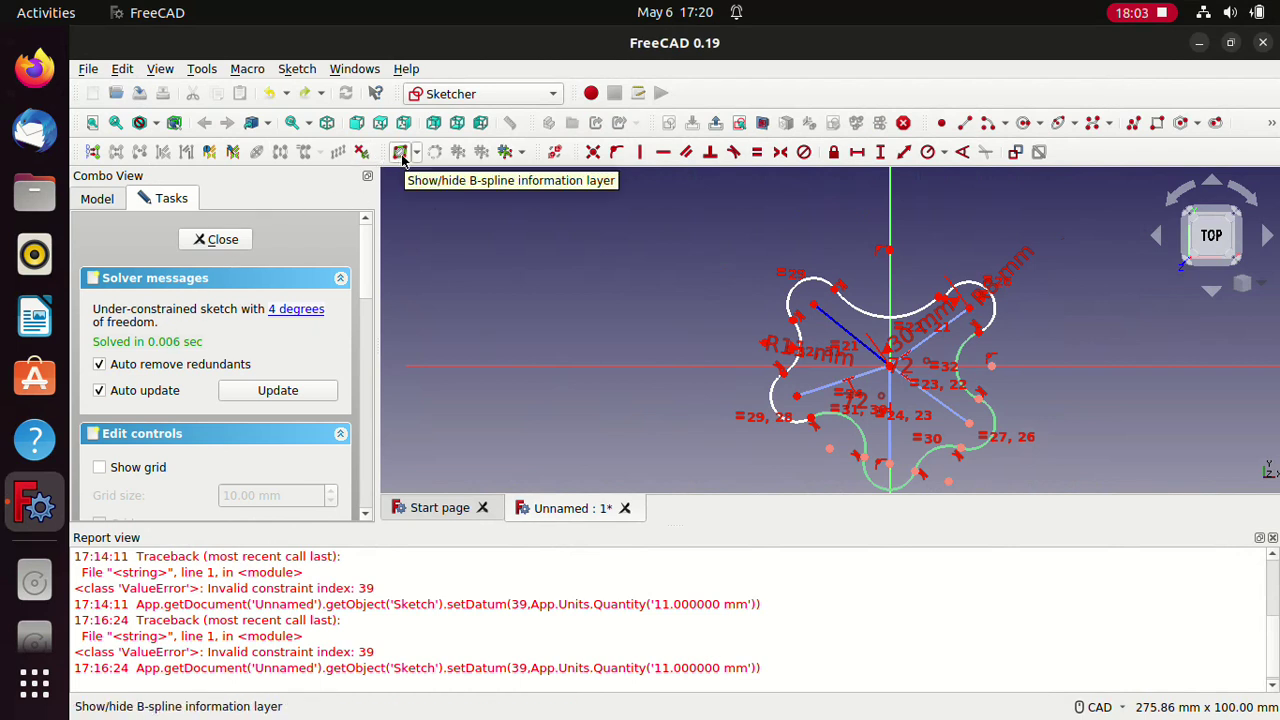
click(363, 152)
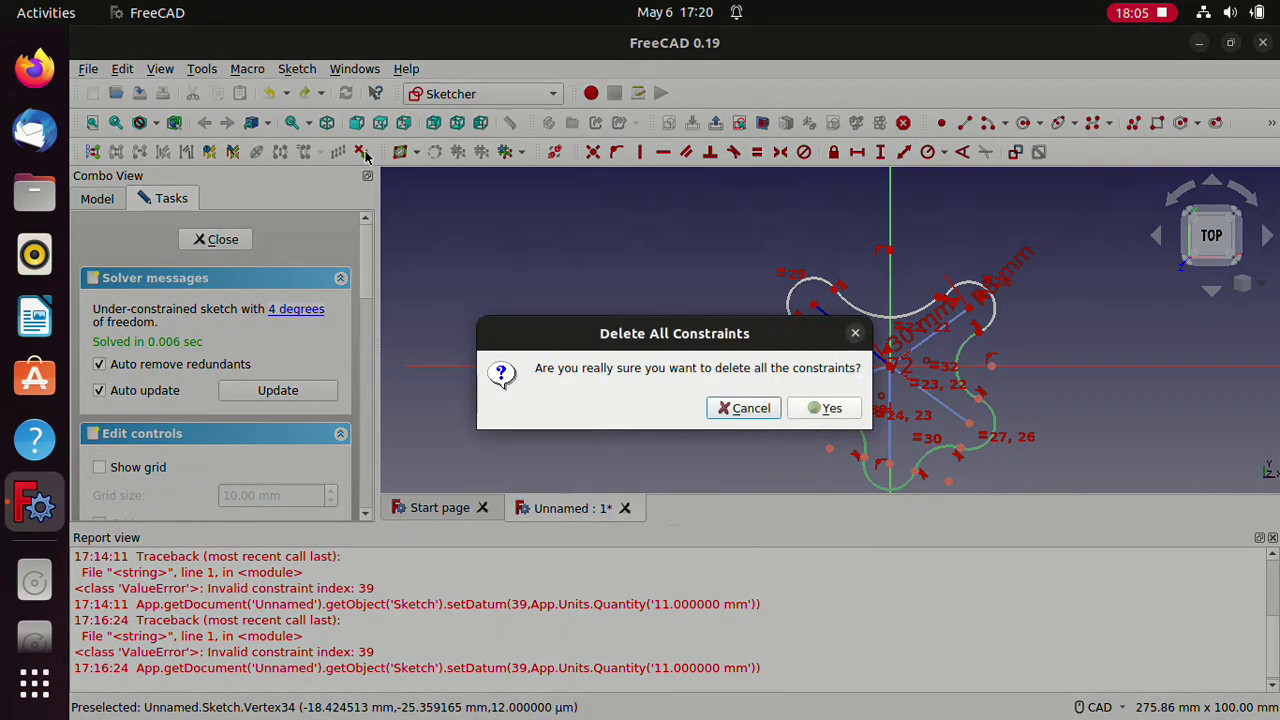
click(805, 410)
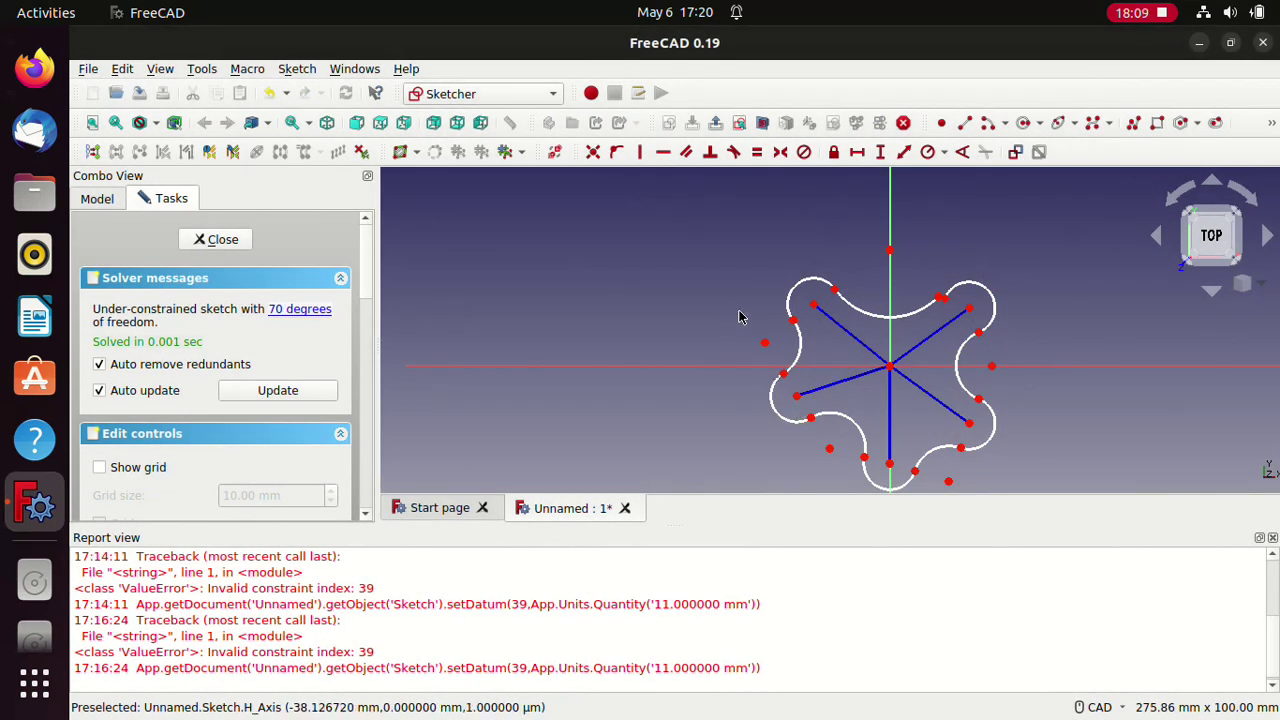
click(940, 301)
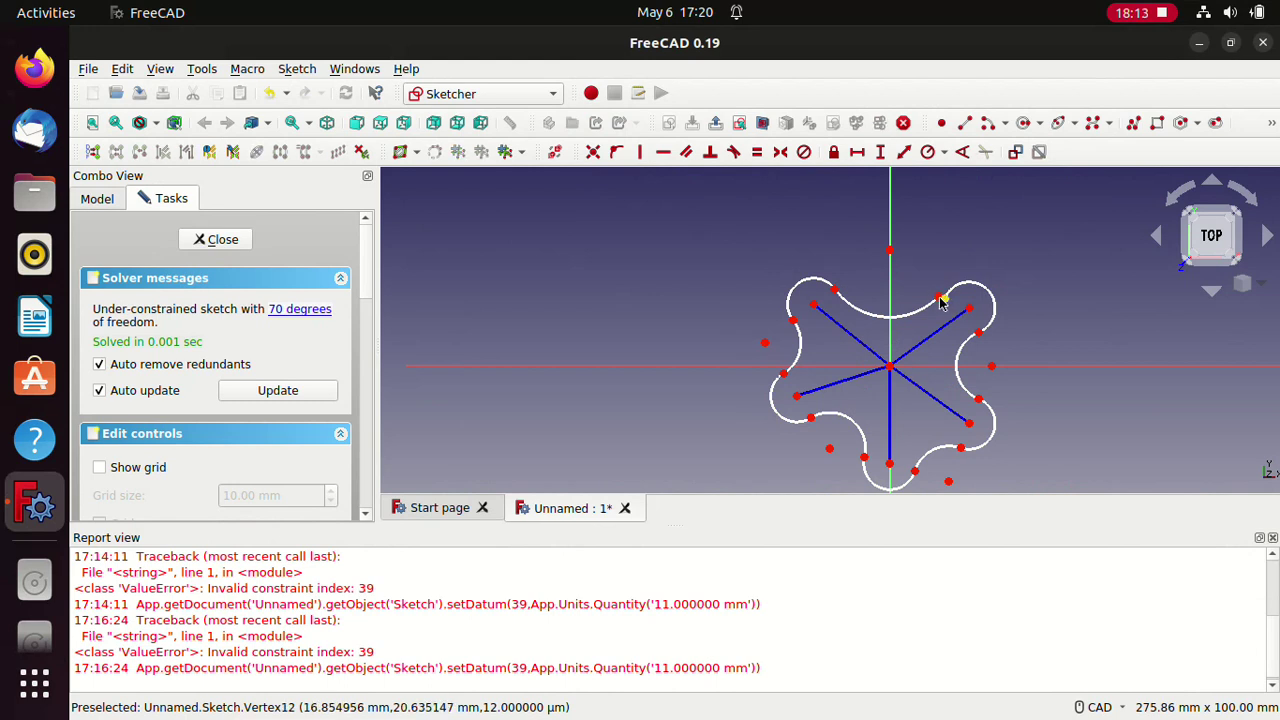
click(742, 154)
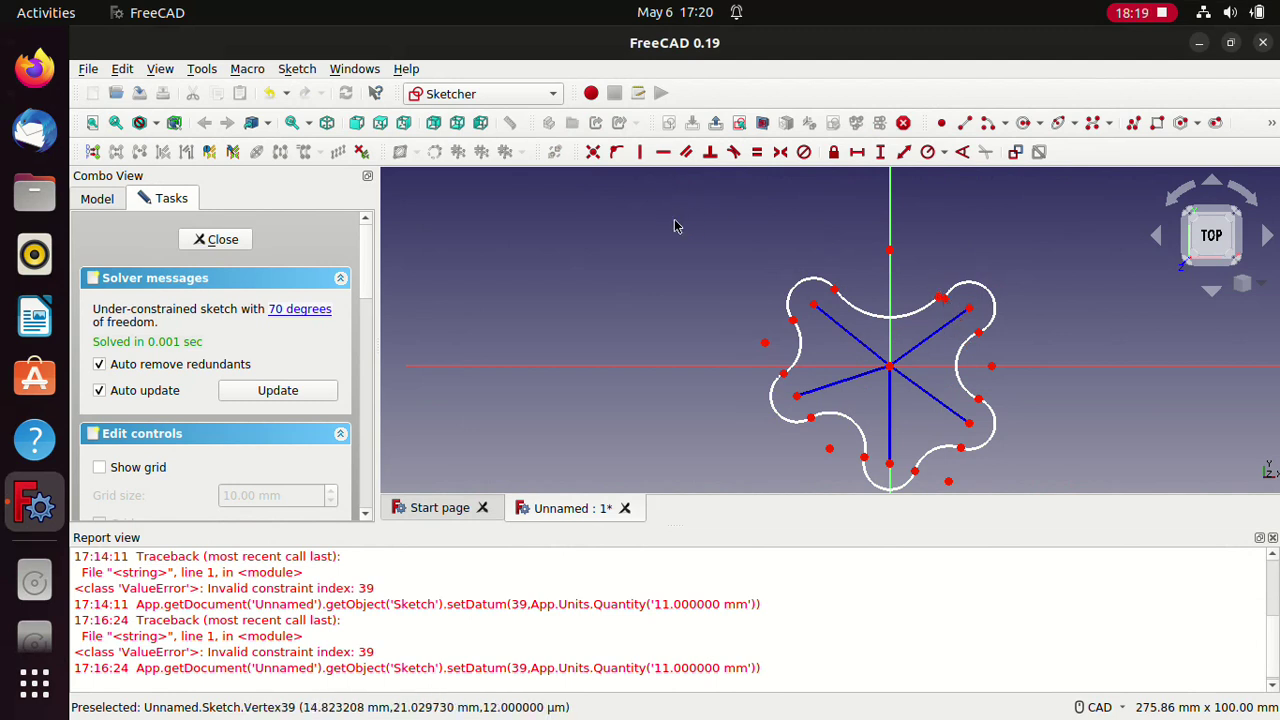
Step: Make the upper-right joint tangent and constrain the five inner arcs equal
click(938, 300)
click(734, 153)
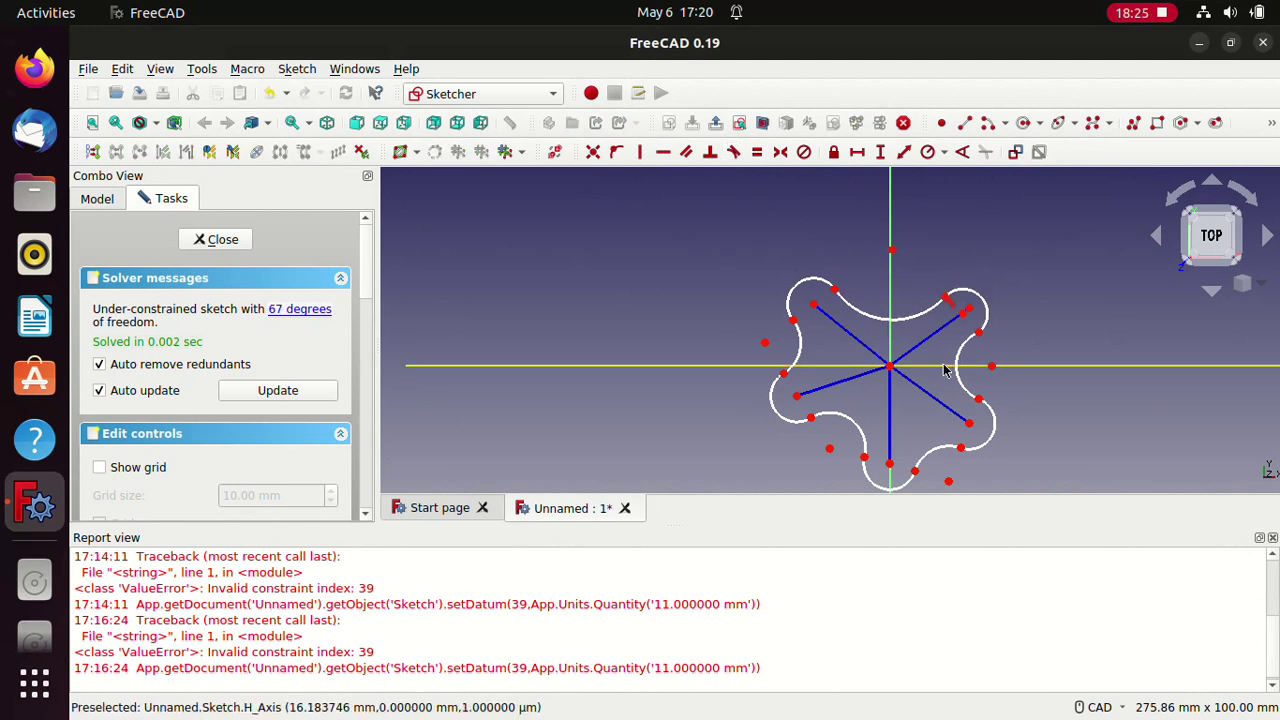
click(895, 319)
click(800, 352)
click(842, 421)
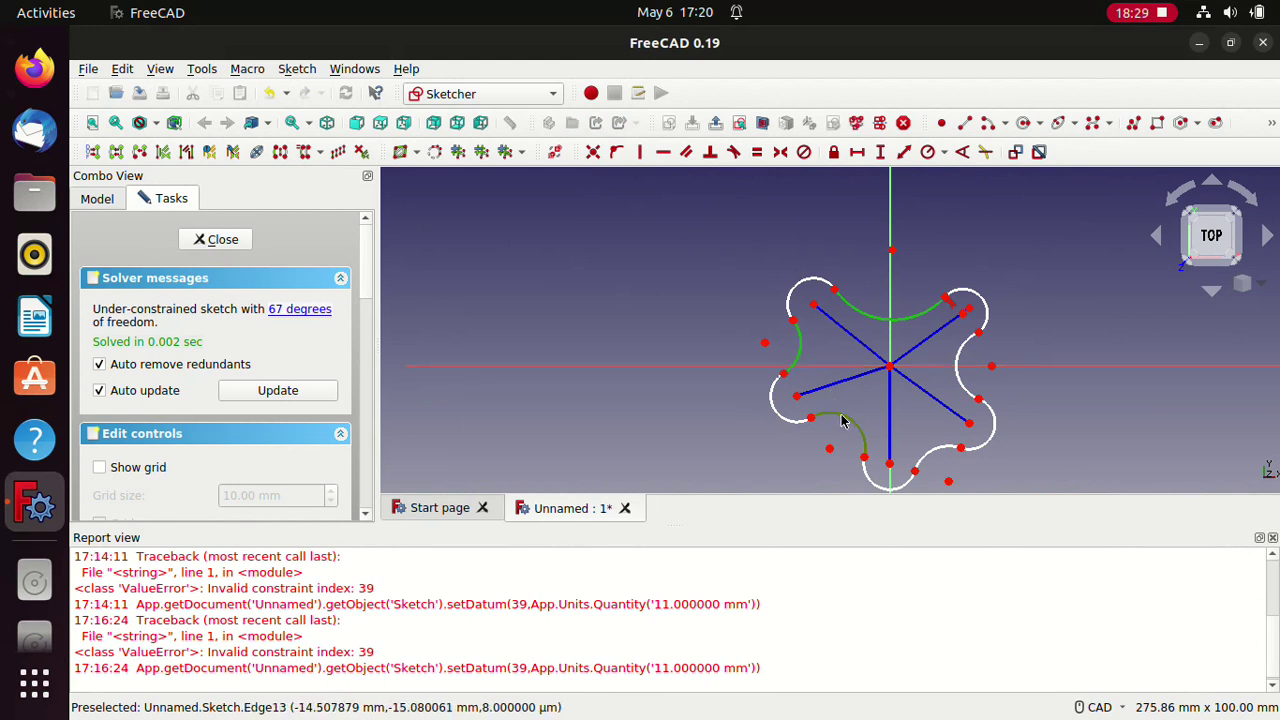
click(940, 447)
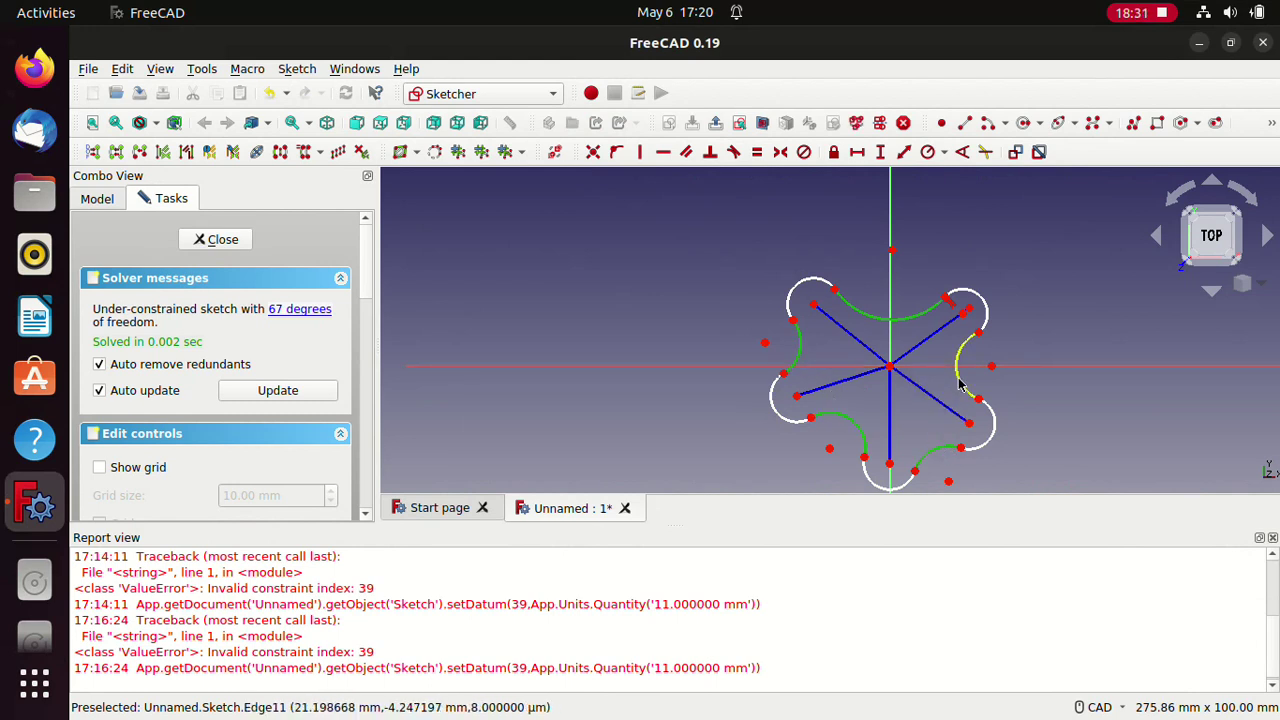
click(958, 383)
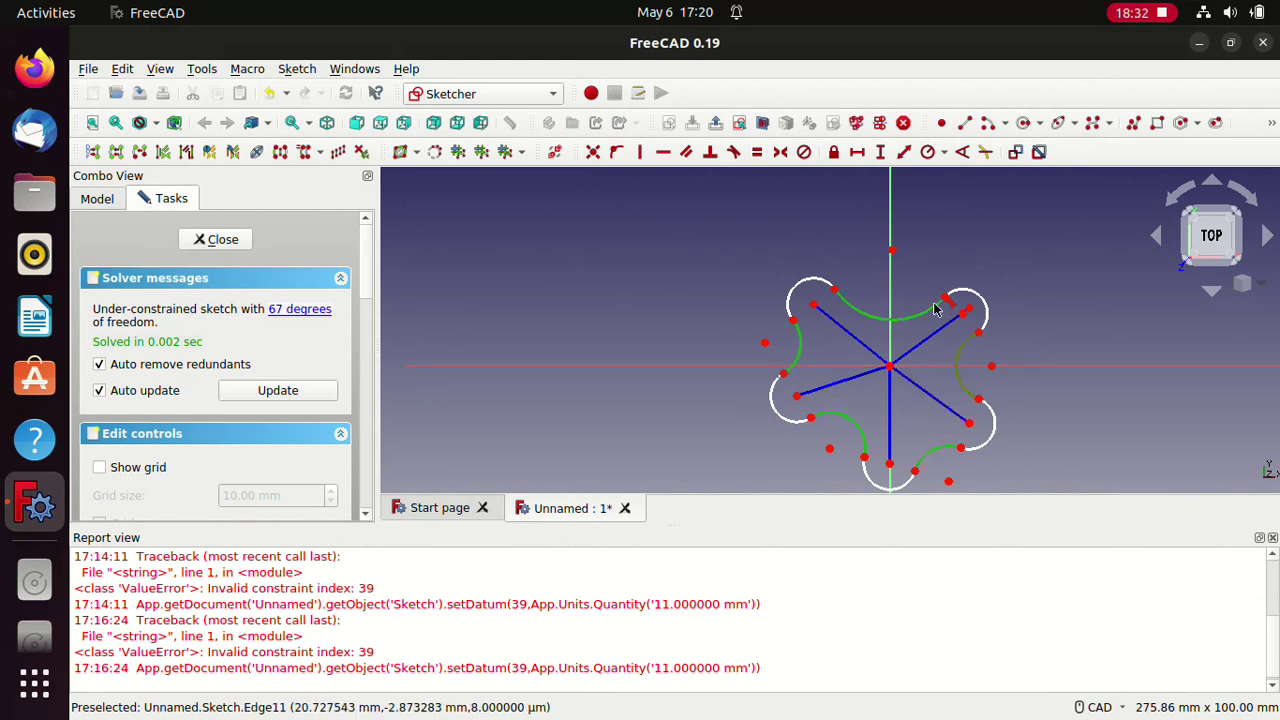
click(757, 153)
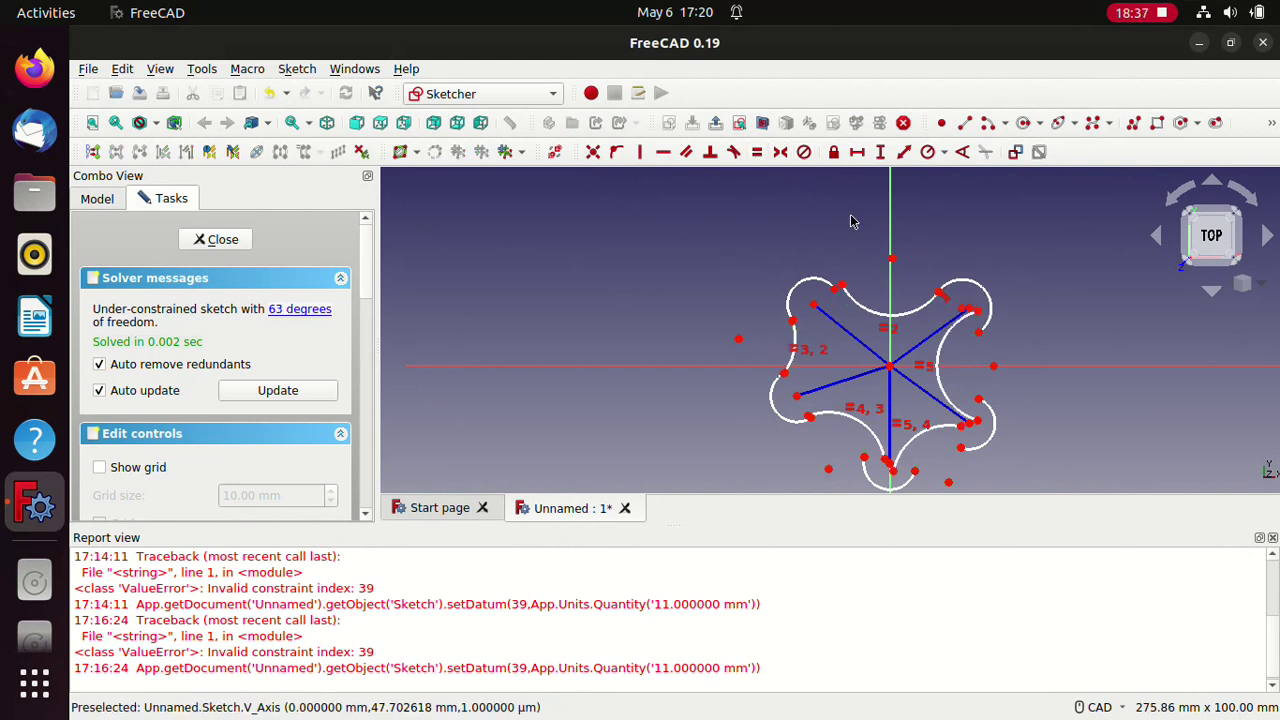
Step: Make the arc joints tangent at the upper-left, upper-right, left and lower-left
click(841, 288)
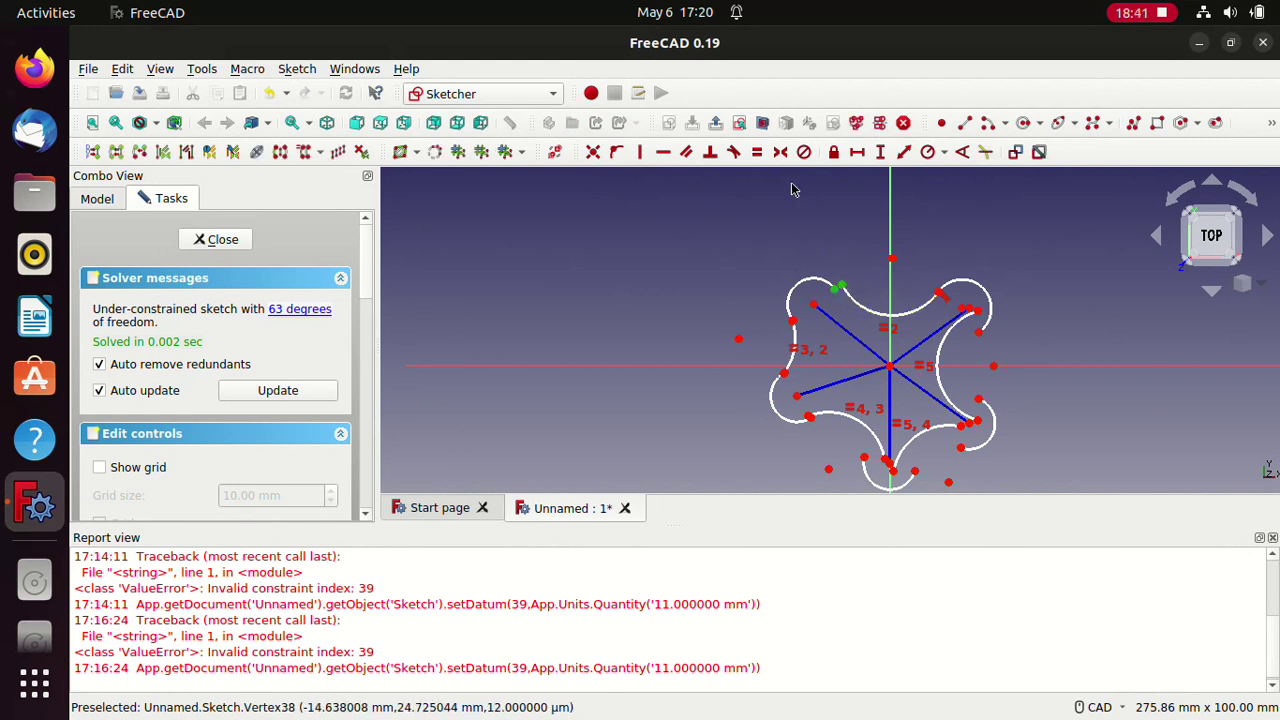
click(736, 157)
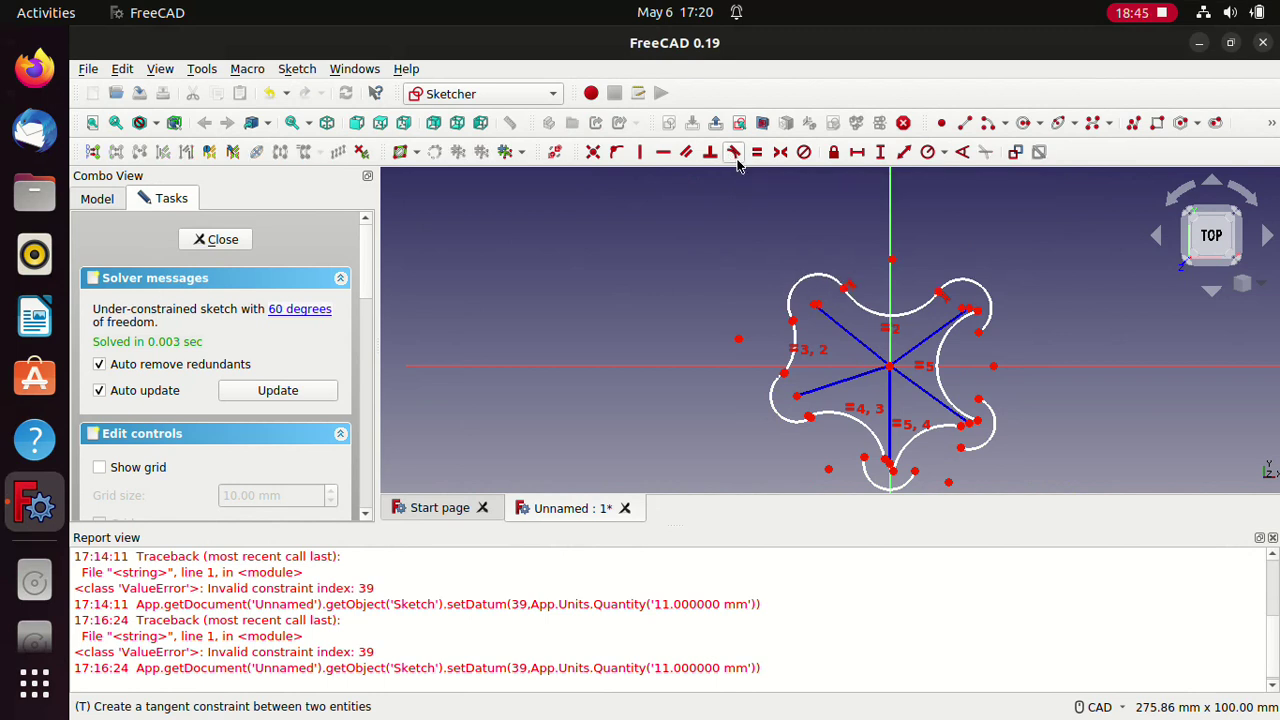
click(977, 312)
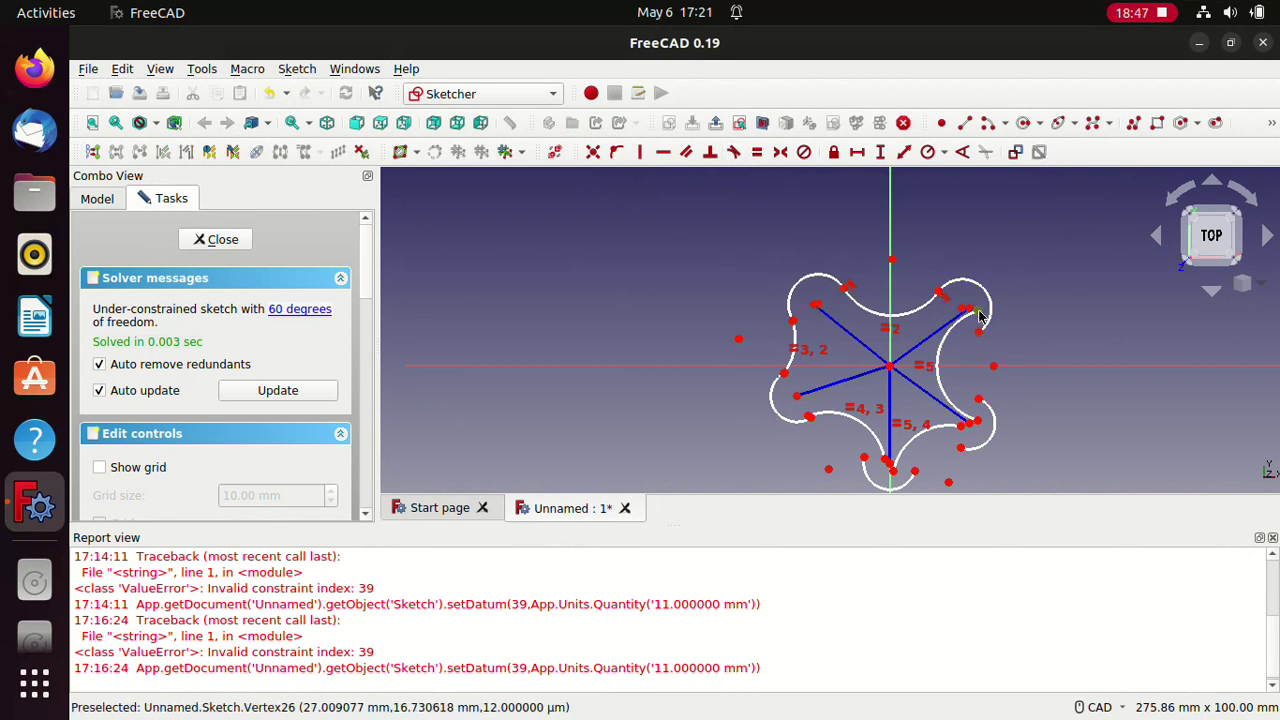
click(734, 152)
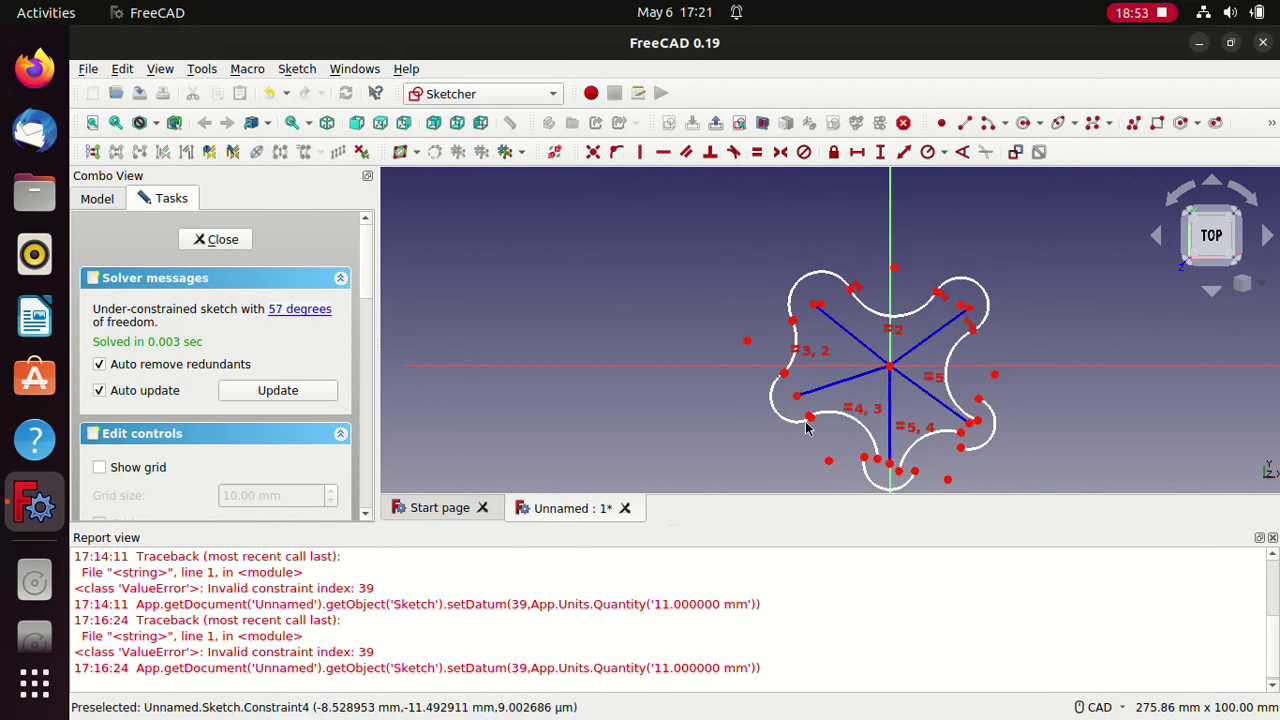
scroll(799, 392, up, 5)
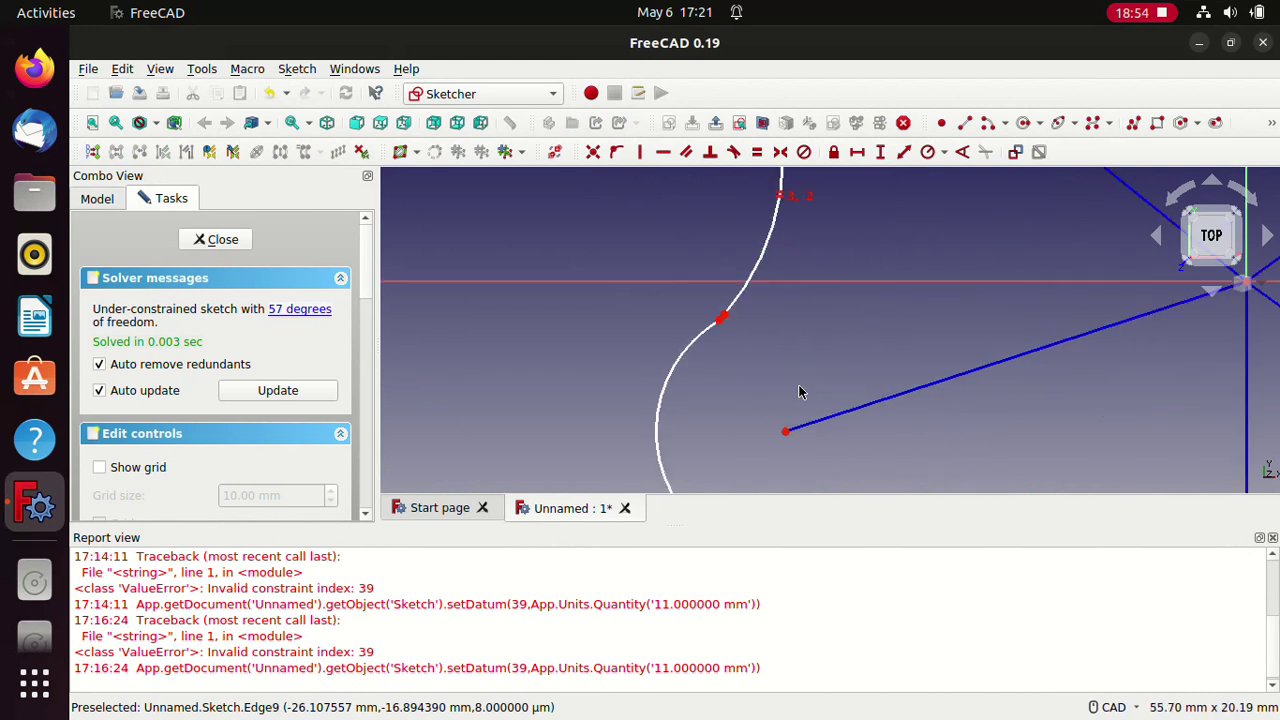
click(723, 319)
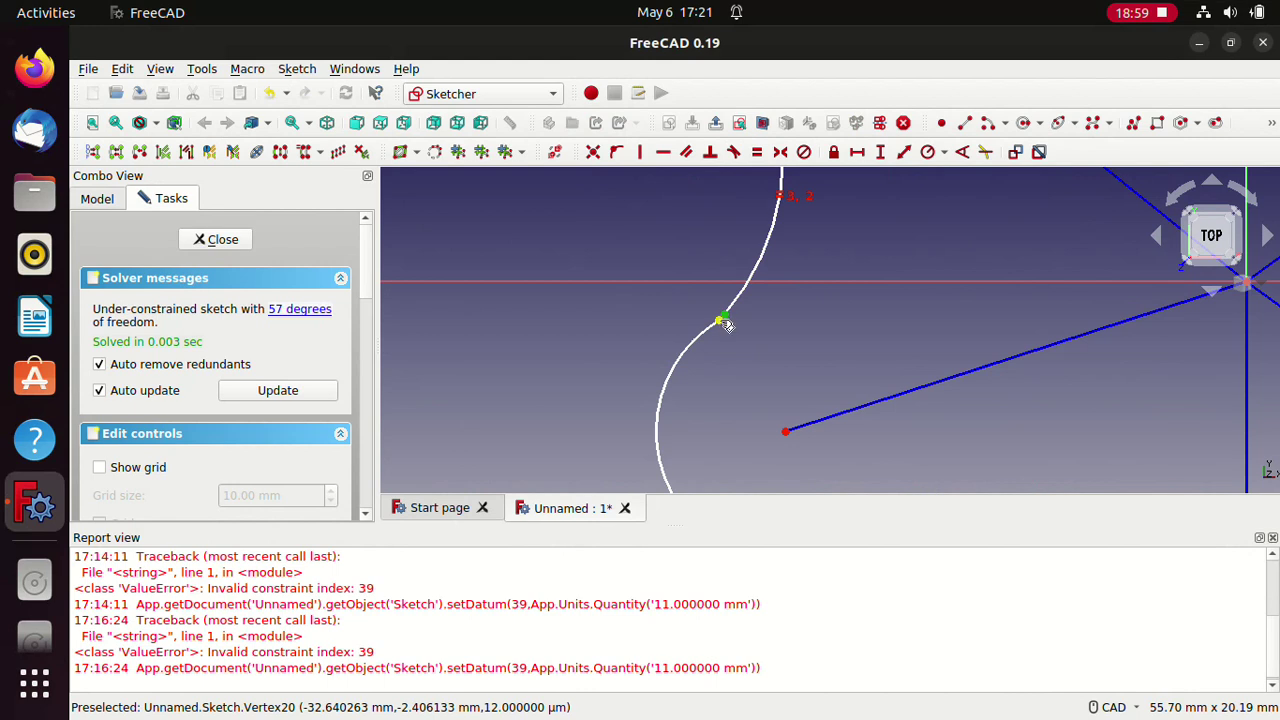
click(734, 151)
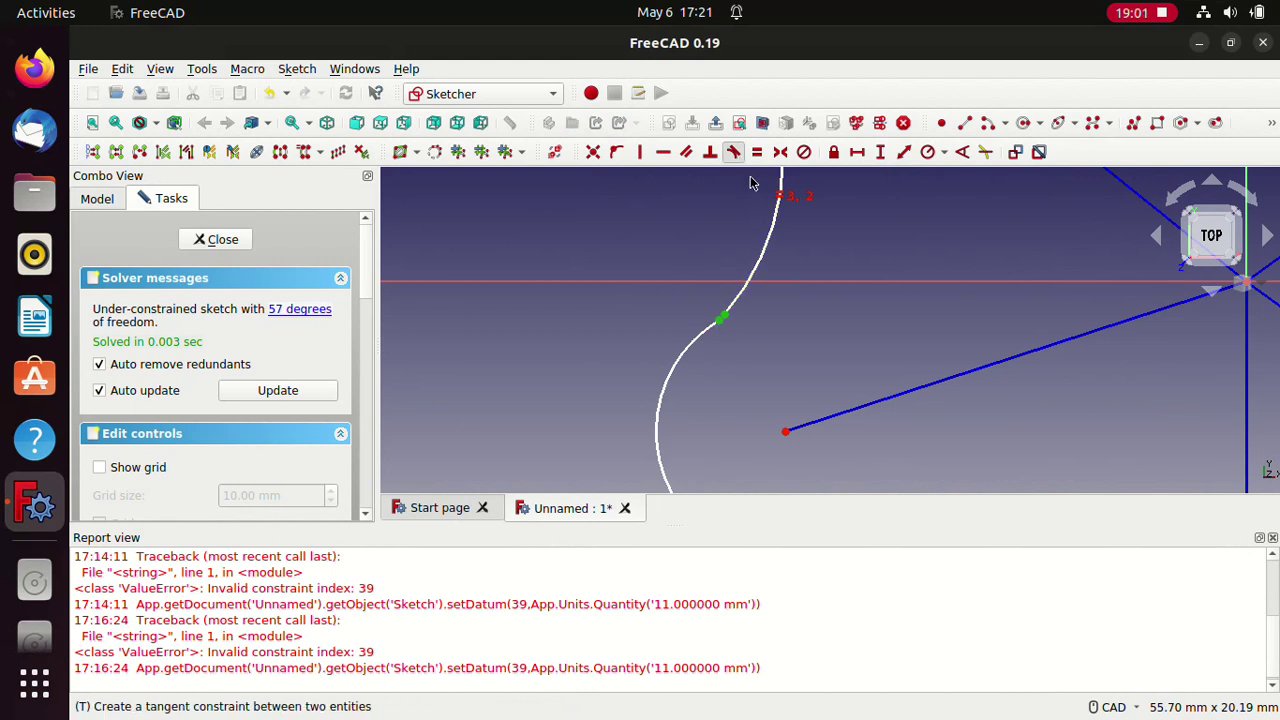
scroll(902, 318, down, 6)
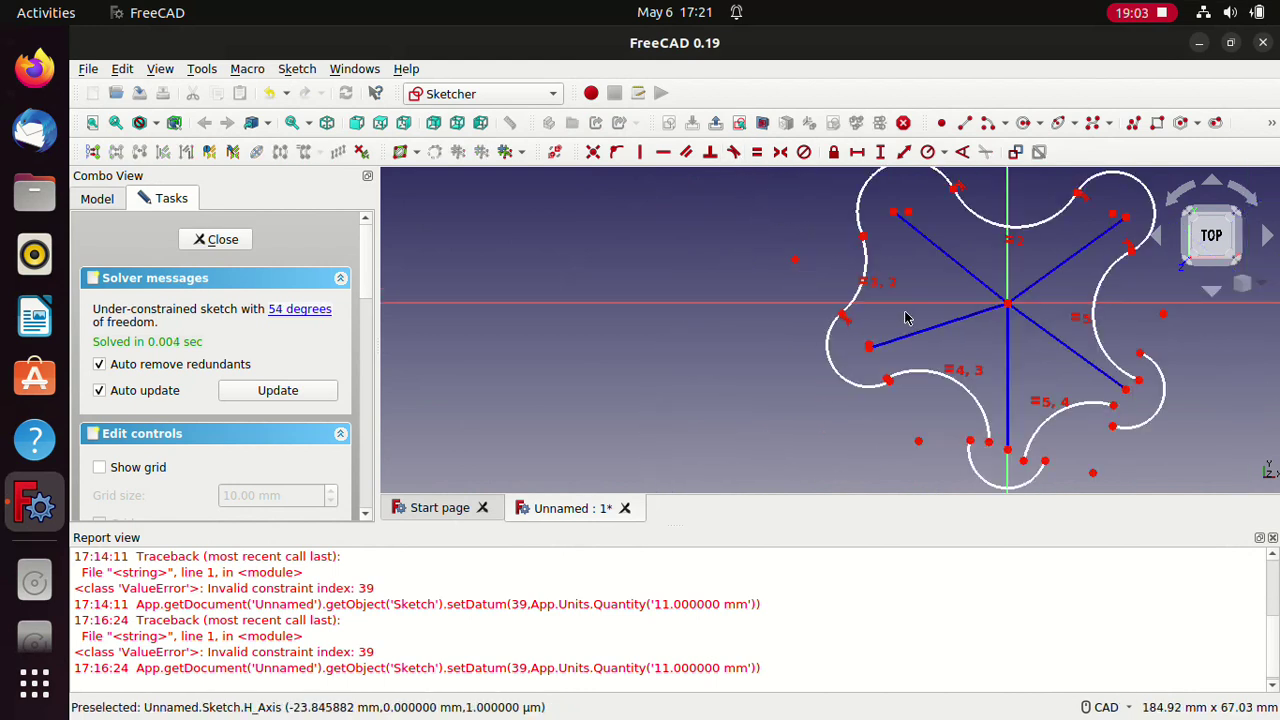
click(886, 381)
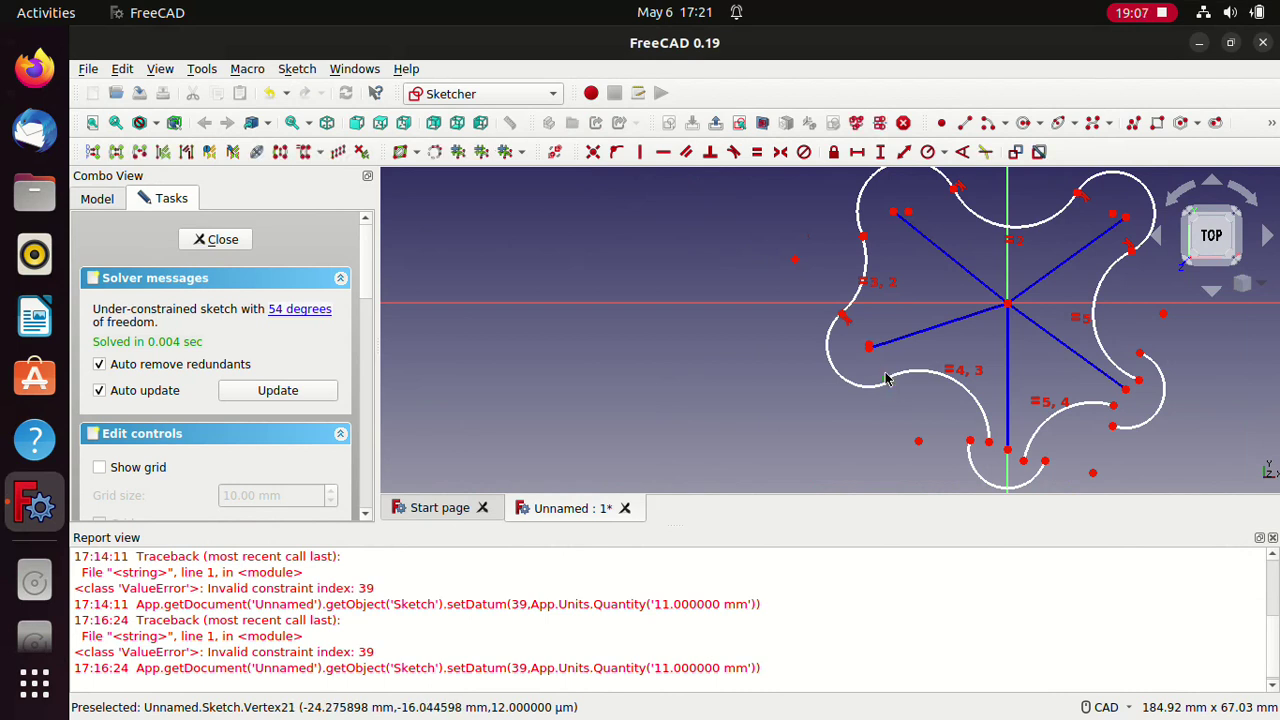
click(734, 153)
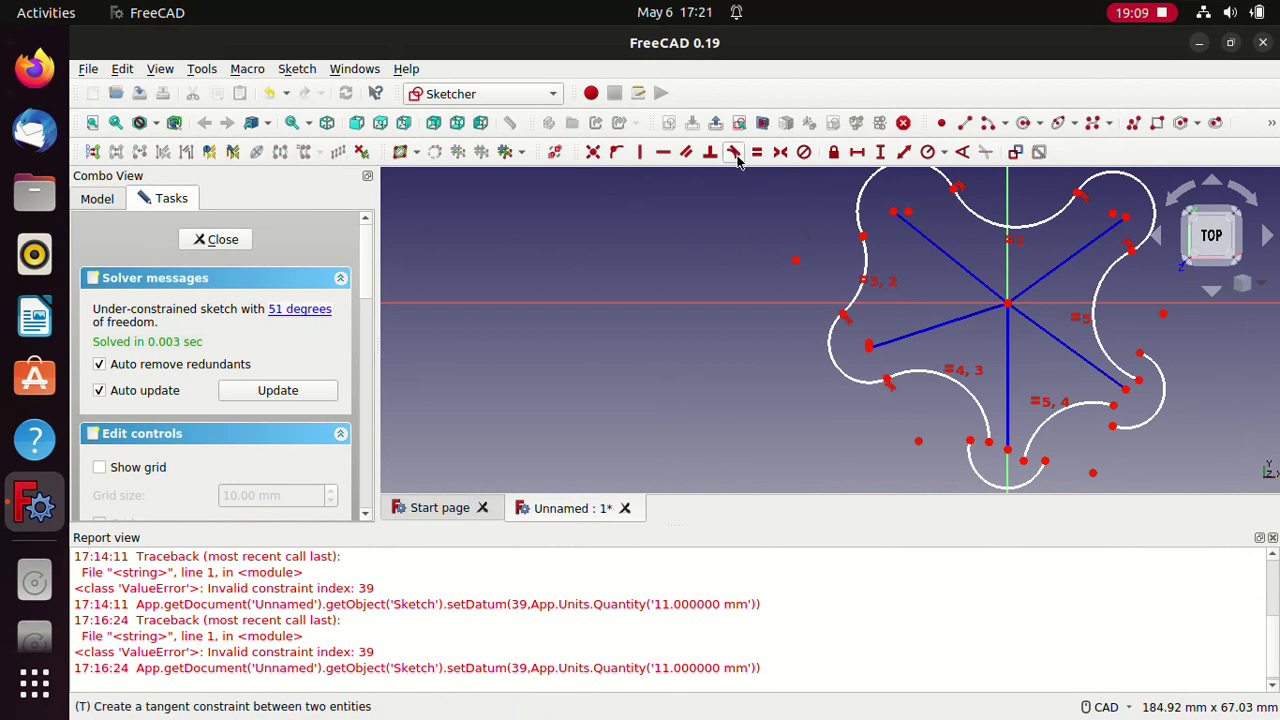
Step: Make the arc joints tangent at the bottom, bottom-right, lower-right and right side
click(970, 440)
click(990, 444)
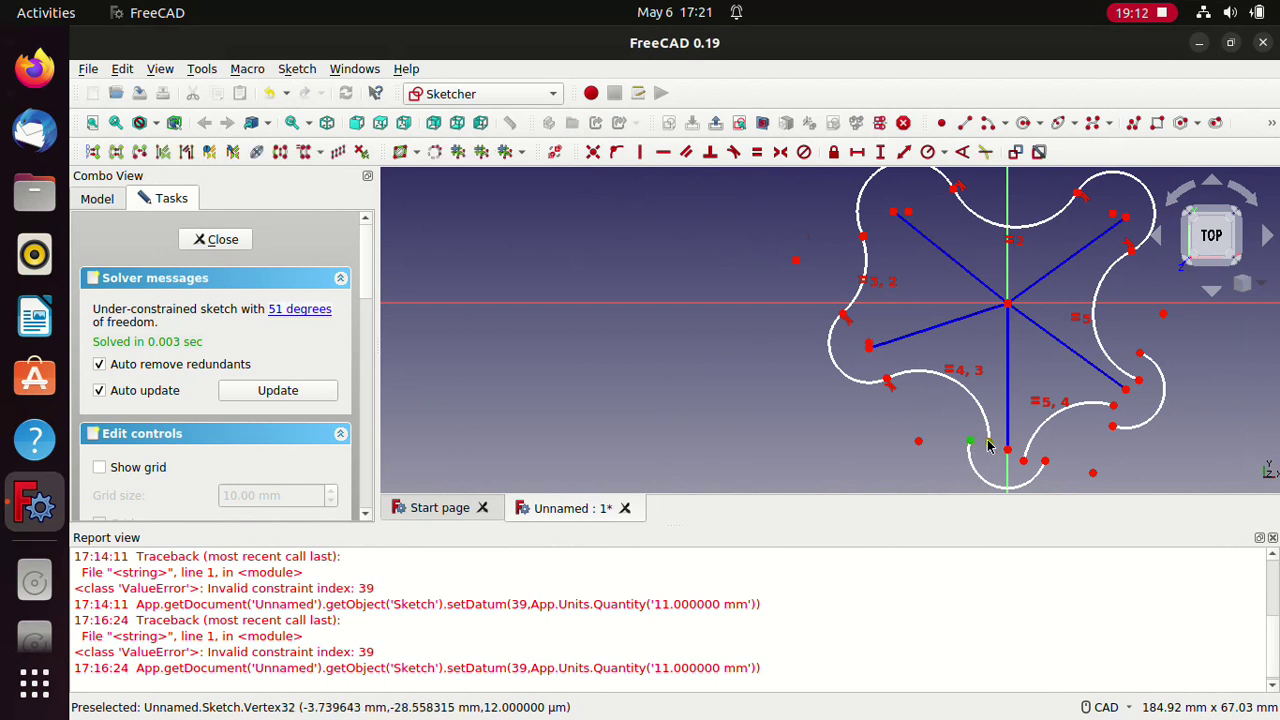
click(734, 153)
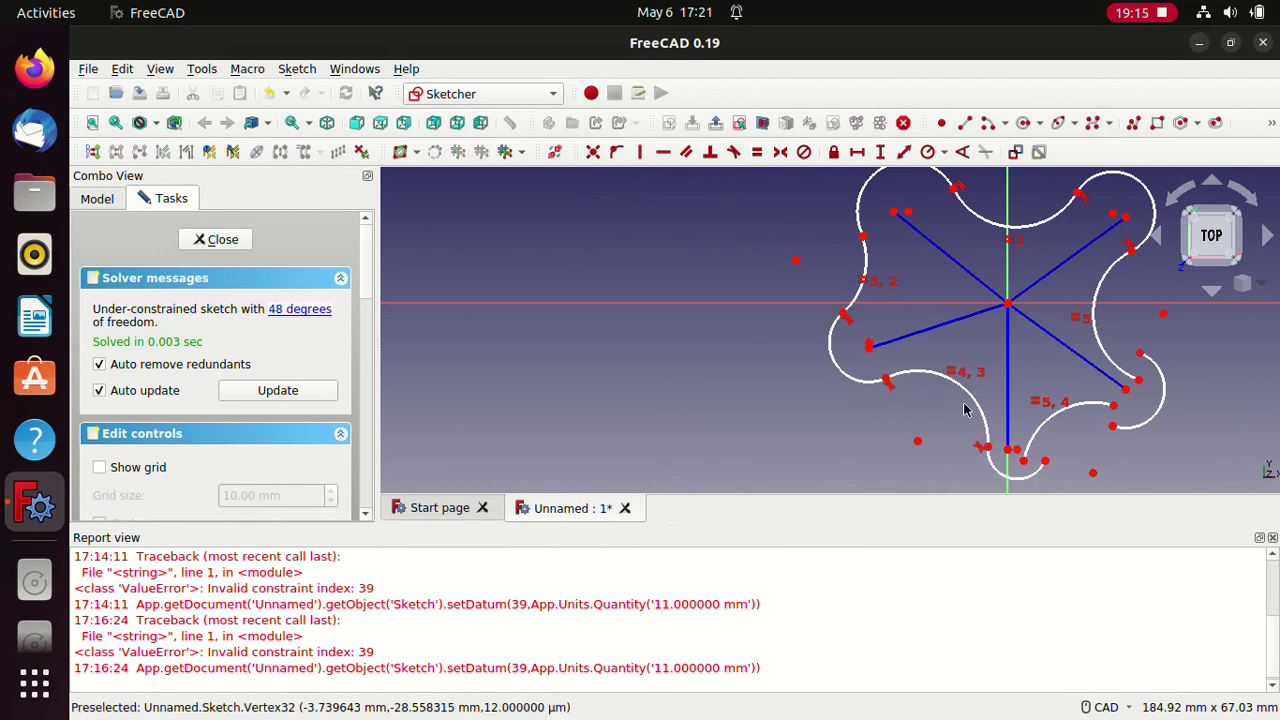
click(1023, 460)
click(1045, 463)
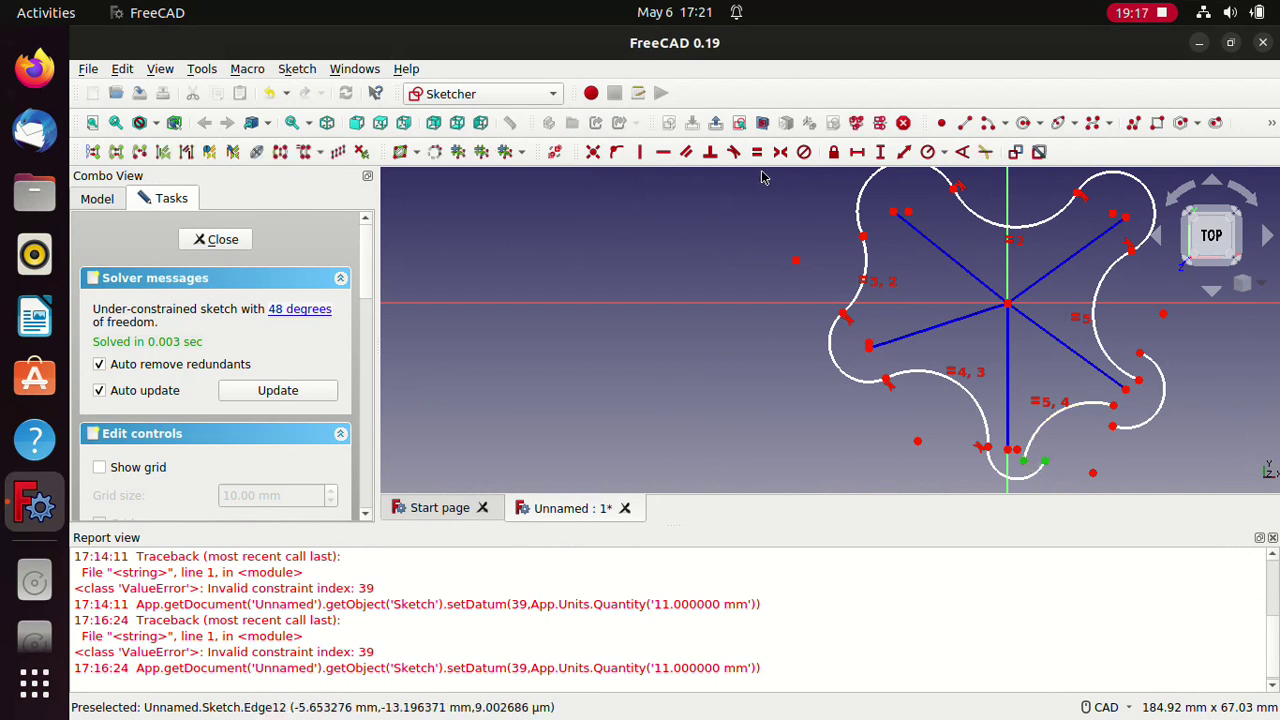
click(734, 153)
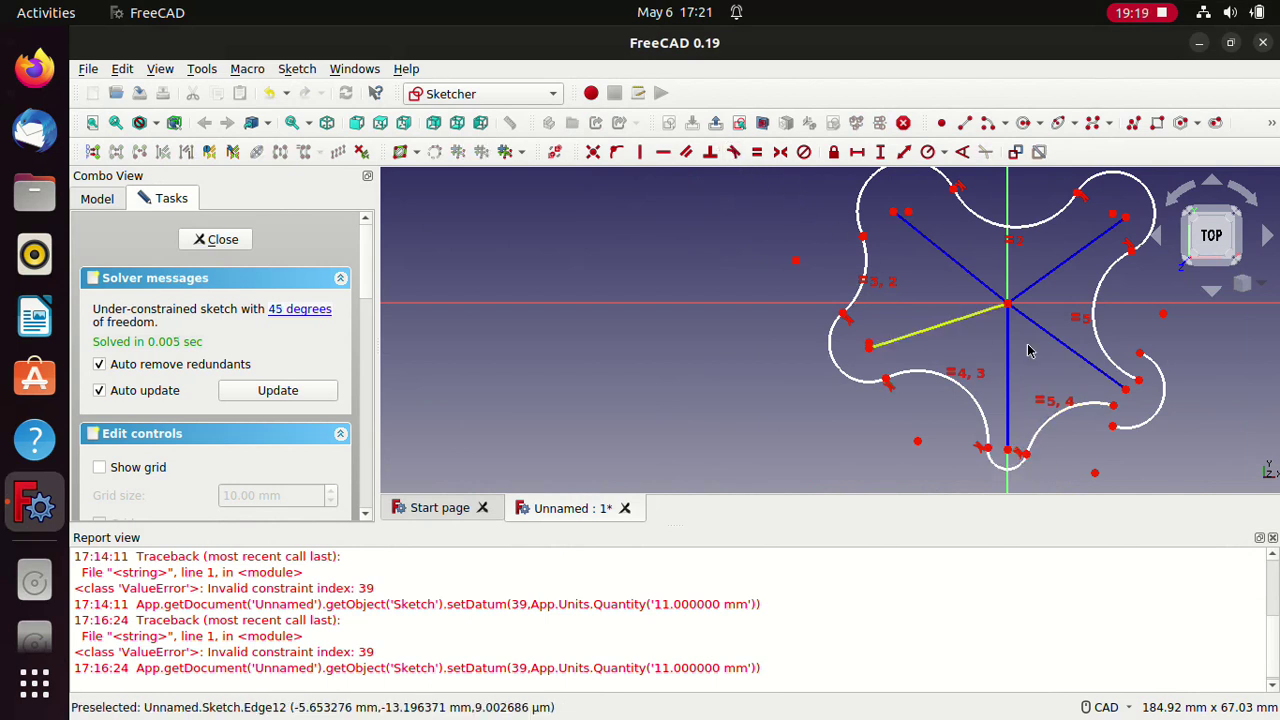
click(1113, 427)
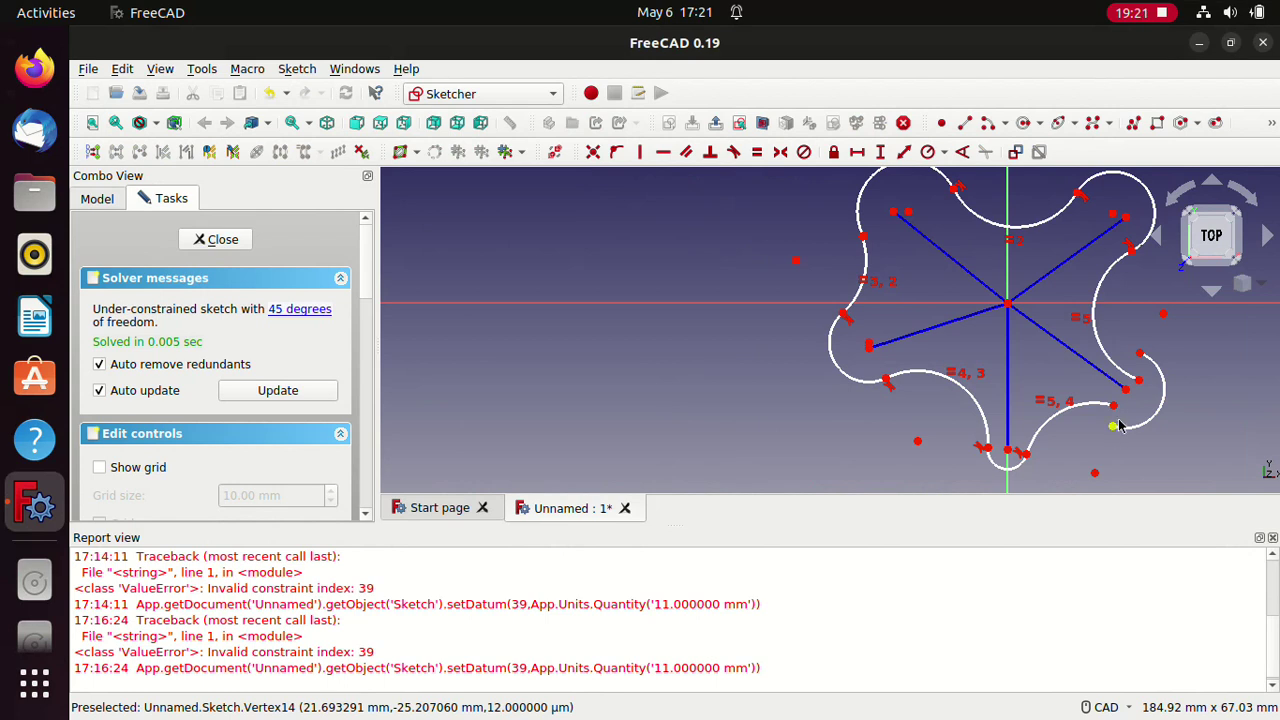
click(1113, 405)
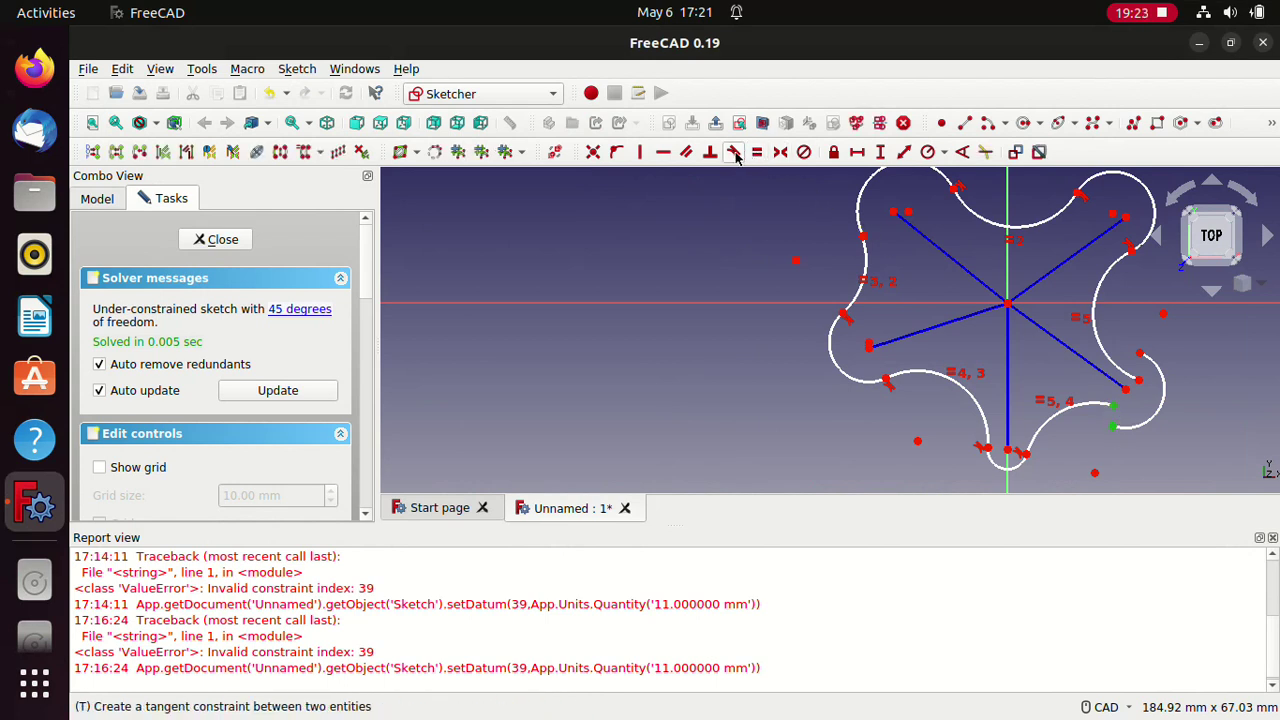
key(t)
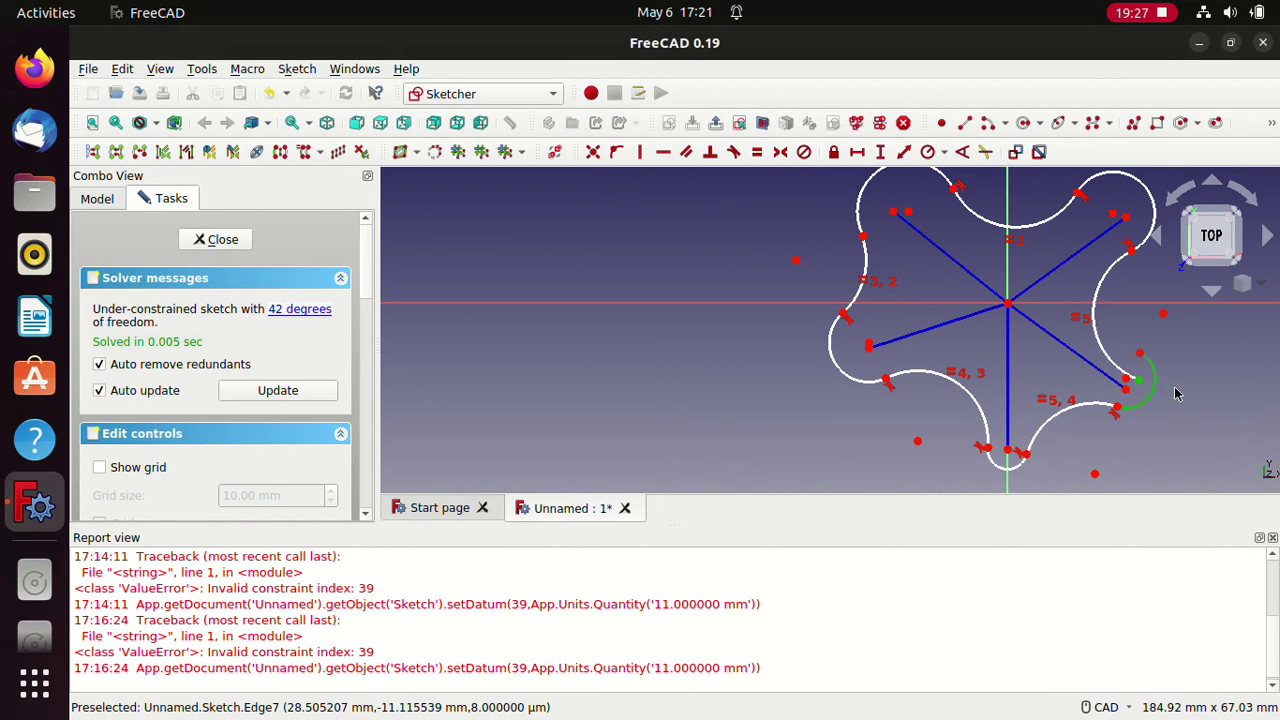
click(1139, 380)
click(1140, 353)
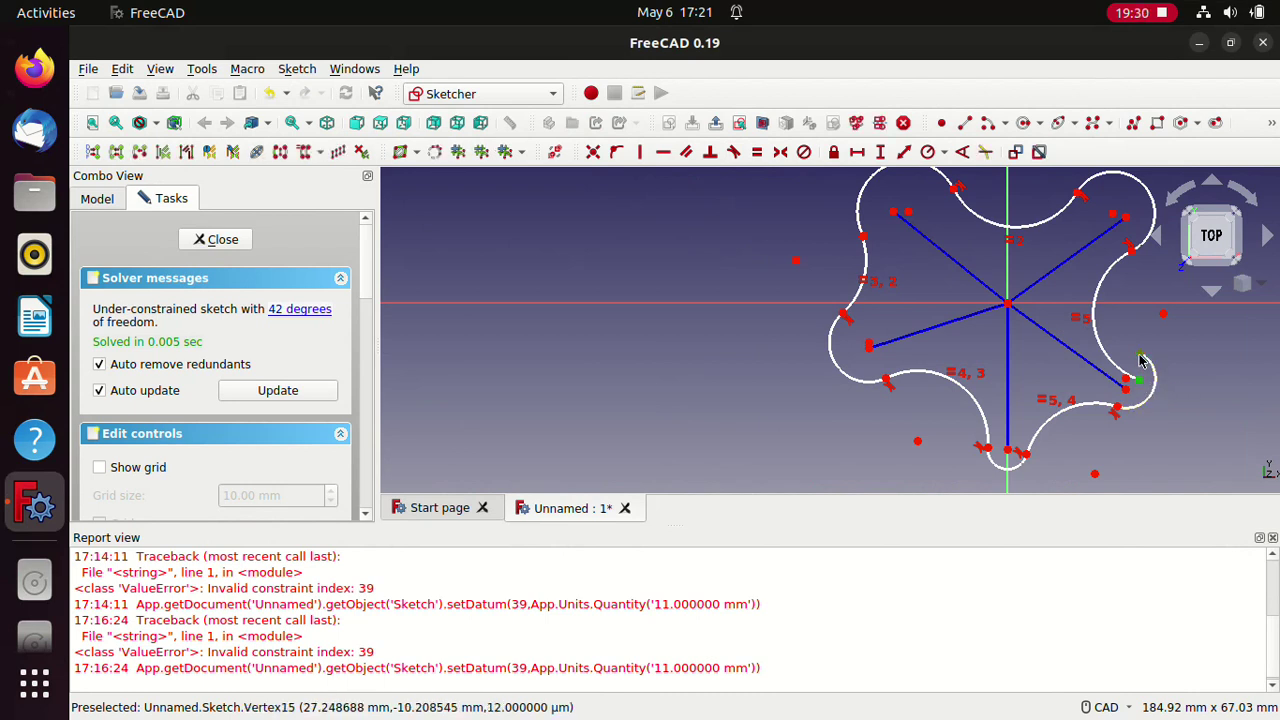
click(733, 152)
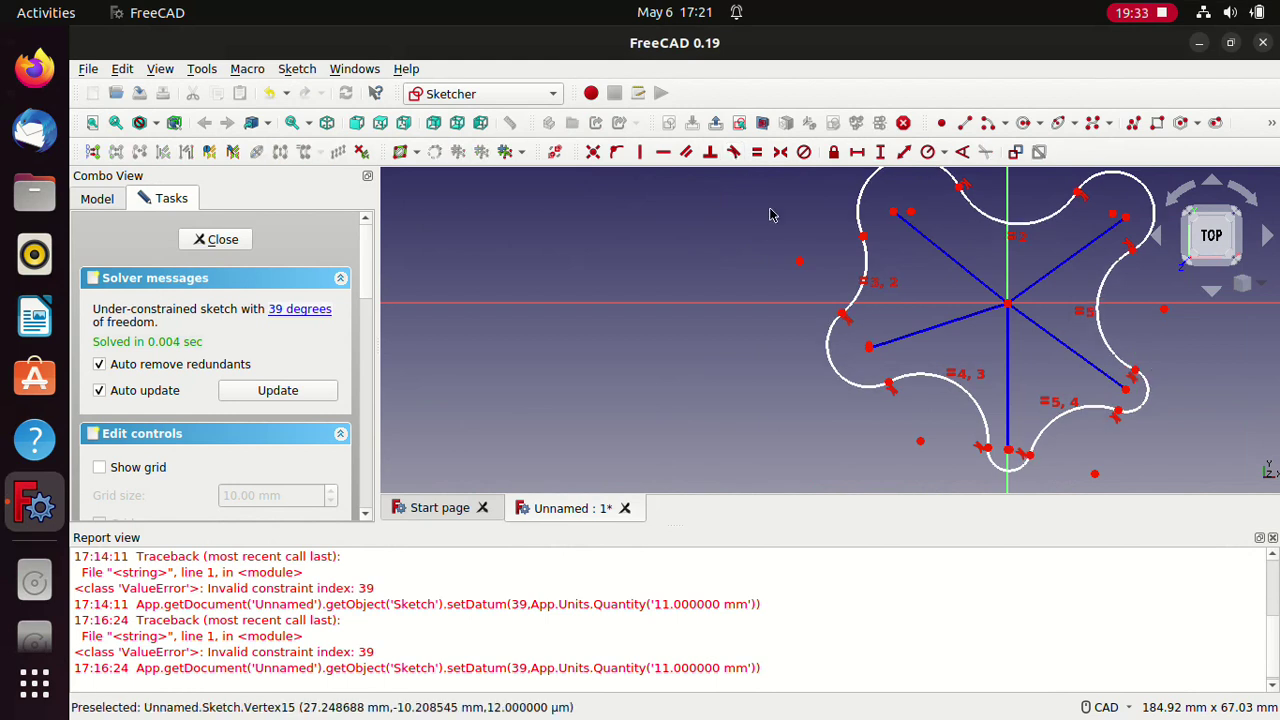
Step: Select the five outer arcs: upper-left, upper-right, lower-right, bottom and lower-left
click(865, 205)
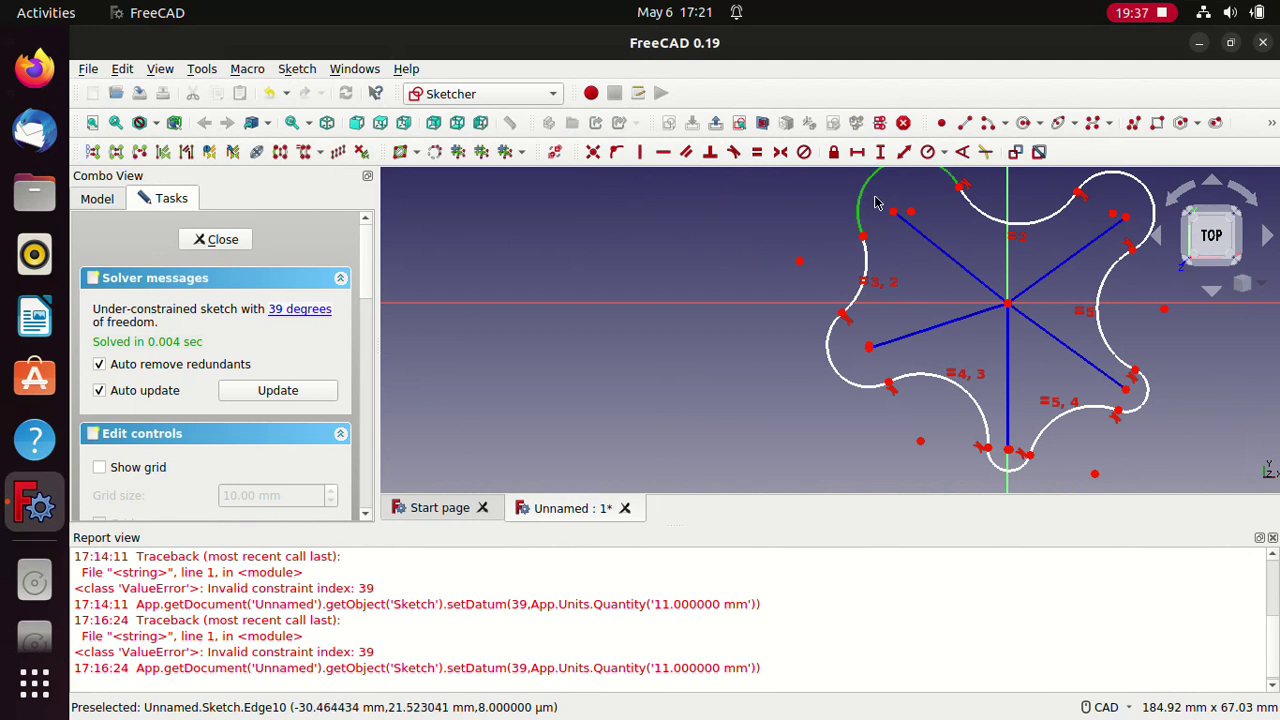
click(1140, 190)
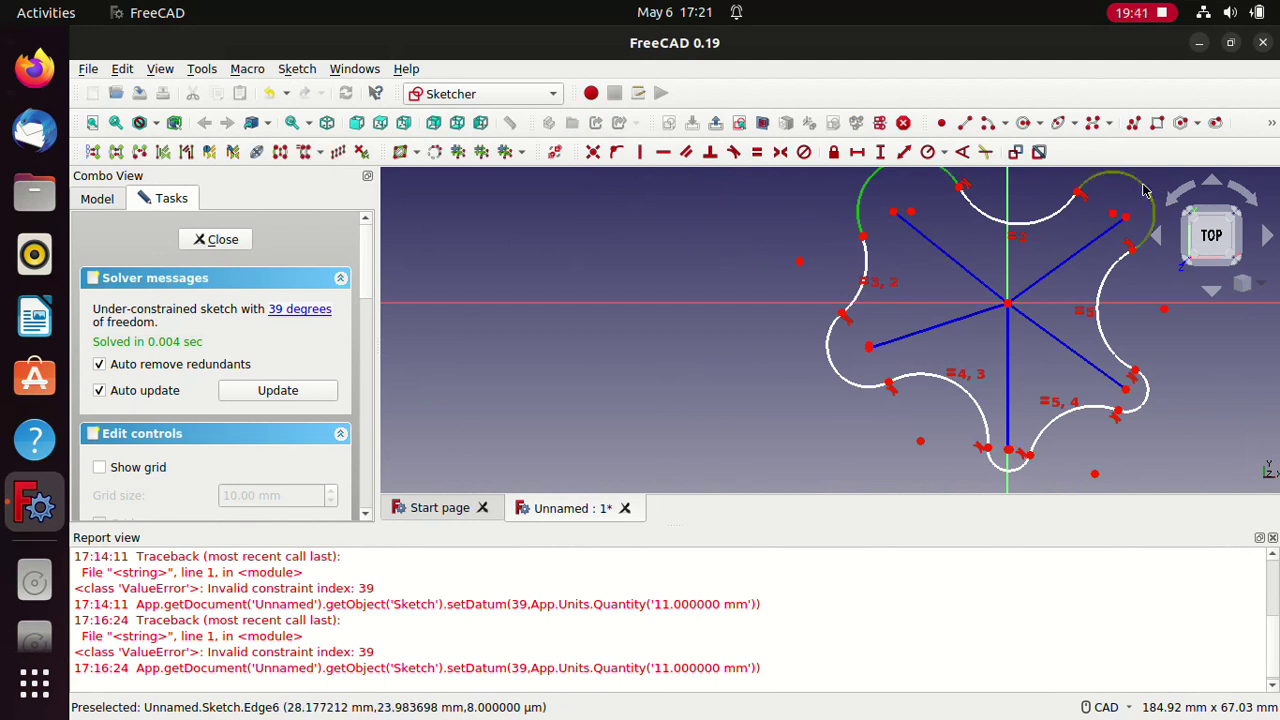
click(1148, 400)
click(1022, 468)
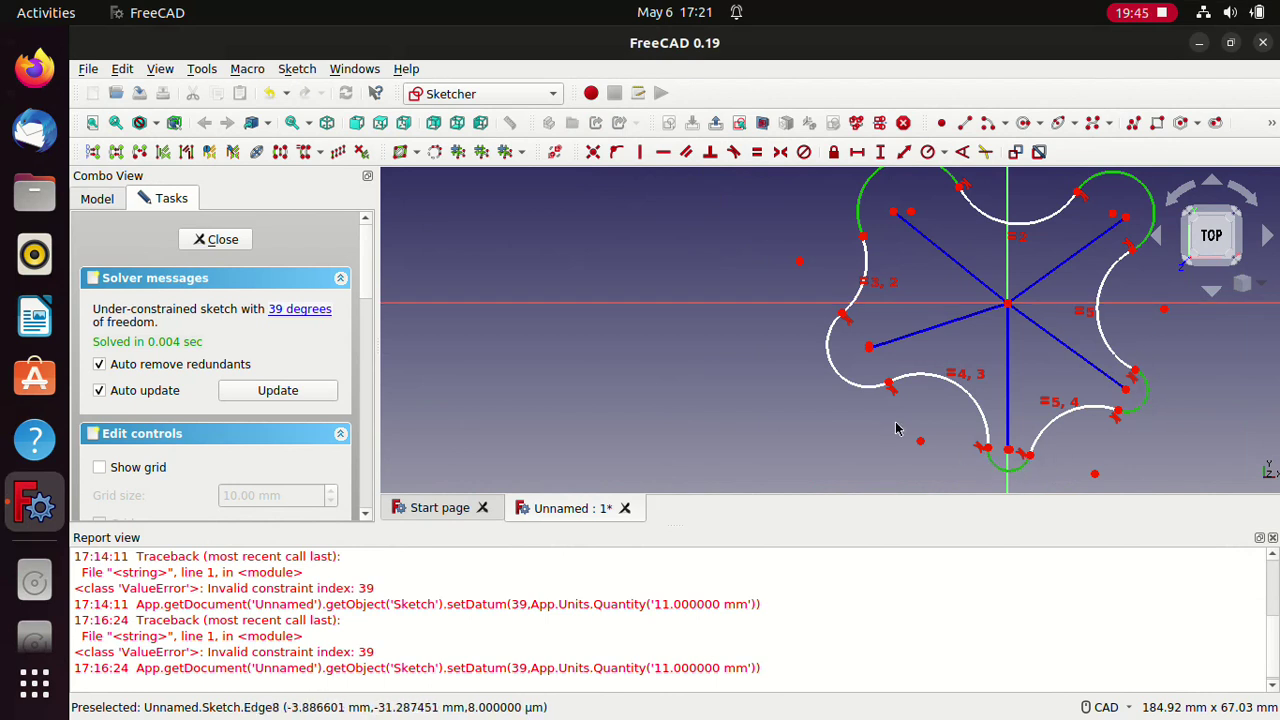
click(829, 345)
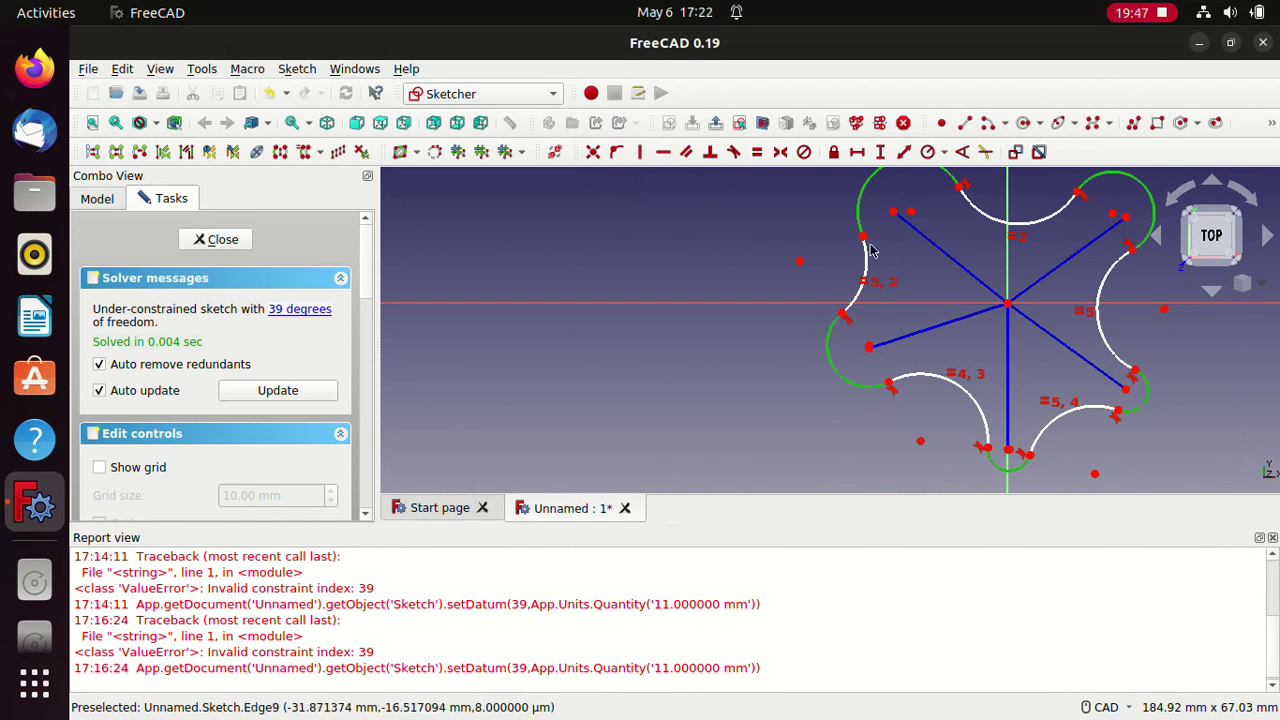
Step: Constrain the five selected outer arcs equal
click(758, 155)
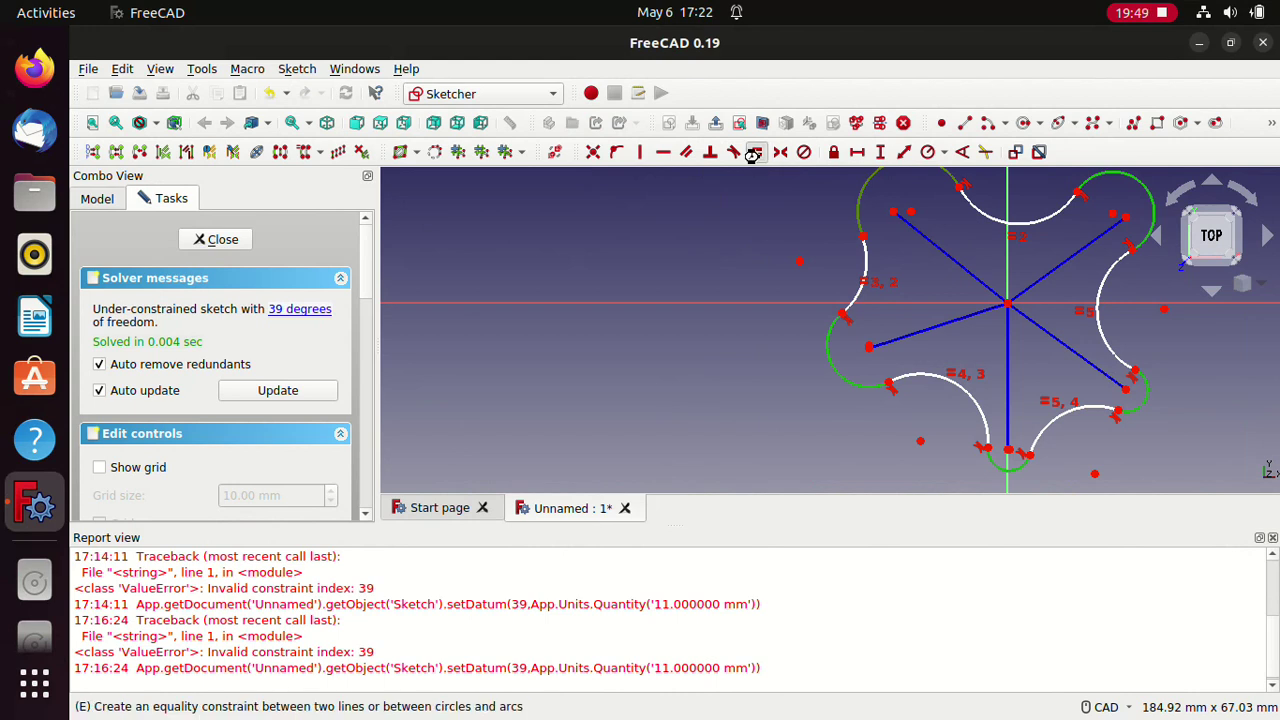
click(868, 246)
click(869, 252)
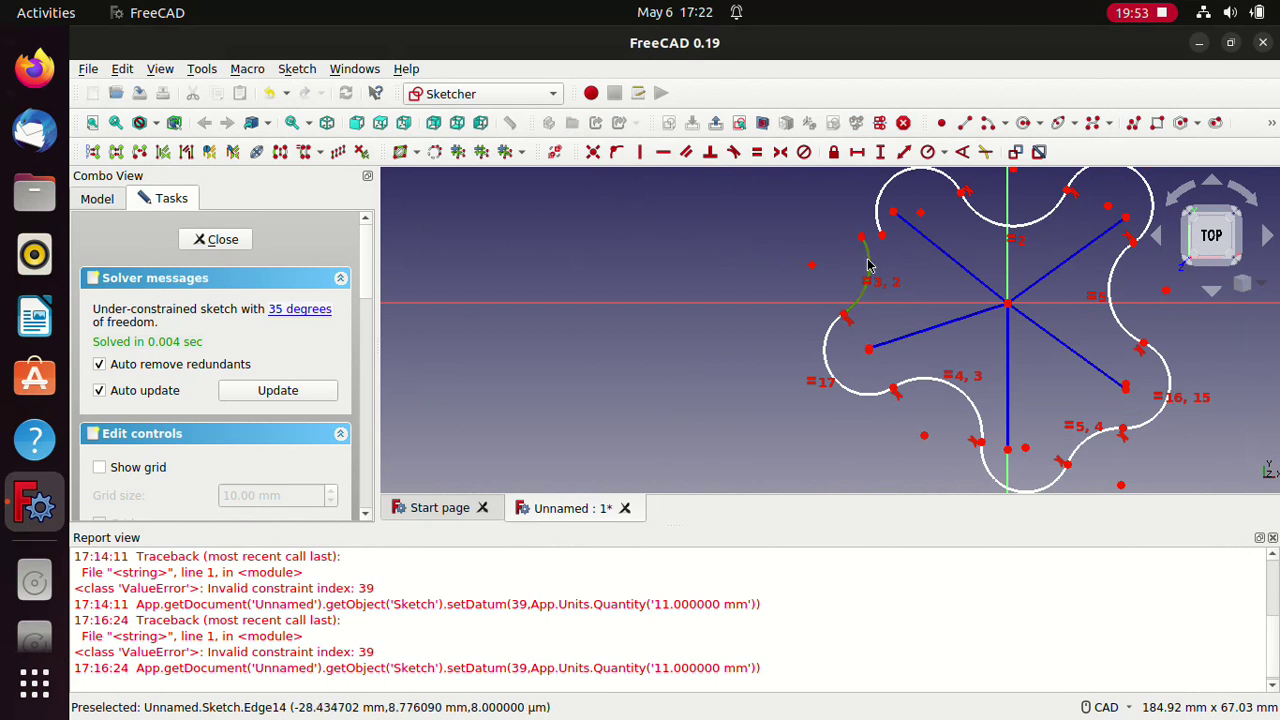
Step: Make the two meeting endpoints at the upper-left joint tangent
click(862, 238)
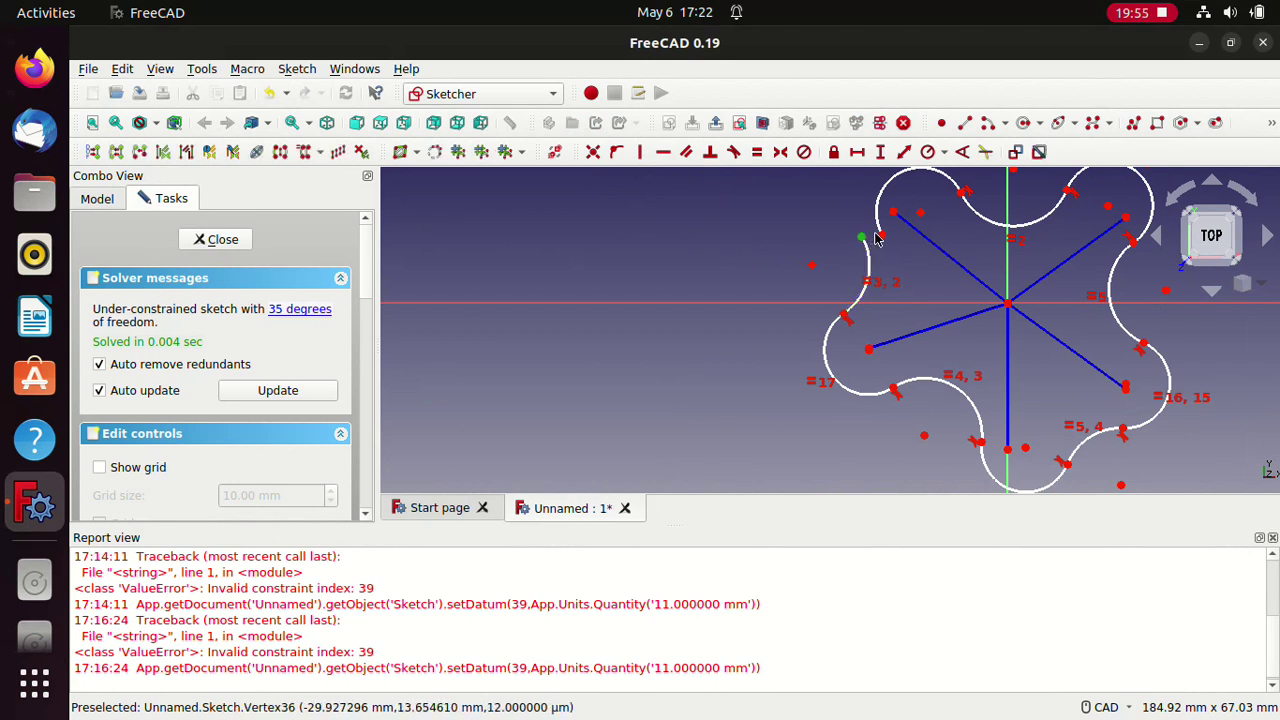
click(882, 235)
click(756, 154)
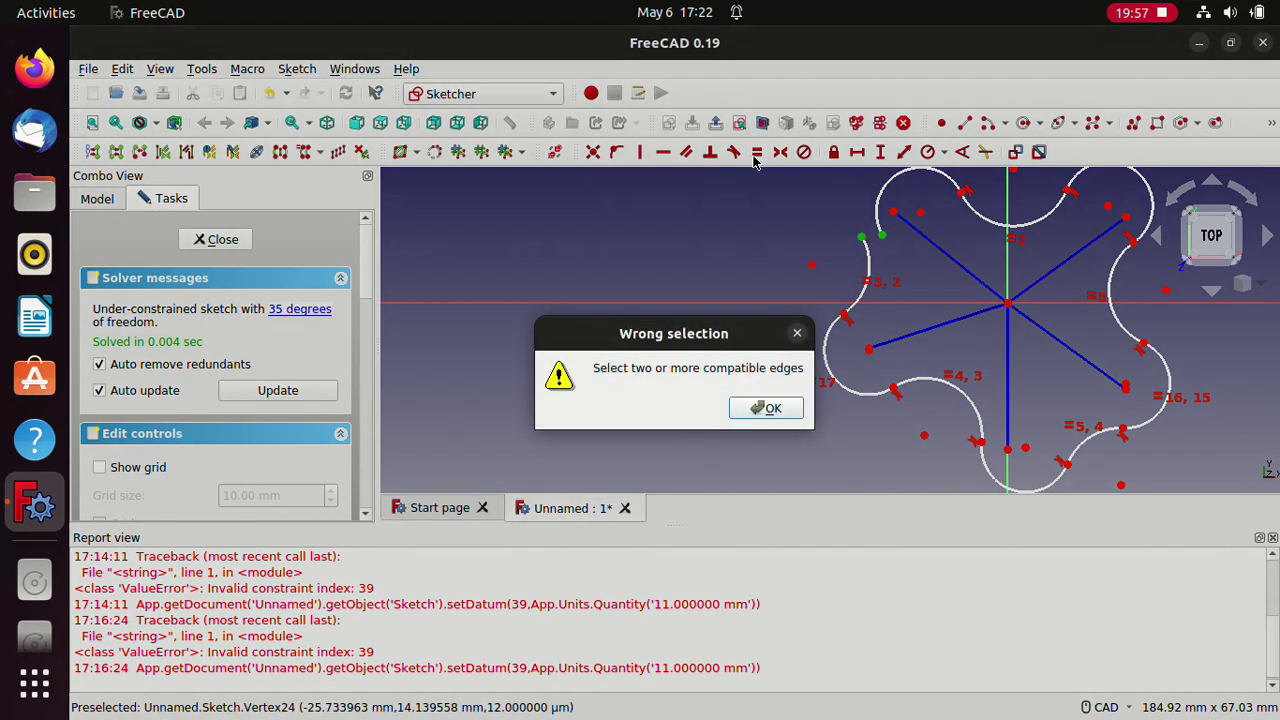
click(771, 409)
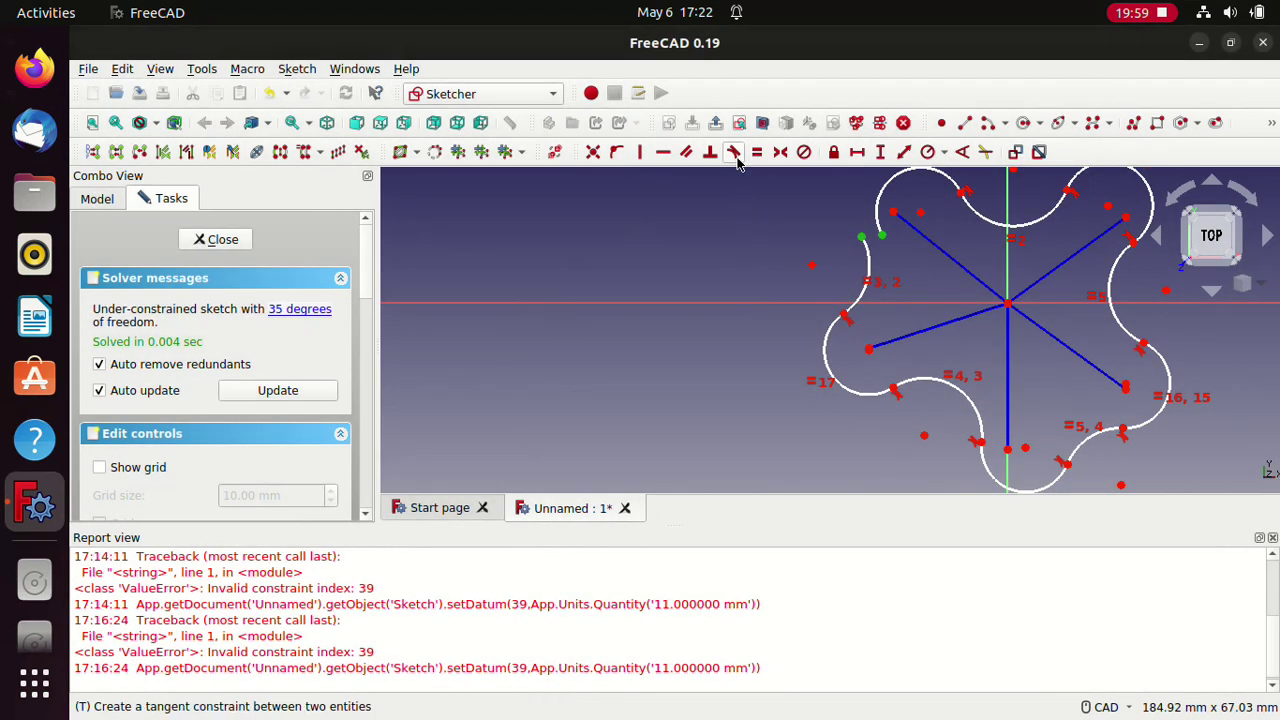
click(737, 160)
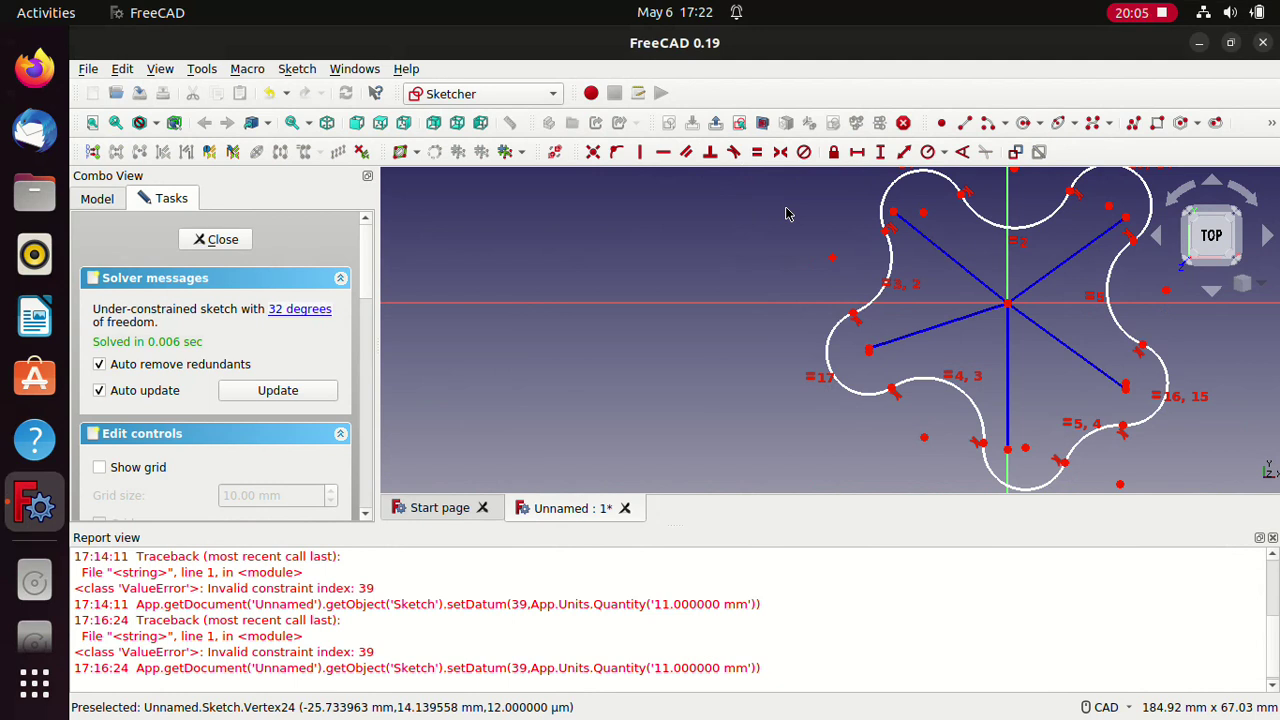
Step: Give the upper-left arc an 8 mm radius constraint
scroll(770, 230, down, 1)
scroll(630, 228, down, 1)
scroll(631, 232, down, 1)
scroll(631, 232, down, 1)
scroll(631, 232, up, 2)
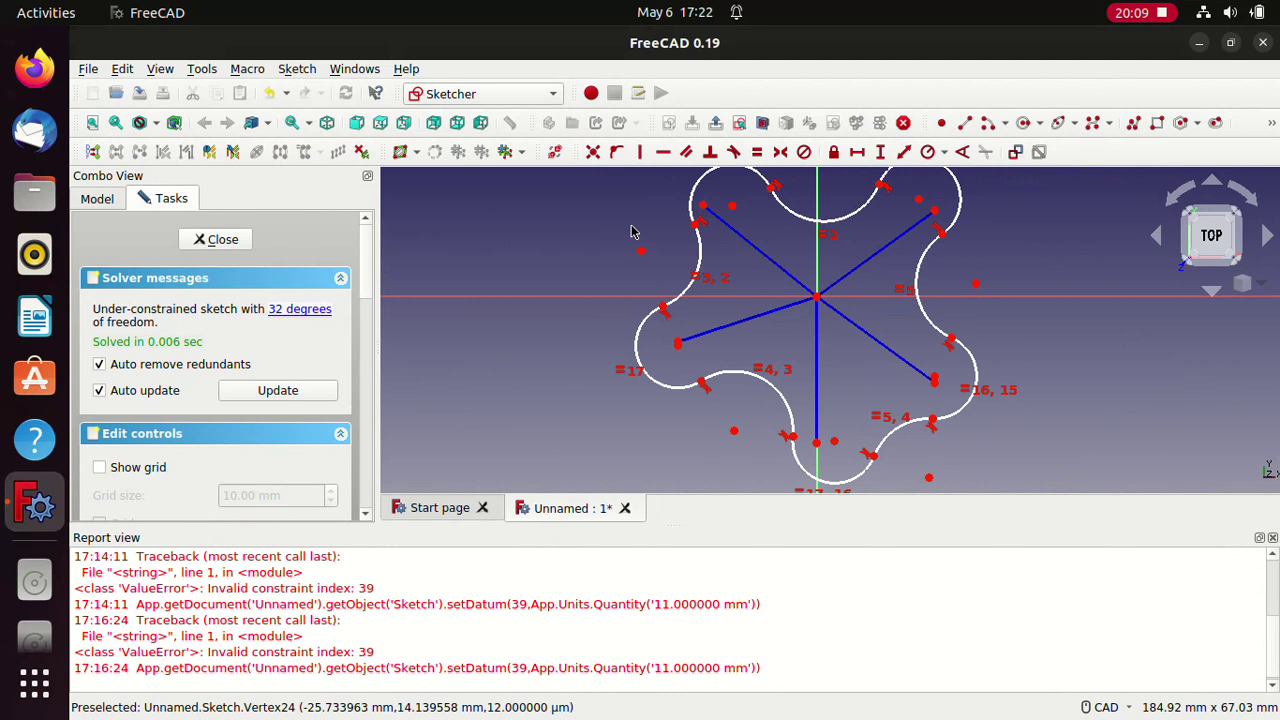
scroll(631, 232, down, 1)
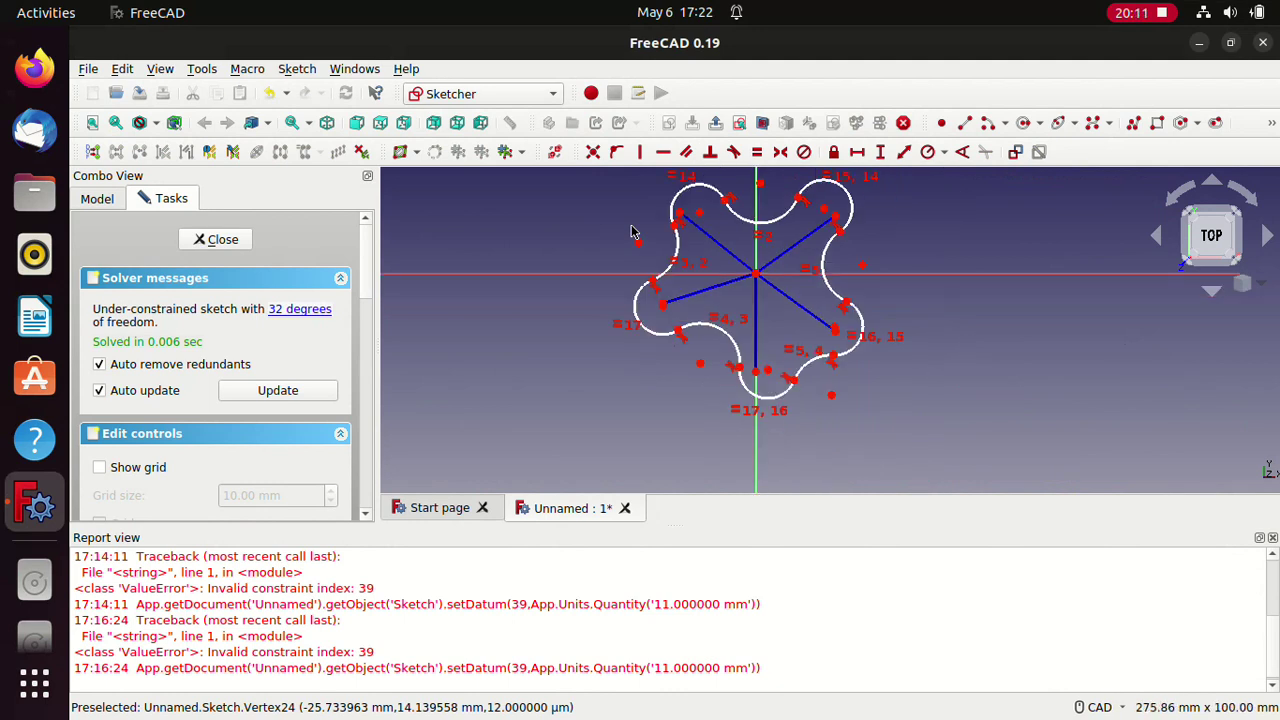
scroll(631, 232, up, 1)
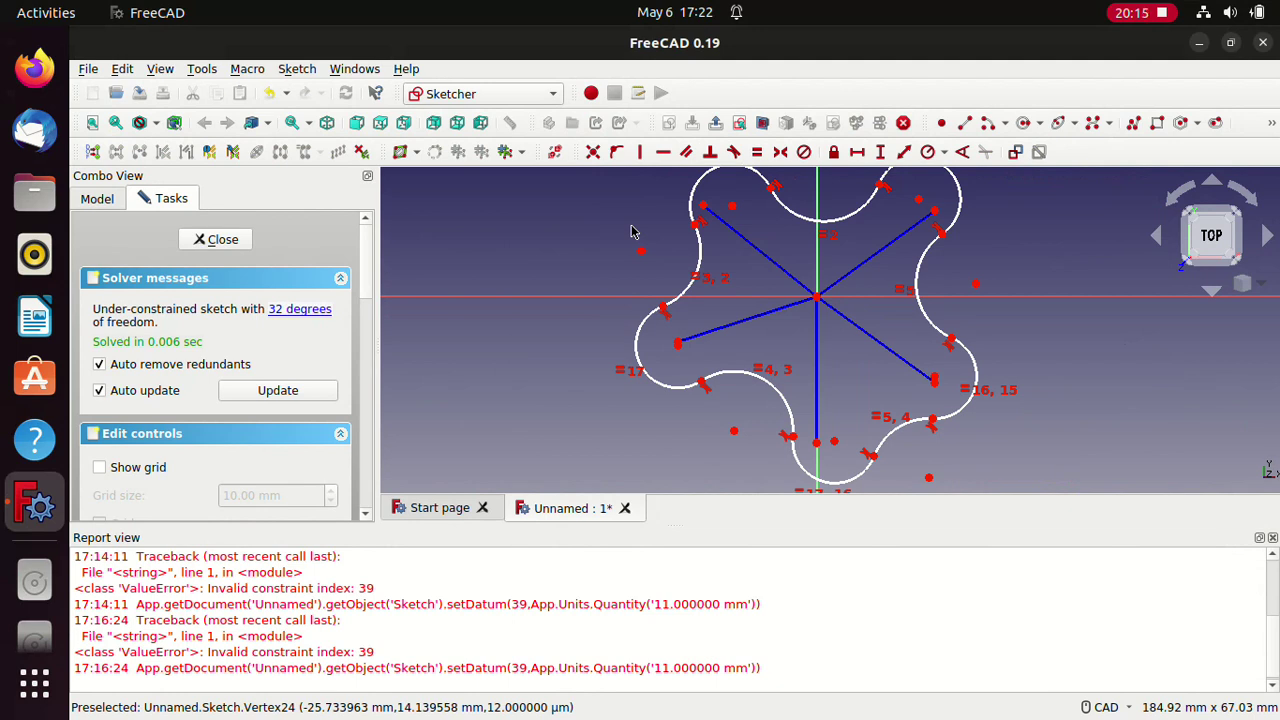
click(699, 189)
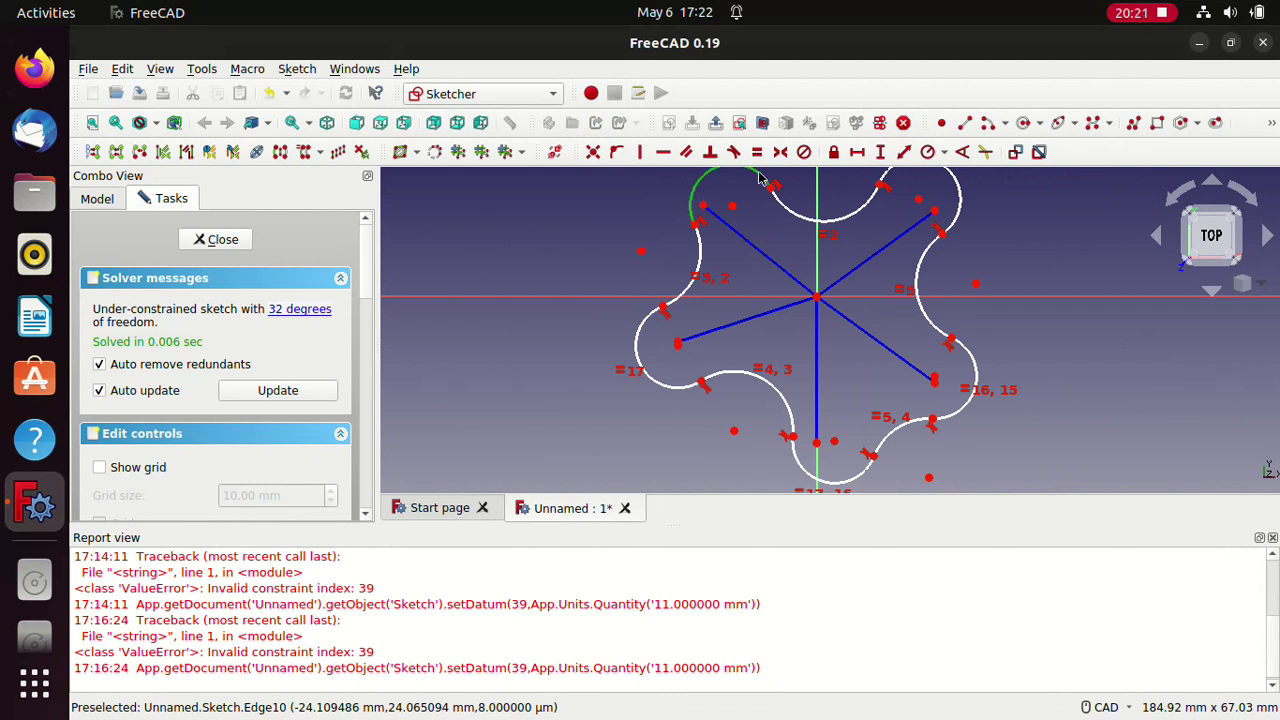
click(947, 160)
click(947, 175)
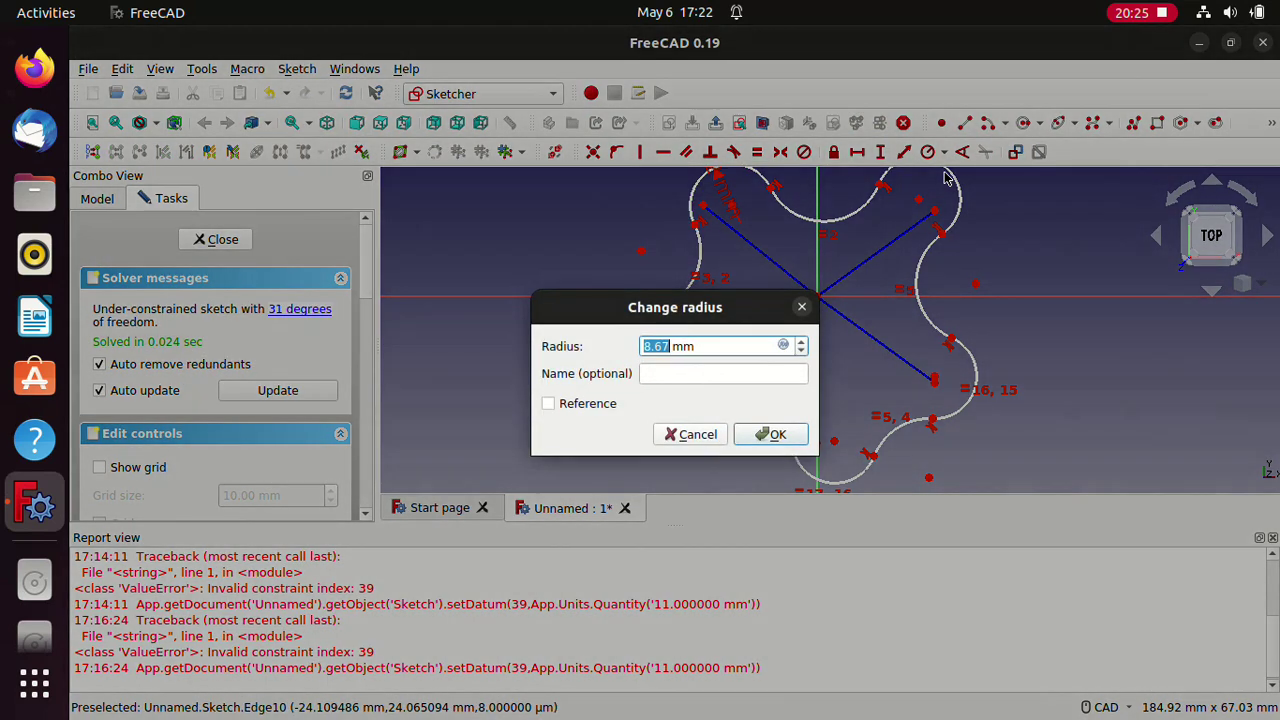
text(8)
key(Return)
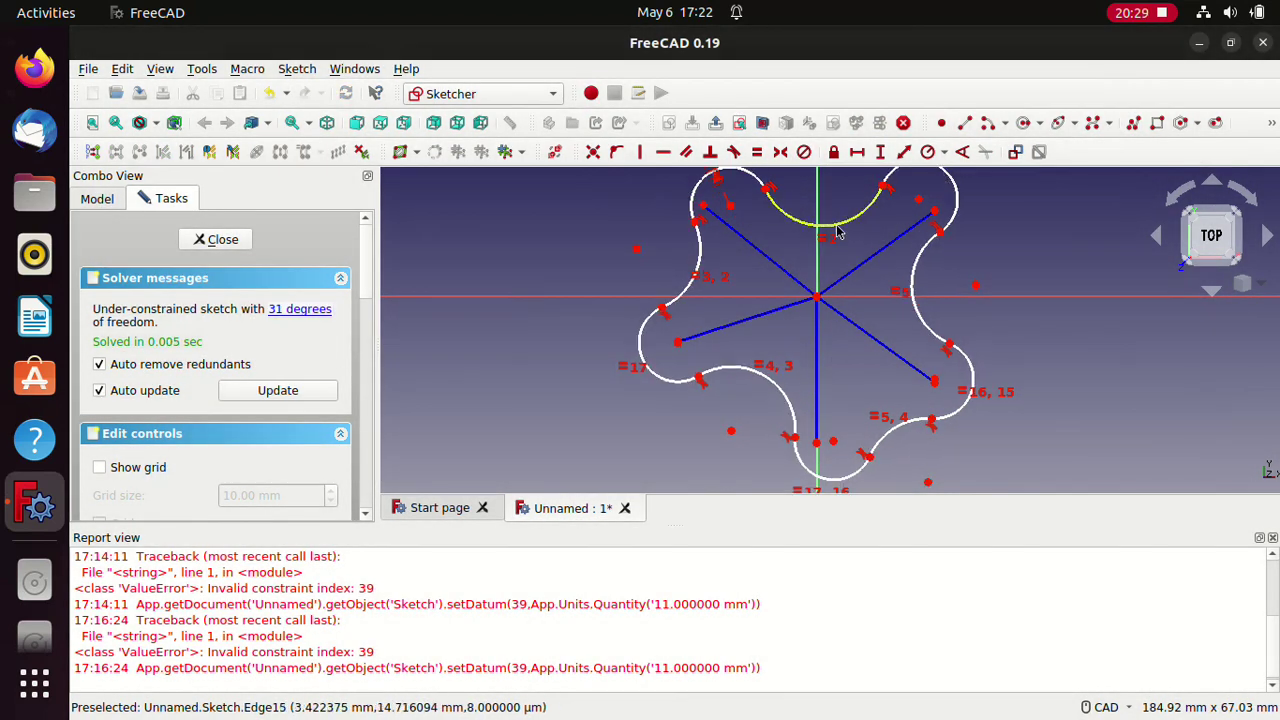
Step: Give the top arc a 10 mm radius constraint
click(884, 192)
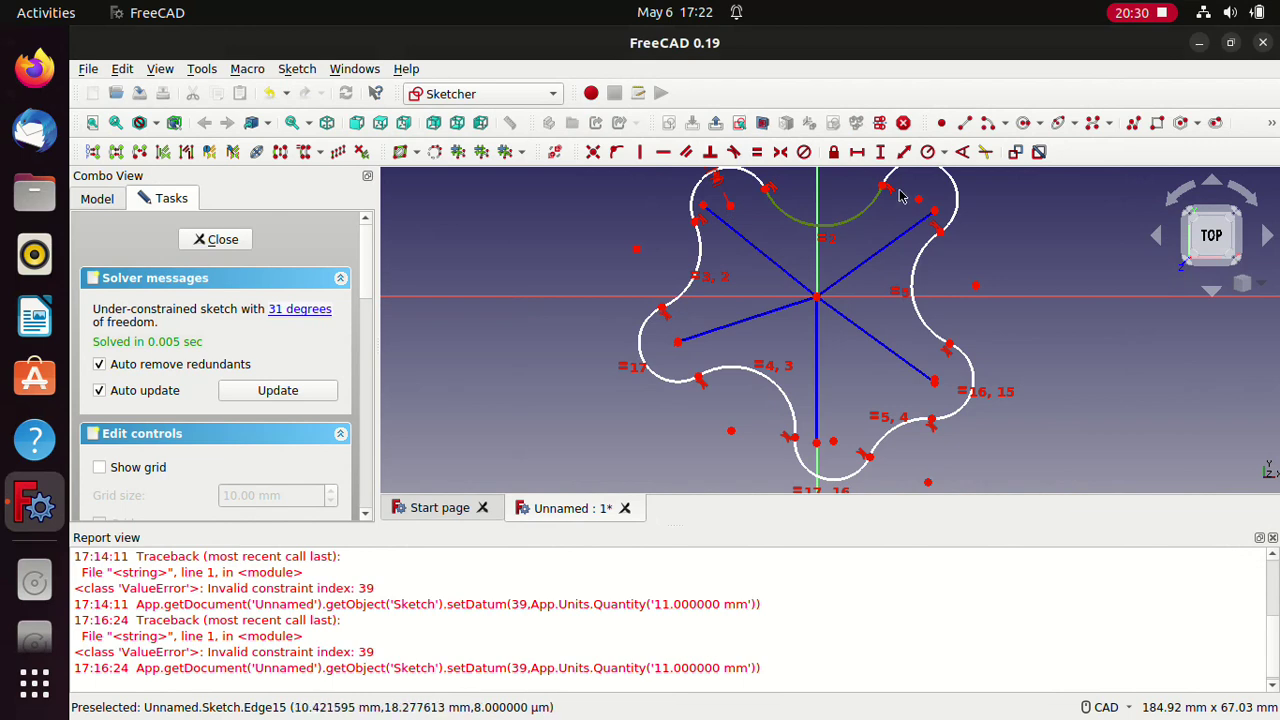
click(944, 153)
click(986, 174)
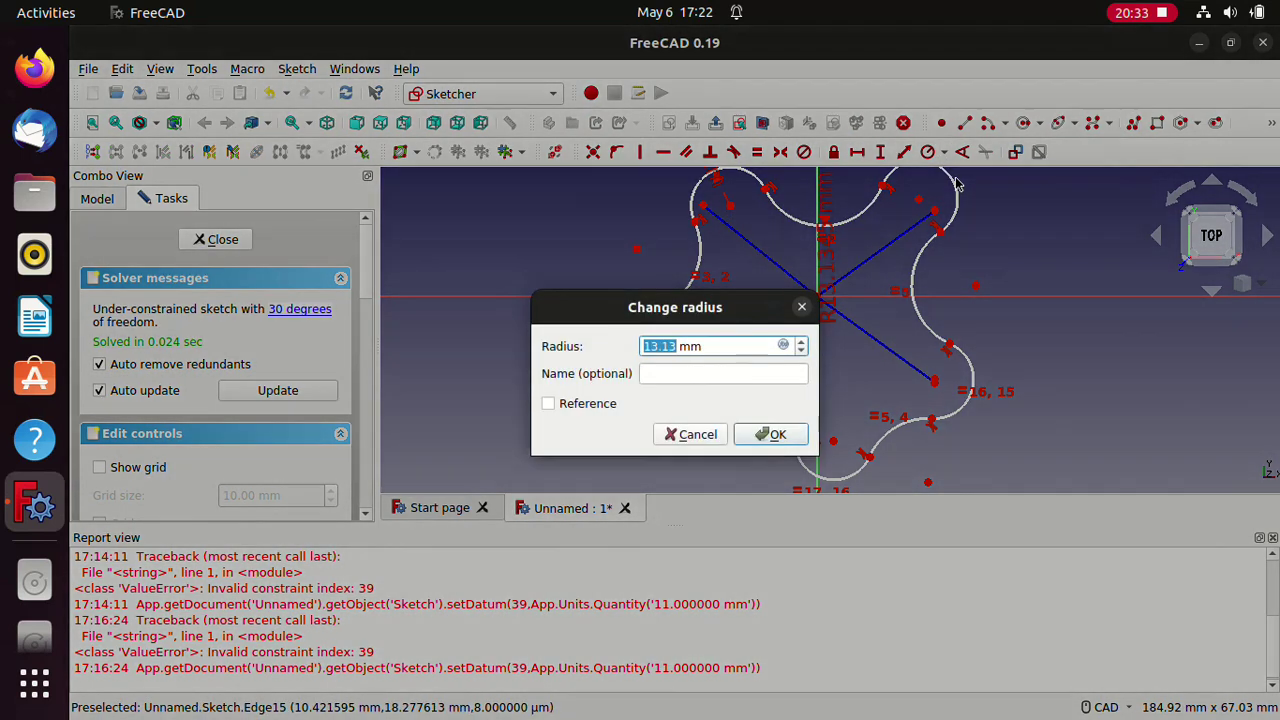
text(10)
key(Return)
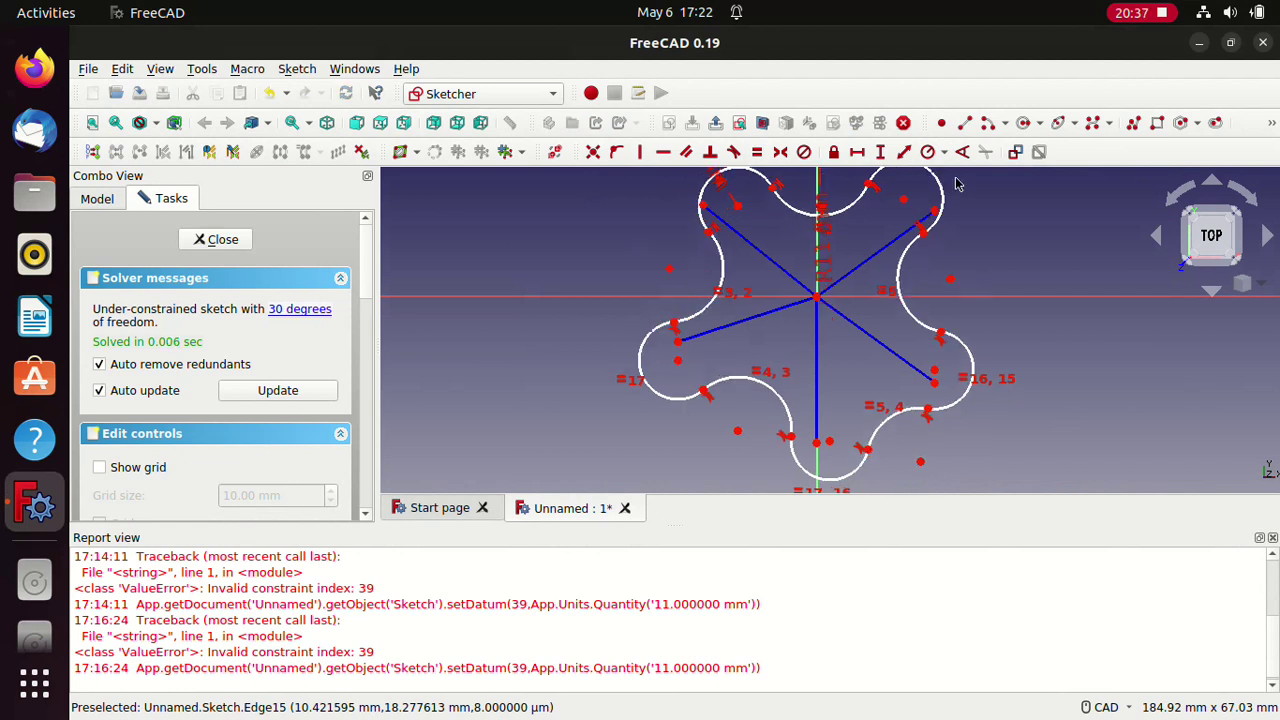
Step: Constrain the five radiating construction lines (upper-right, lower-right, vertical, lower-left, upper-left) to equal length
click(866, 262)
click(862, 333)
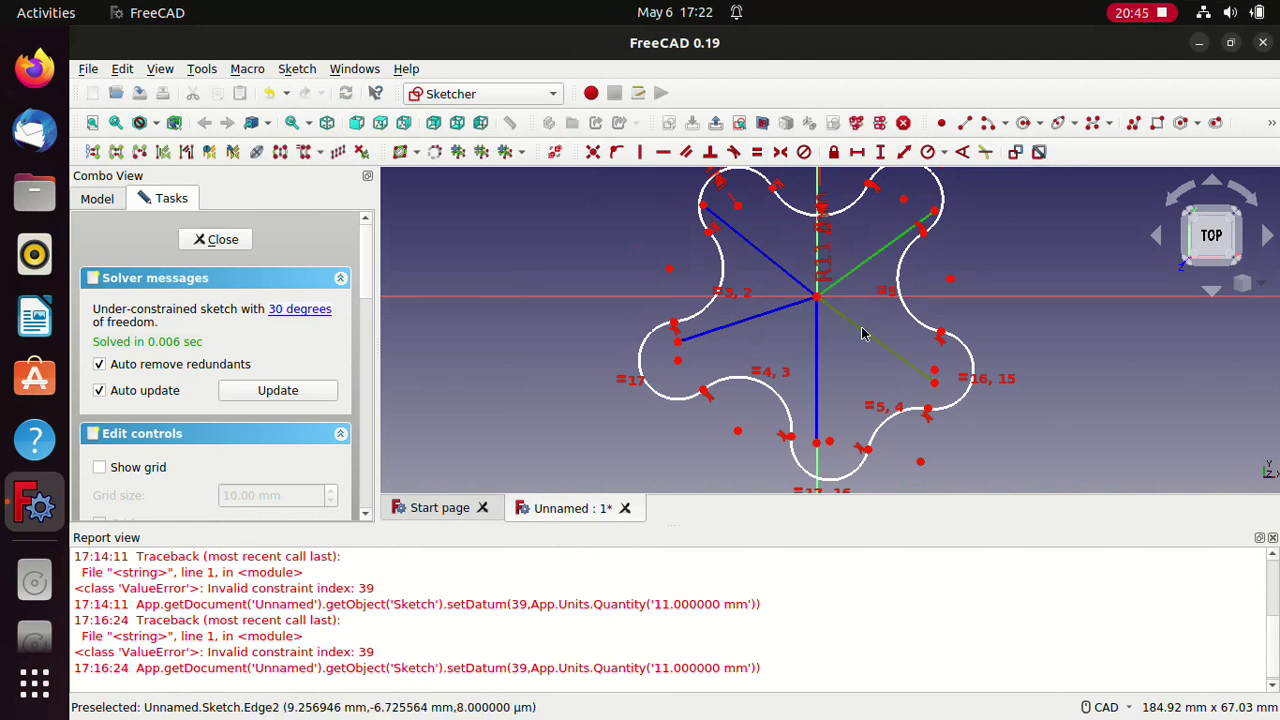
click(818, 362)
click(781, 309)
click(778, 273)
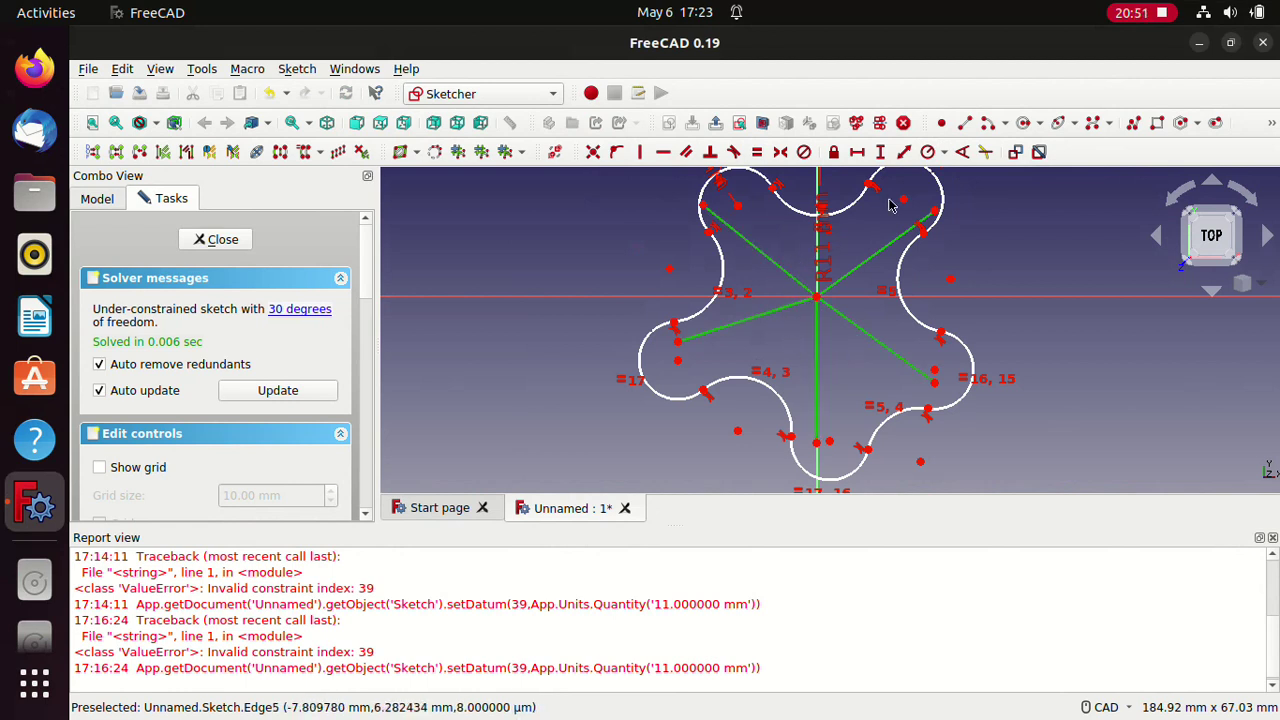
click(757, 154)
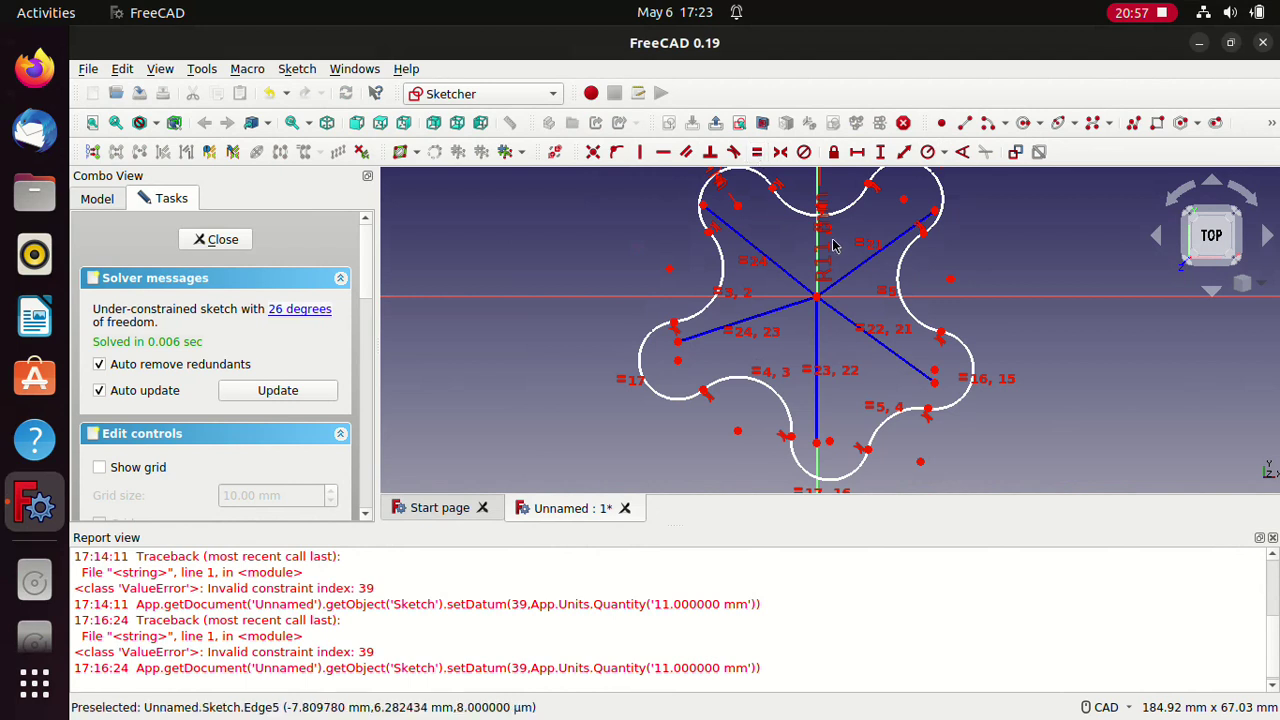
Step: Fix the upper-right construction line at 30 mm and 72° from the lower-right line
click(857, 276)
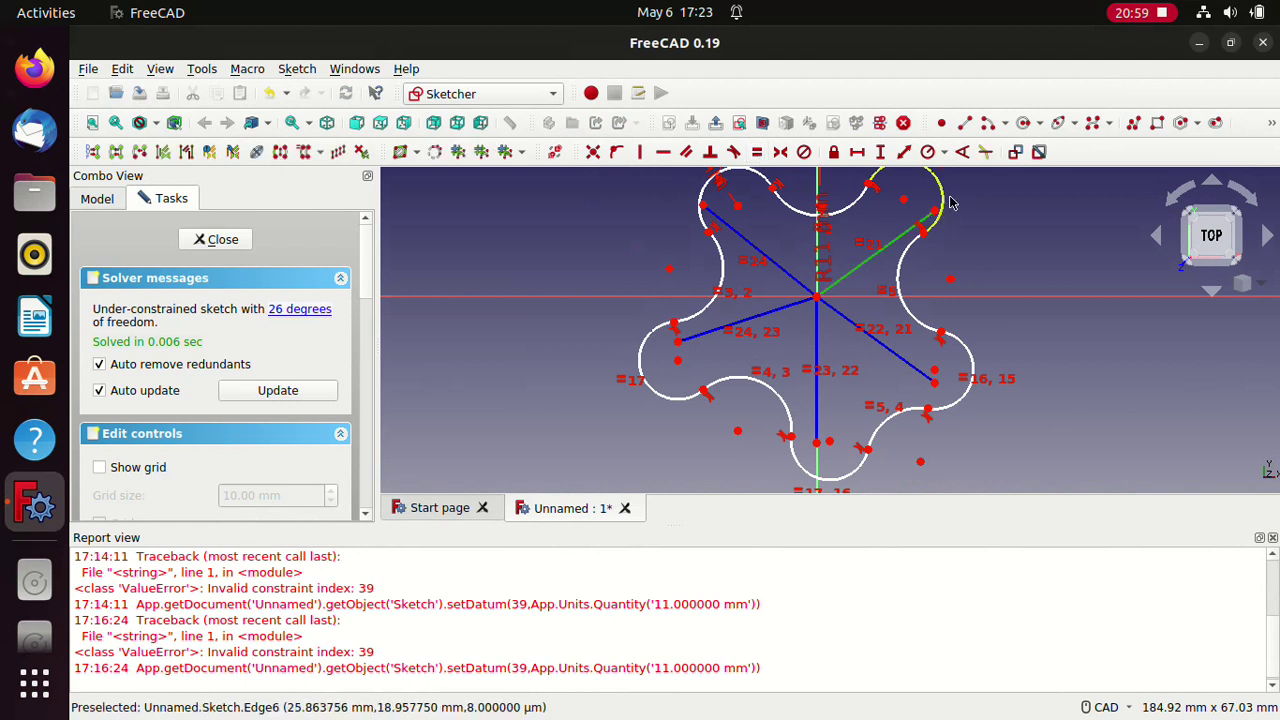
click(903, 153)
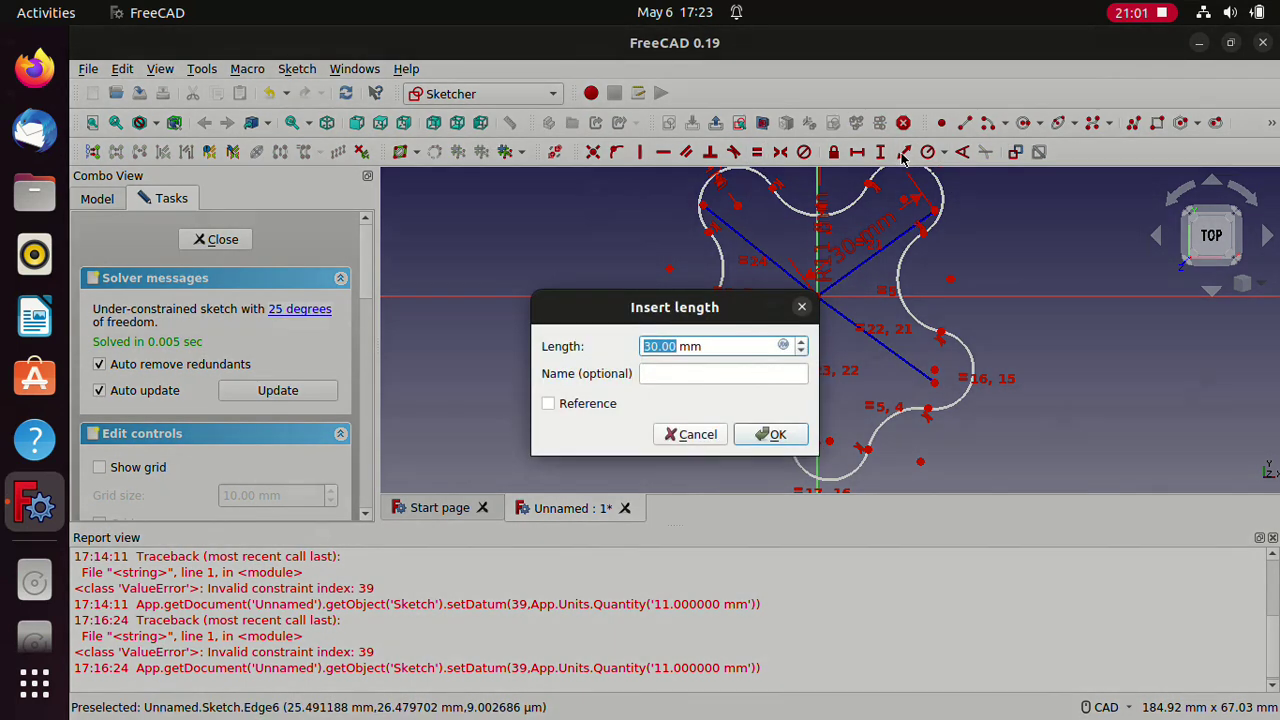
key(Return)
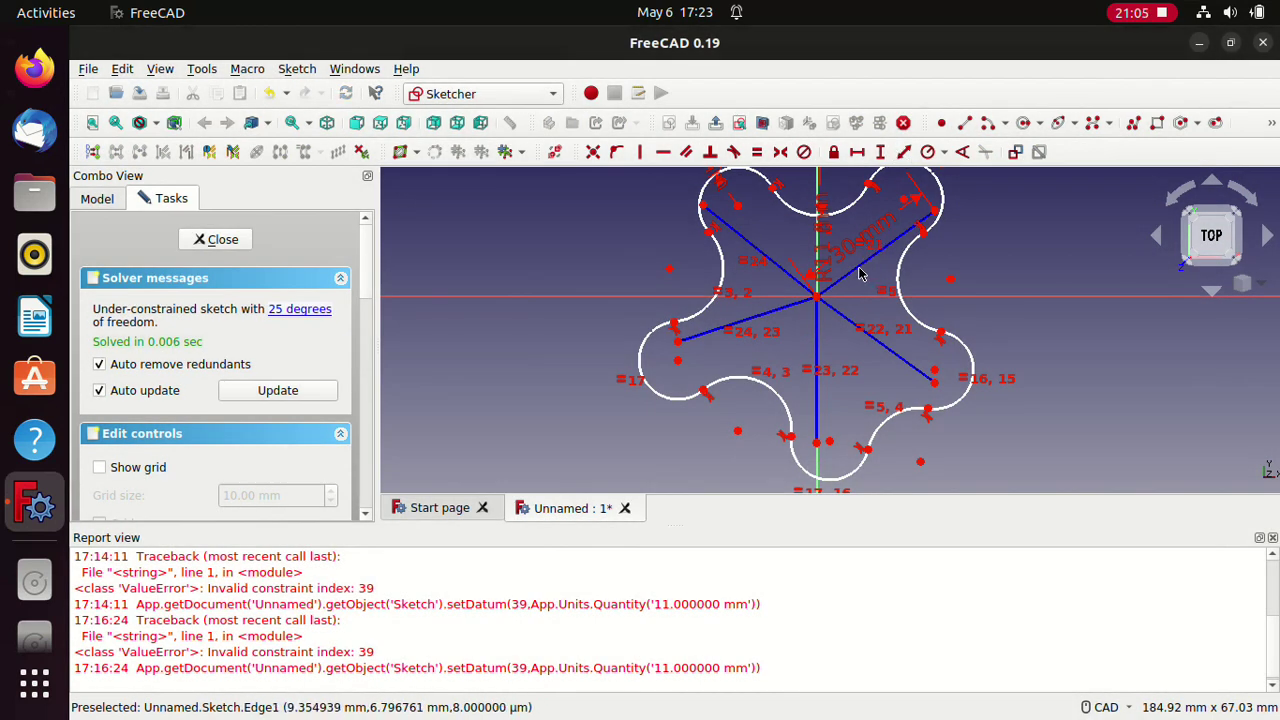
click(862, 272)
click(853, 327)
click(963, 152)
key(Return)
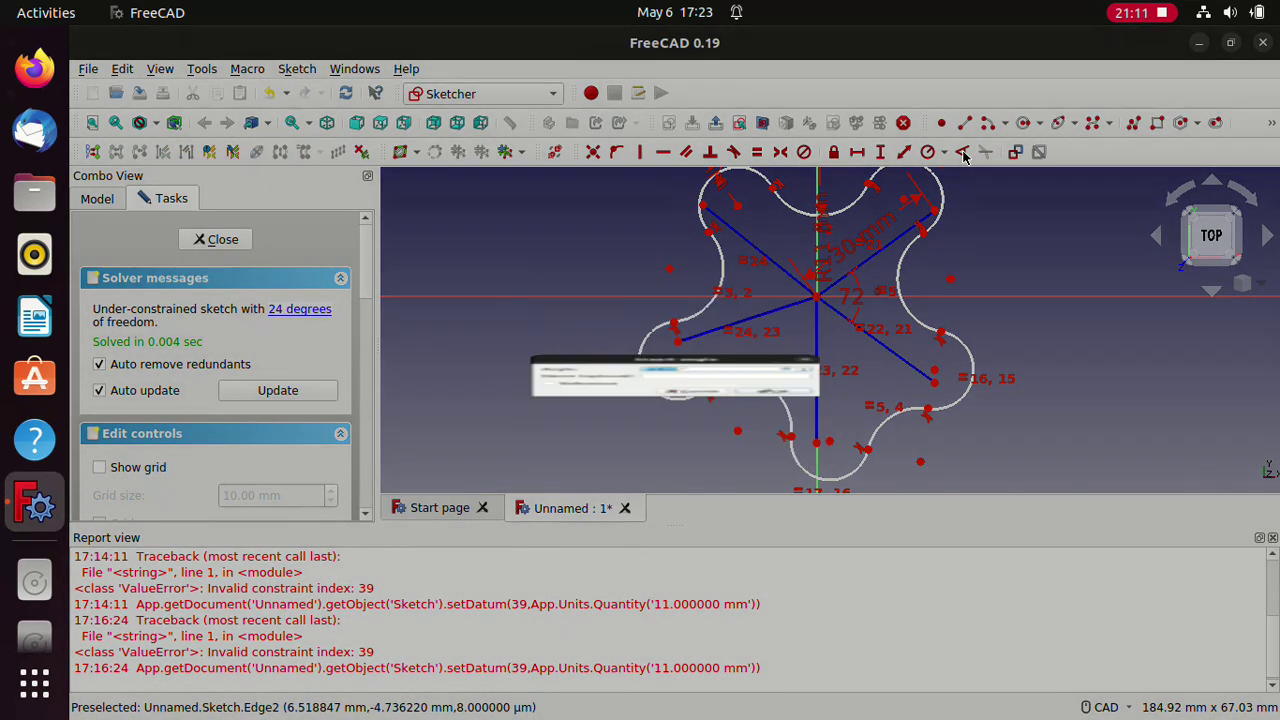
Step: Add a 72° angle between the lower-right and vertical lines, then undo it as redundant
click(880, 346)
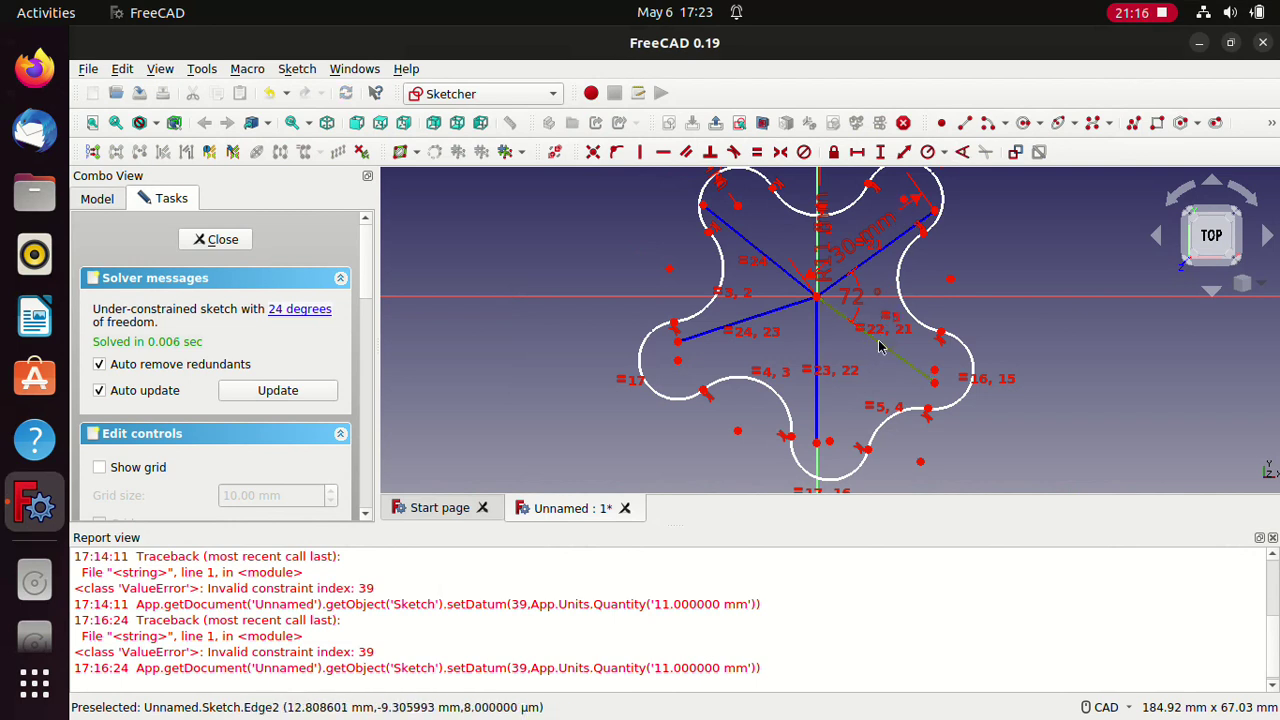
click(815, 360)
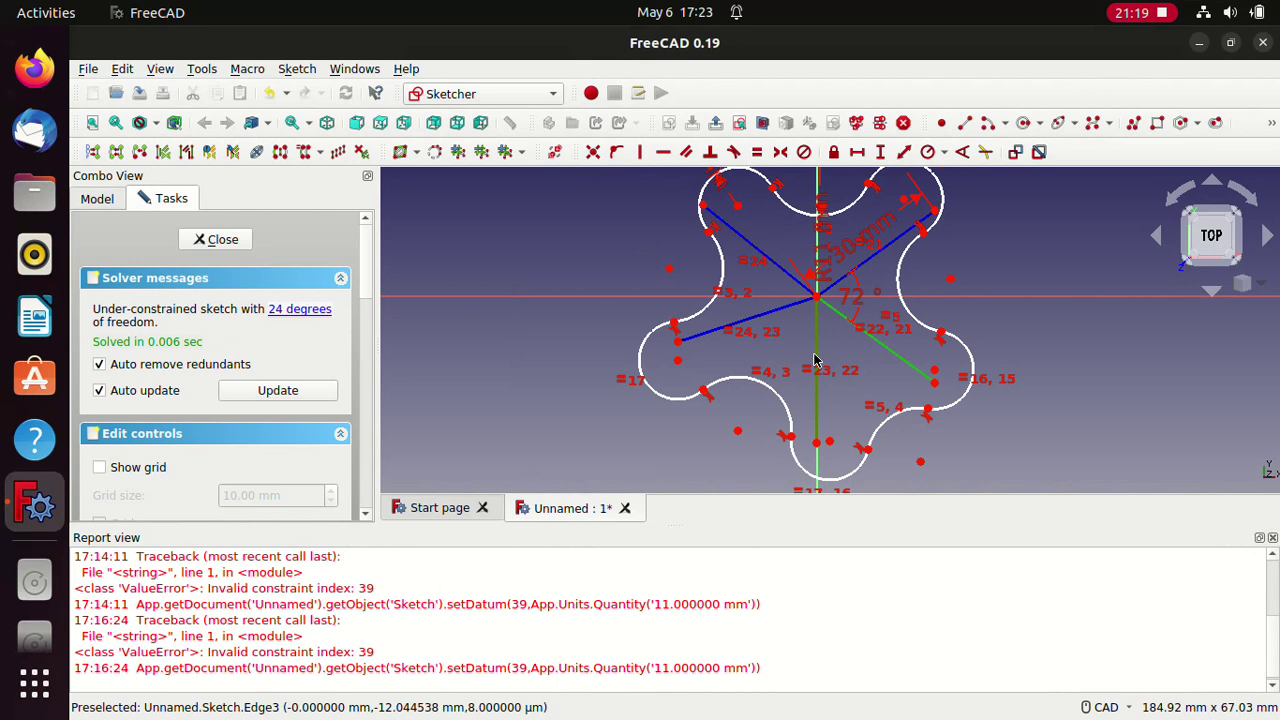
click(963, 153)
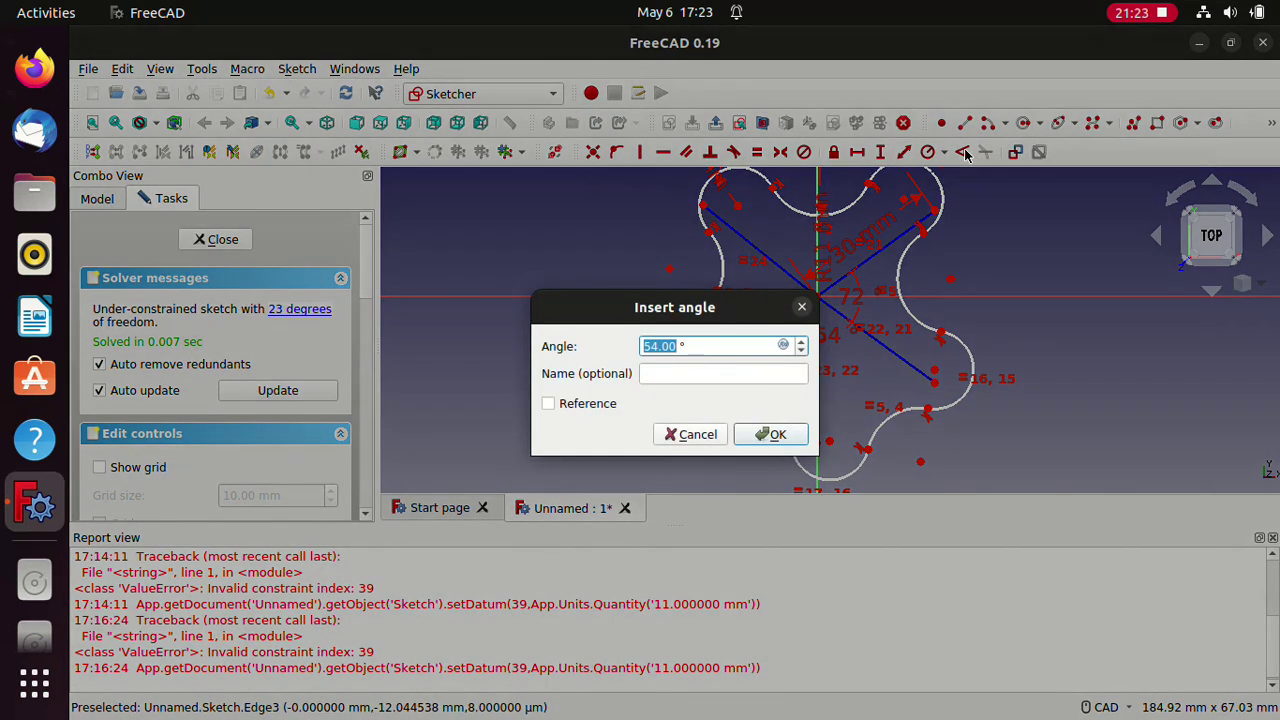
text(72)
key(Return)
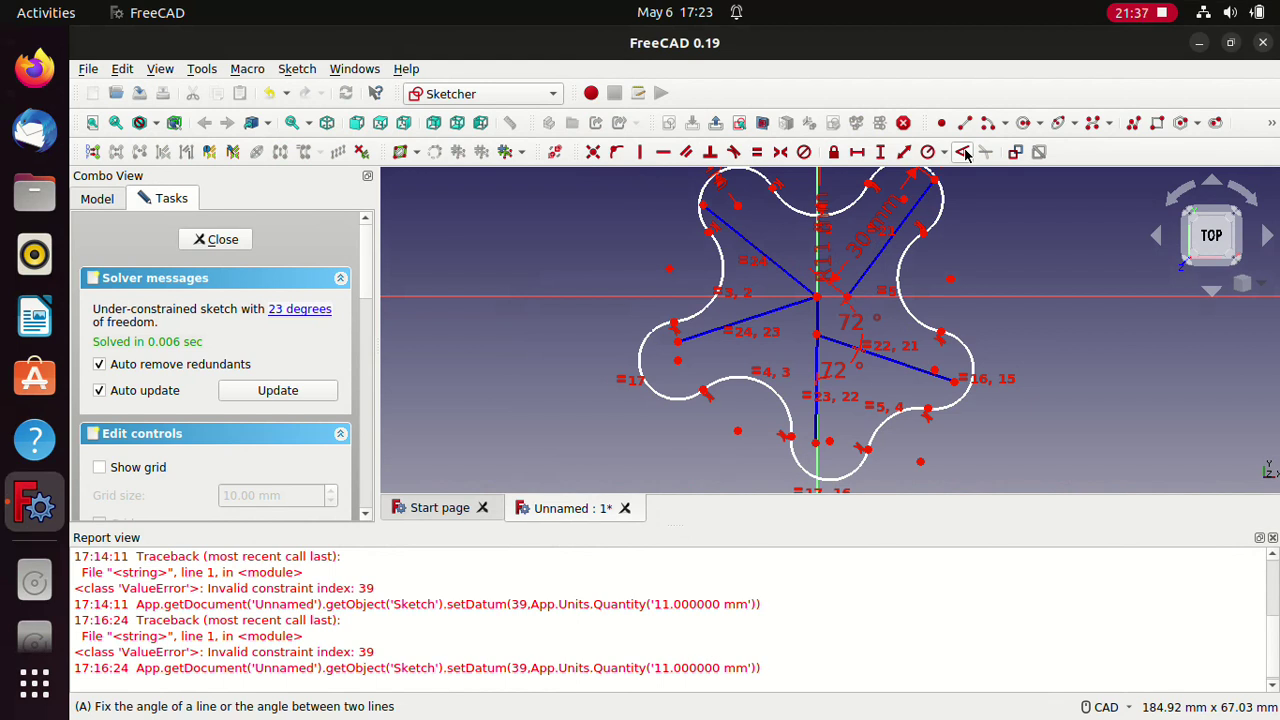
click(965, 152)
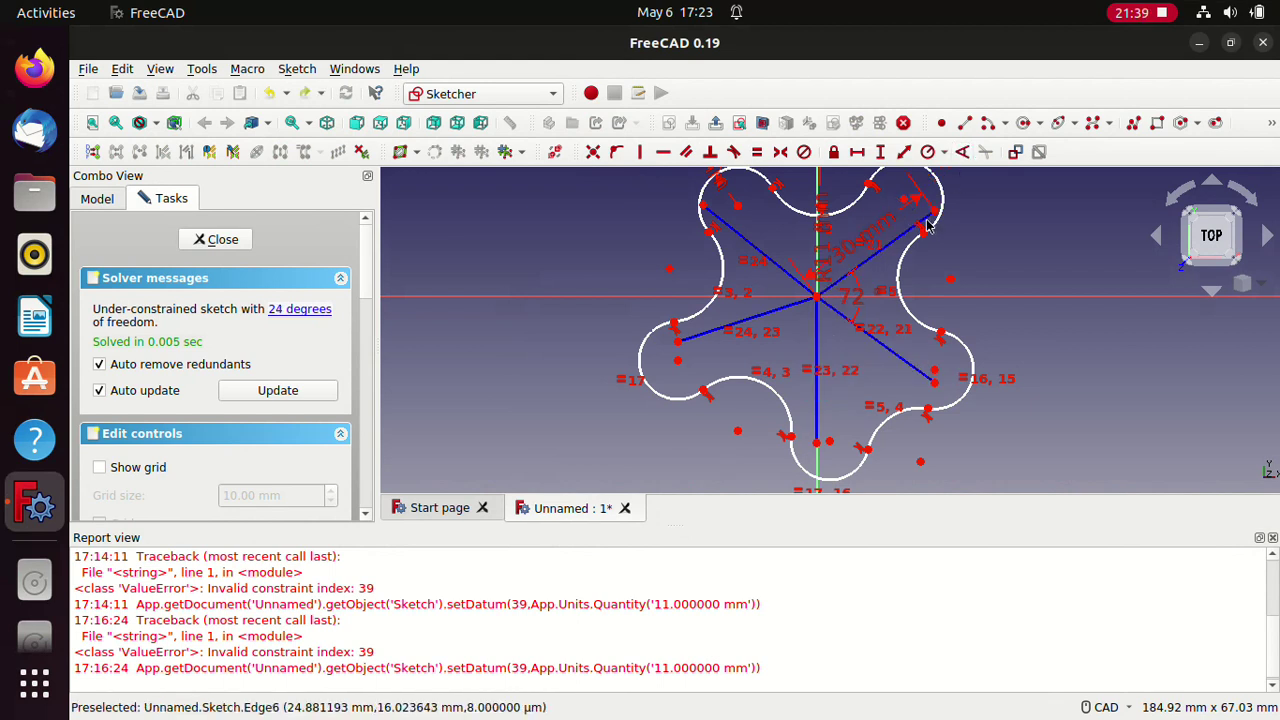
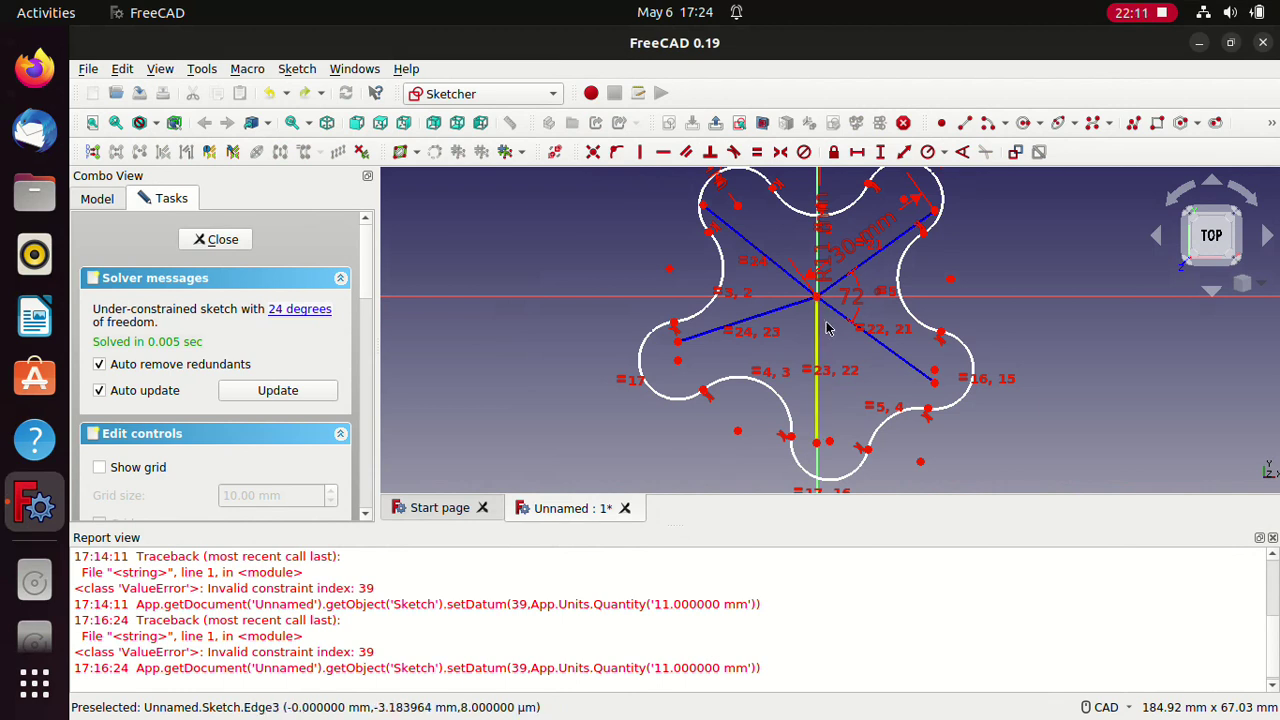
Step: Delete the old construction lines at the sketch centre
drag(843, 339, 786, 272)
key(Delete)
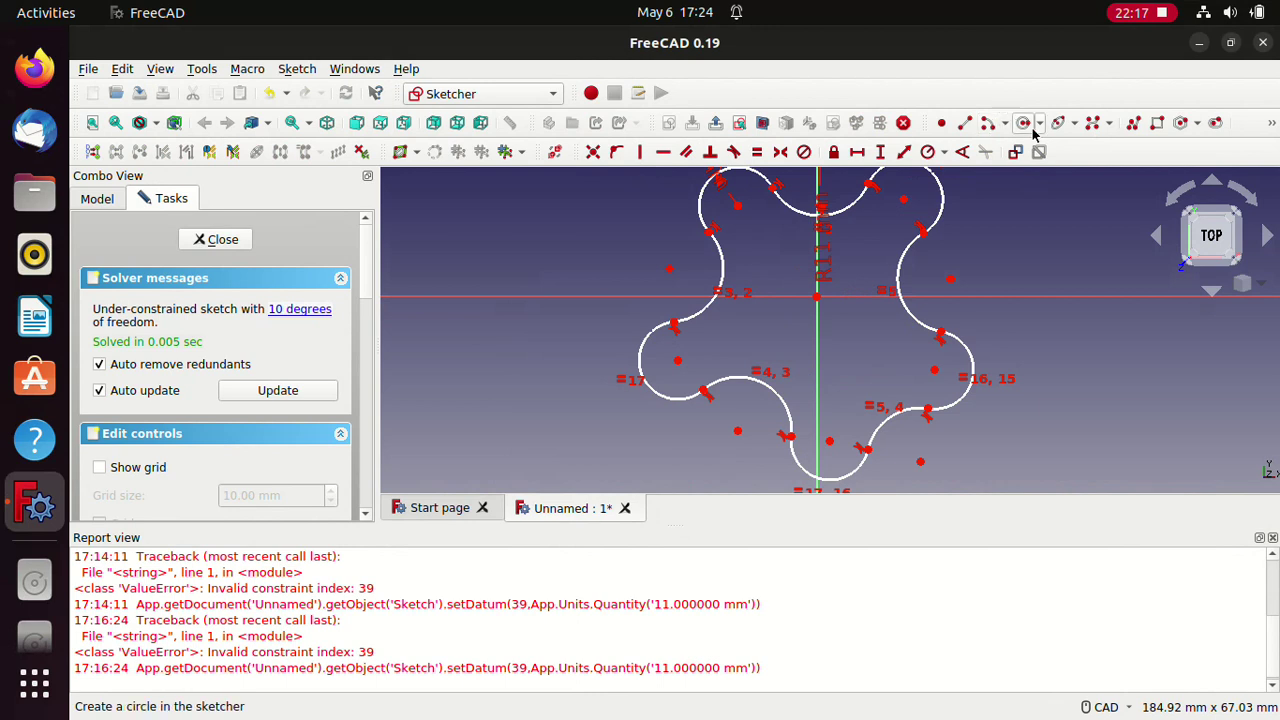
click(1272, 123)
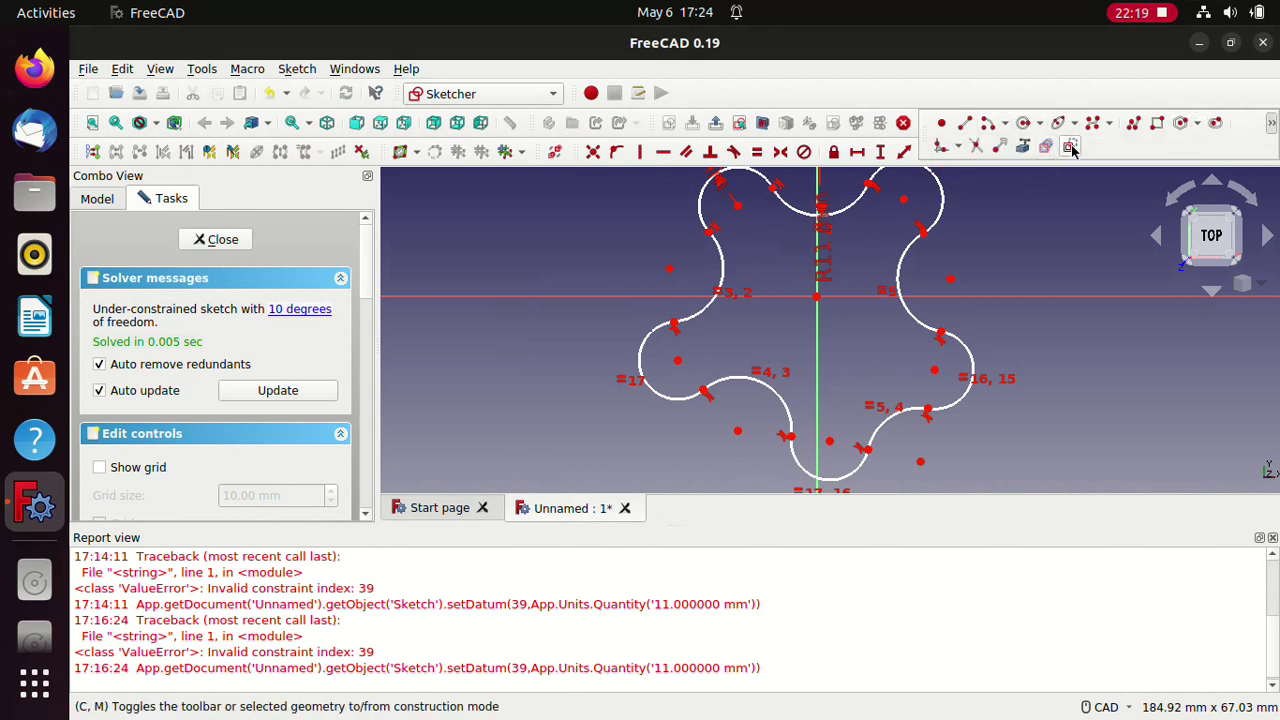
click(964, 122)
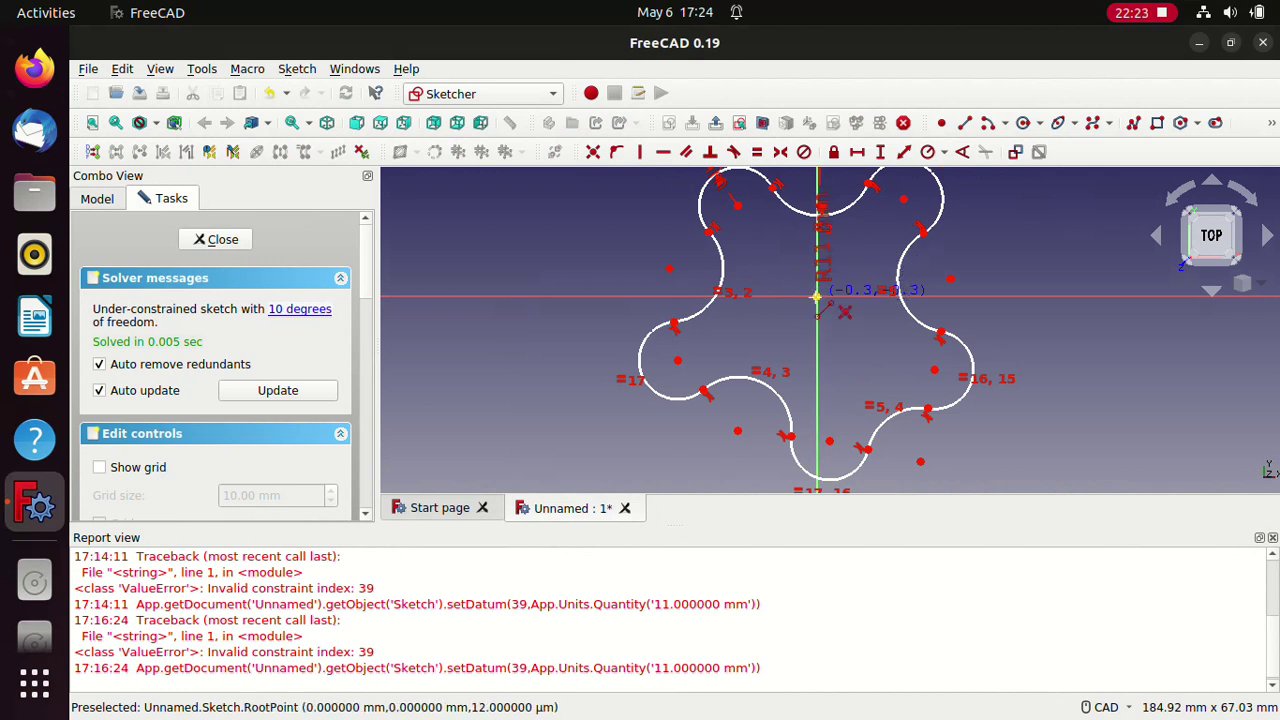
Step: Draw five spokes from the sketch origin to each lobe's centre point
click(818, 292)
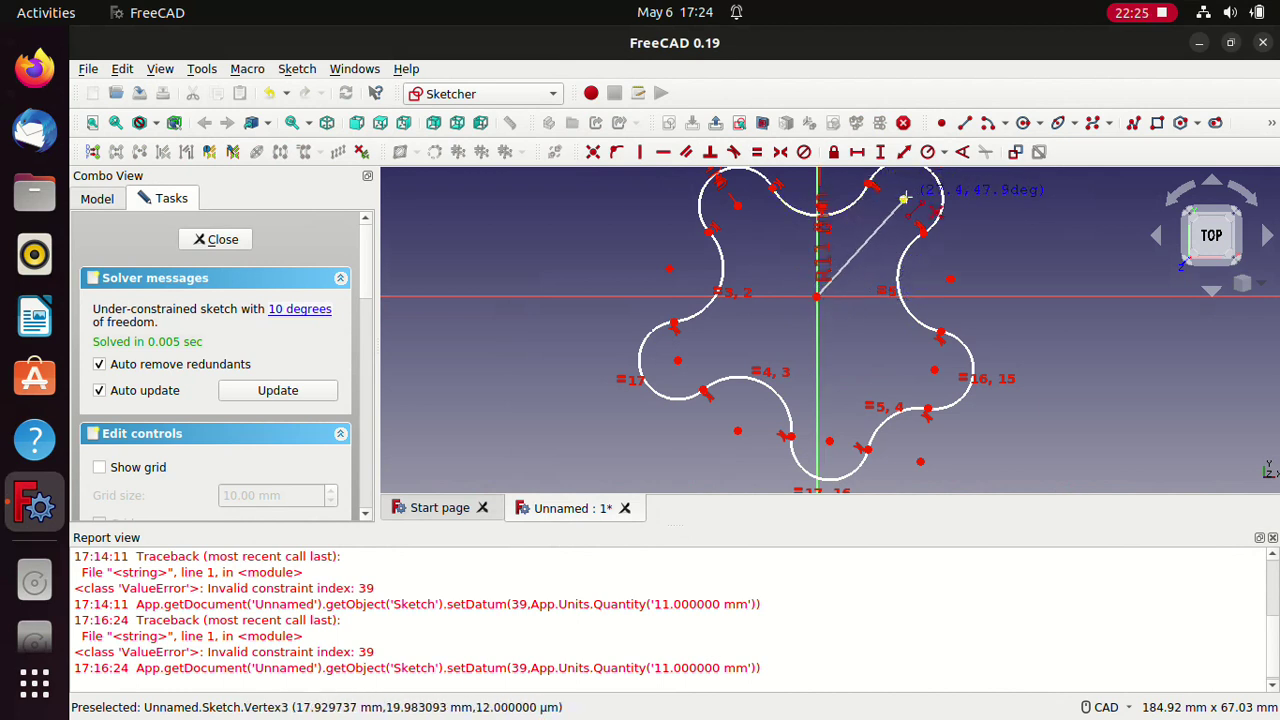
click(903, 200)
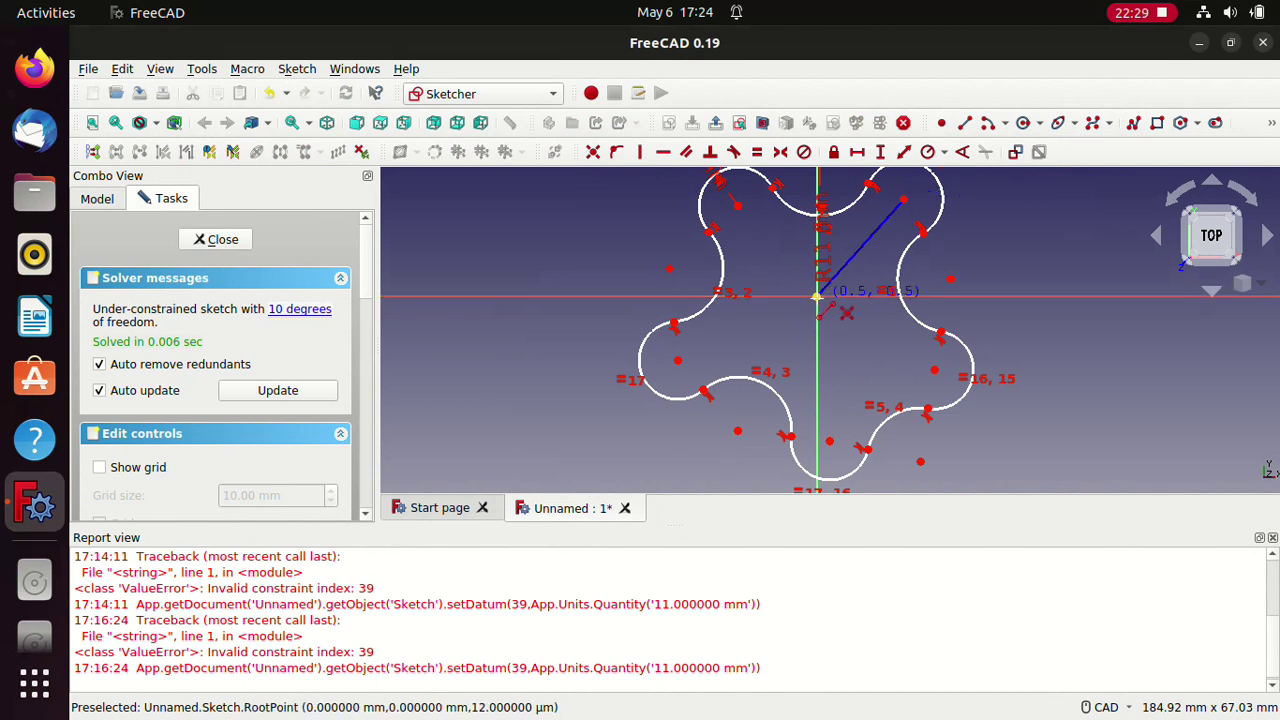
click(818, 294)
click(933, 370)
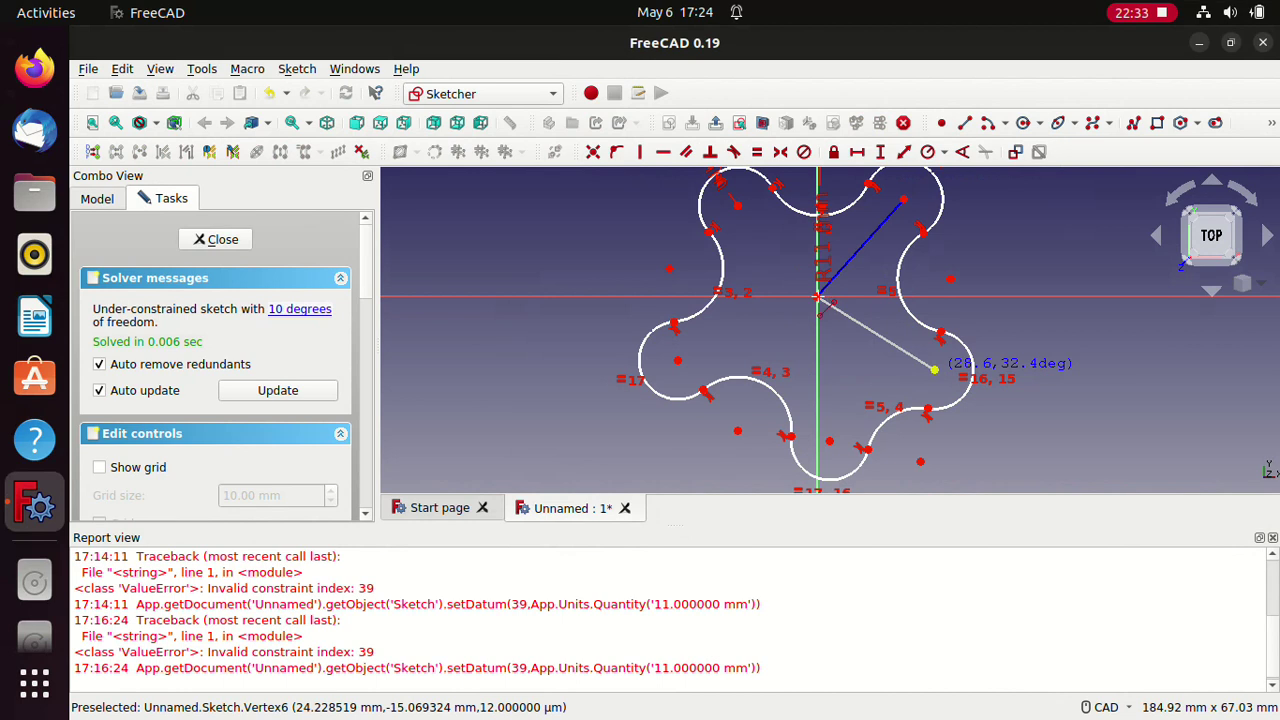
click(933, 370)
click(818, 296)
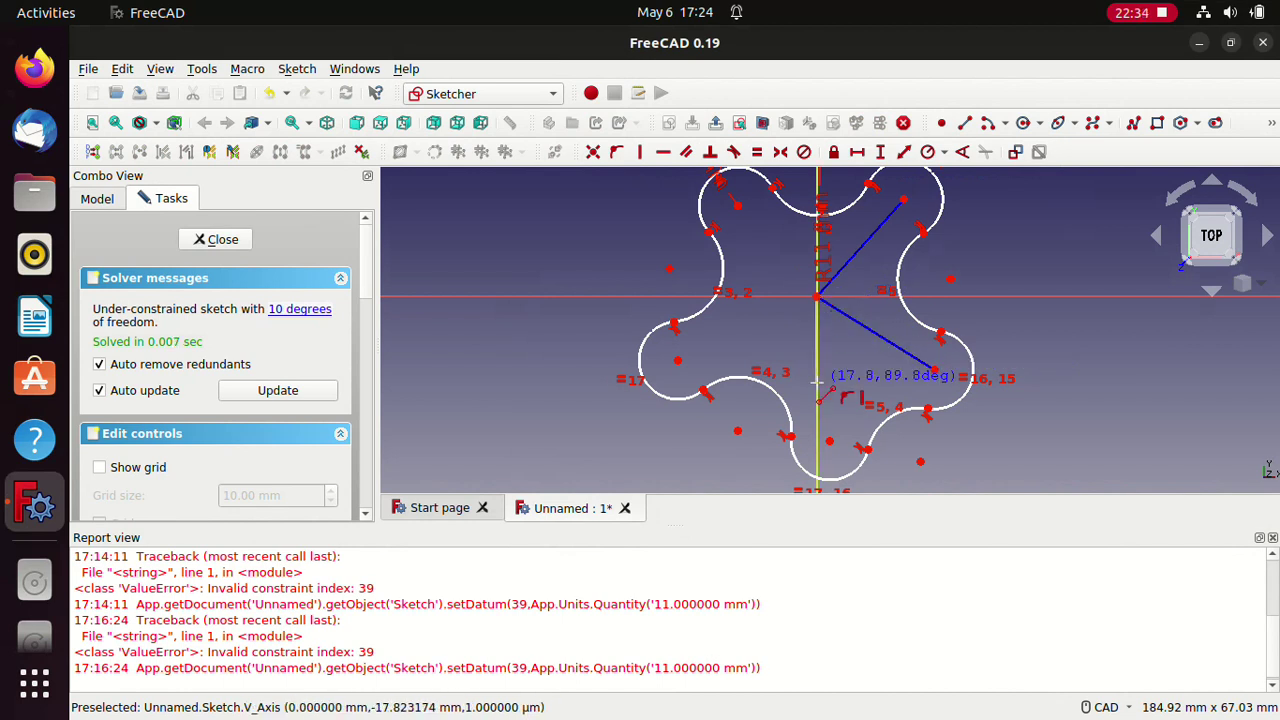
click(829, 440)
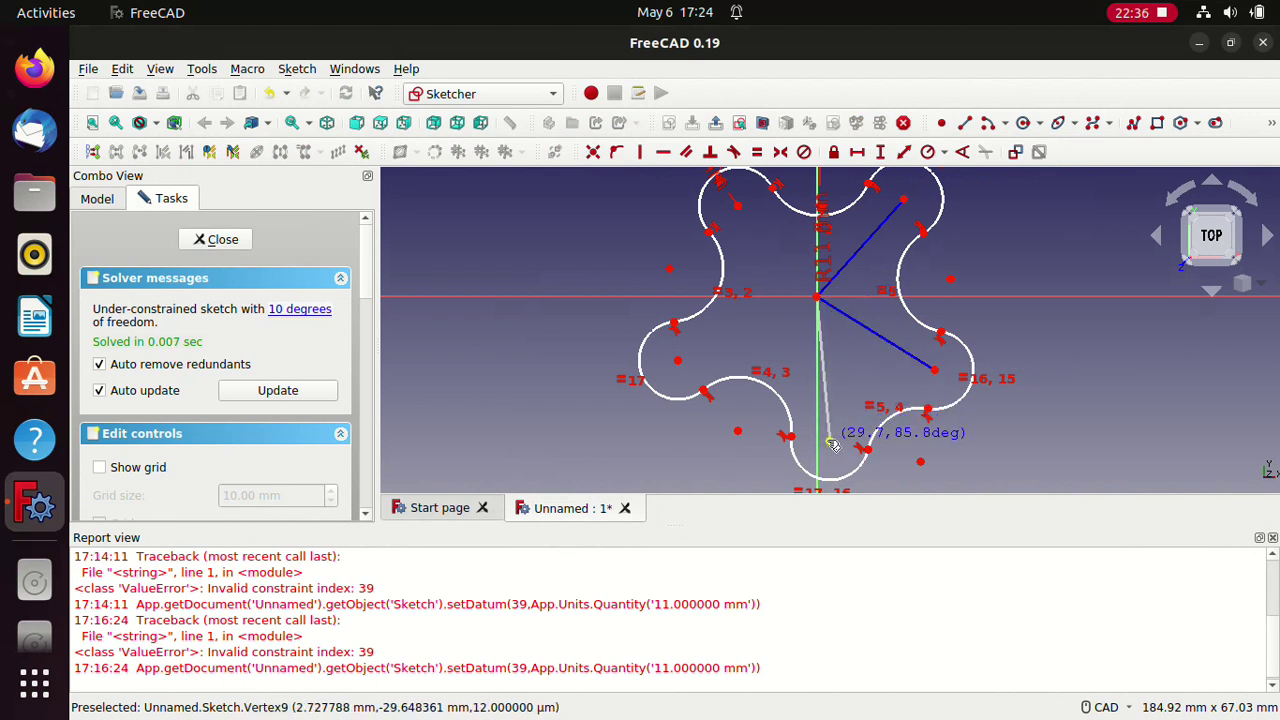
click(818, 297)
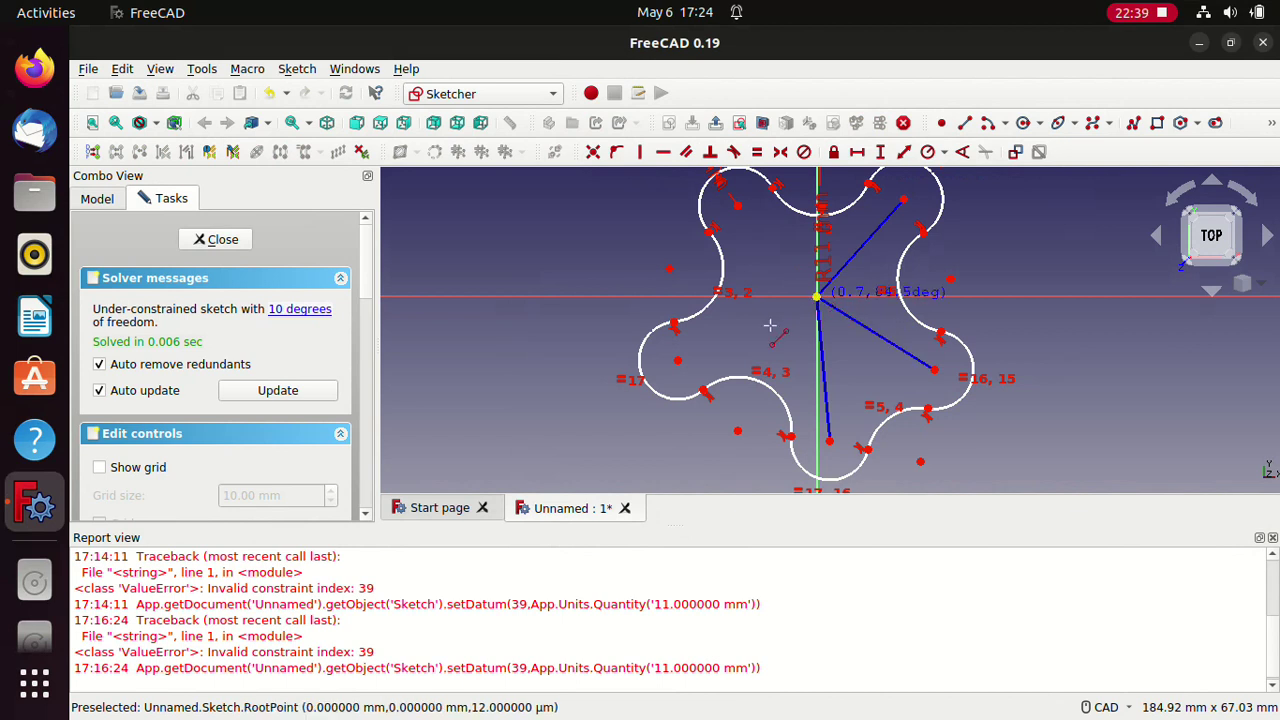
click(679, 360)
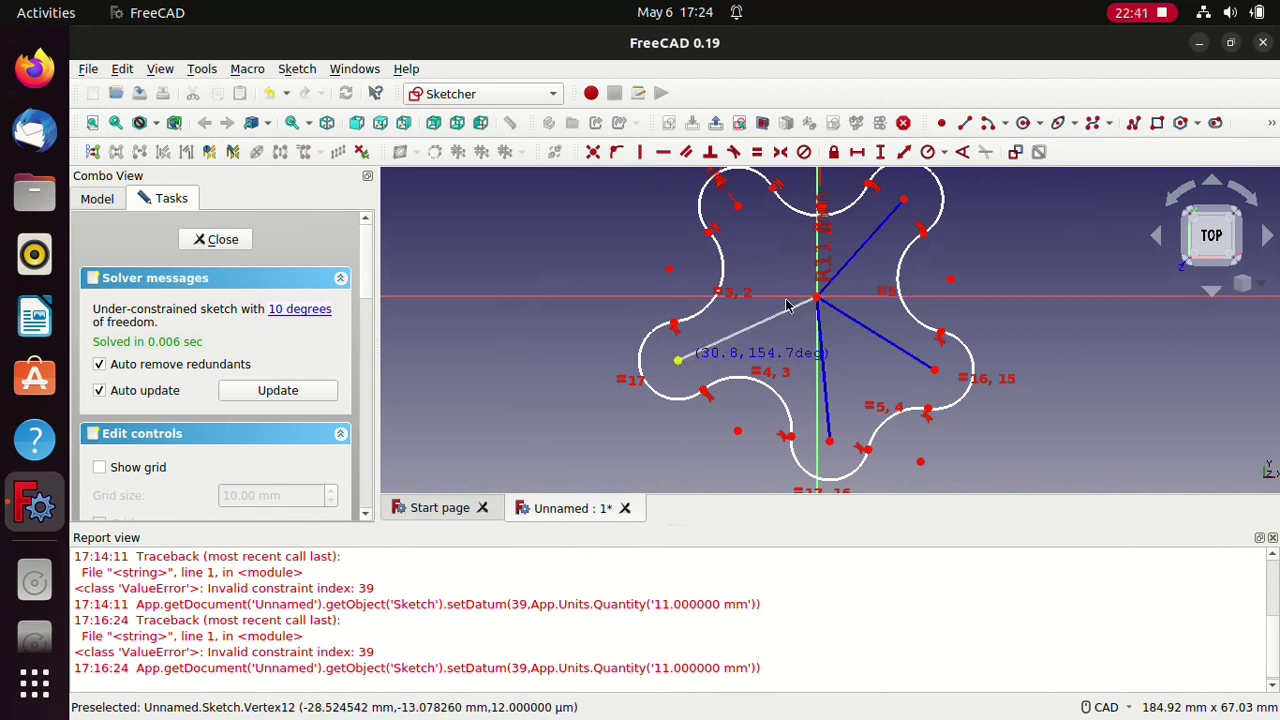
click(818, 297)
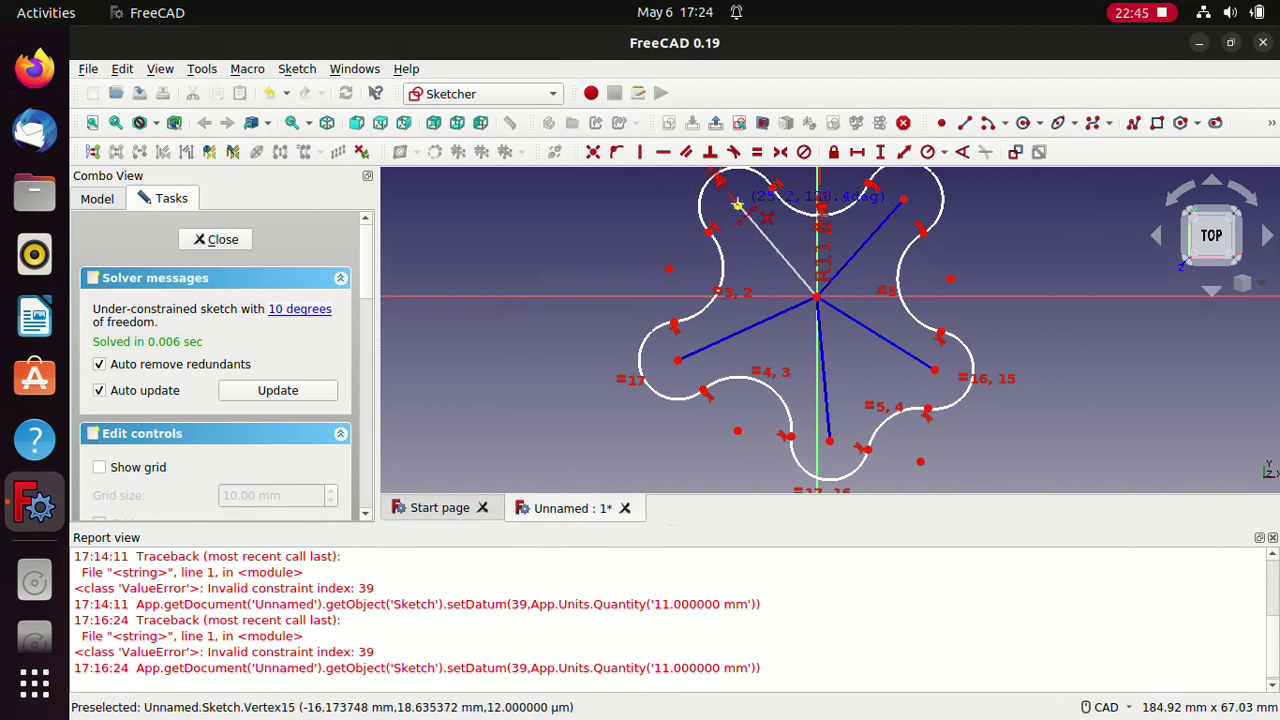
click(736, 204)
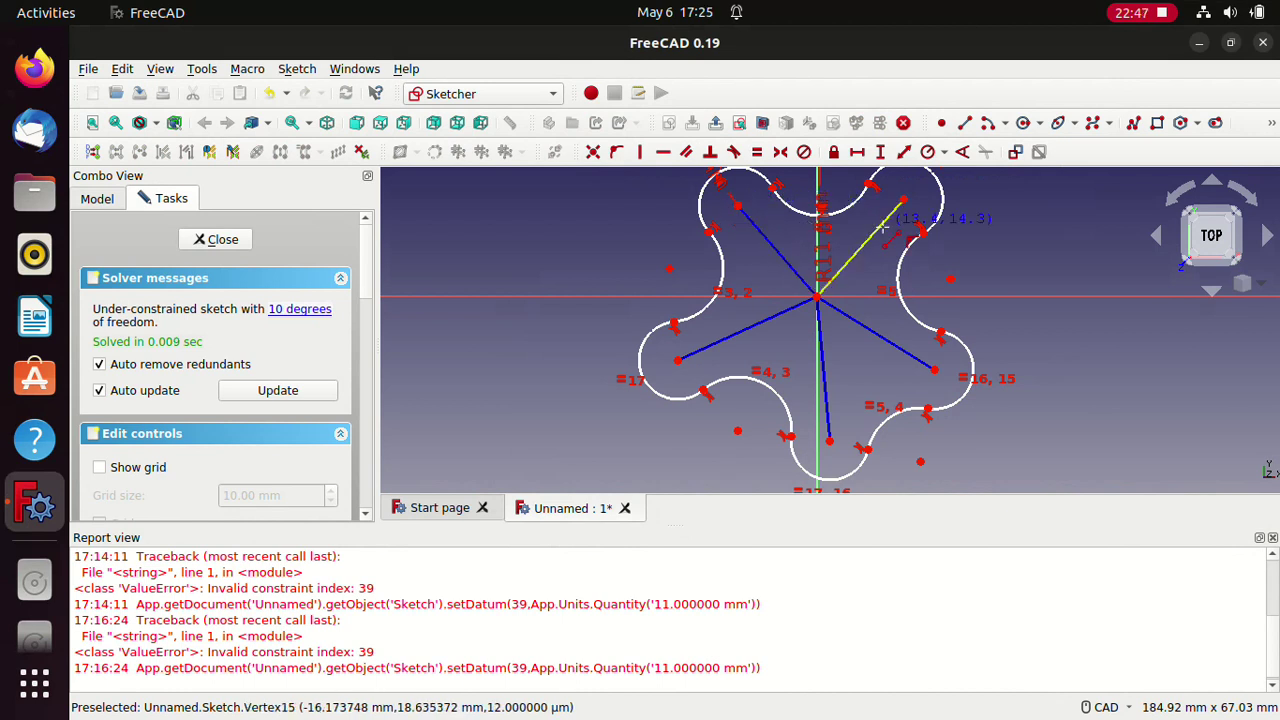
click(1271, 122)
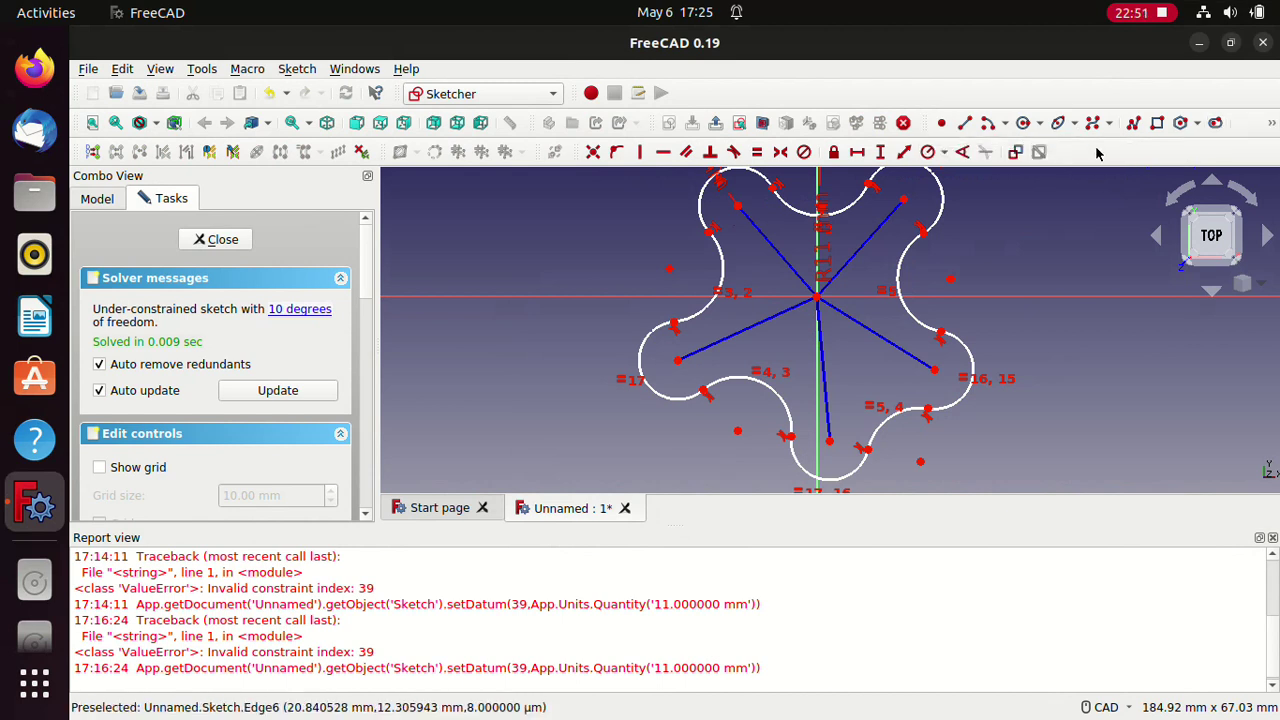
Step: Constrain the bottom spoke to be vertical
click(1271, 122)
click(1070, 146)
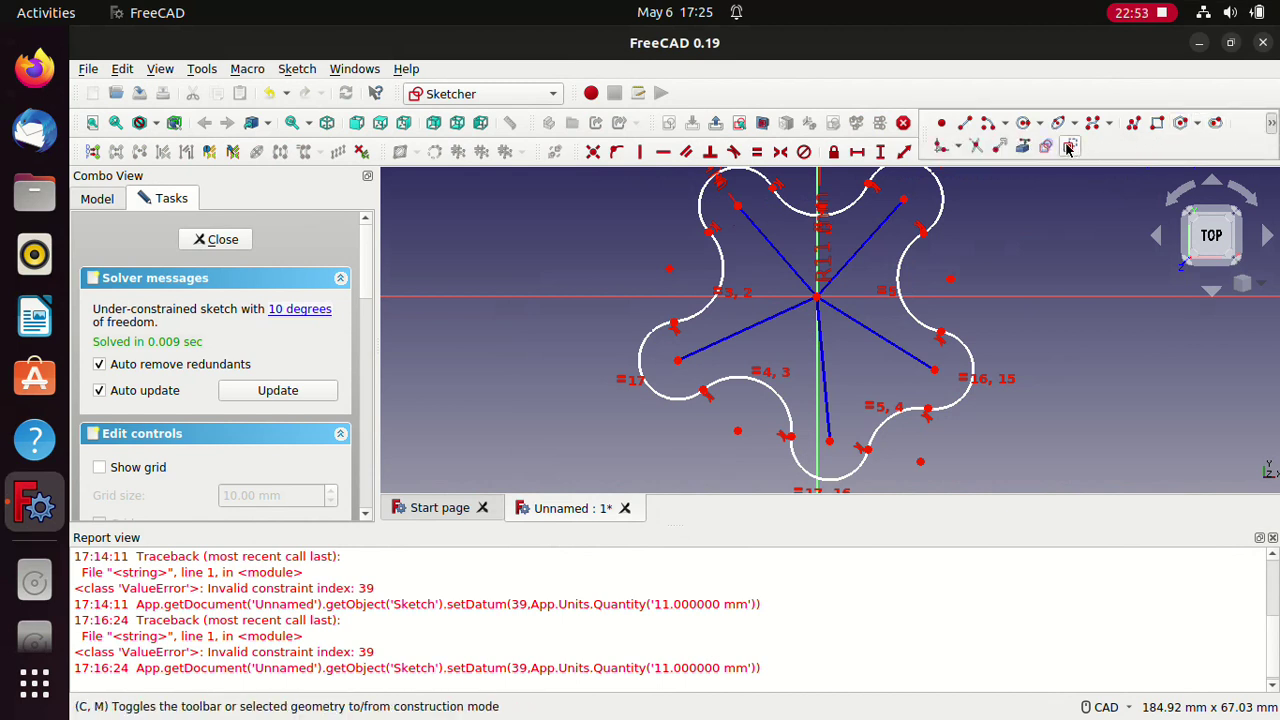
right_click(1012, 279)
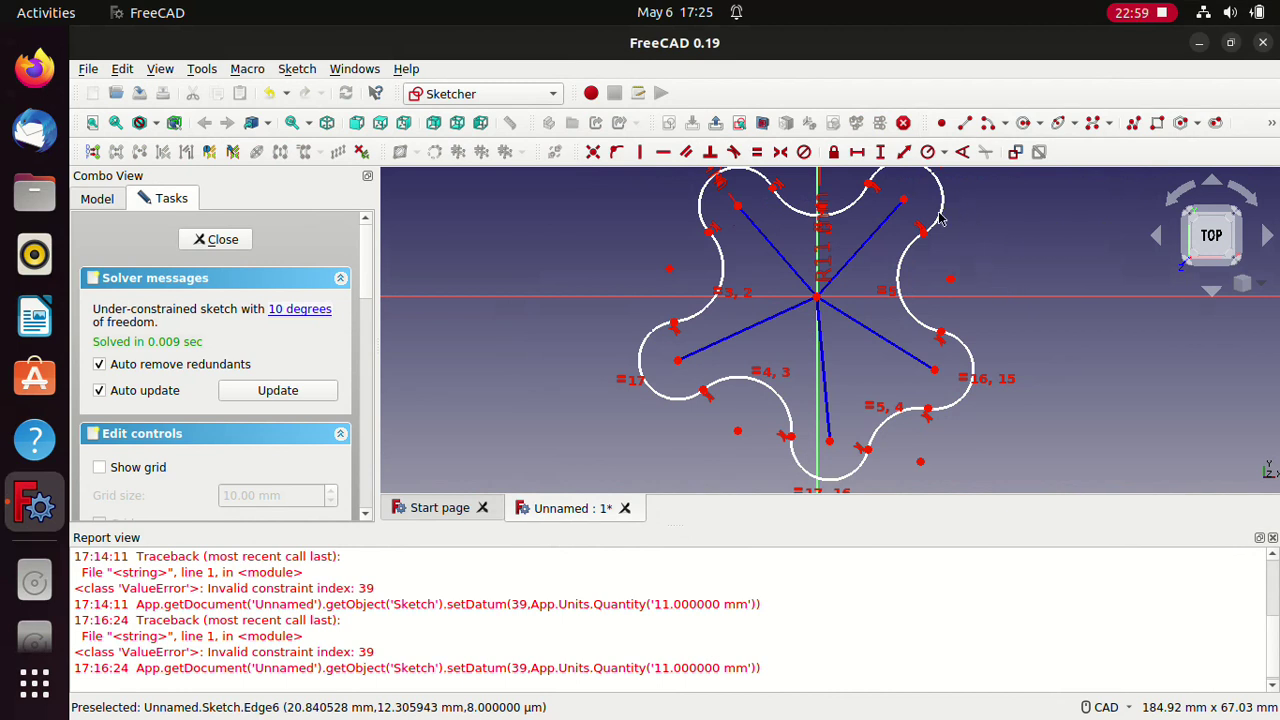
click(862, 256)
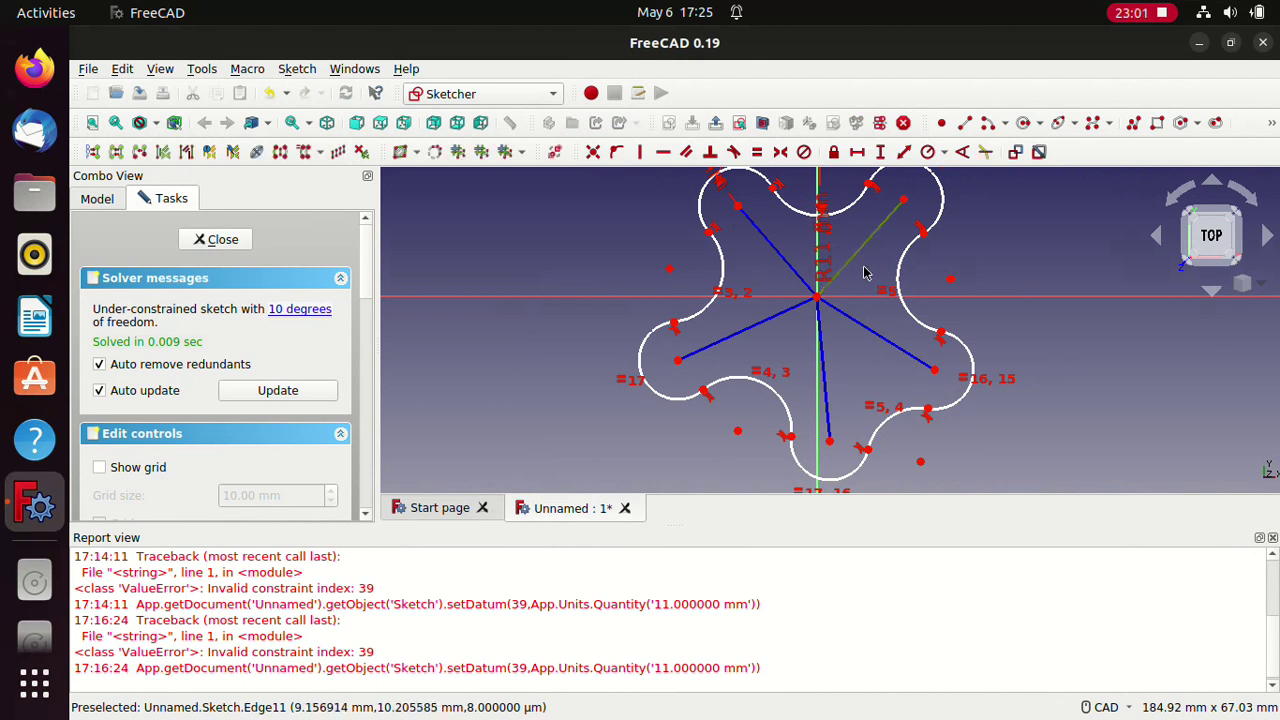
click(855, 322)
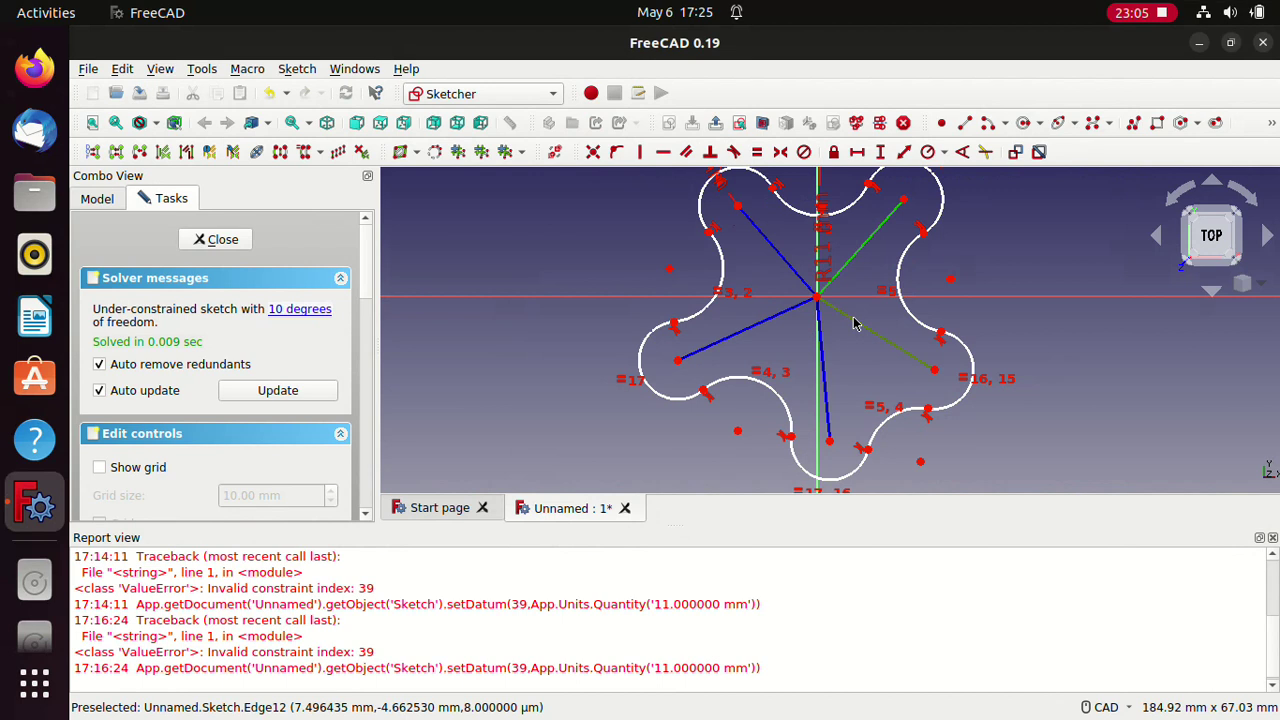
click(822, 370)
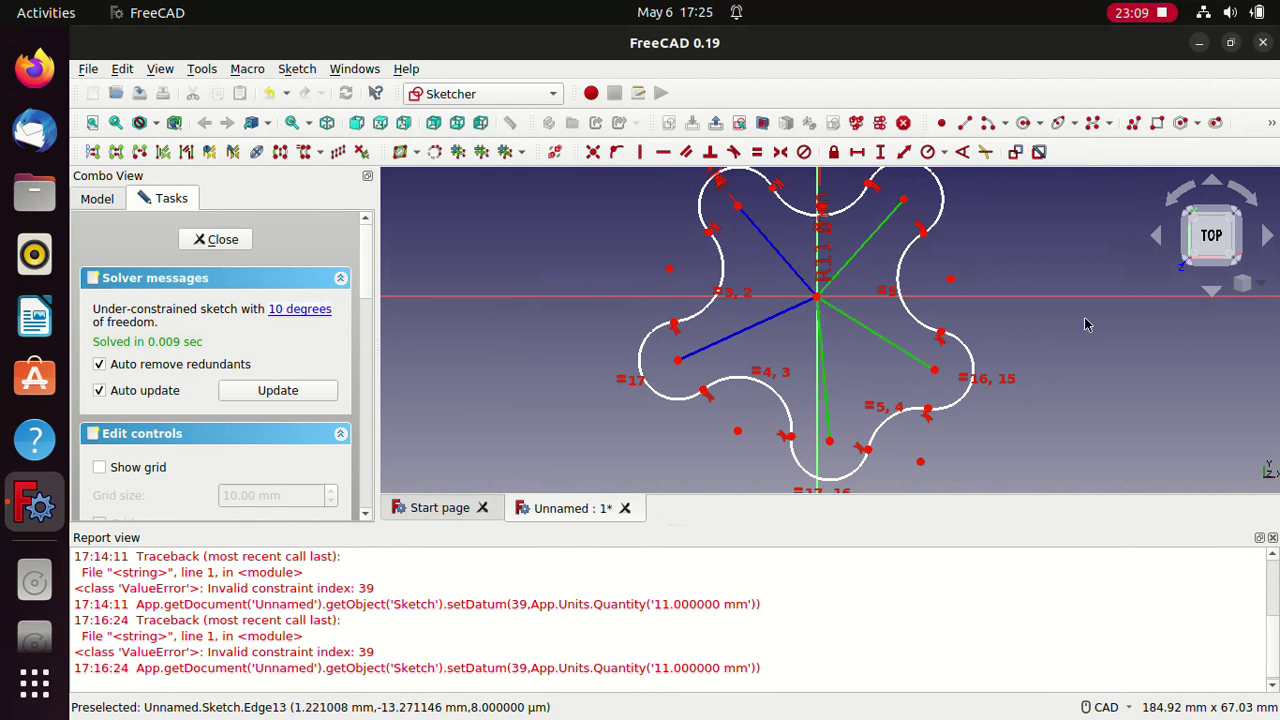
right_click(1066, 320)
click(575, 370)
click(877, 335)
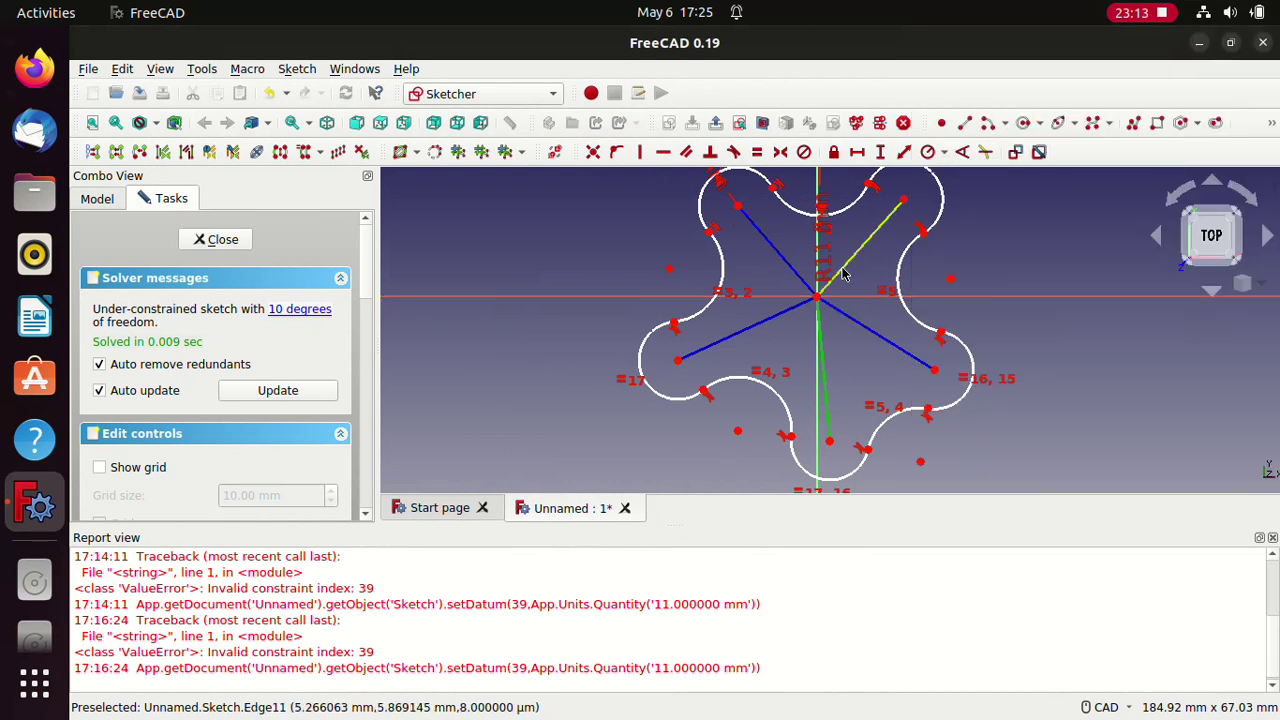
click(642, 152)
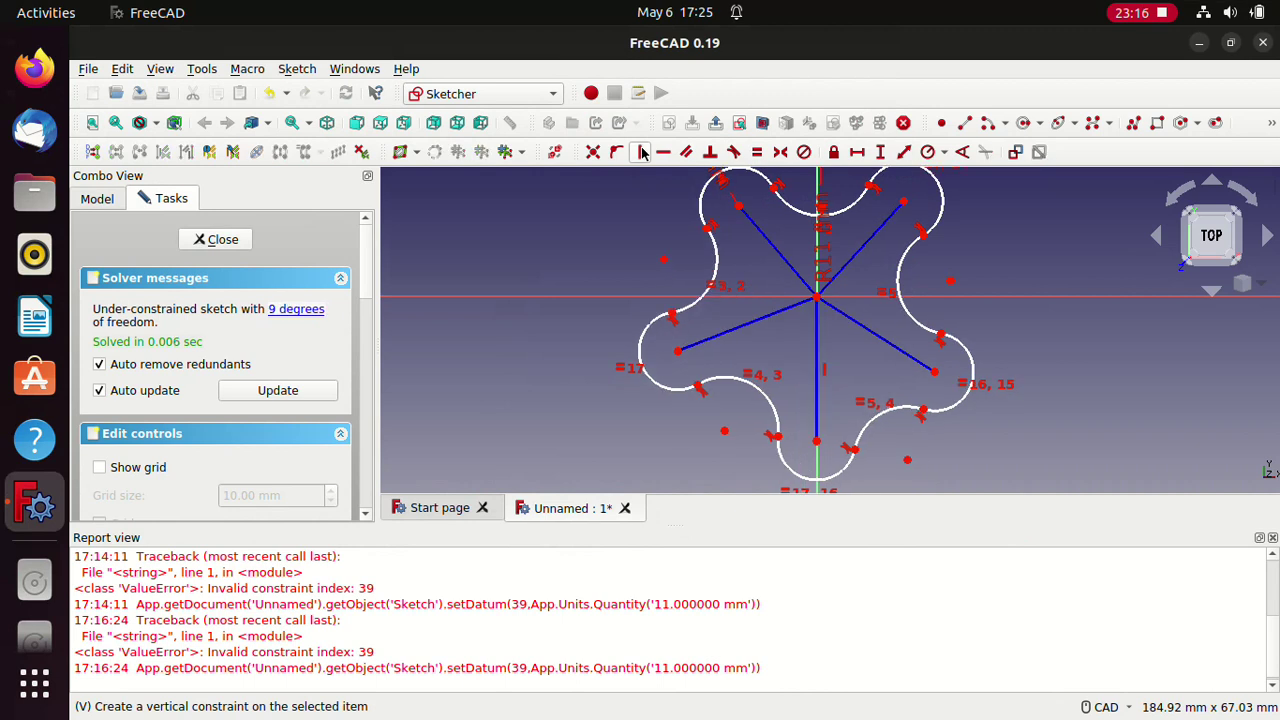
Step: Make all five spokes equal in length
click(872, 332)
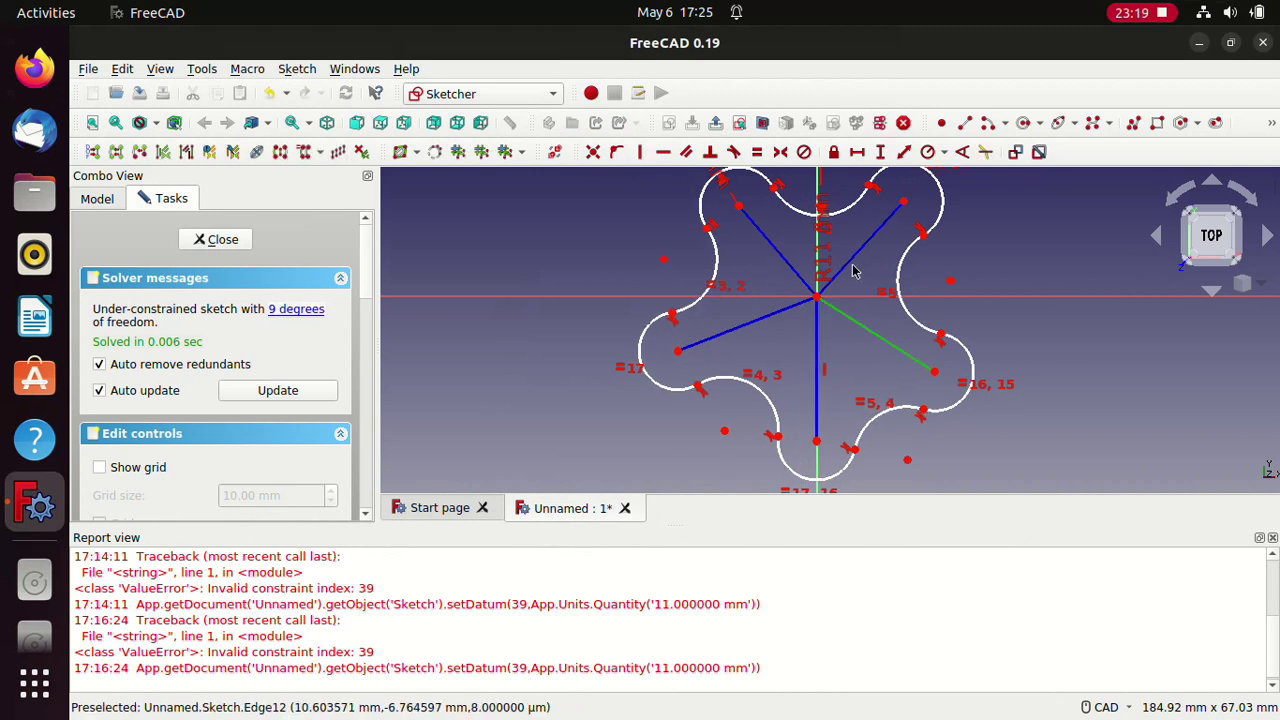
click(851, 263)
click(787, 262)
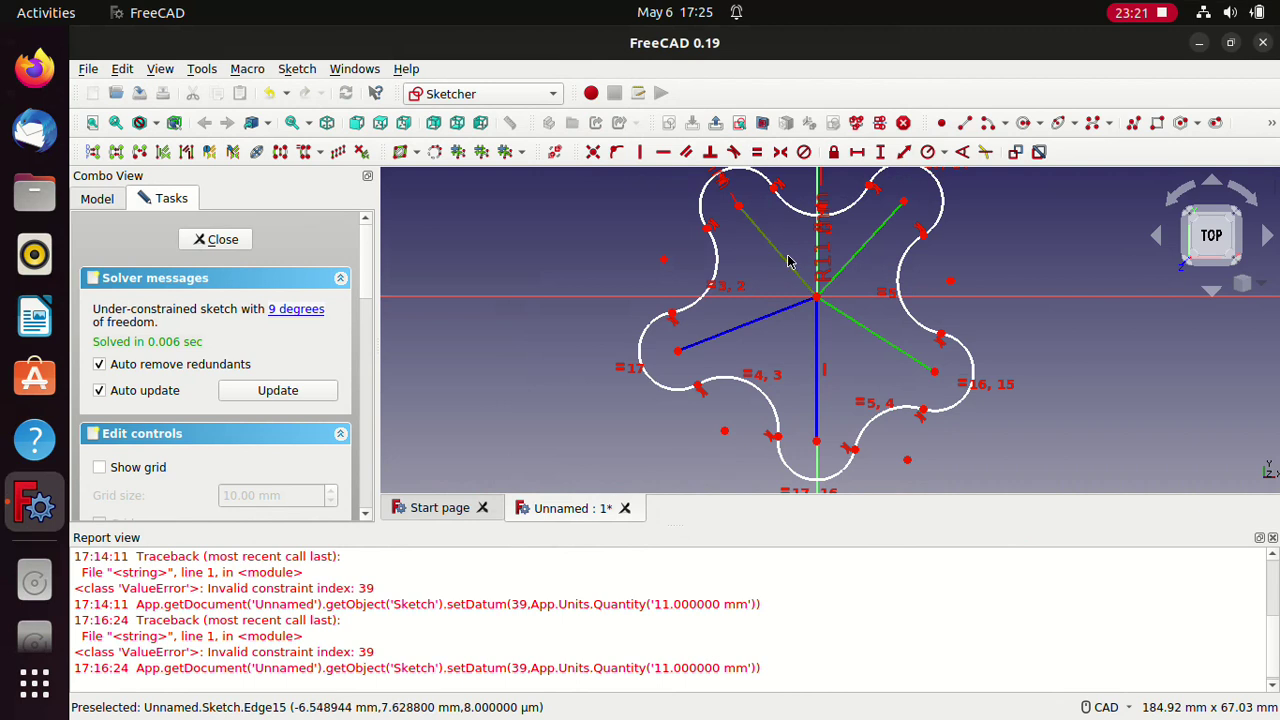
click(752, 322)
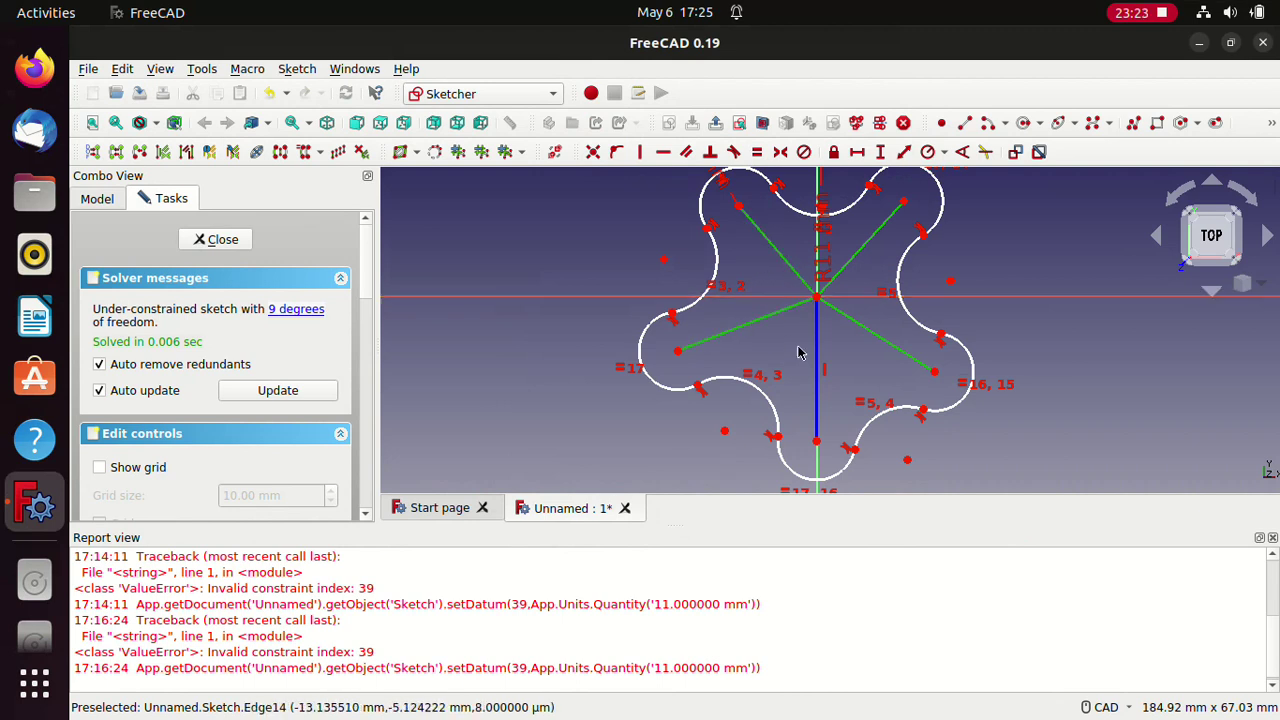
click(818, 372)
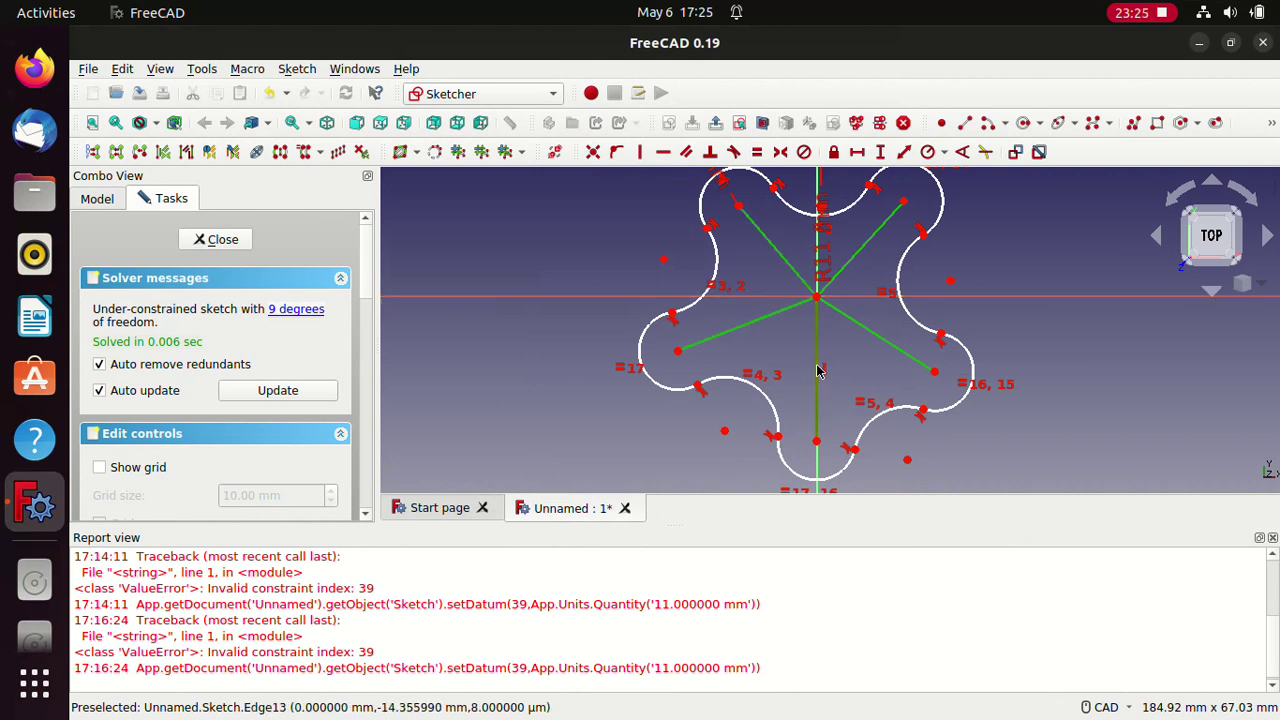
click(757, 152)
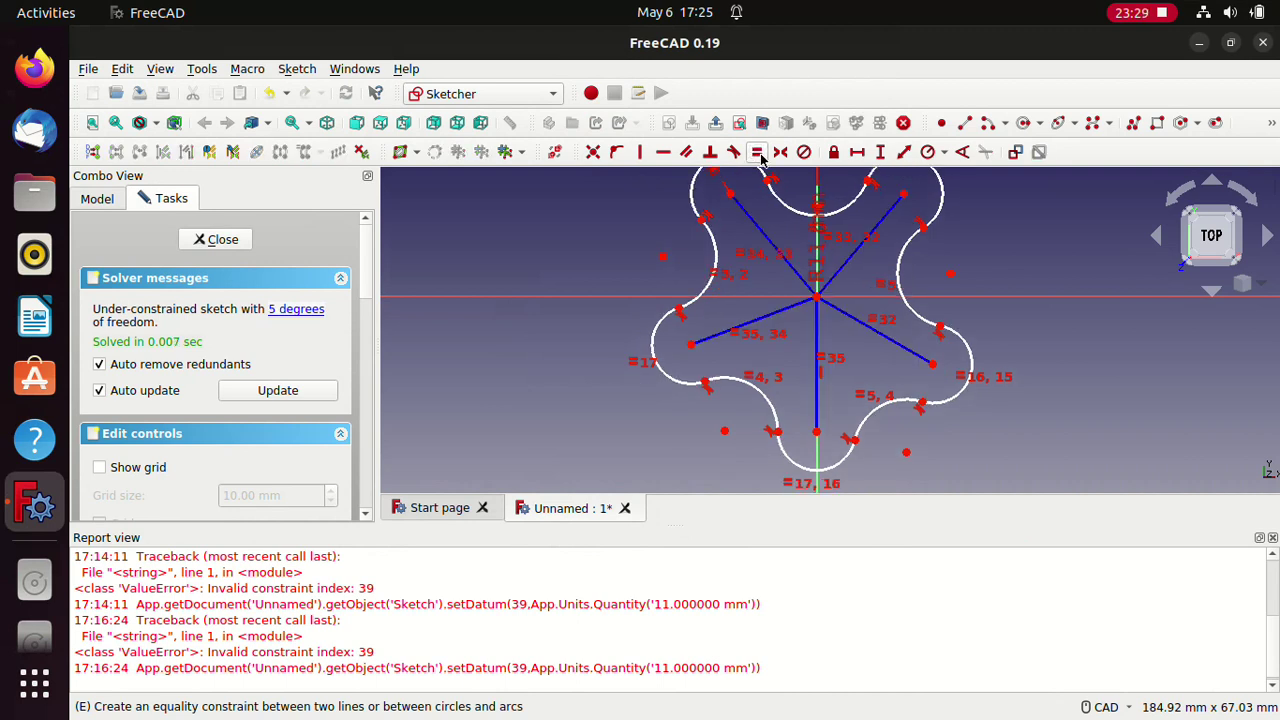
click(840, 272)
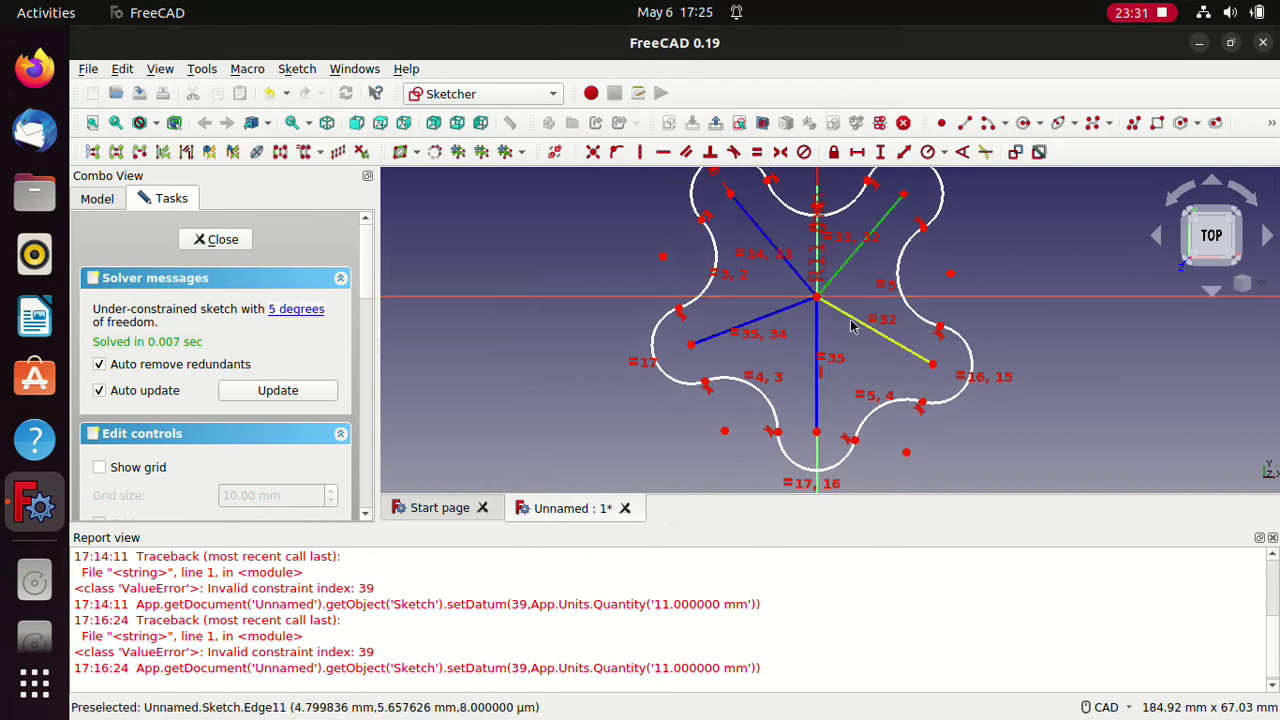
Step: Set 72° angles between the two right spokes and between lower-right and bottom spokes
click(851, 326)
click(963, 151)
text(72)
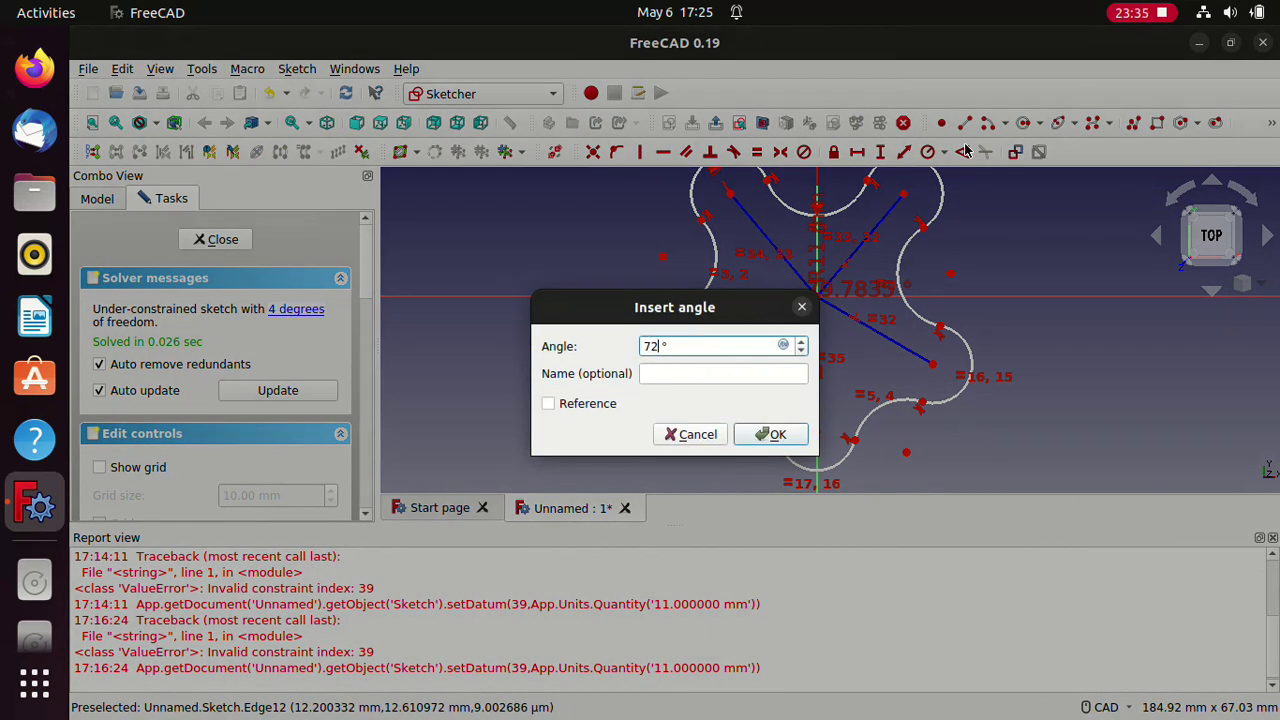
key(Return)
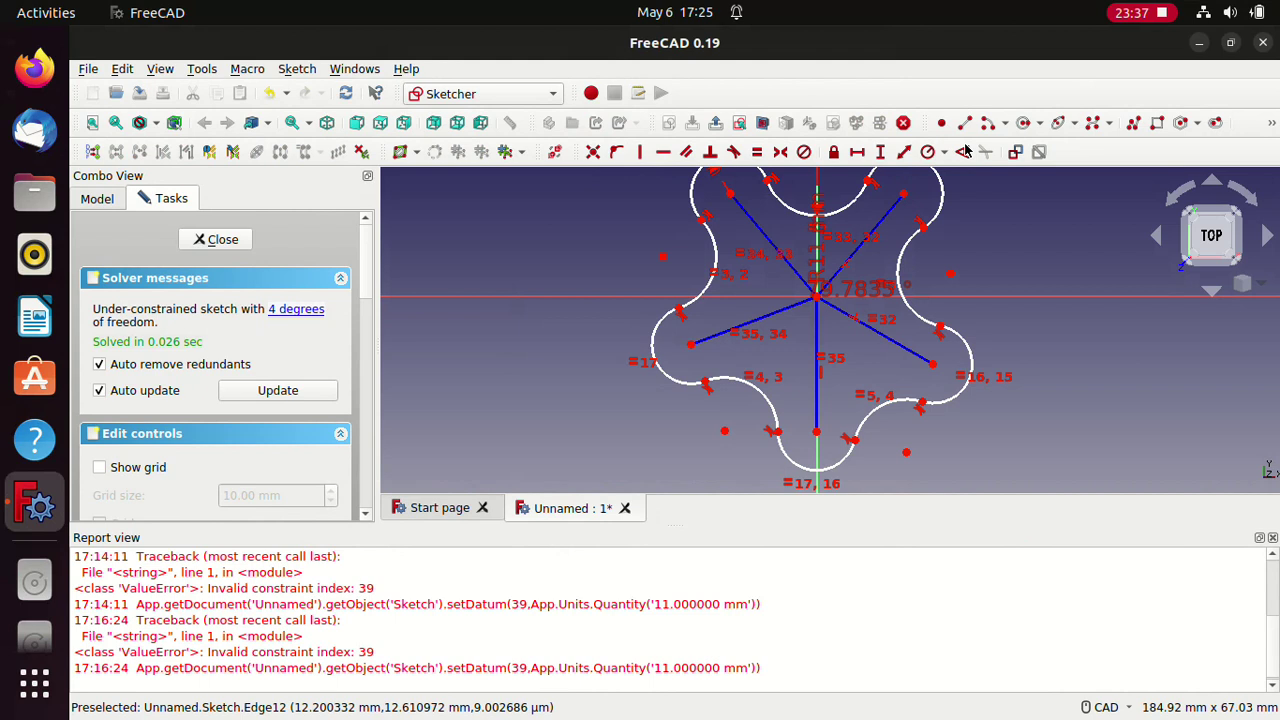
click(879, 329)
click(816, 346)
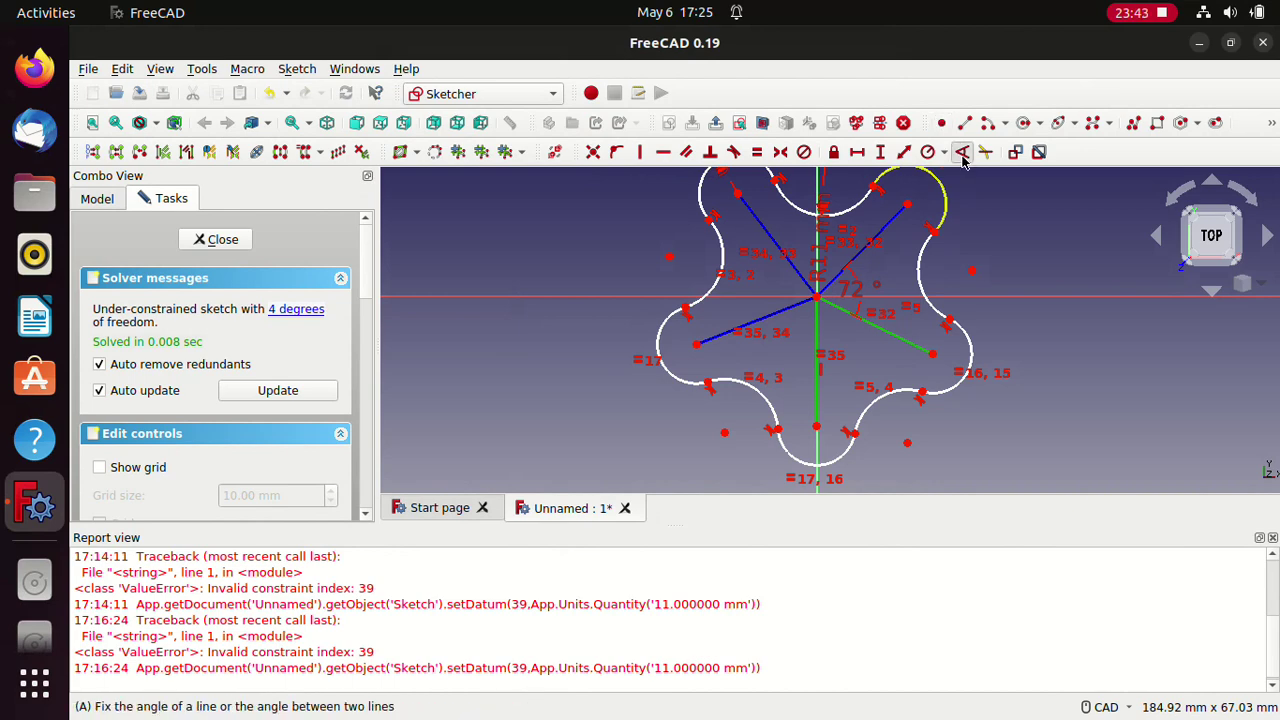
click(961, 153)
text(72)
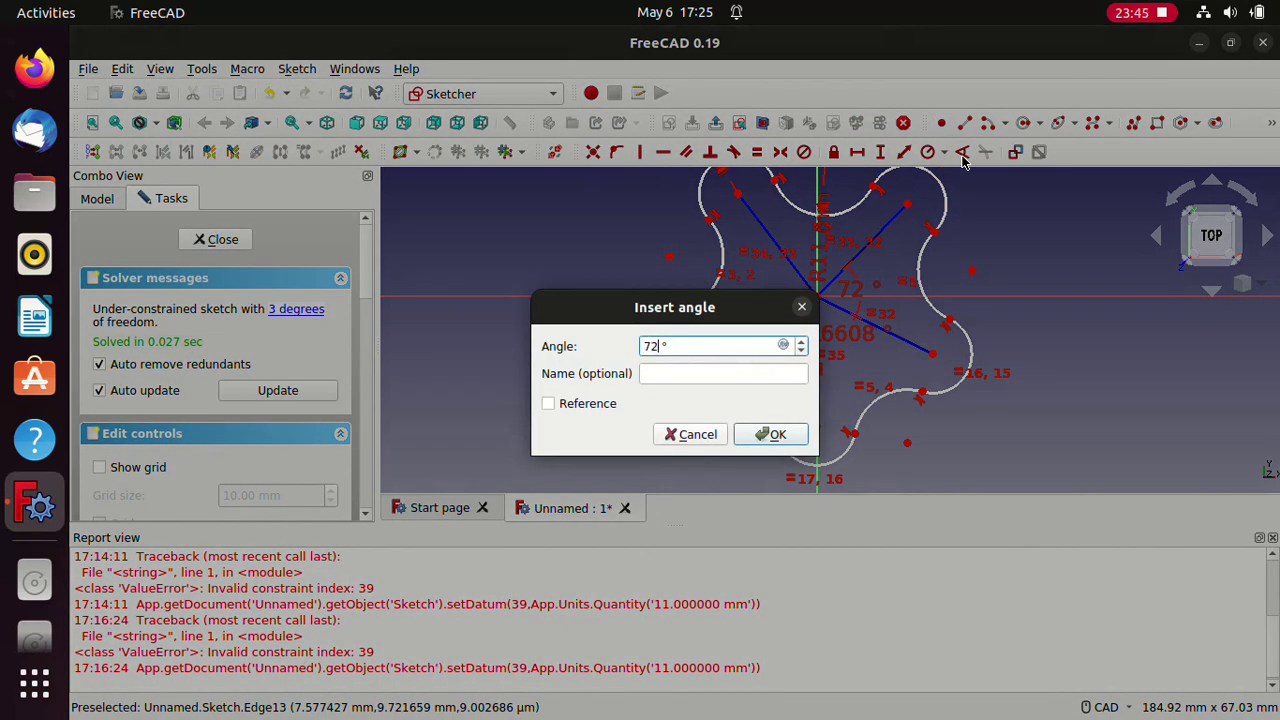
key(Return)
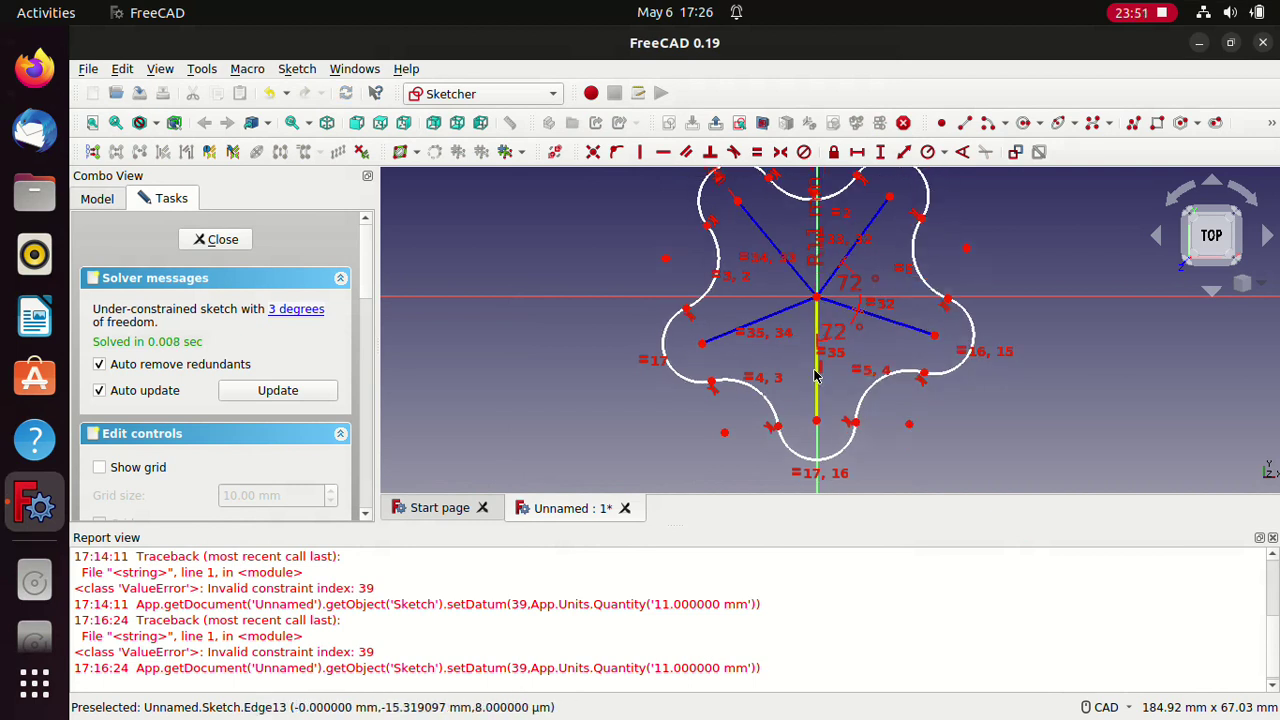
Step: Set 72° angles for the remaining left spoke pairs
click(781, 321)
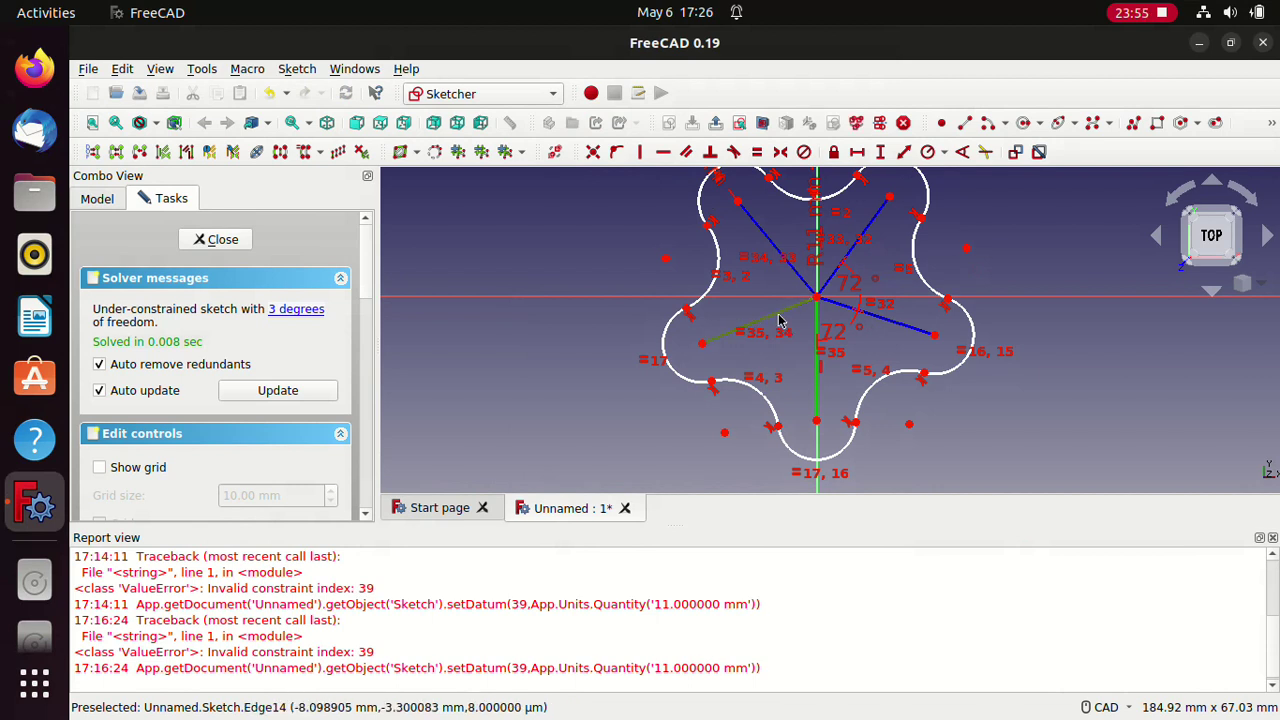
click(960, 152)
text(72)
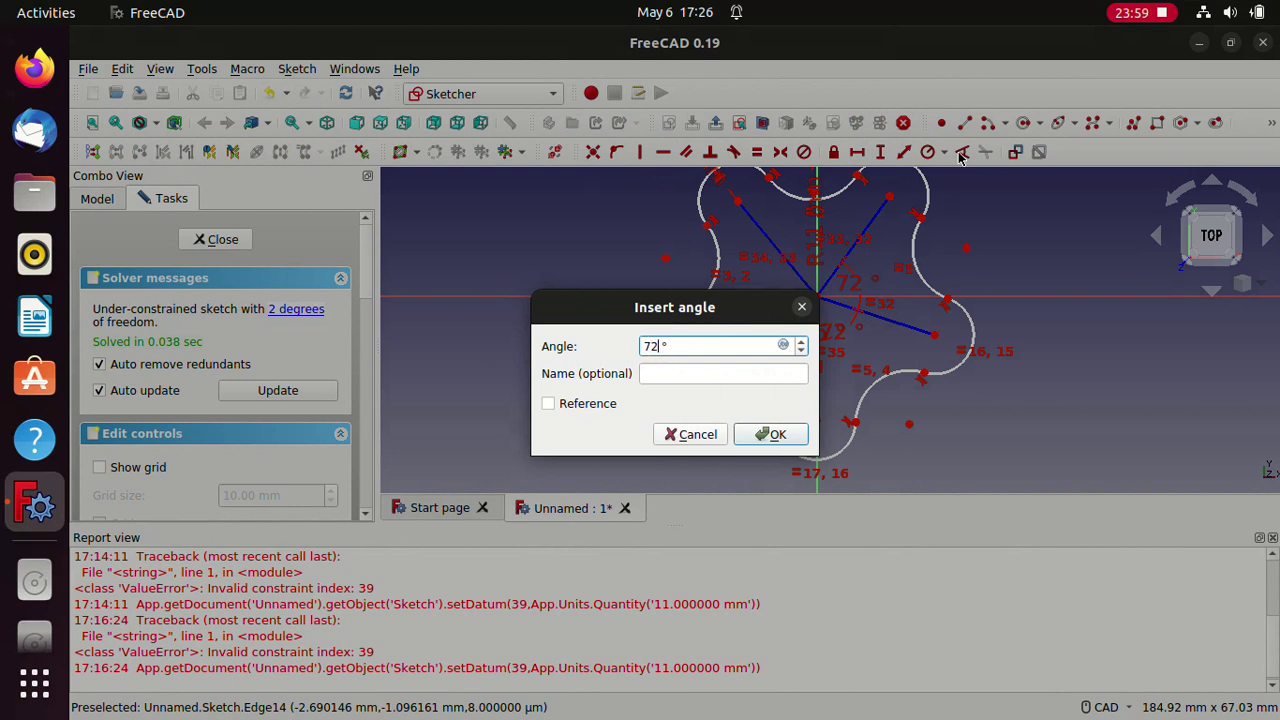
key(Return)
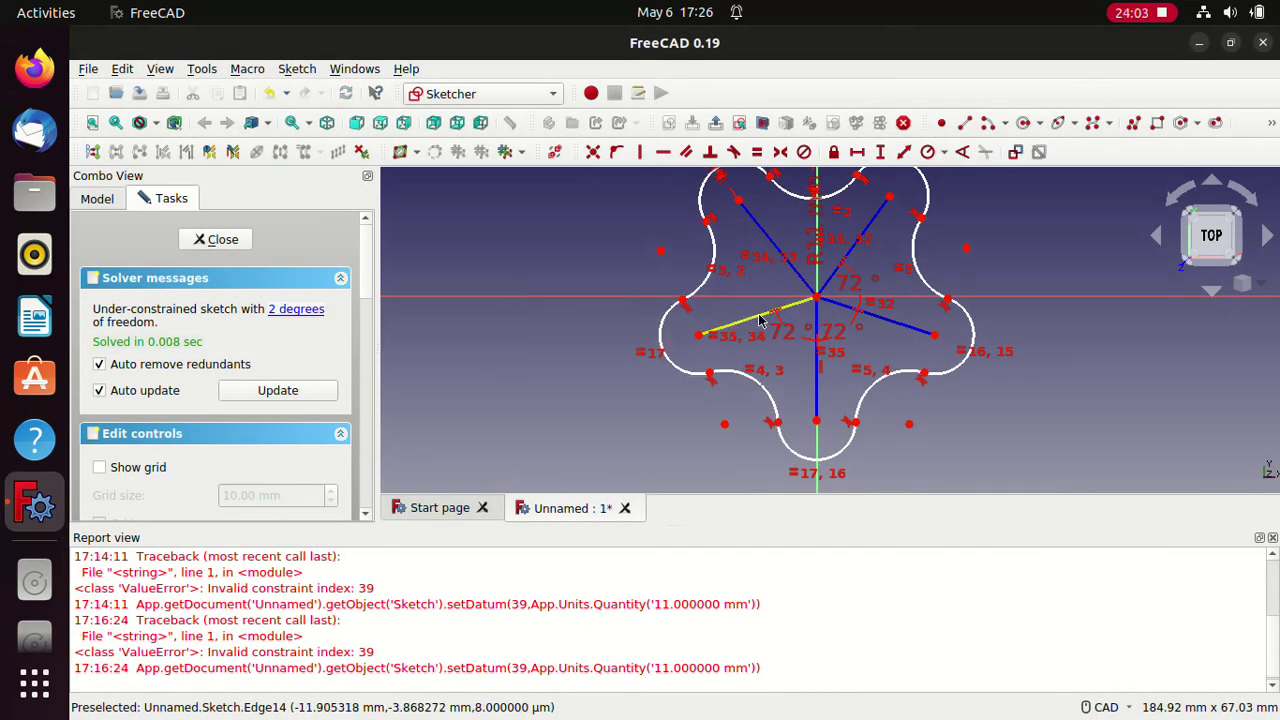
click(768, 327)
click(772, 248)
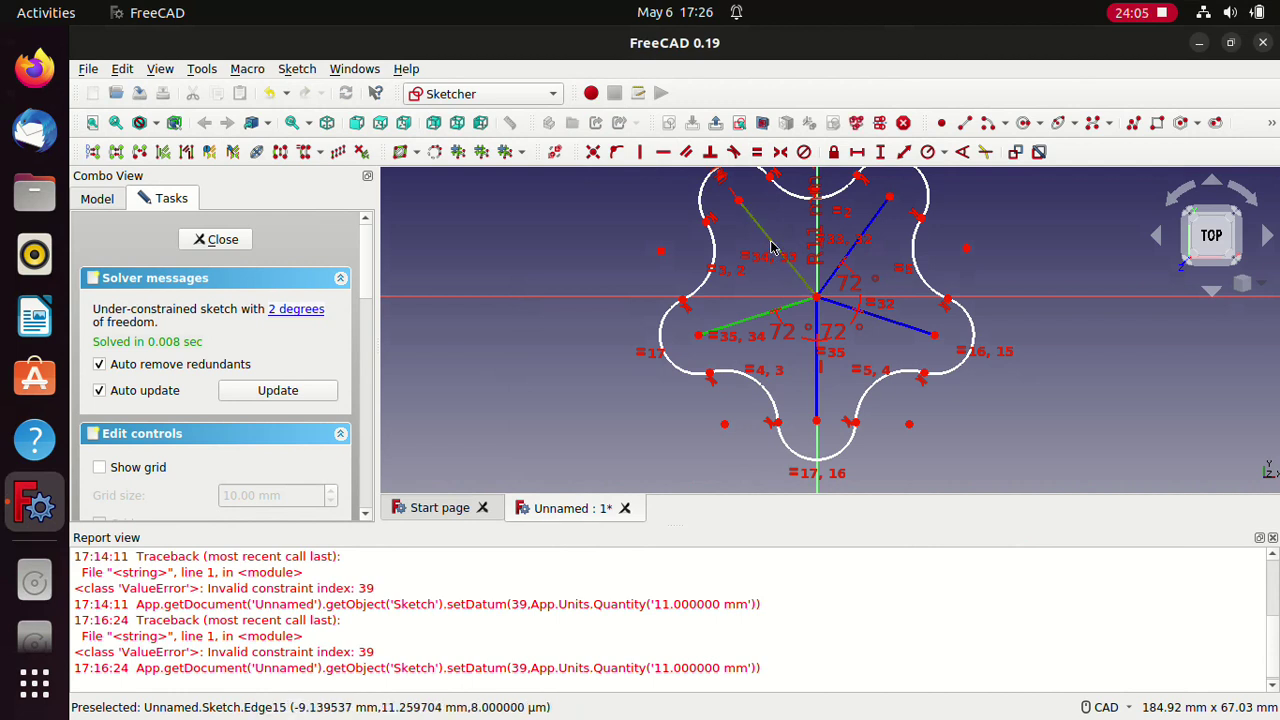
click(962, 153)
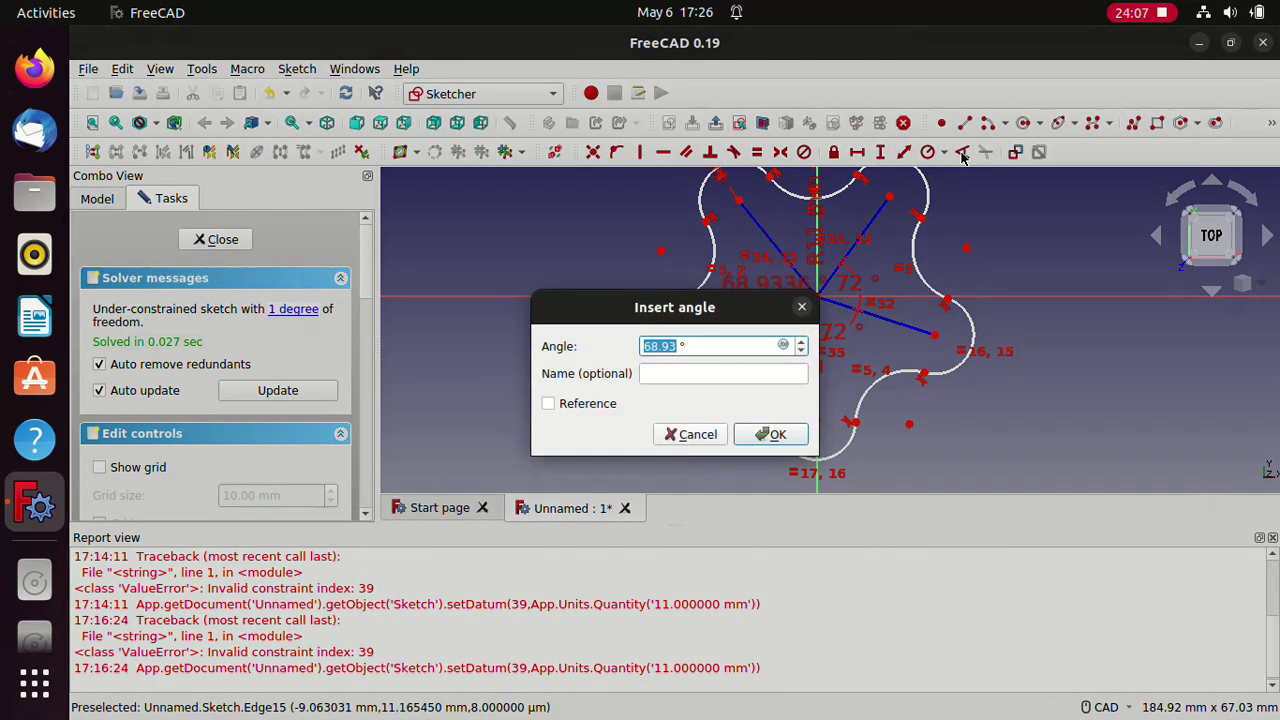
text(72)
key(Return)
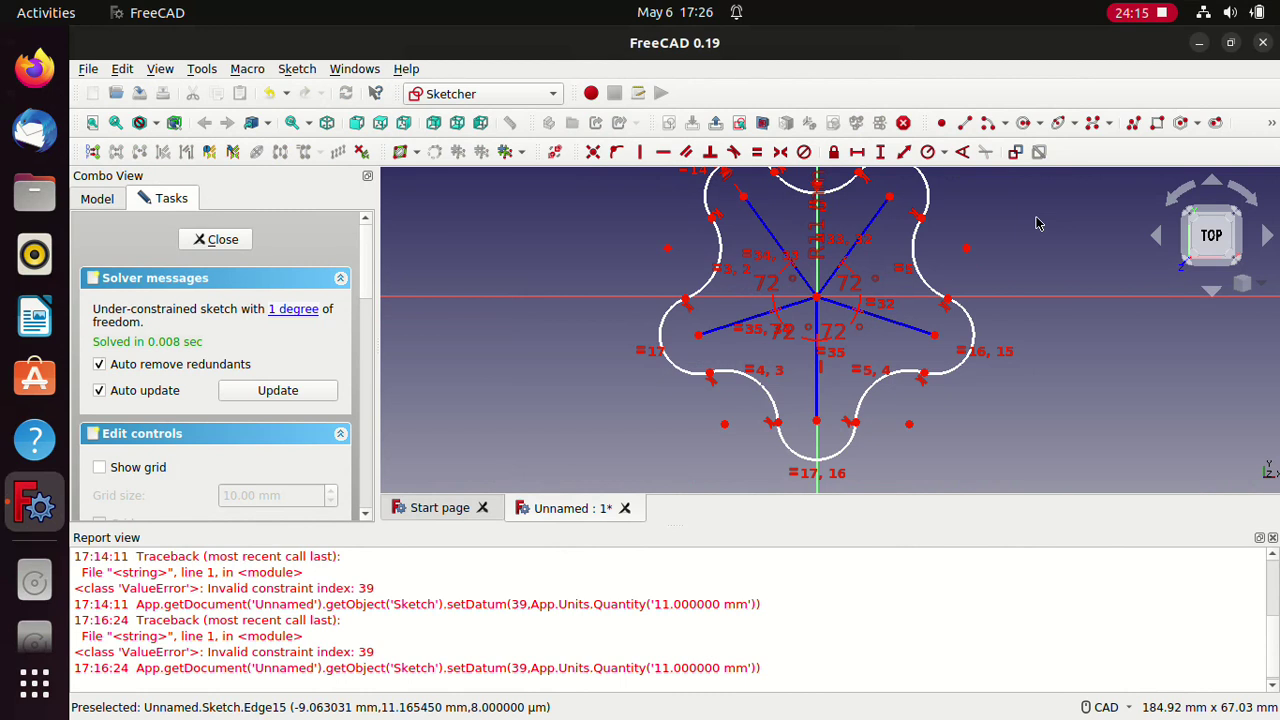
scroll(487, 238, up, 2)
Step: Draw a small circle centred on the sketch origin and select it
scroll(487, 238, up, 1)
scroll(500, 238, down, 3)
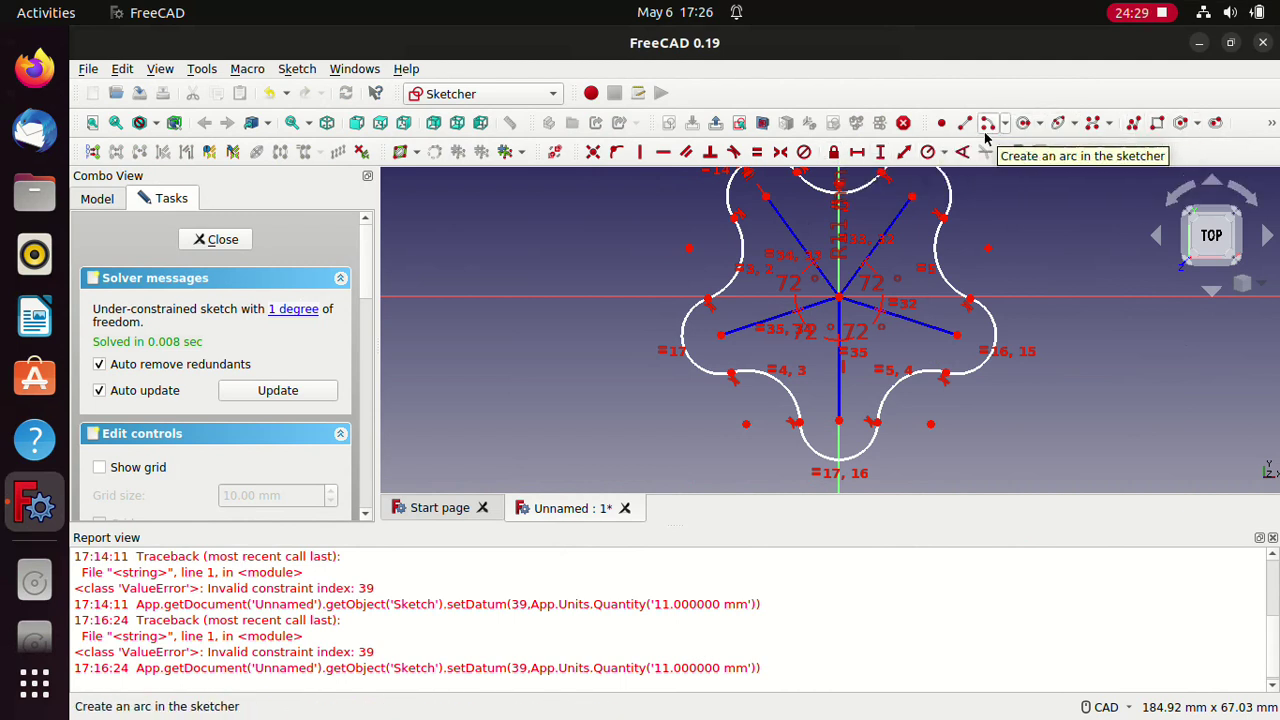
click(1023, 123)
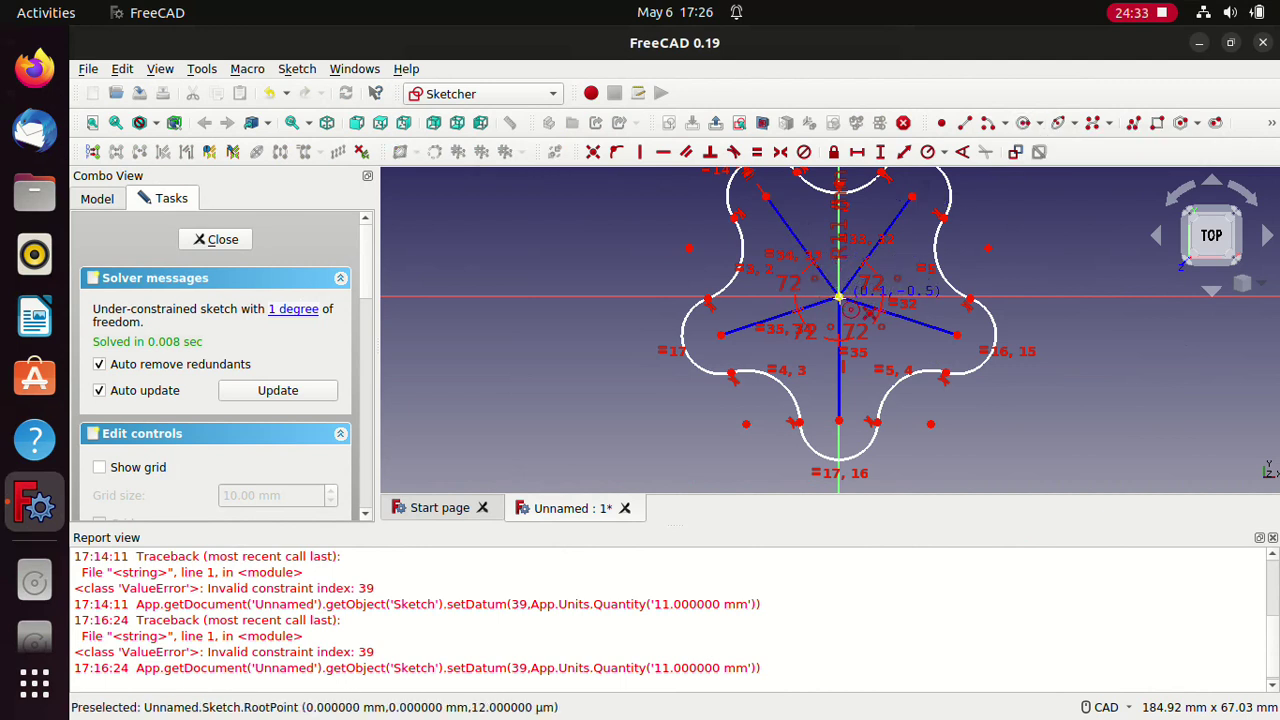
click(838, 298)
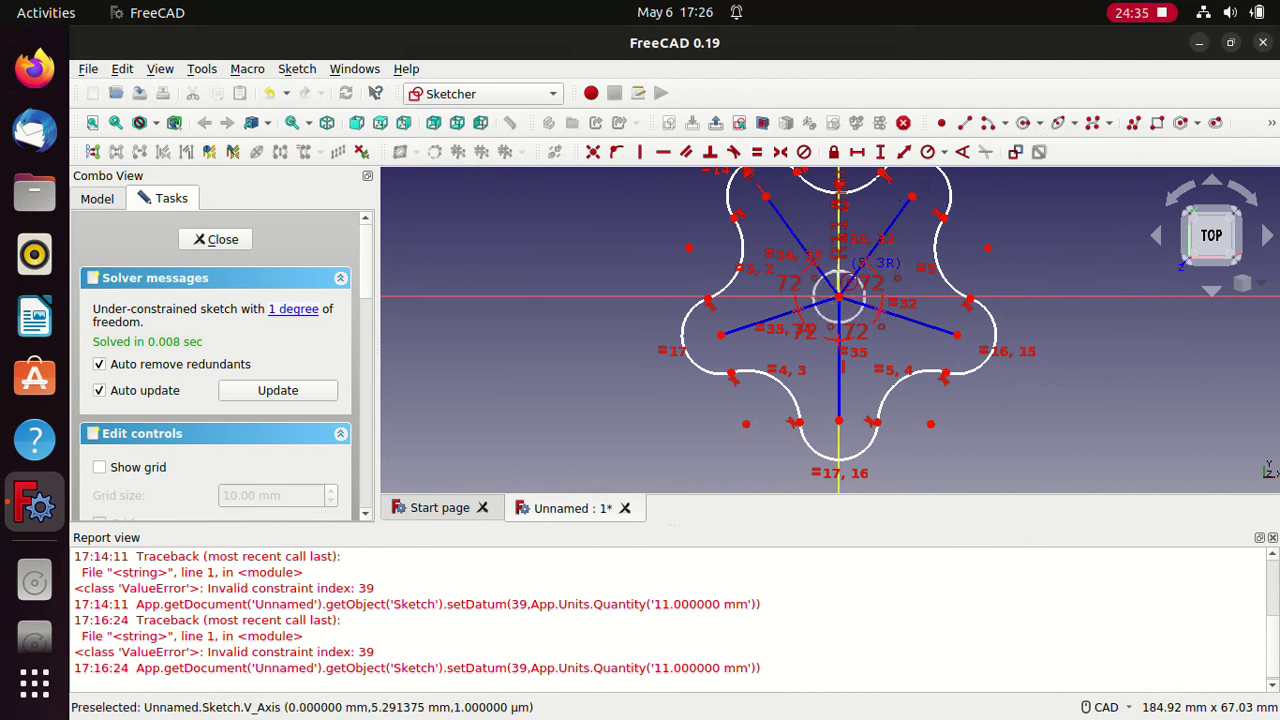
click(845, 292)
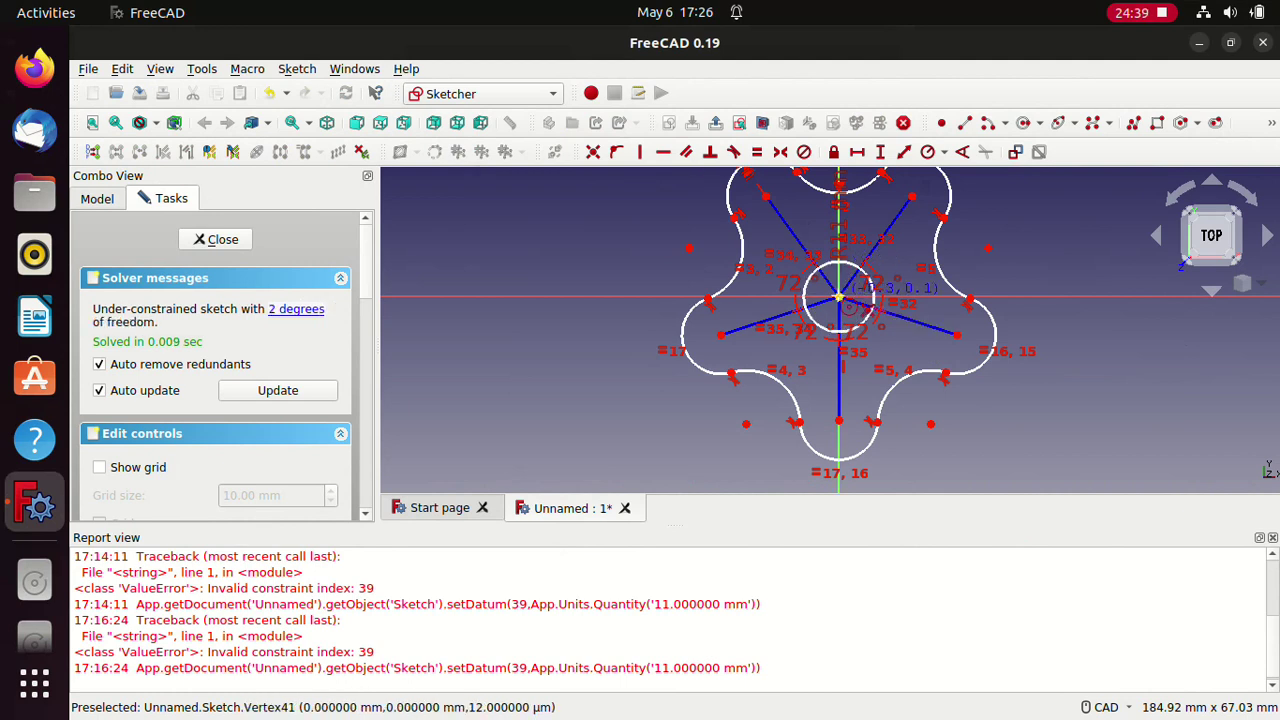
right_click(1038, 264)
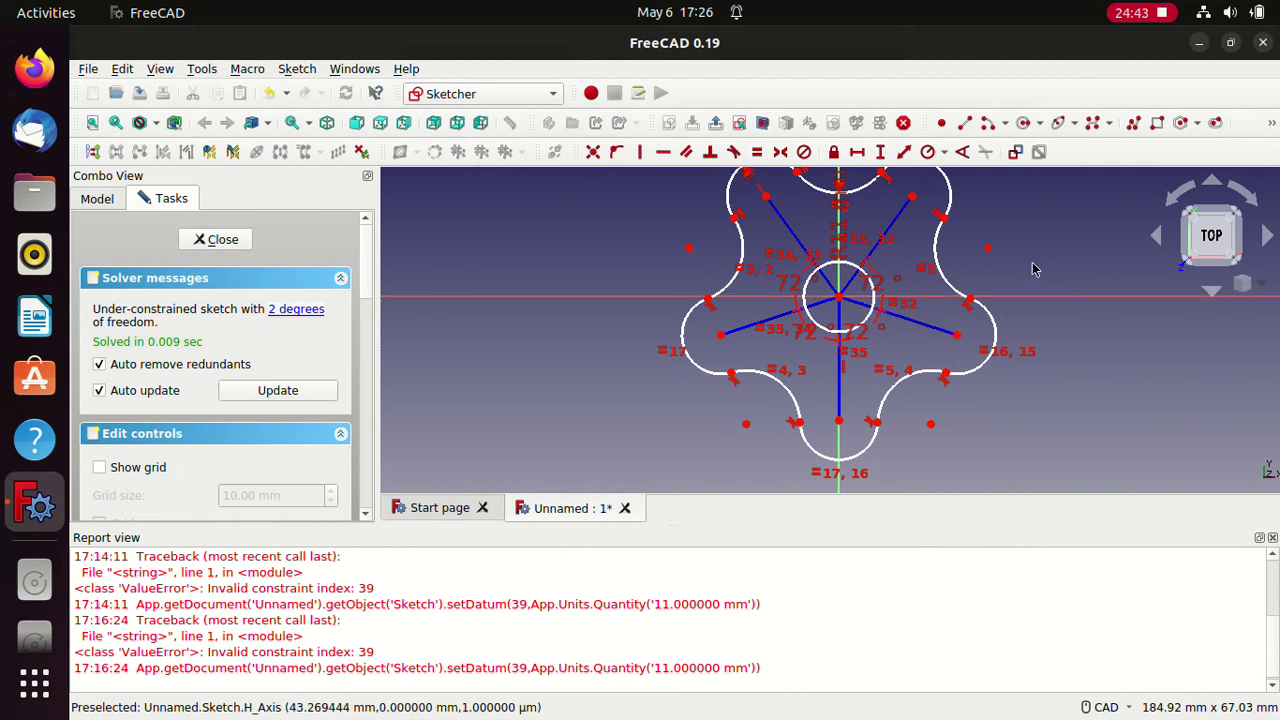
click(851, 269)
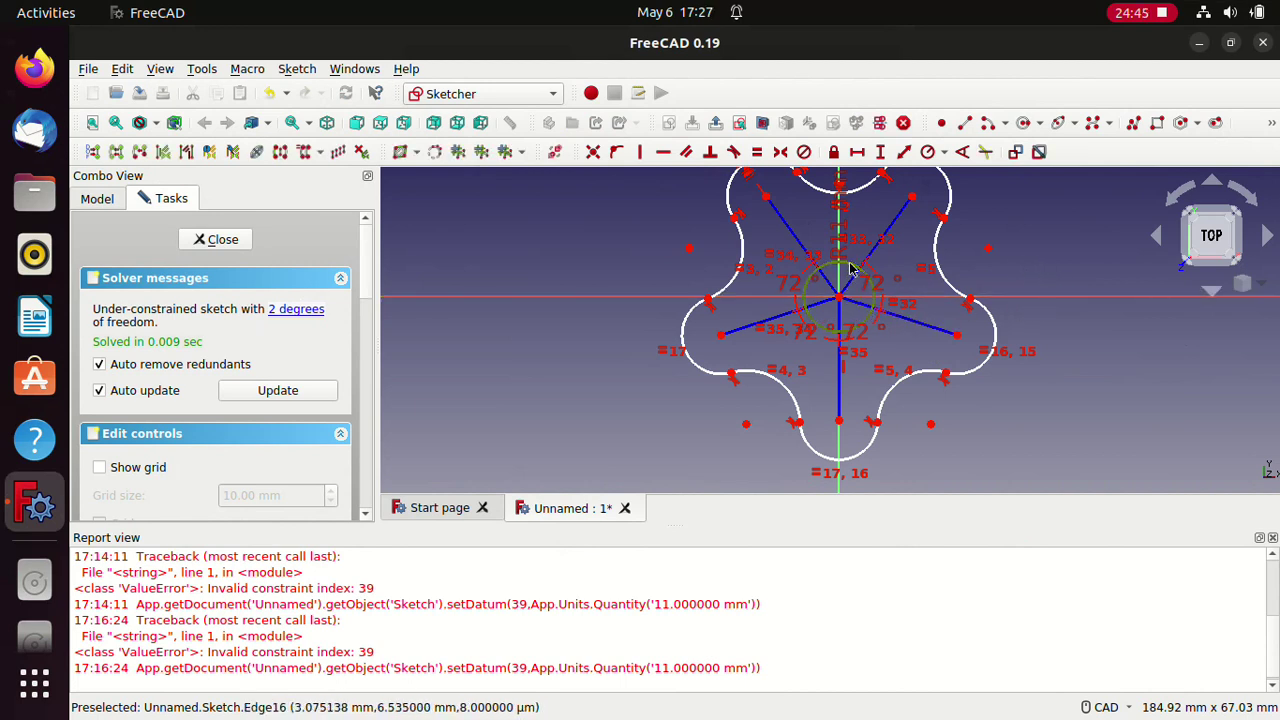
Step: Give the centre circle an 8 mm radius
click(944, 155)
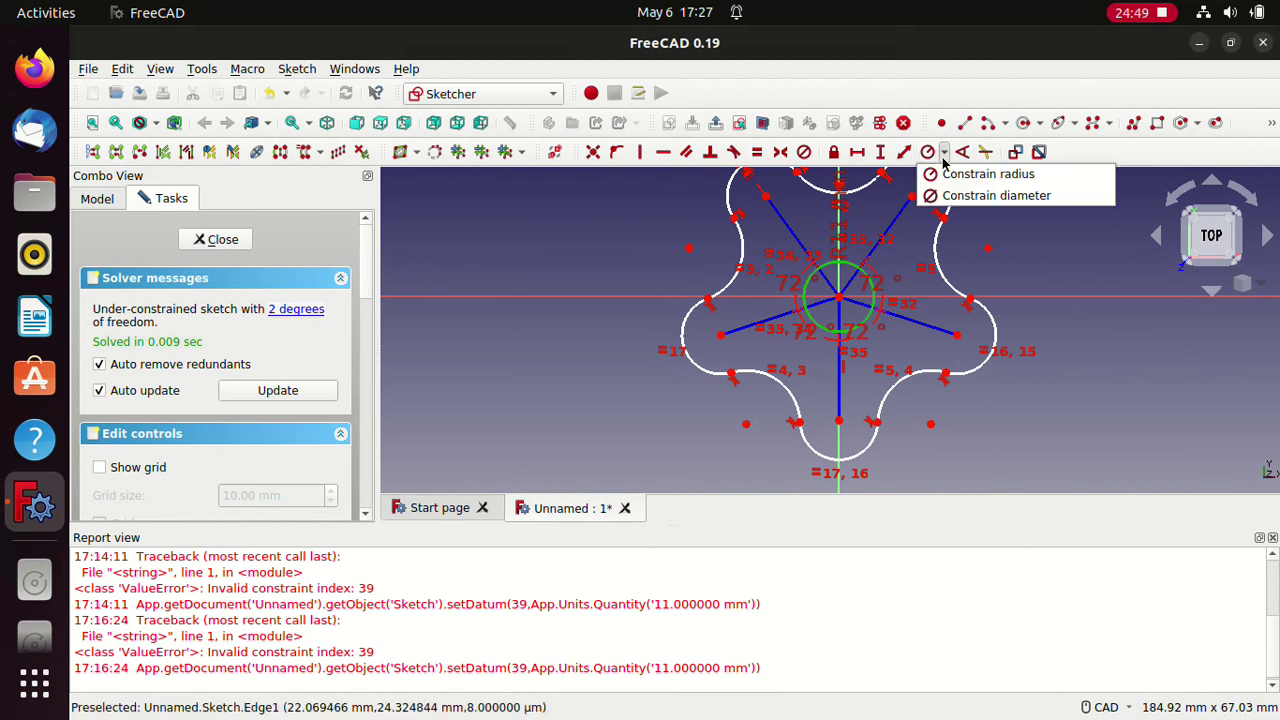
click(947, 176)
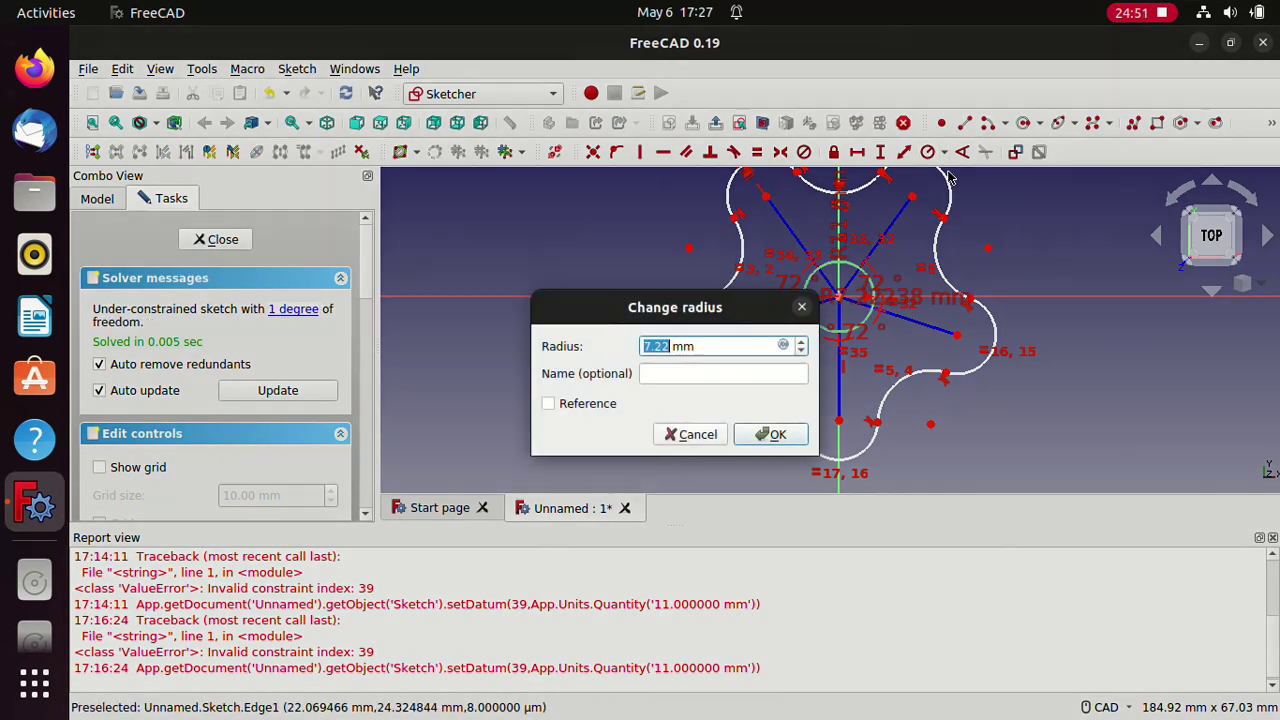
text(8)
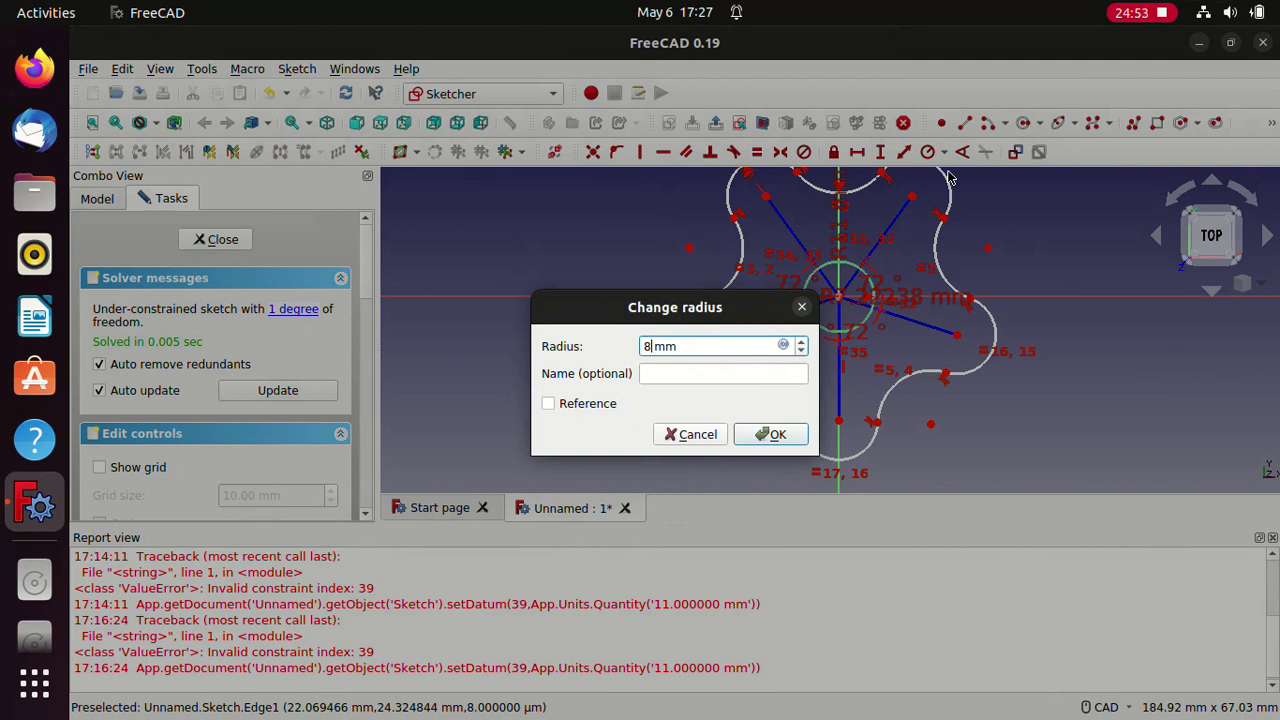
key(Return)
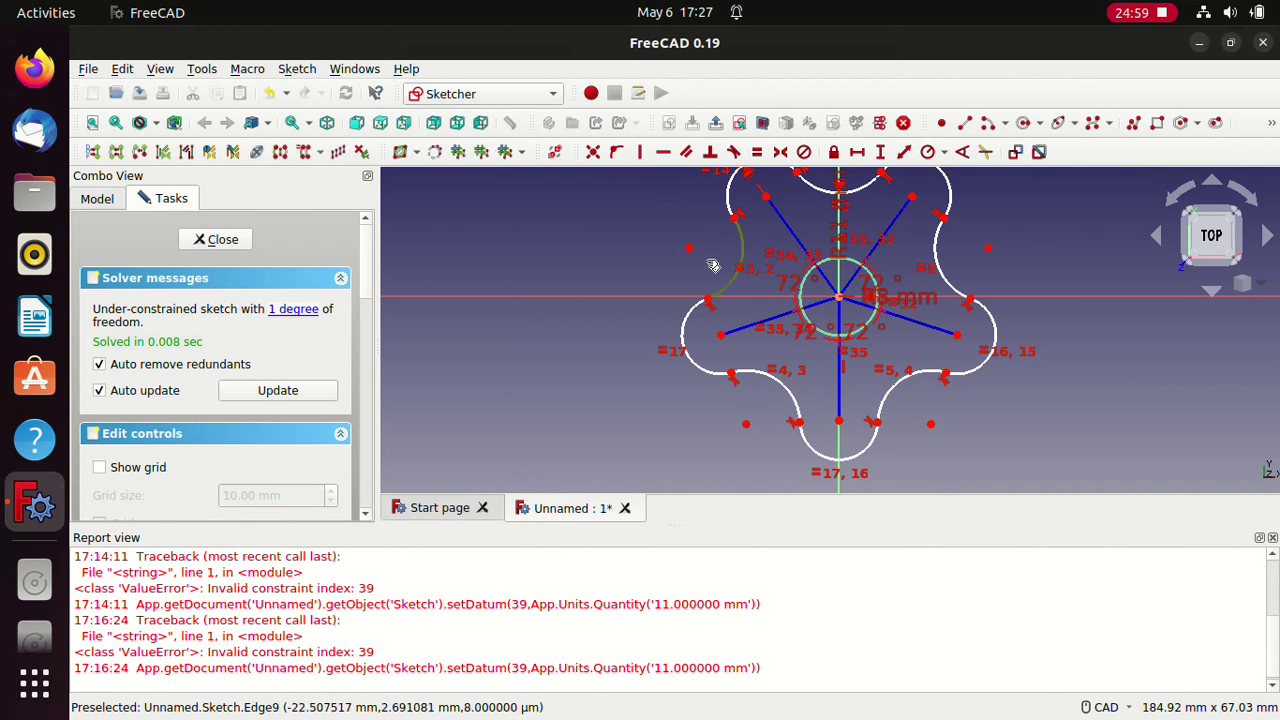
drag(703, 256, 733, 285)
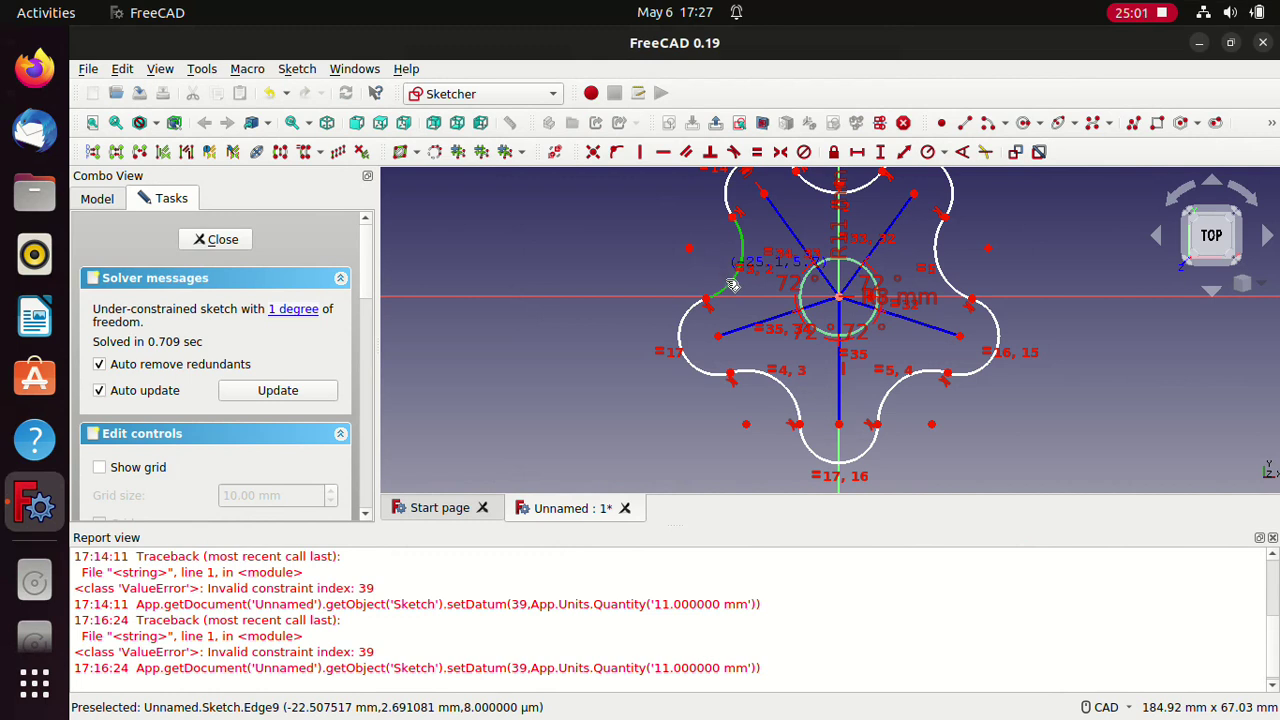
scroll(714, 271, up, 2)
scroll(714, 271, down, 3)
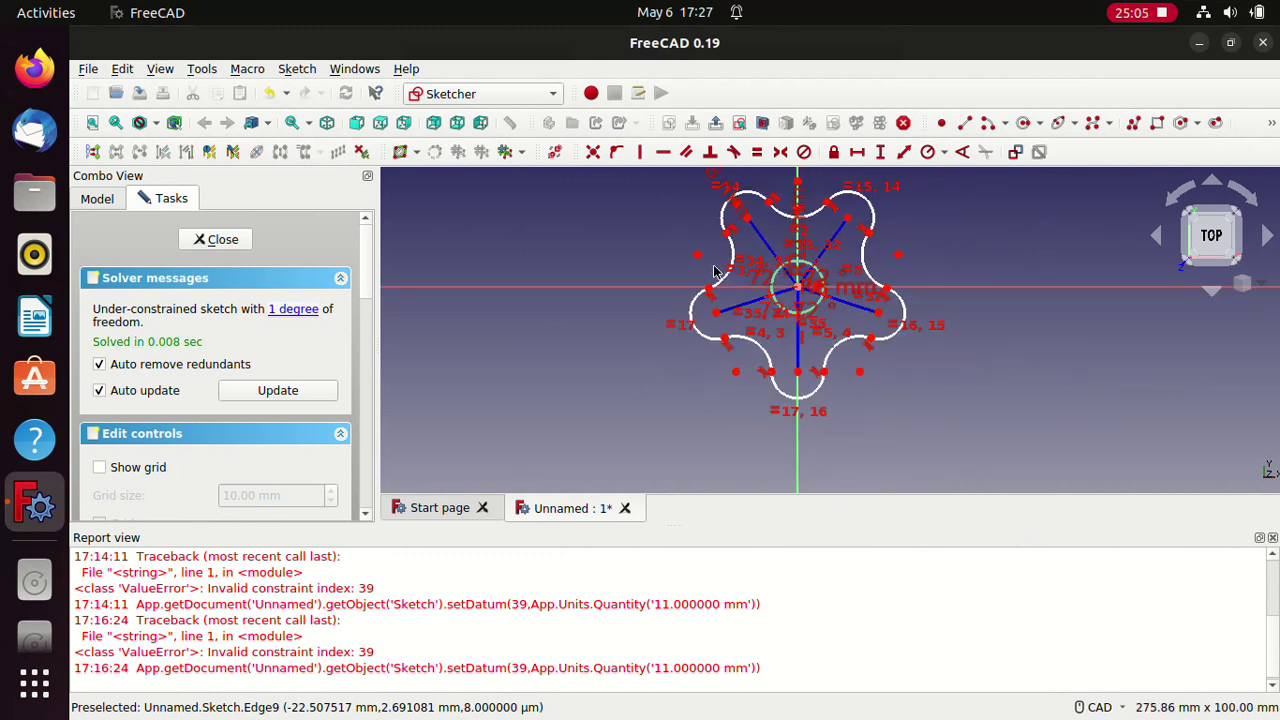
scroll(714, 271, up, 2)
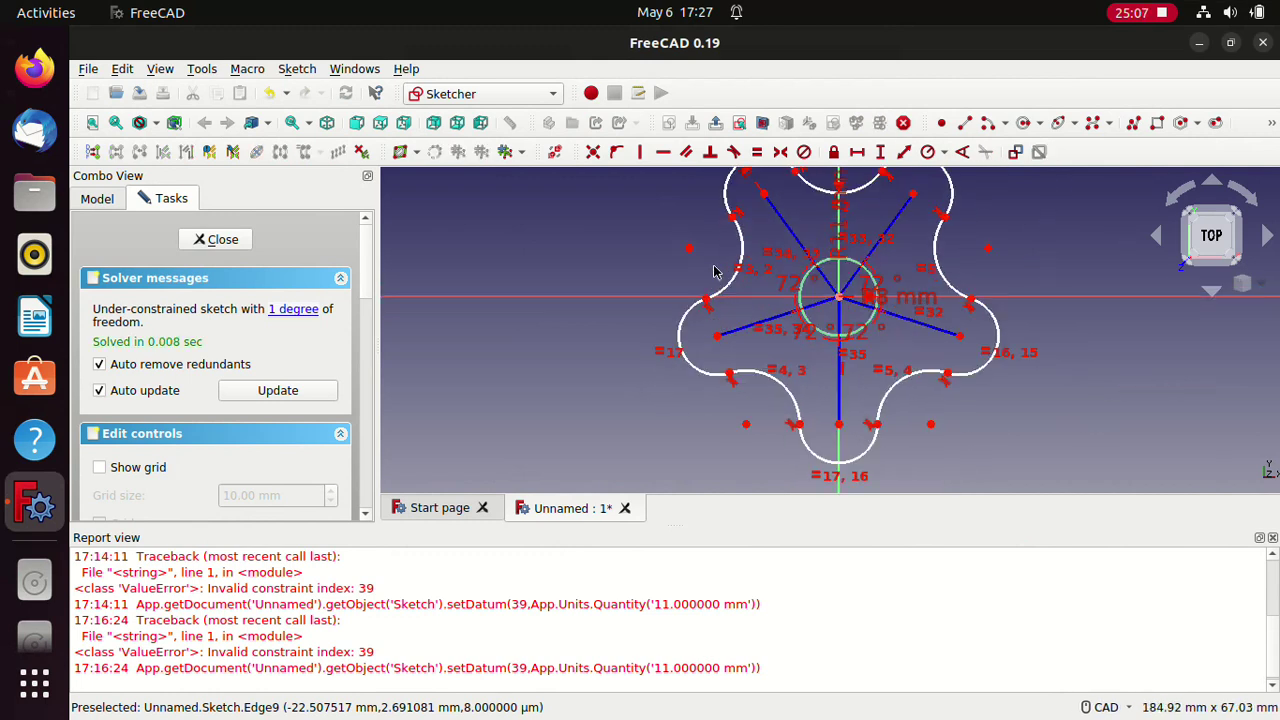
scroll(714, 271, down, 2)
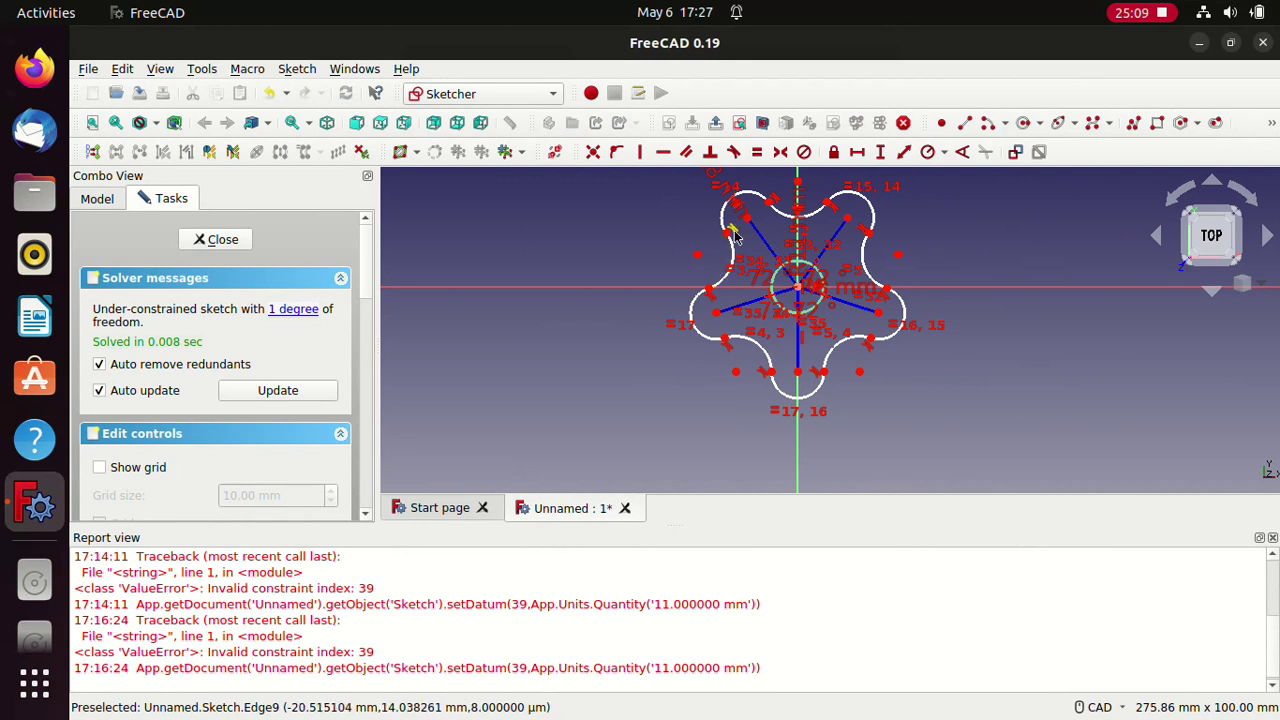
scroll(746, 240, up, 3)
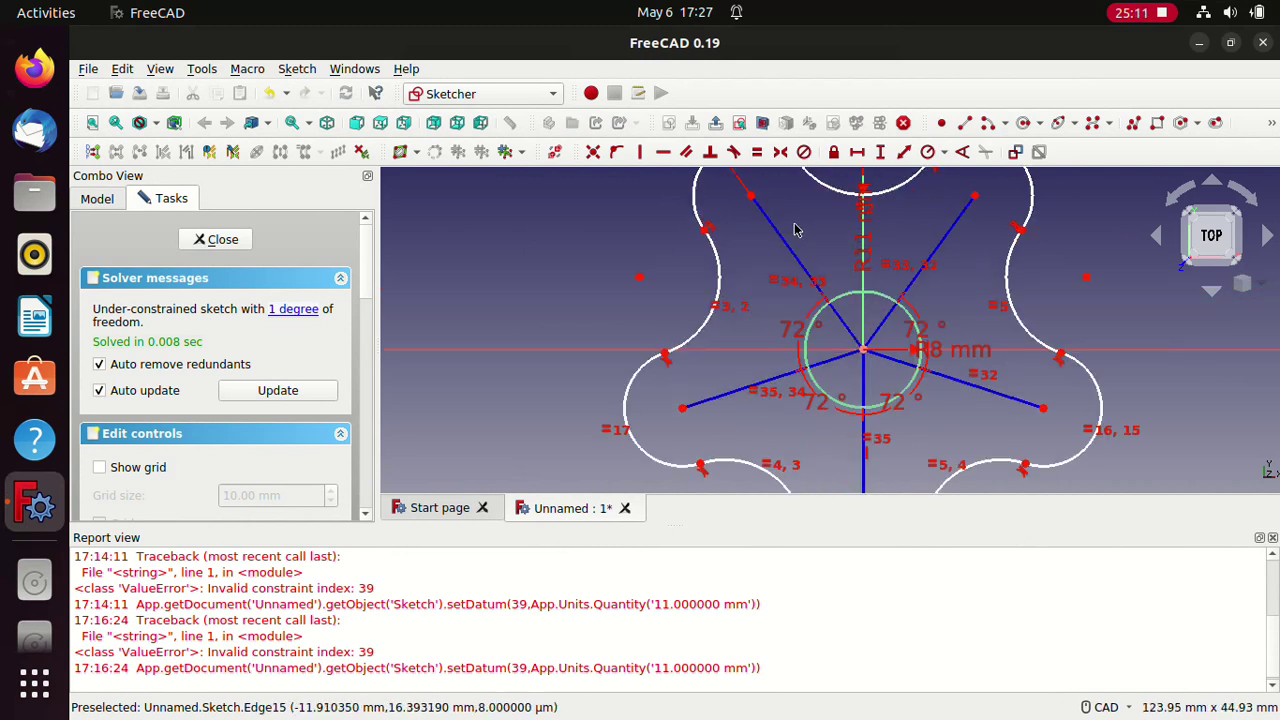
scroll(796, 232, down, 2)
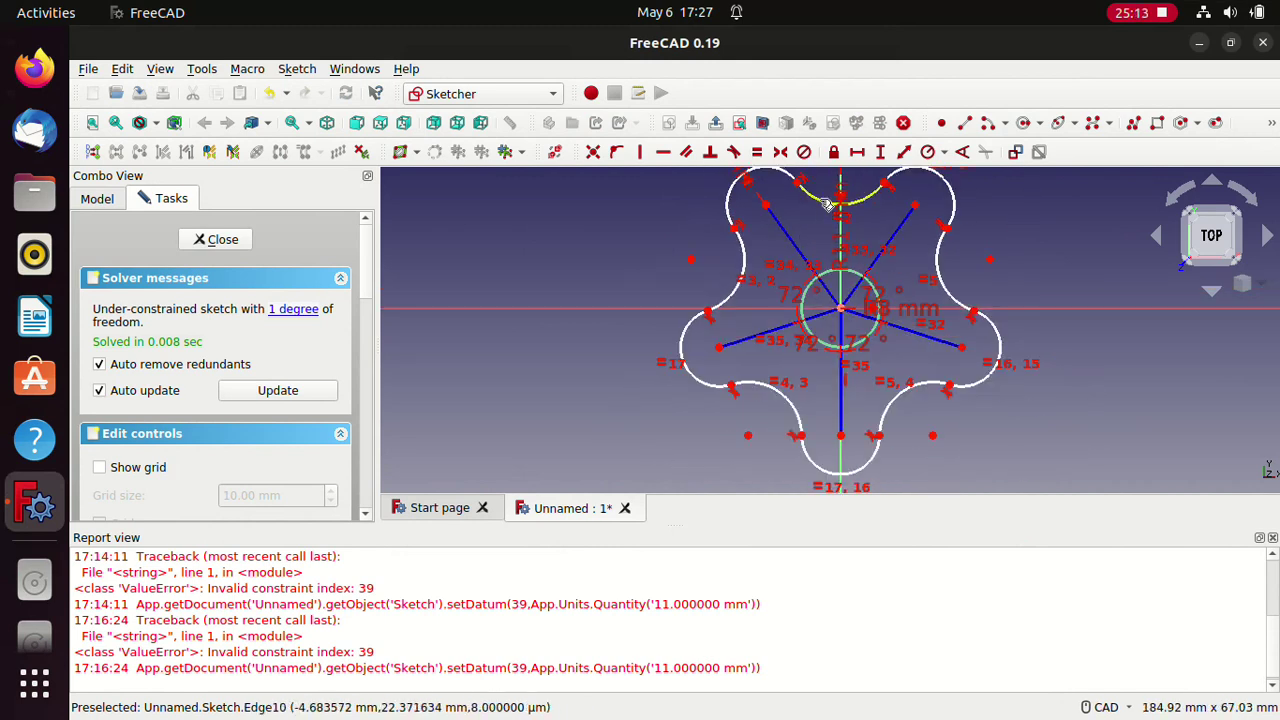
Step: Try a length constraint on the top arc and dismiss the wrong-selection warnings
click(820, 204)
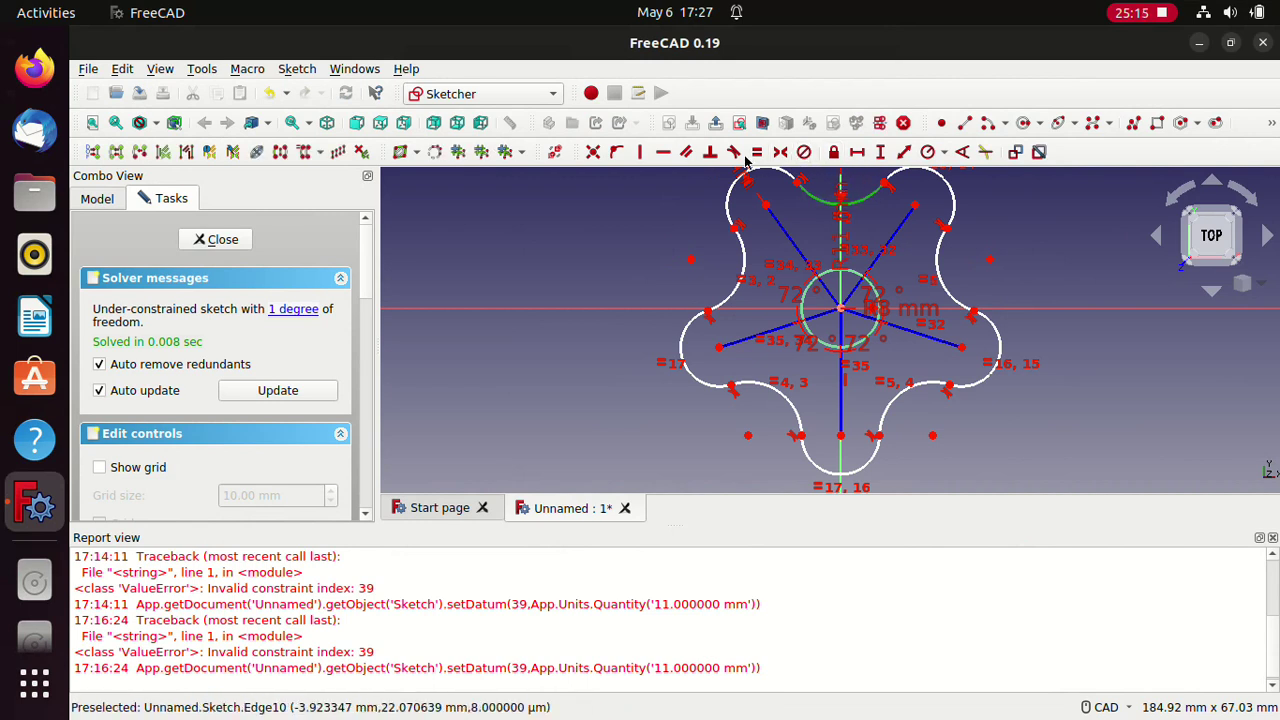
click(906, 153)
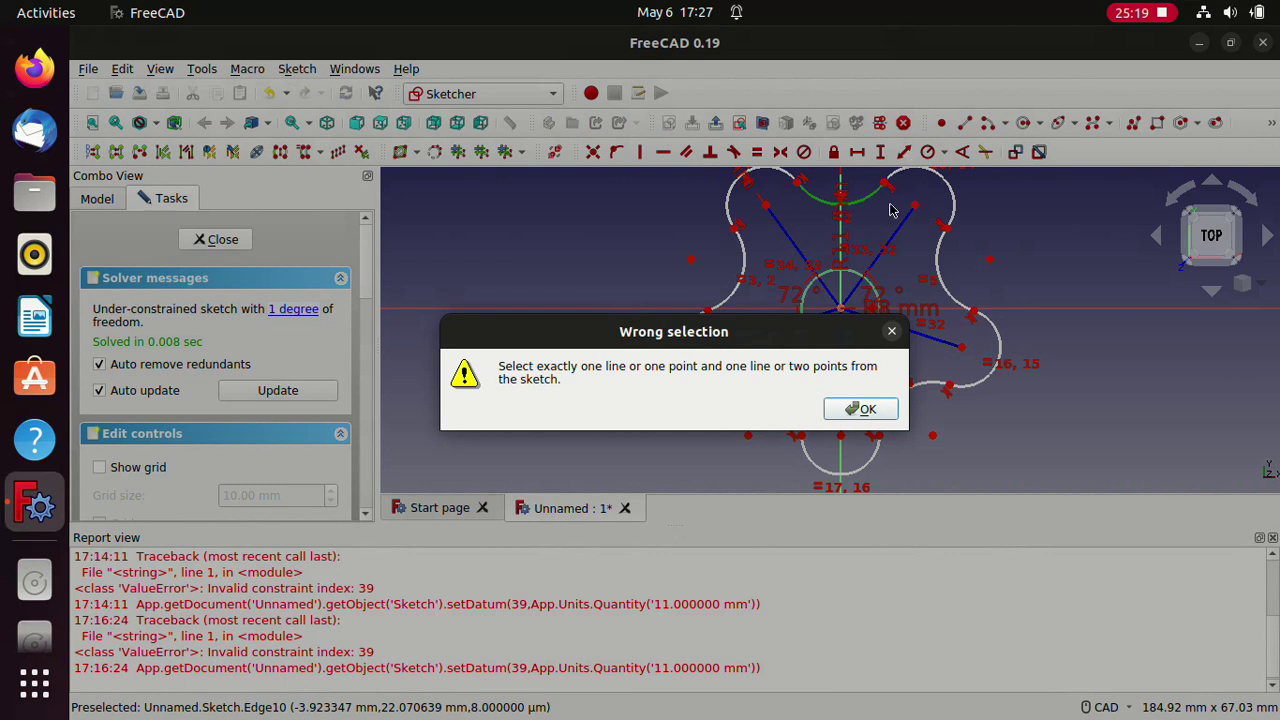
click(858, 410)
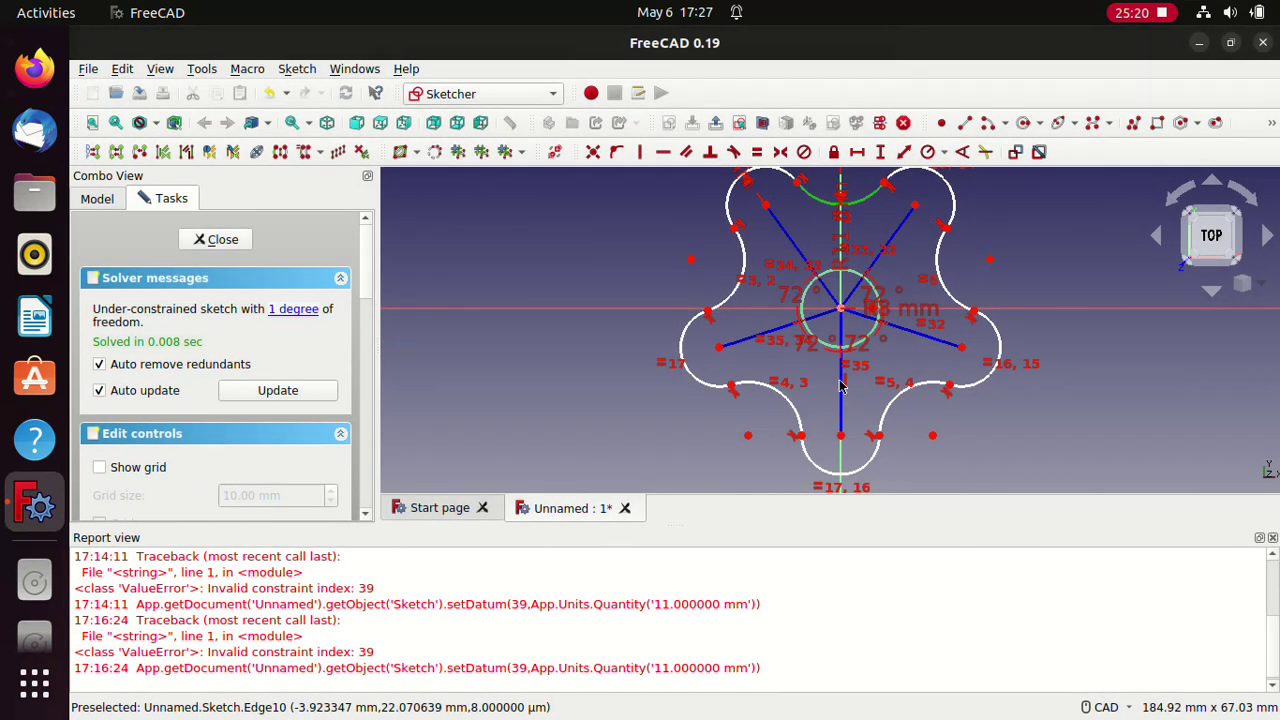
click(700, 245)
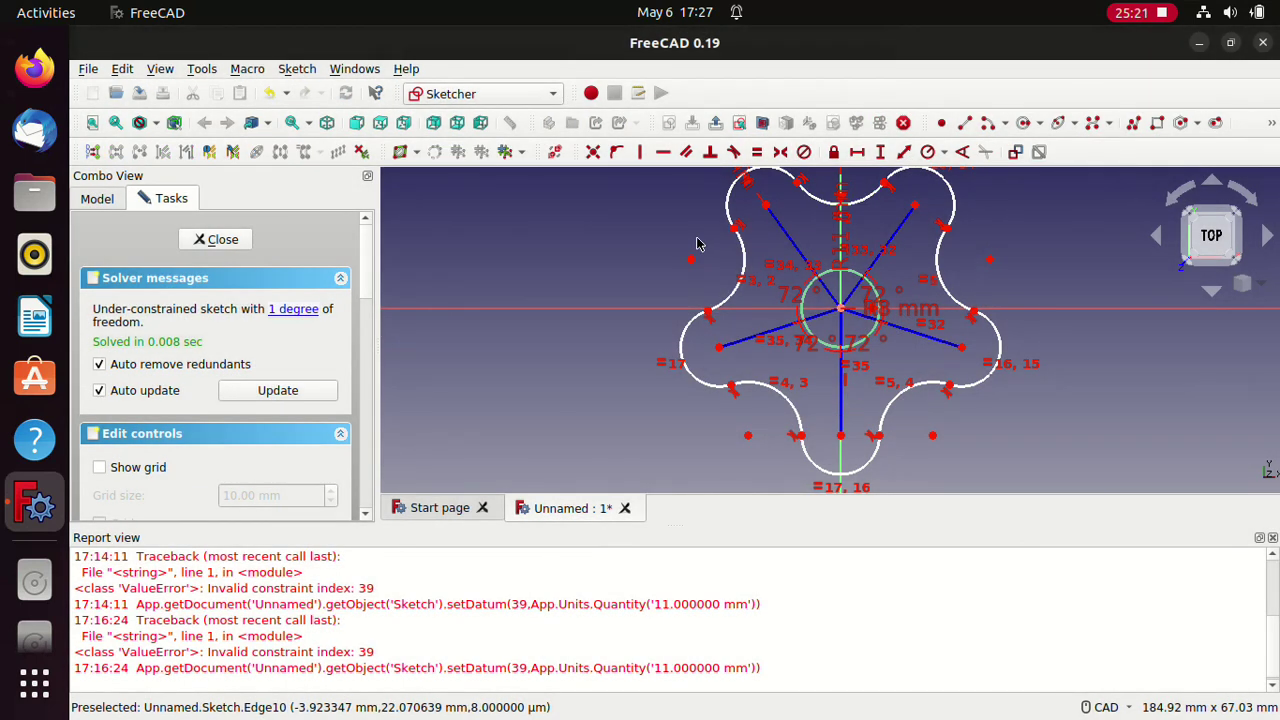
click(817, 203)
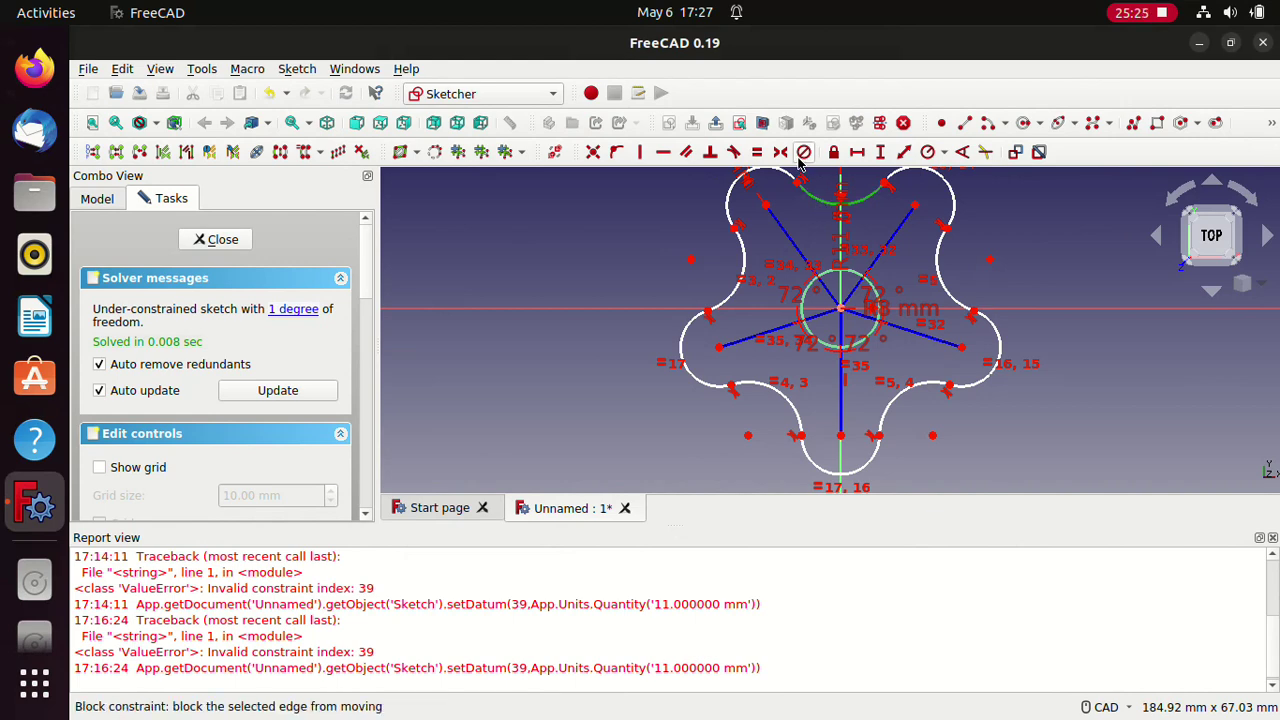
click(904, 152)
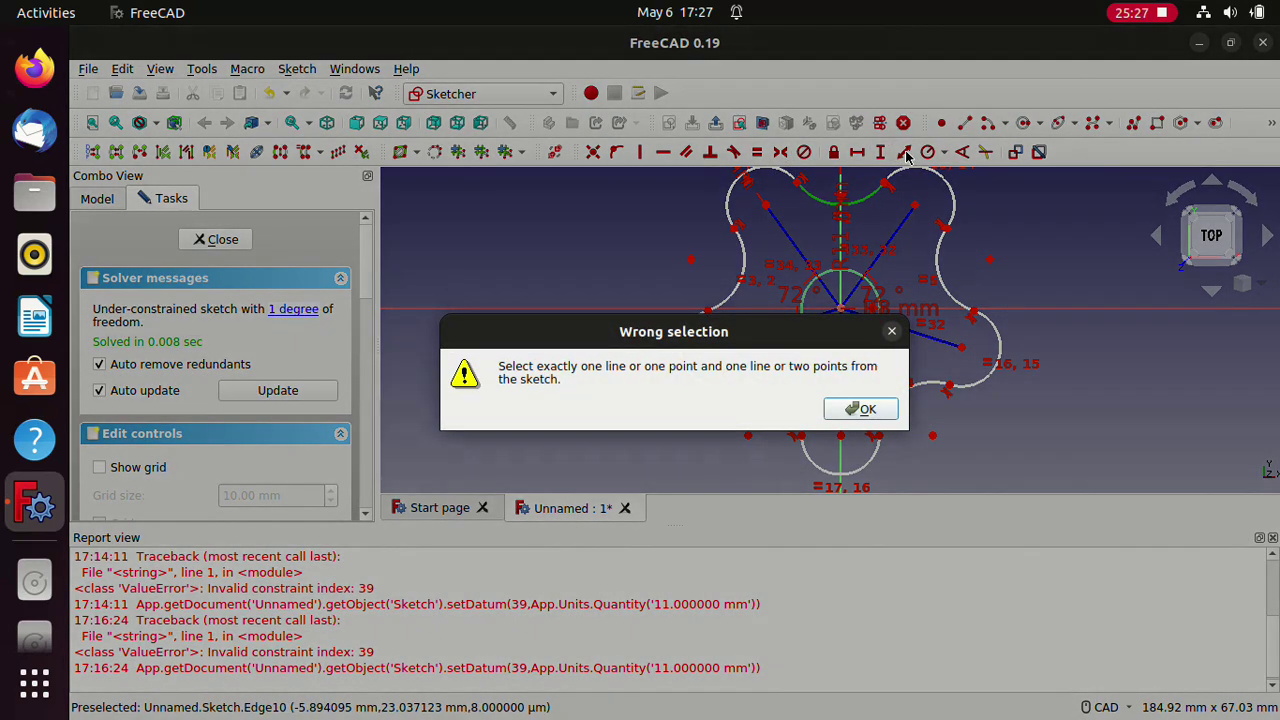
click(866, 410)
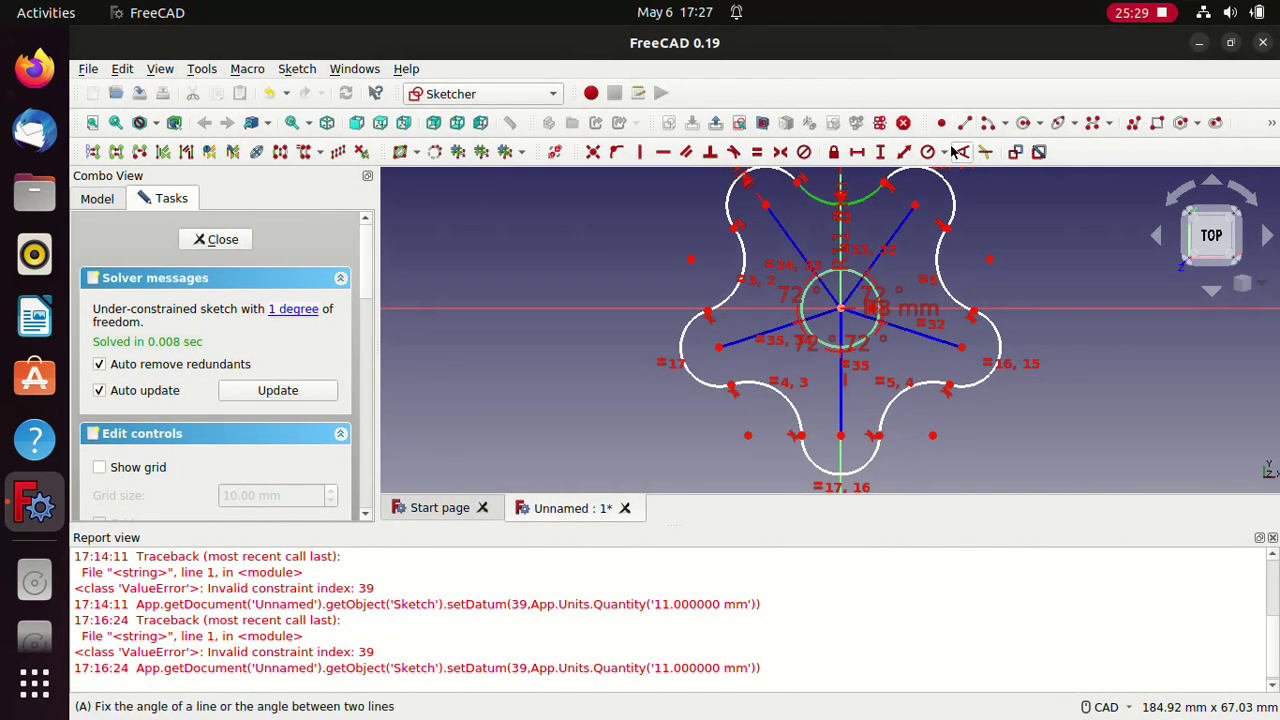
Step: Attempt an 11 mm radius on the top arc and dismiss the constraint error
click(943, 152)
click(947, 180)
click(947, 182)
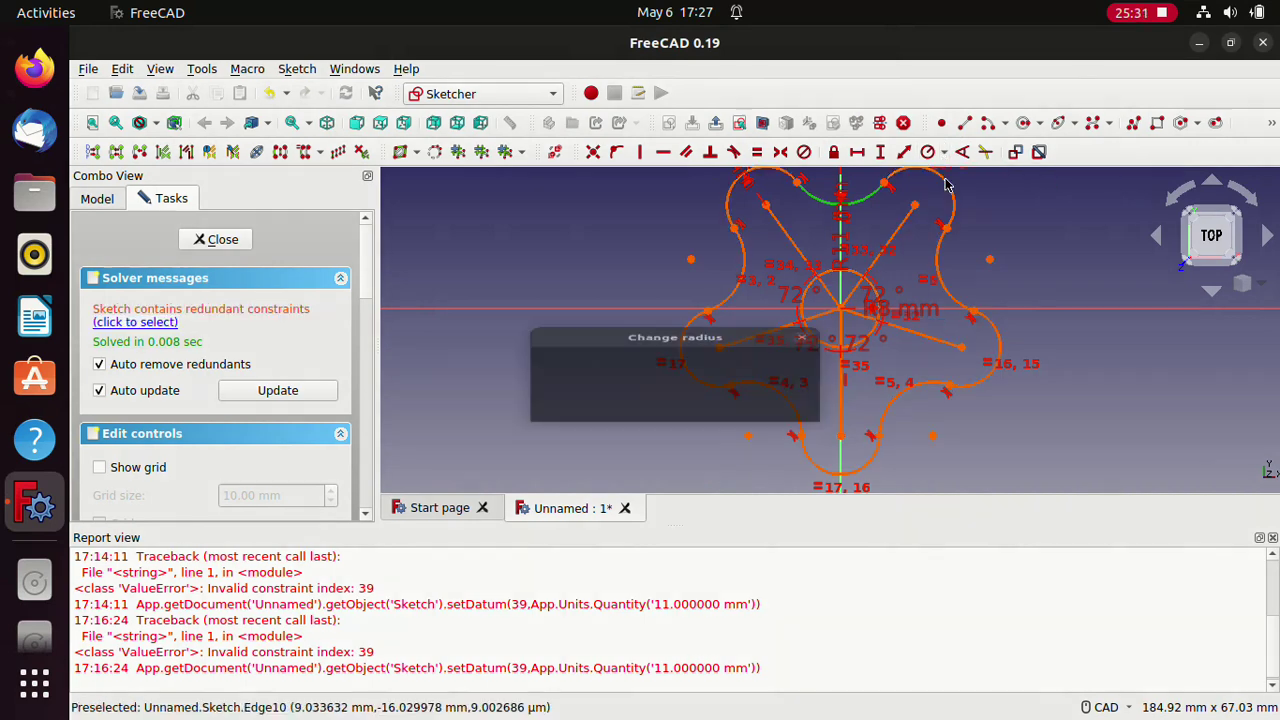
text(11)
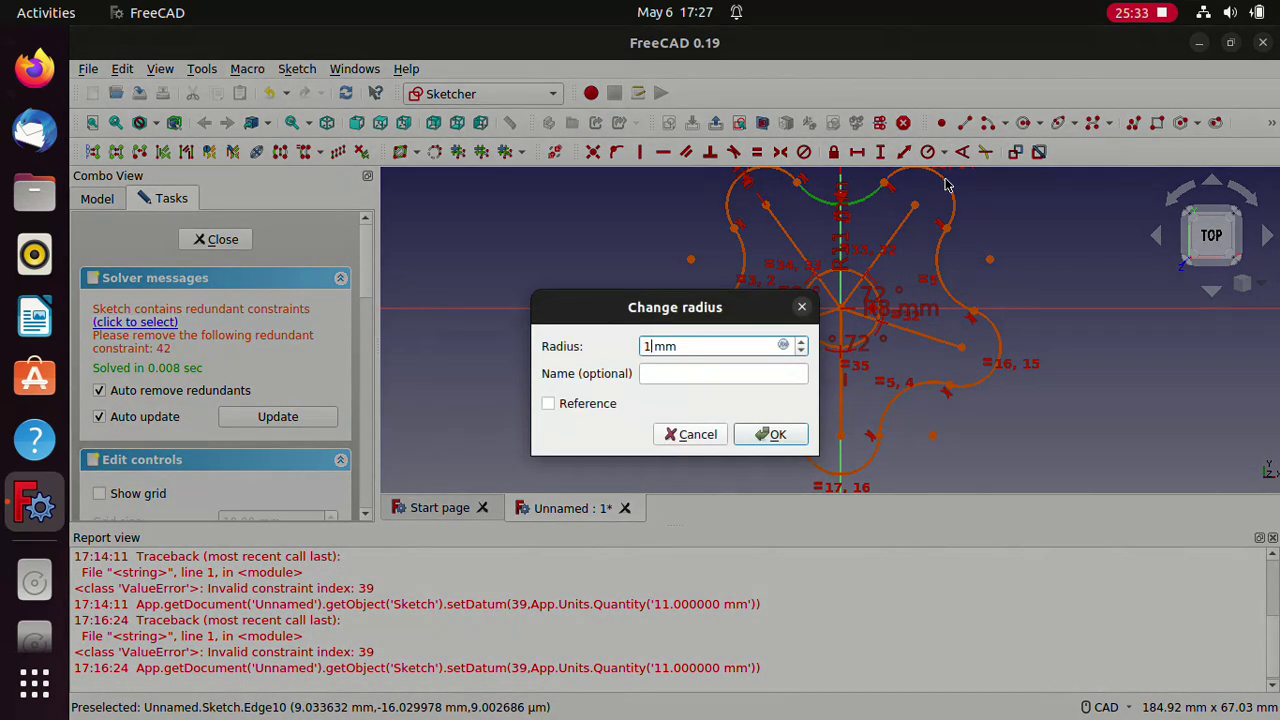
key(Return)
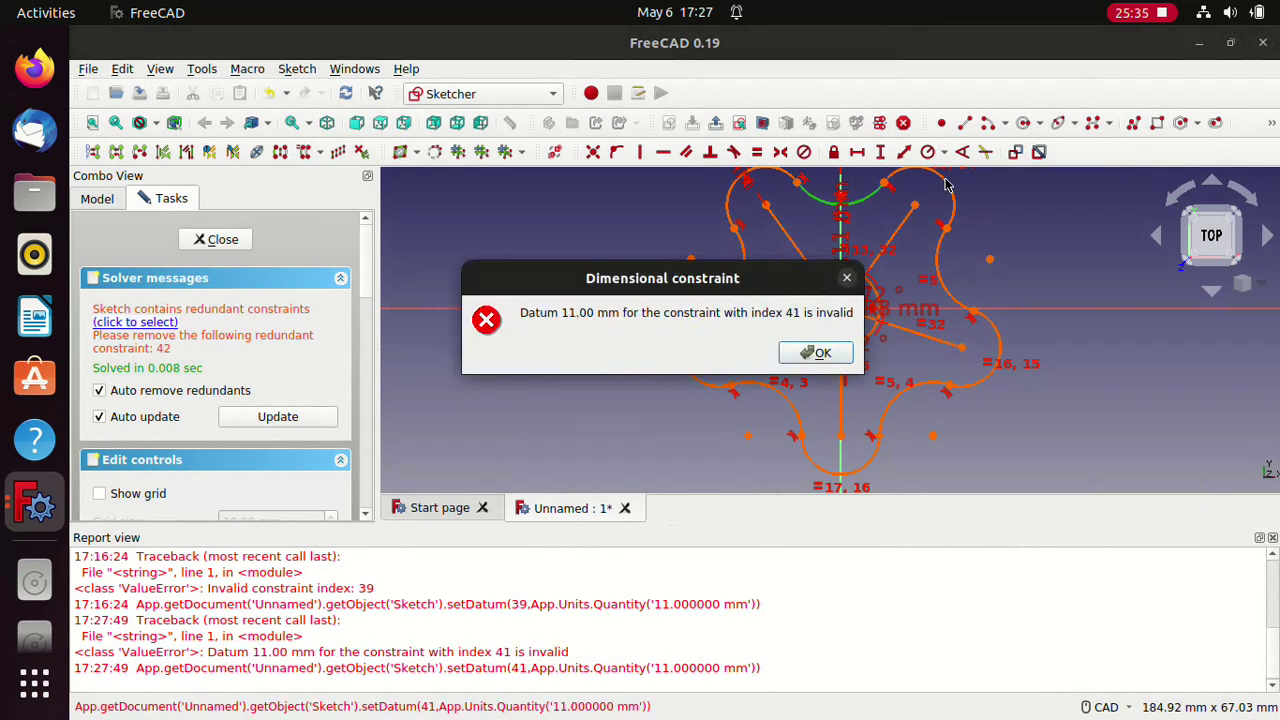
click(847, 357)
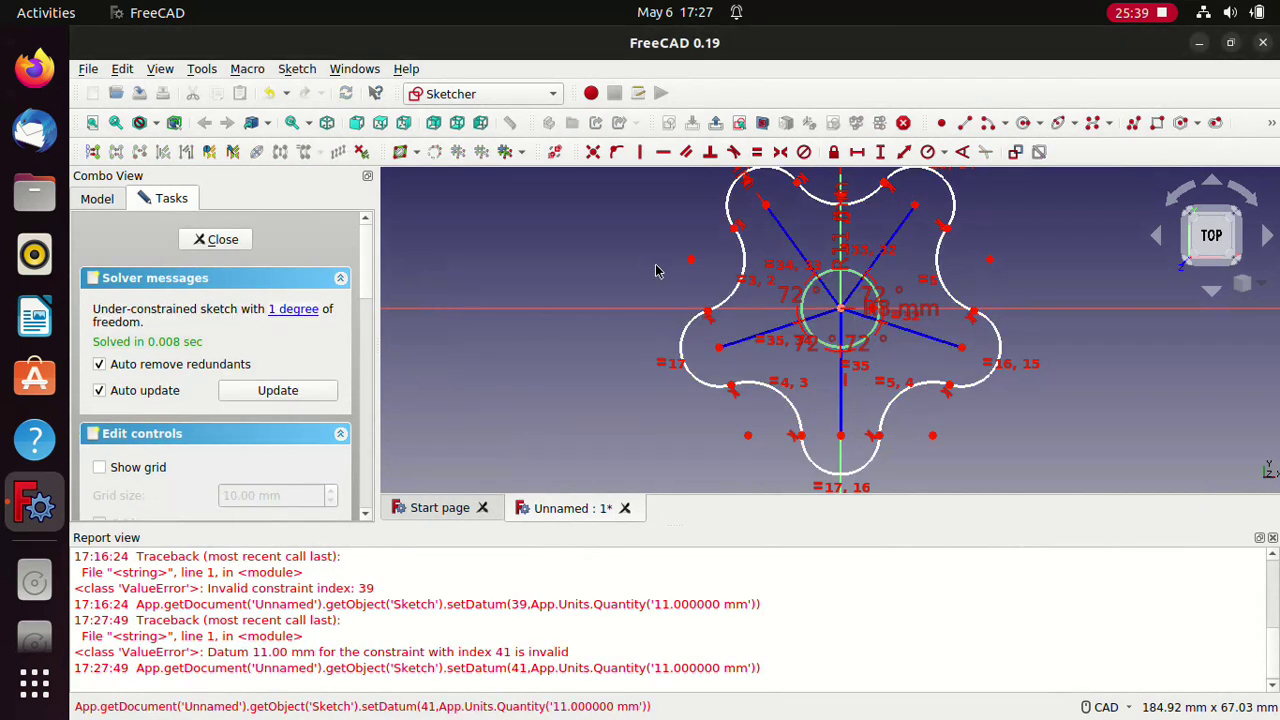
Step: Constrain the upper-left spoke to 30 mm length, fully constraining the sketch
click(305, 312)
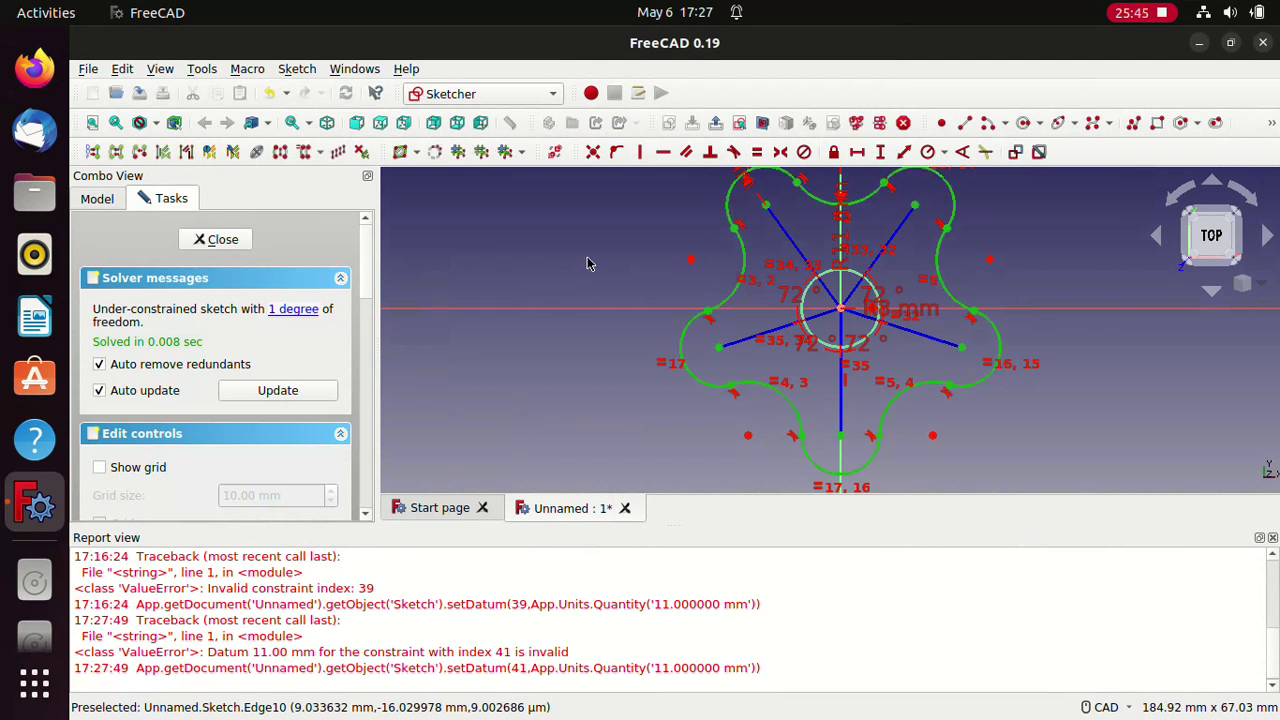
click(587, 263)
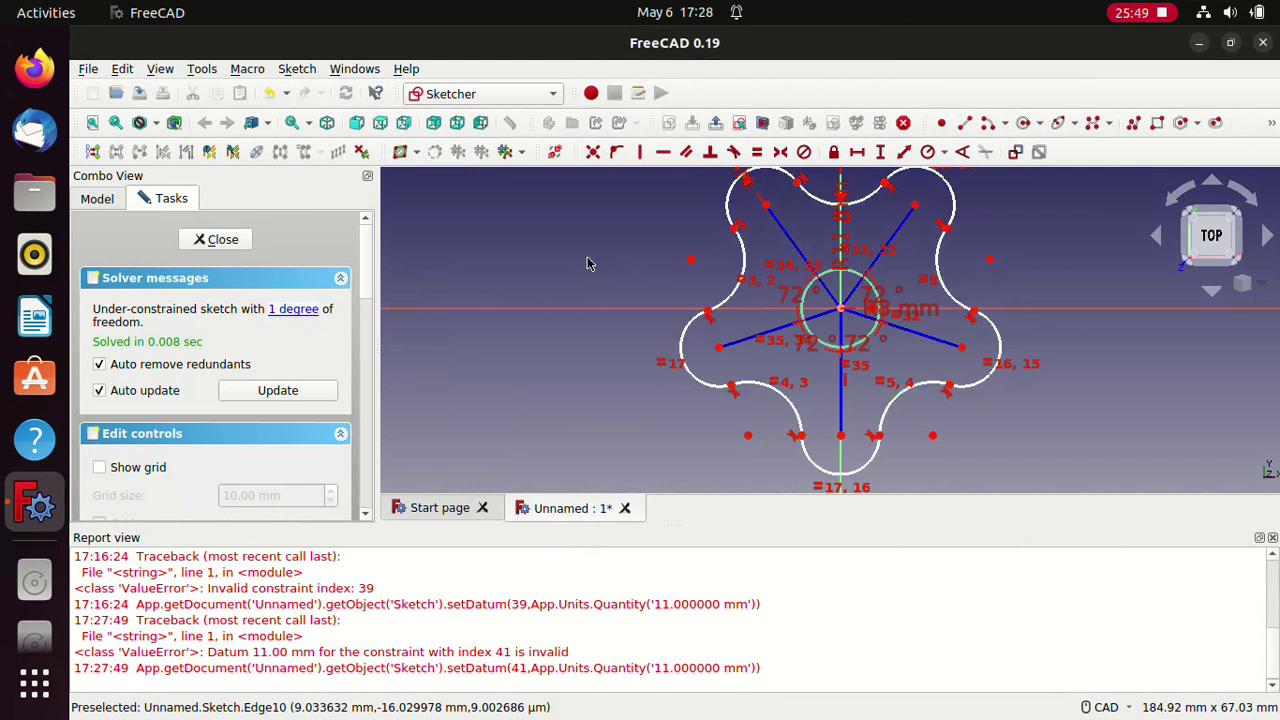
click(797, 255)
click(797, 255)
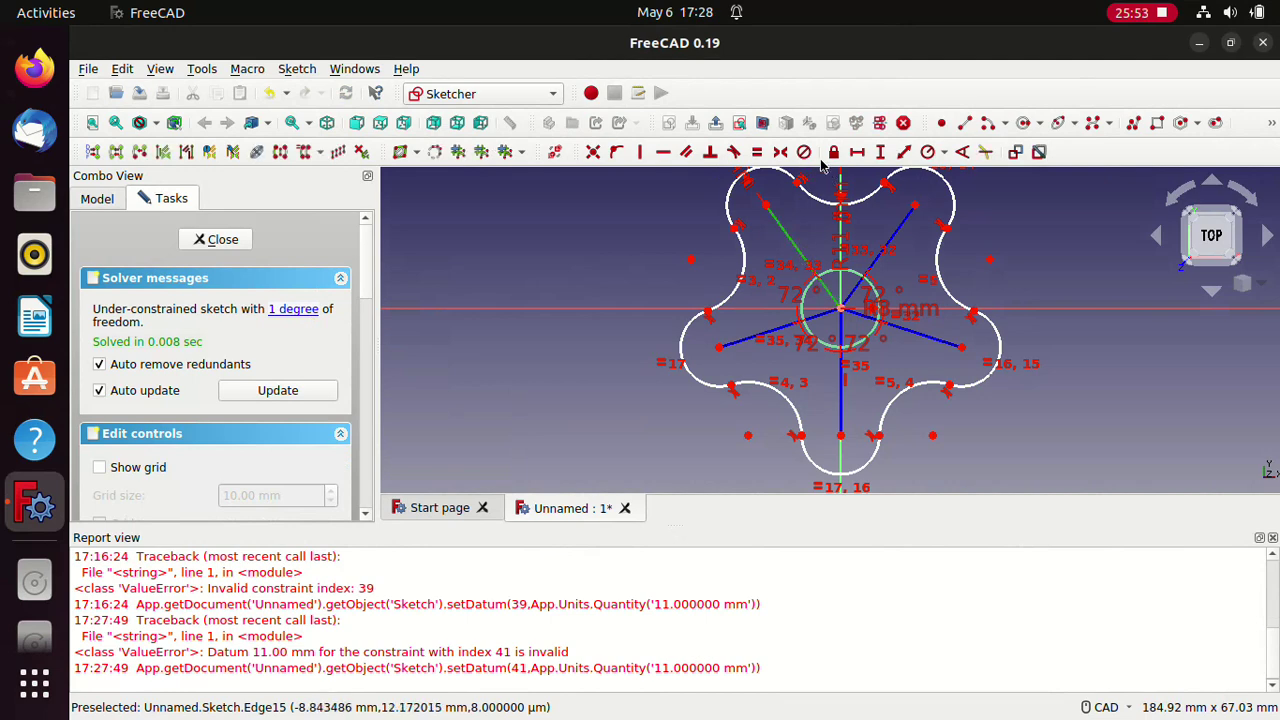
click(902, 153)
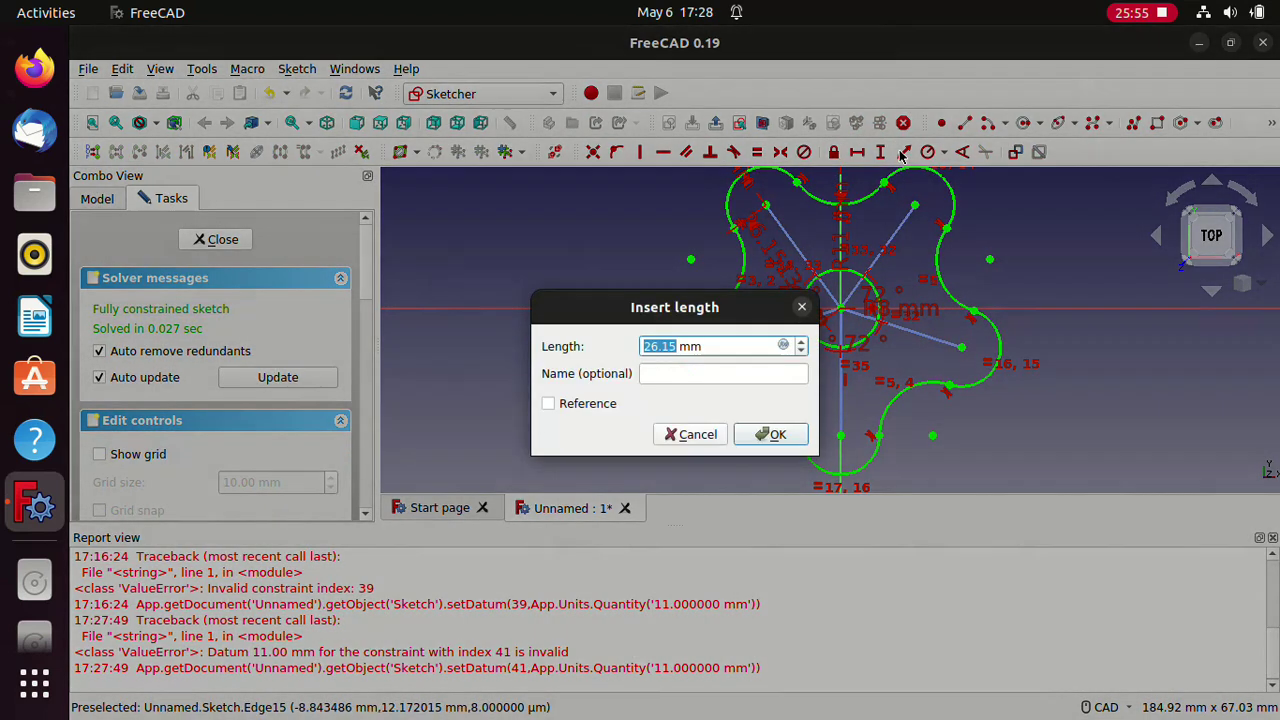
text(30)
key(Return)
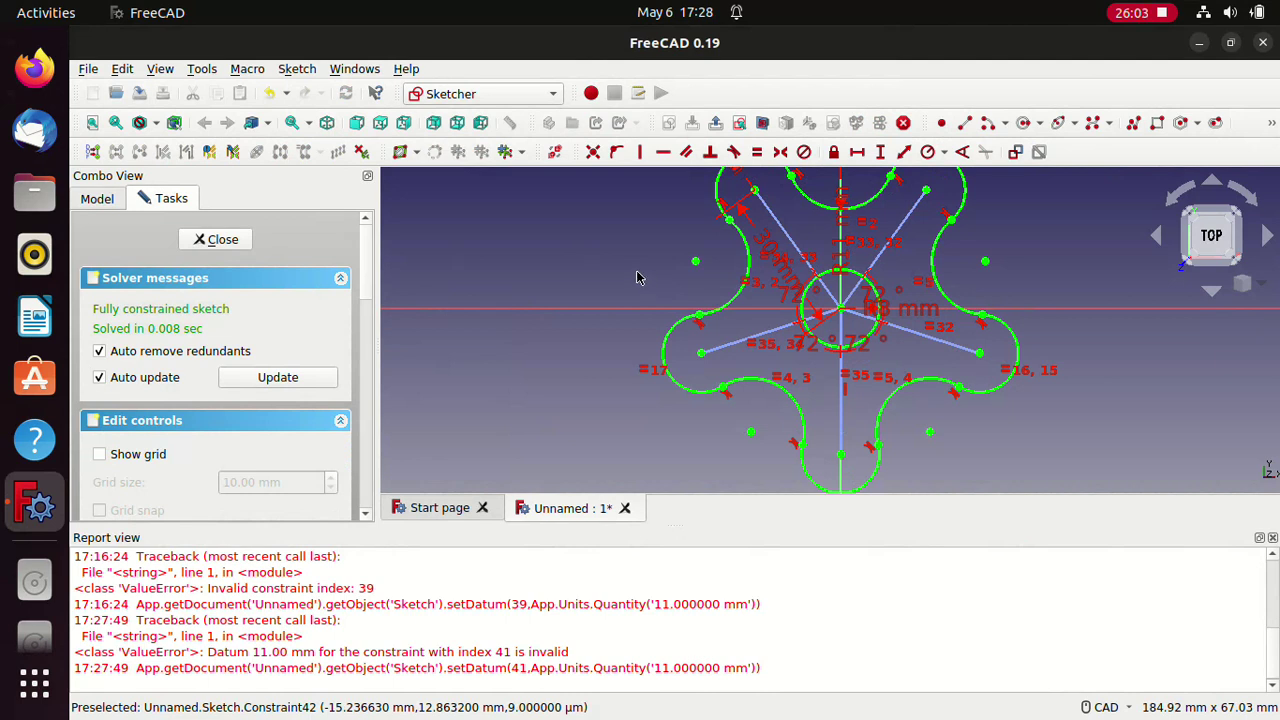
scroll(636, 277, down, 3)
scroll(636, 277, up, 3)
Step: Close the sketch and switch to Part Design with the Model tree shown
key(Escape)
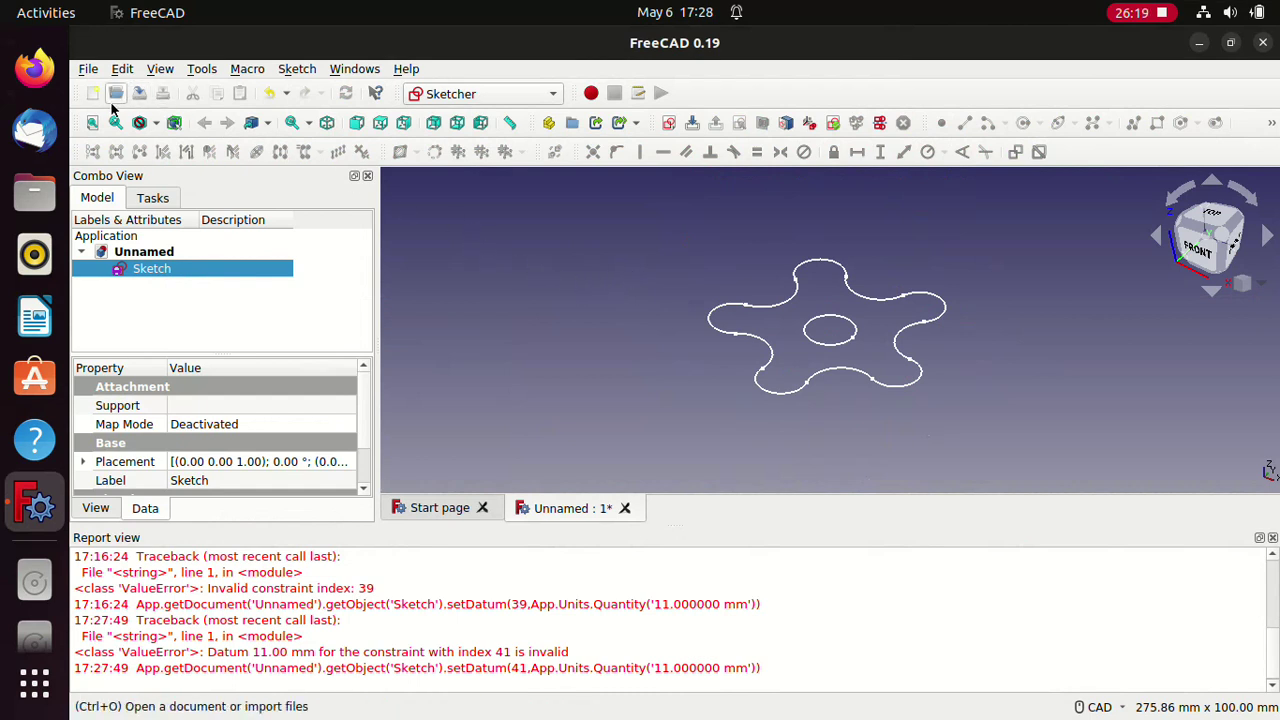
click(447, 100)
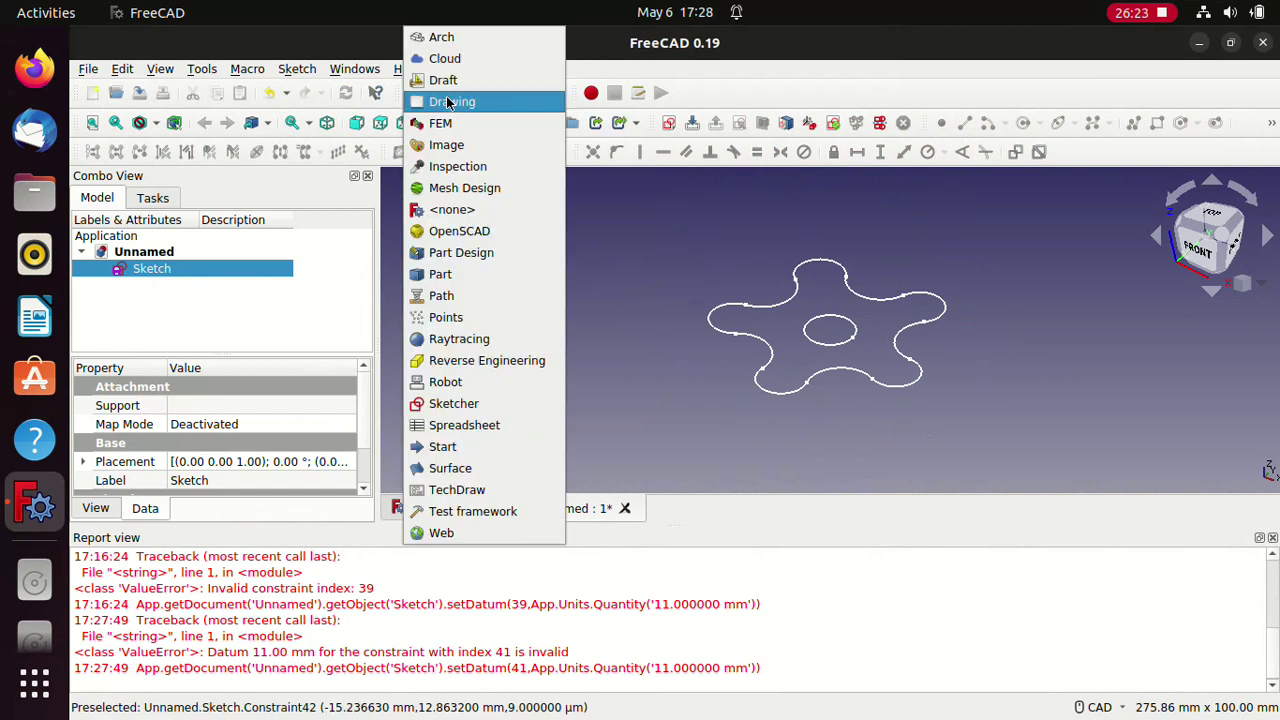
click(455, 256)
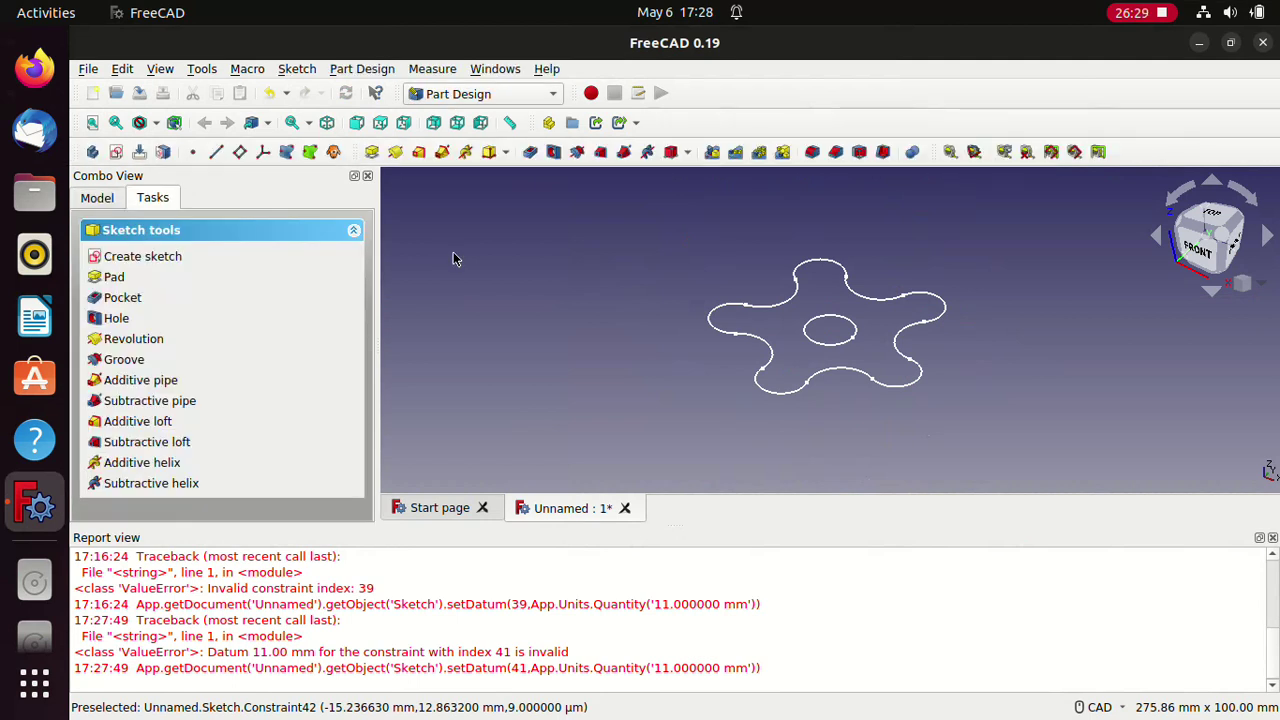
click(112, 200)
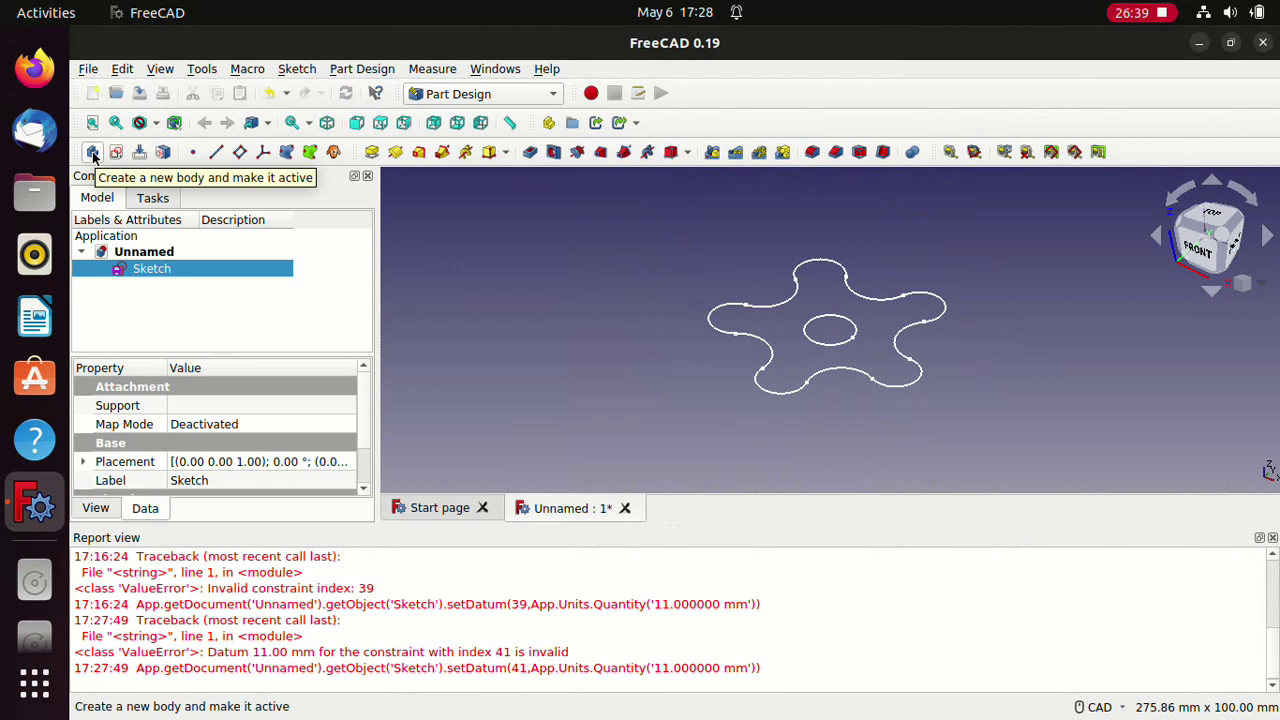
Step: Create a new body based on the XY plane
click(92, 152)
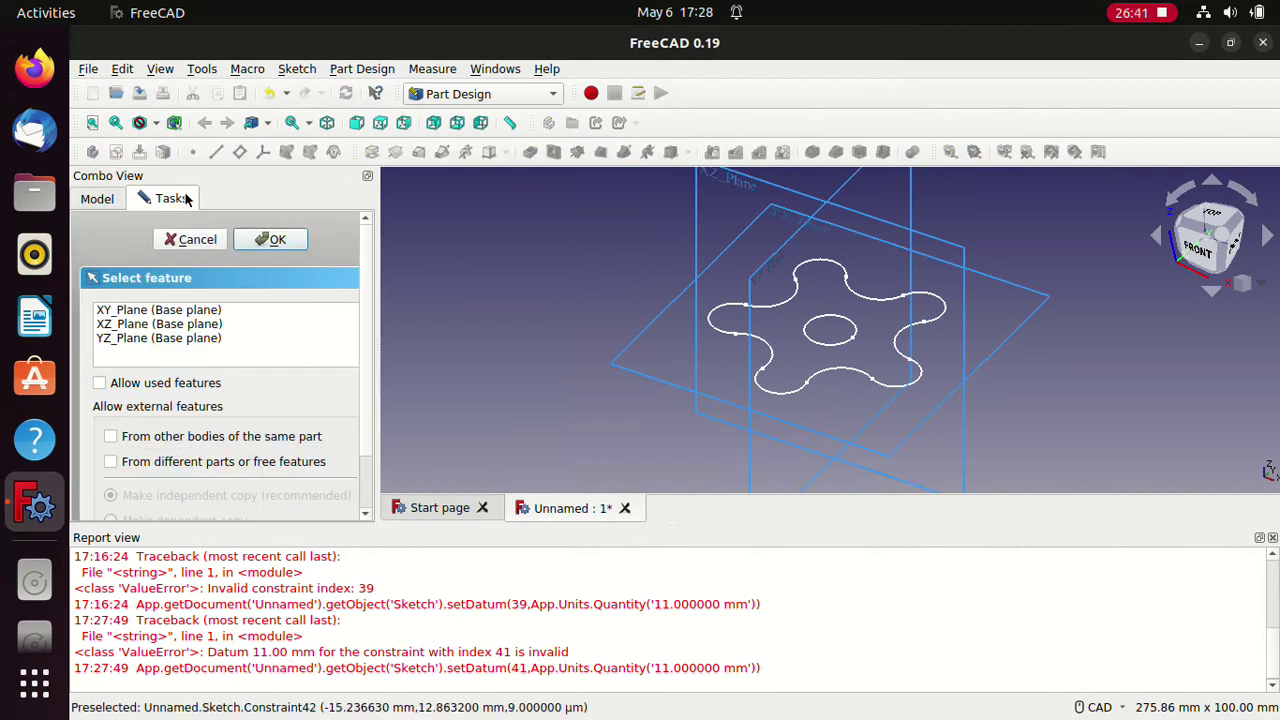
click(627, 350)
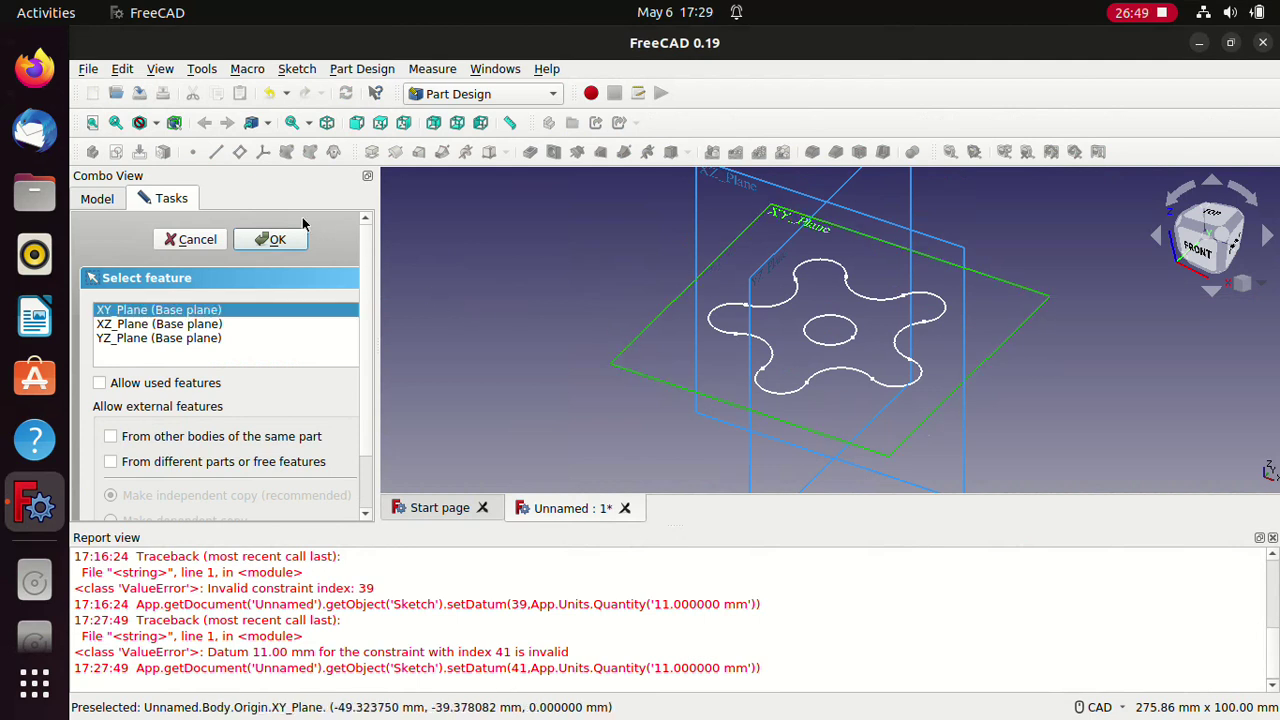
click(276, 241)
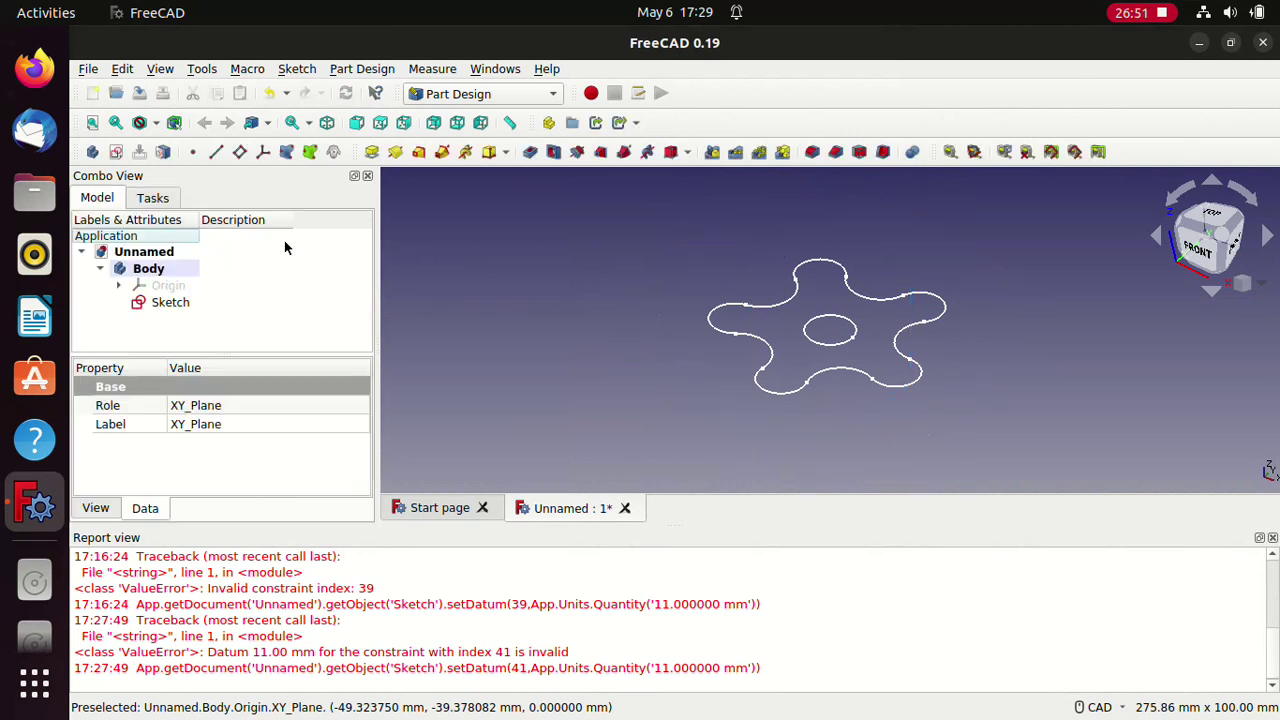
Step: Pad the flower sketch 30 mm into a solid
click(172, 309)
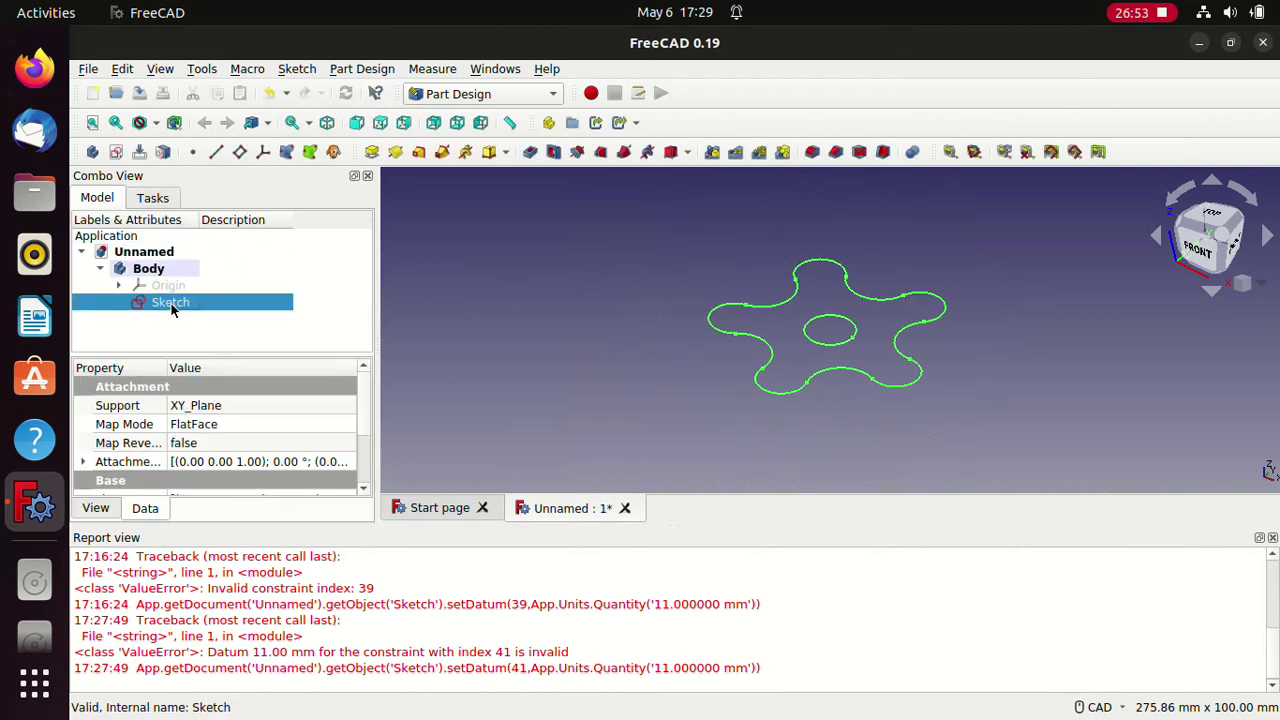
click(371, 154)
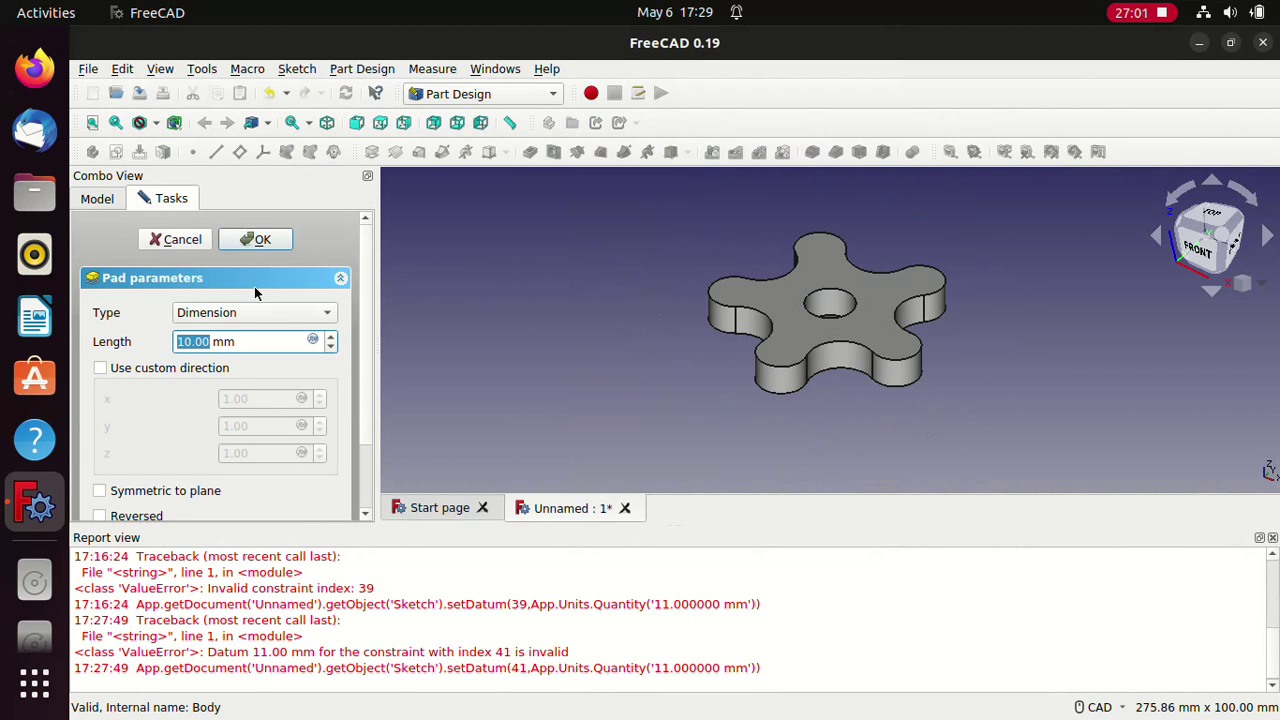
text(30)
key(Return)
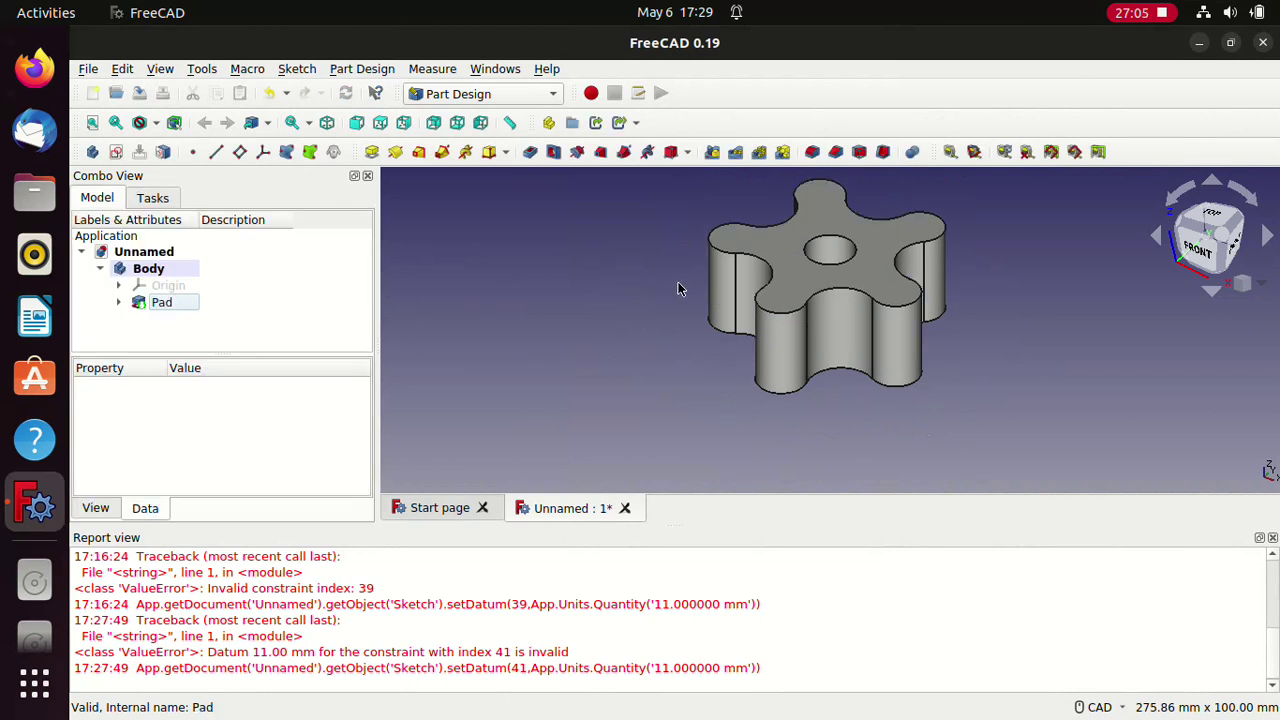
scroll(631, 355, up, 4)
scroll(631, 348, down, 4)
scroll(631, 348, up, 4)
scroll(631, 348, down, 4)
scroll(631, 348, up, 4)
scroll(631, 354, down, 2)
scroll(631, 354, up, 1)
scroll(631, 354, up, 1)
scroll(631, 354, down, 1)
scroll(631, 354, up, 1)
scroll(631, 354, down, 2)
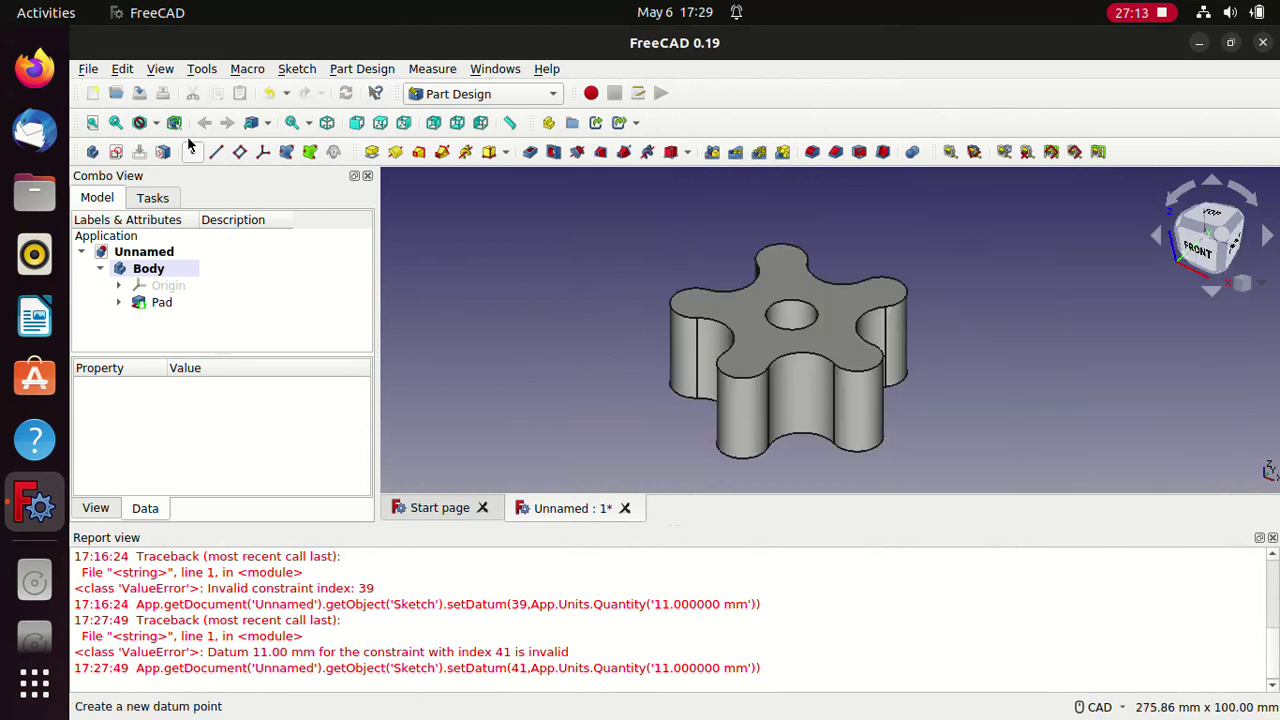
click(88, 68)
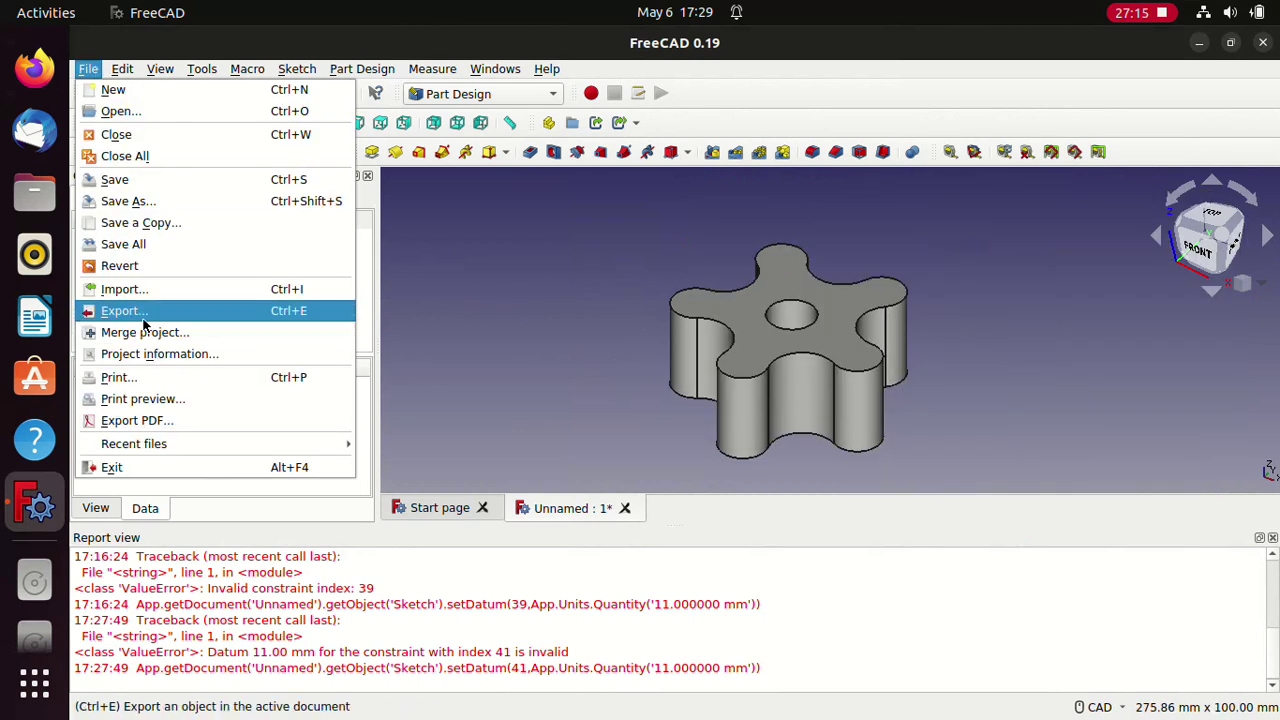
Step: Export the model as a PDF named 'example' on the Desktop
click(145, 419)
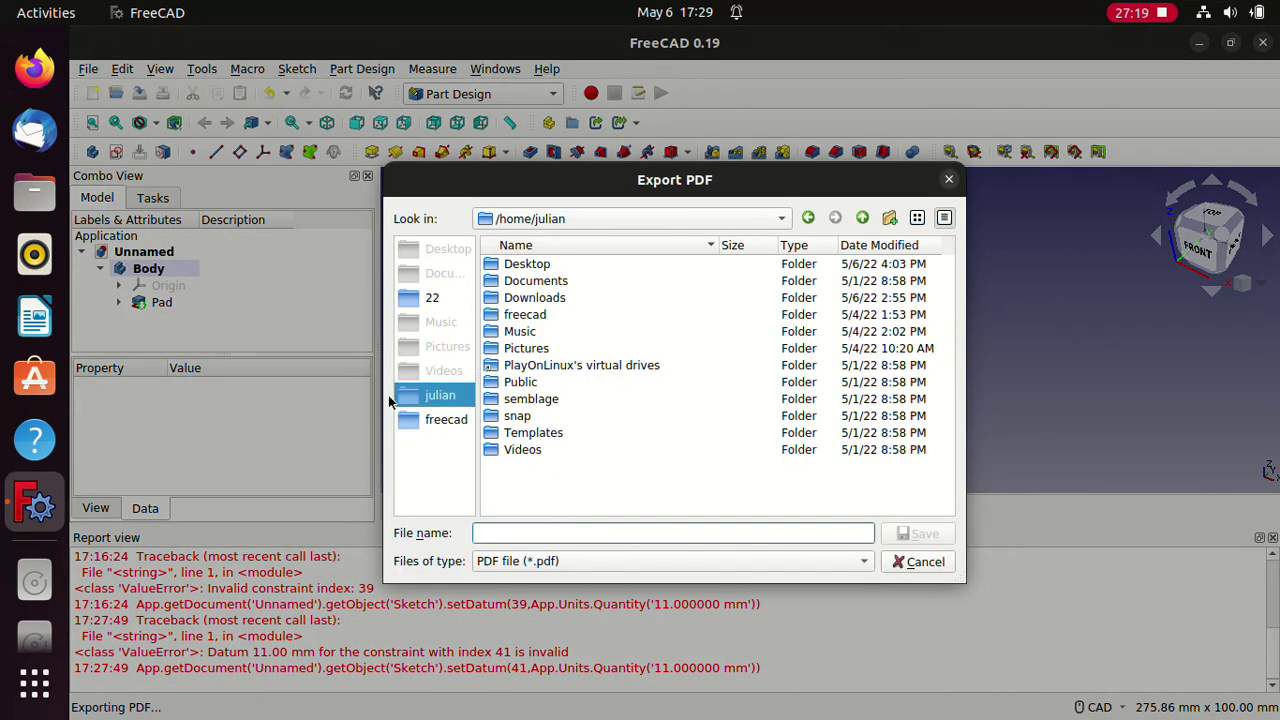
double_click(527, 264)
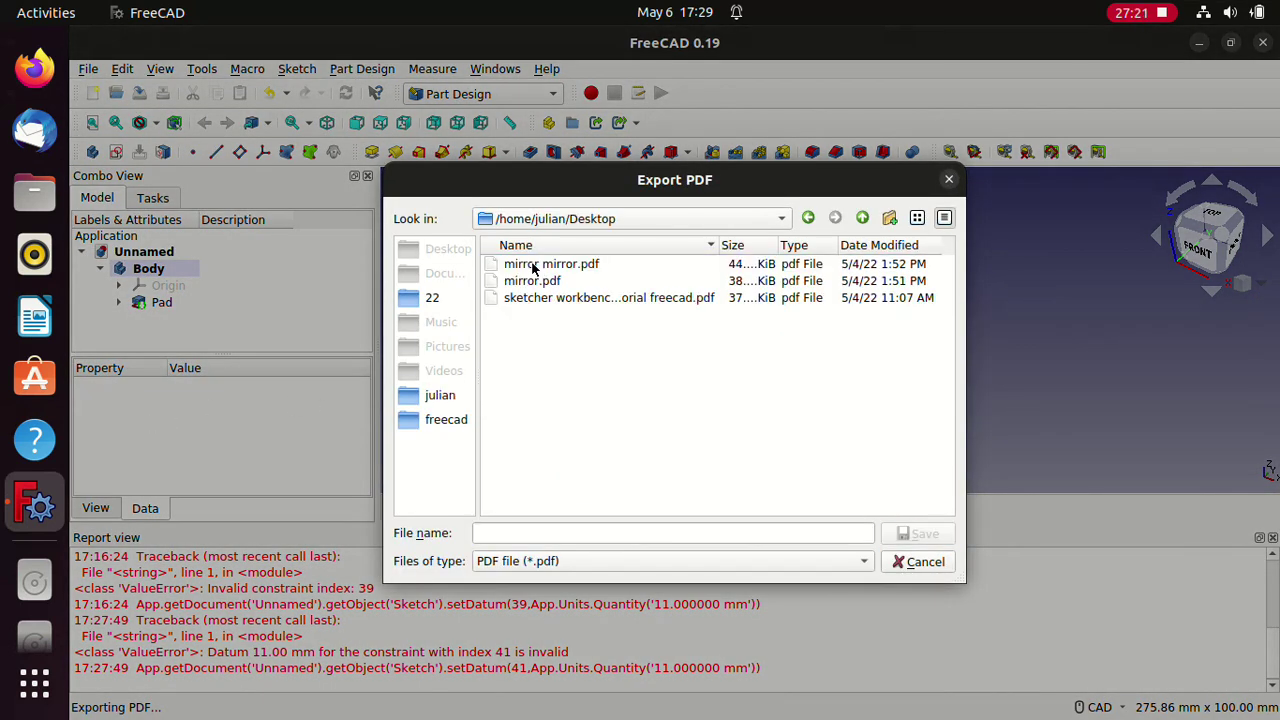
click(695, 534)
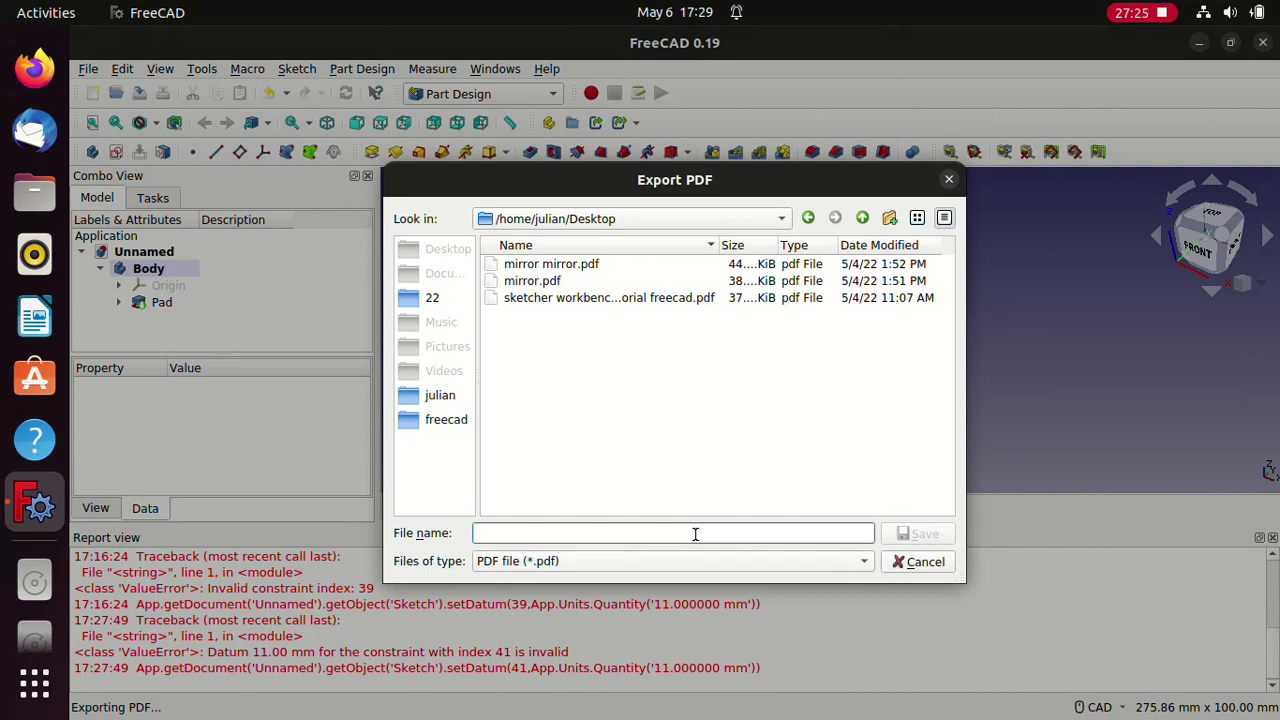
text(example)
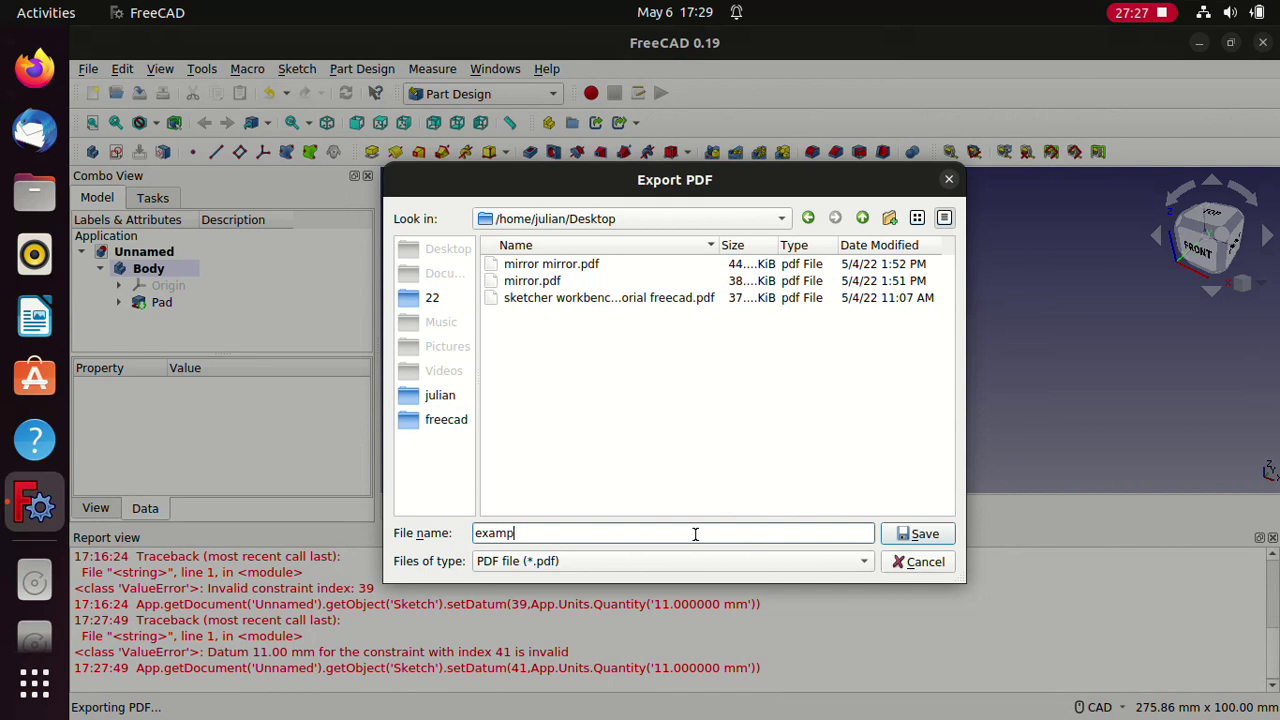
click(903, 535)
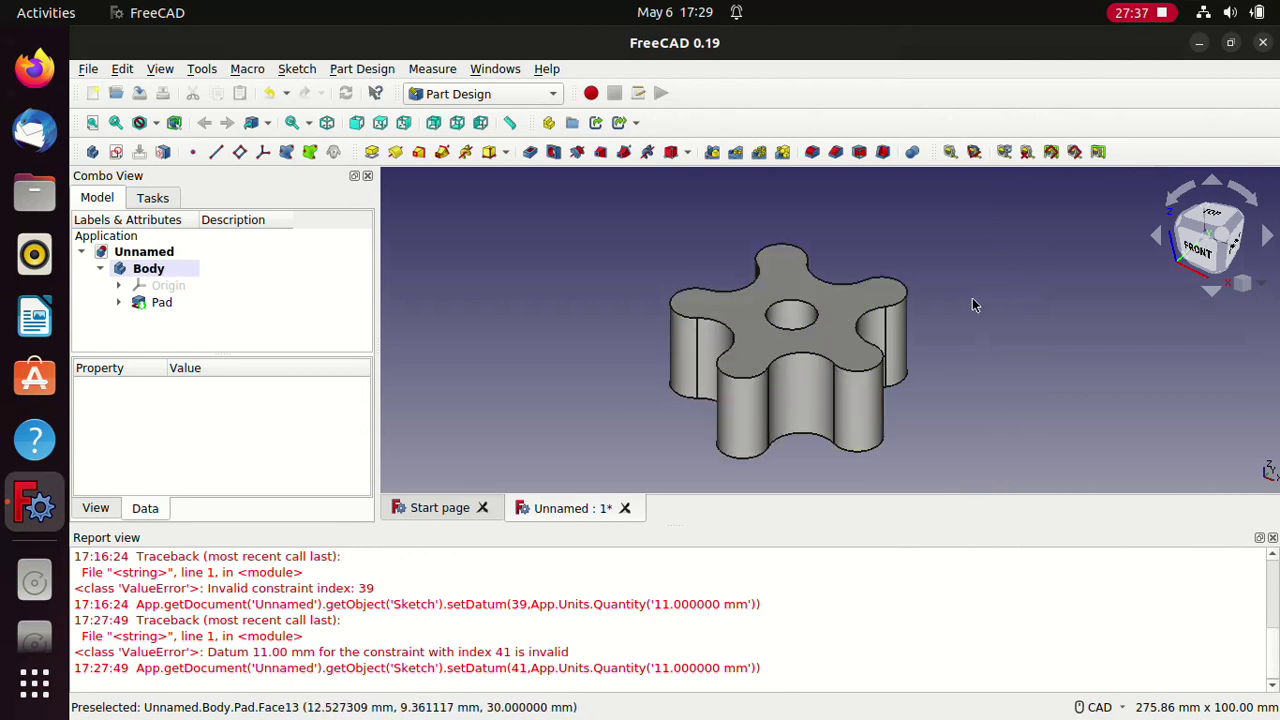
mouse_move(967, 289)
middle_down()
mouse_move(917, 363)
mouse_move(820, 400)
mouse_move(811, 339)
mouse_move(886, 280)
mouse_move(1023, 329)
mouse_move(963, 386)
mouse_move(827, 344)
mouse_move(880, 274)
mouse_move(1000, 286)
mouse_move(963, 360)
mouse_move(860, 322)
mouse_move(857, 277)
mouse_move(877, 269)
mouse_move(793, 203)
mouse_move(697, 251)
mouse_move(1006, 331)
mouse_move(942, 326)
mouse_move(1113, 286)
middle_up()
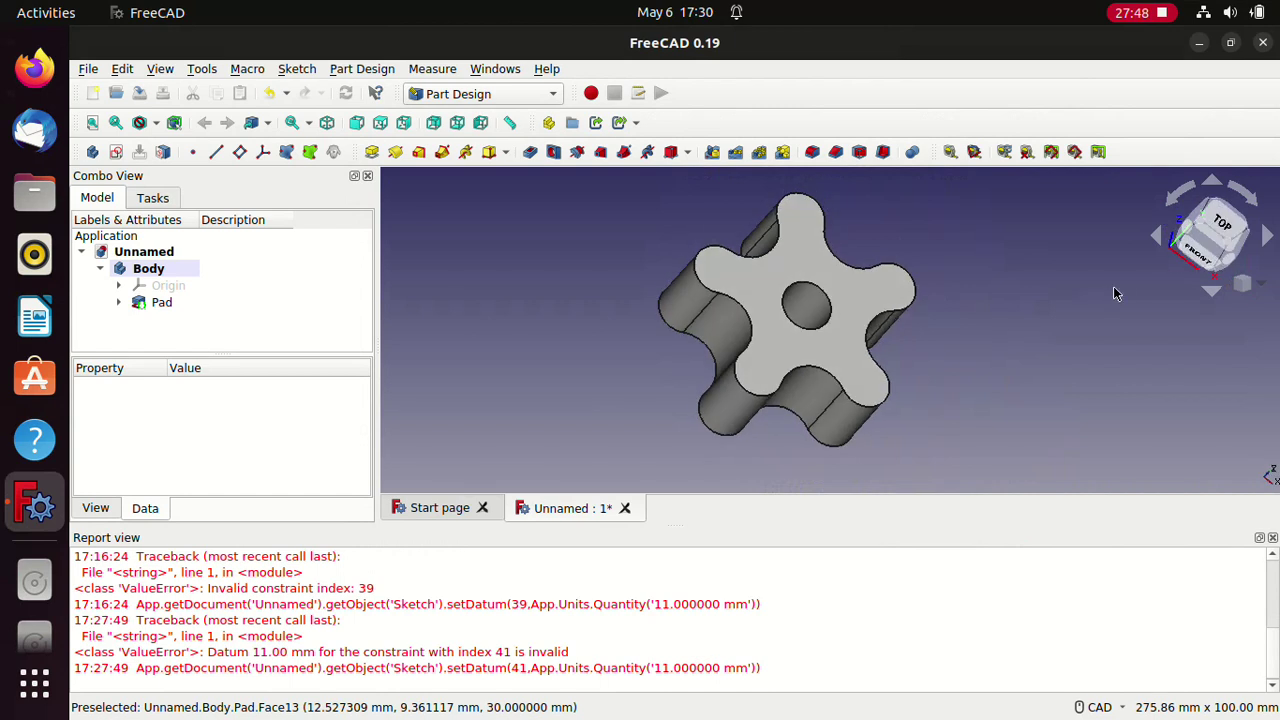
click(1188, 255)
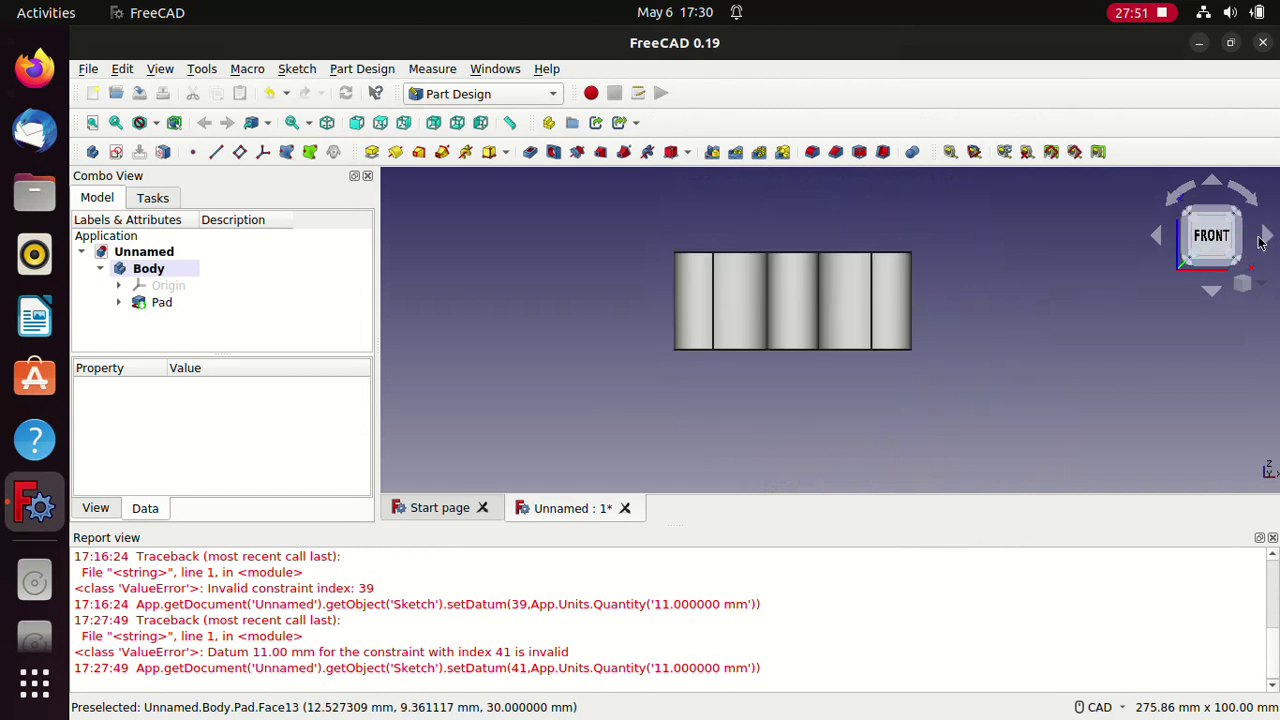
click(1265, 238)
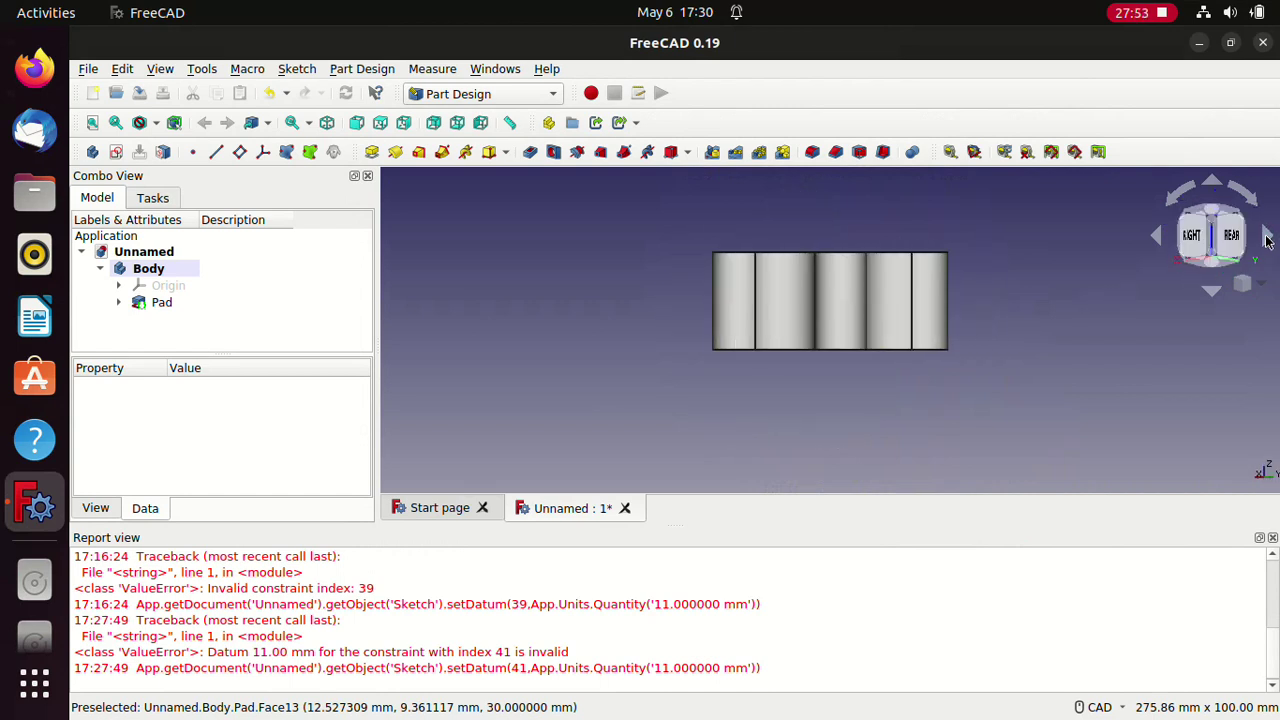
click(1265, 238)
click(1265, 238)
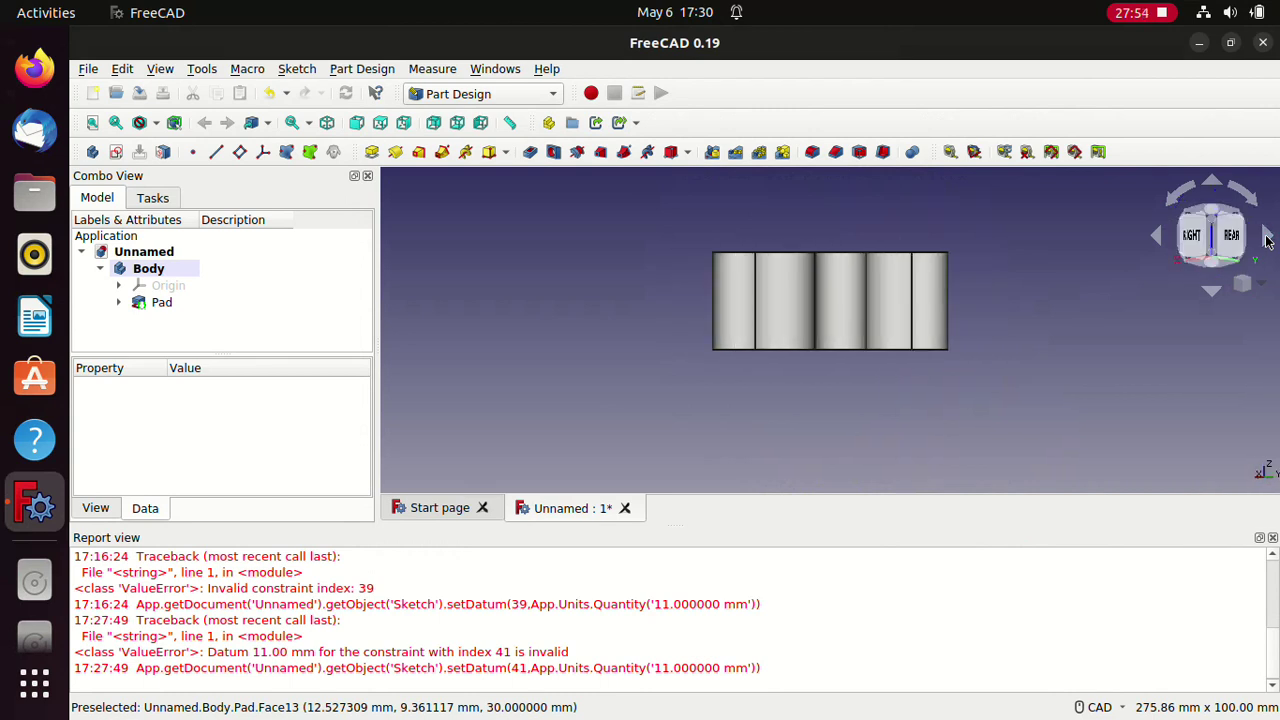
click(1215, 215)
click(1215, 215)
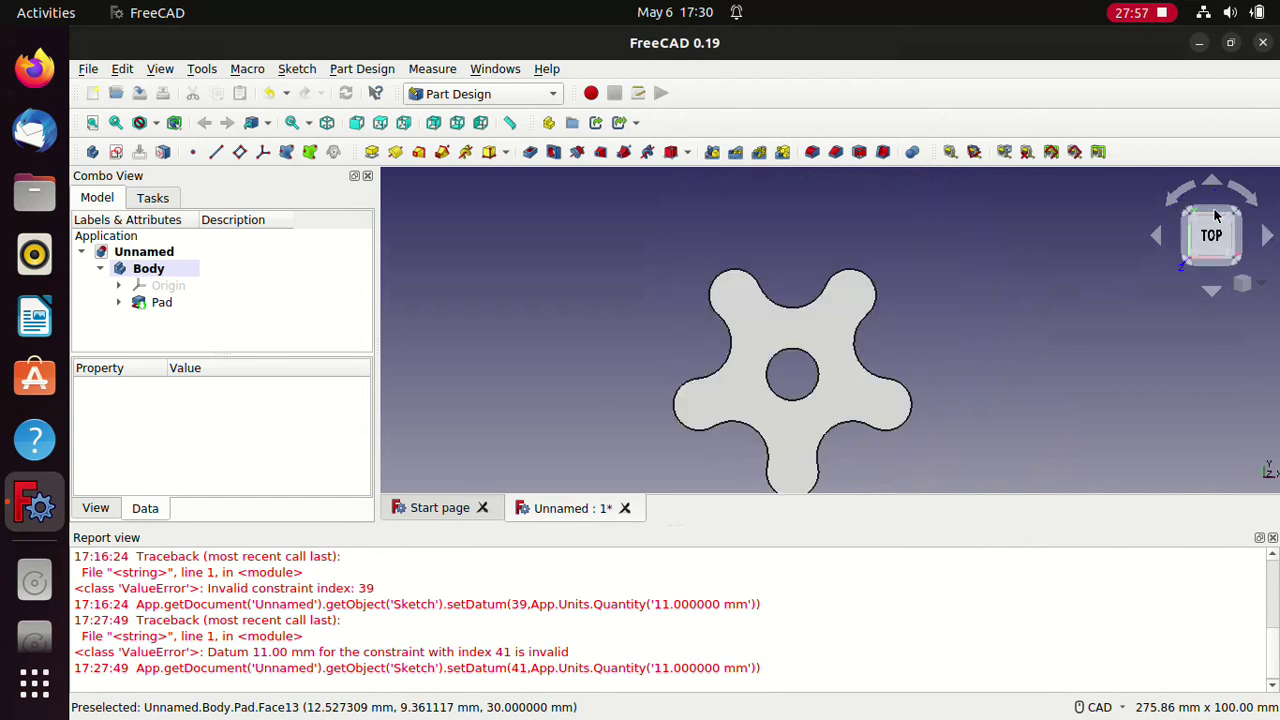
click(1188, 255)
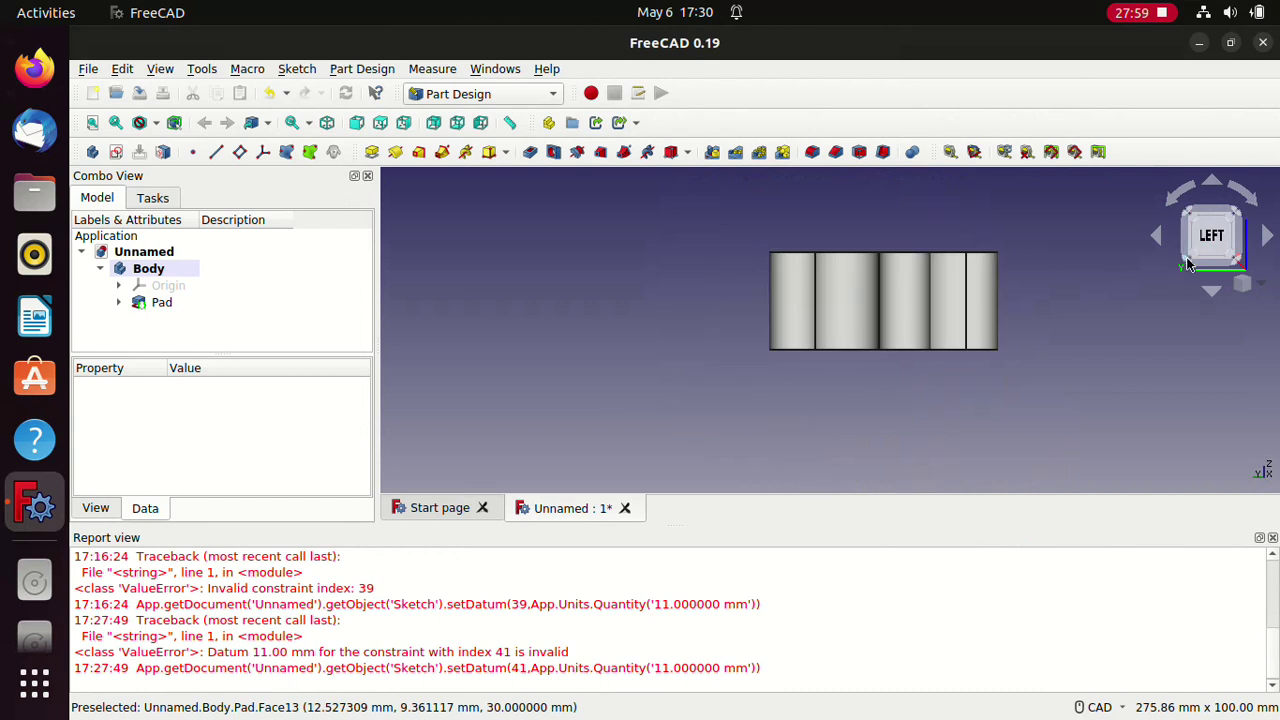
click(1188, 260)
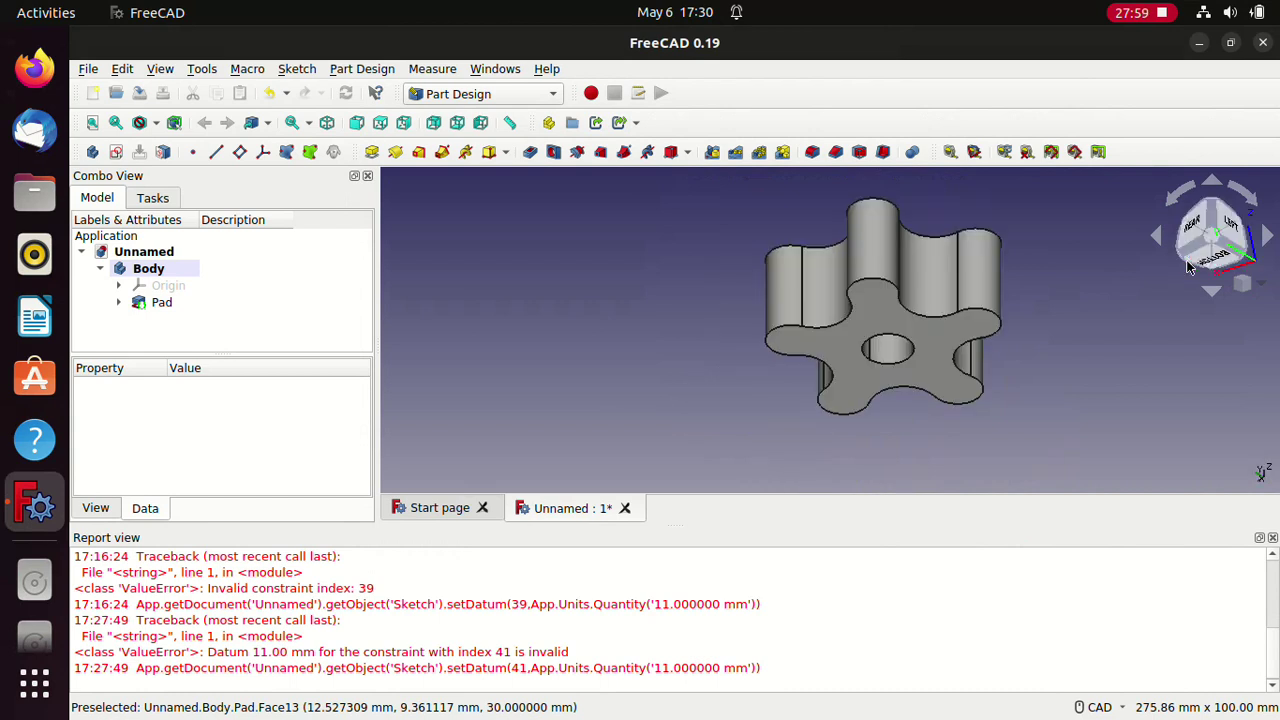
click(1243, 284)
click(1218, 328)
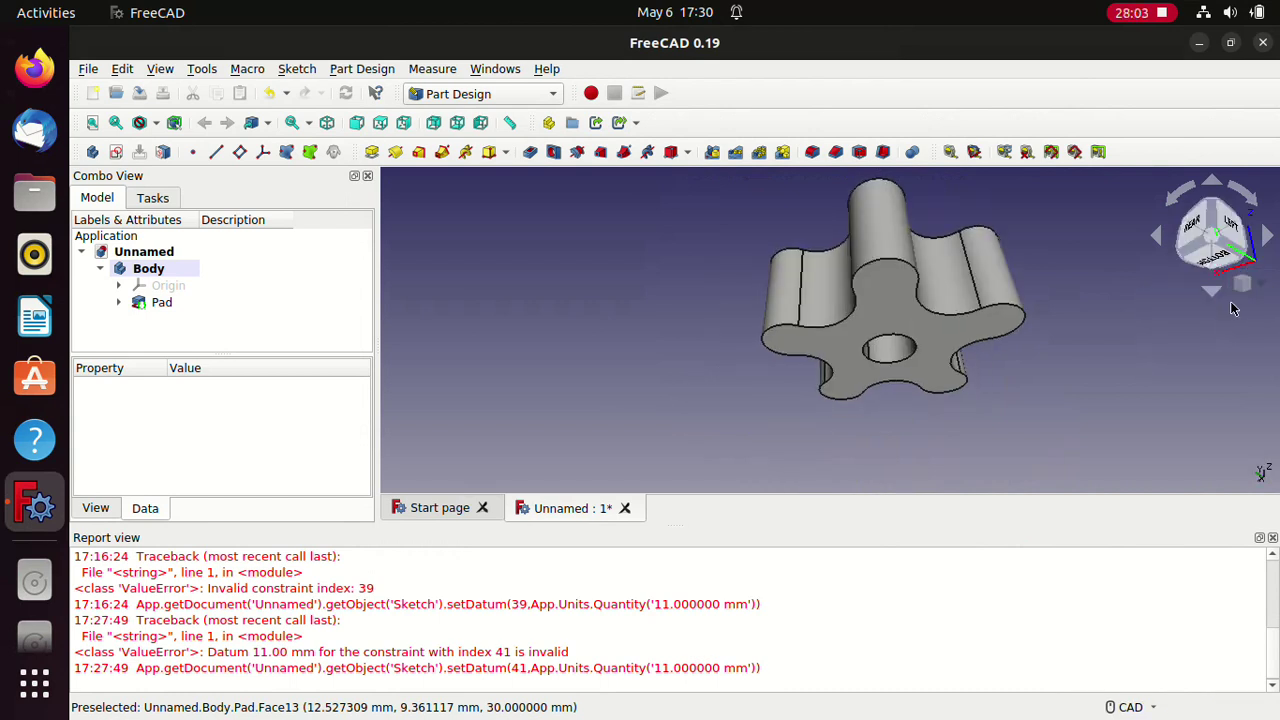
click(1261, 286)
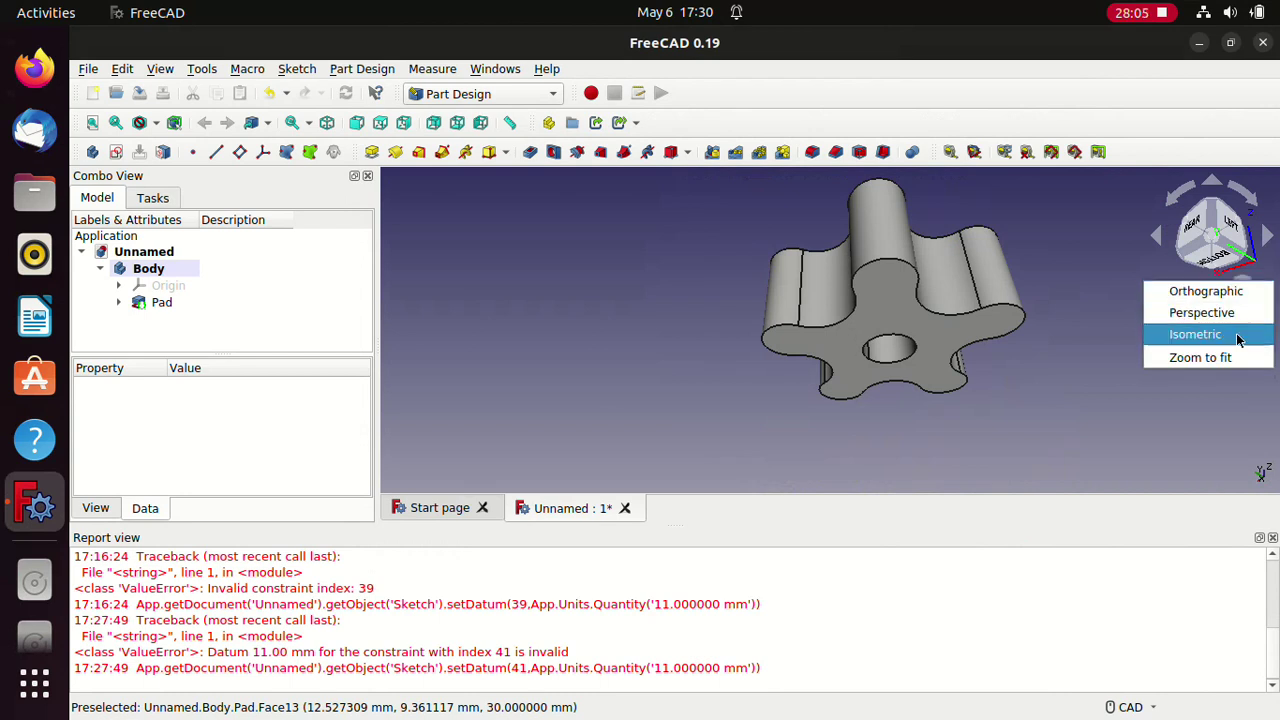
click(1240, 336)
click(1247, 289)
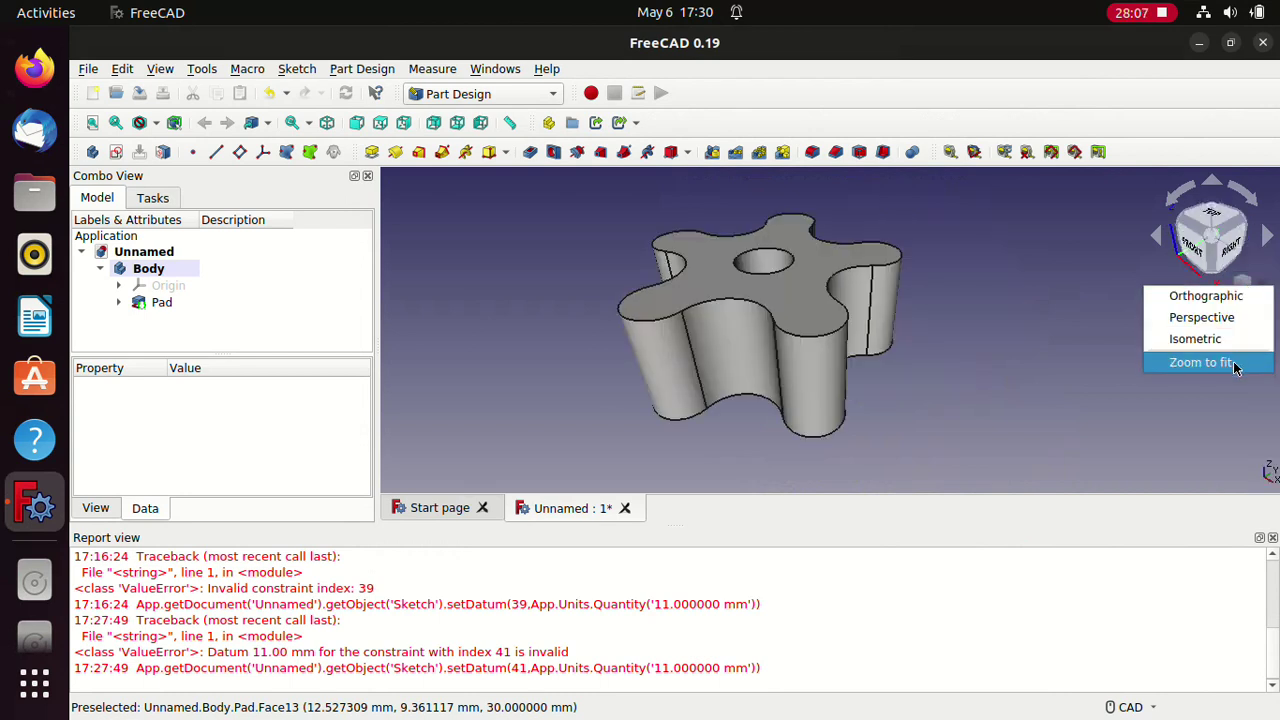
click(1235, 366)
click(1248, 290)
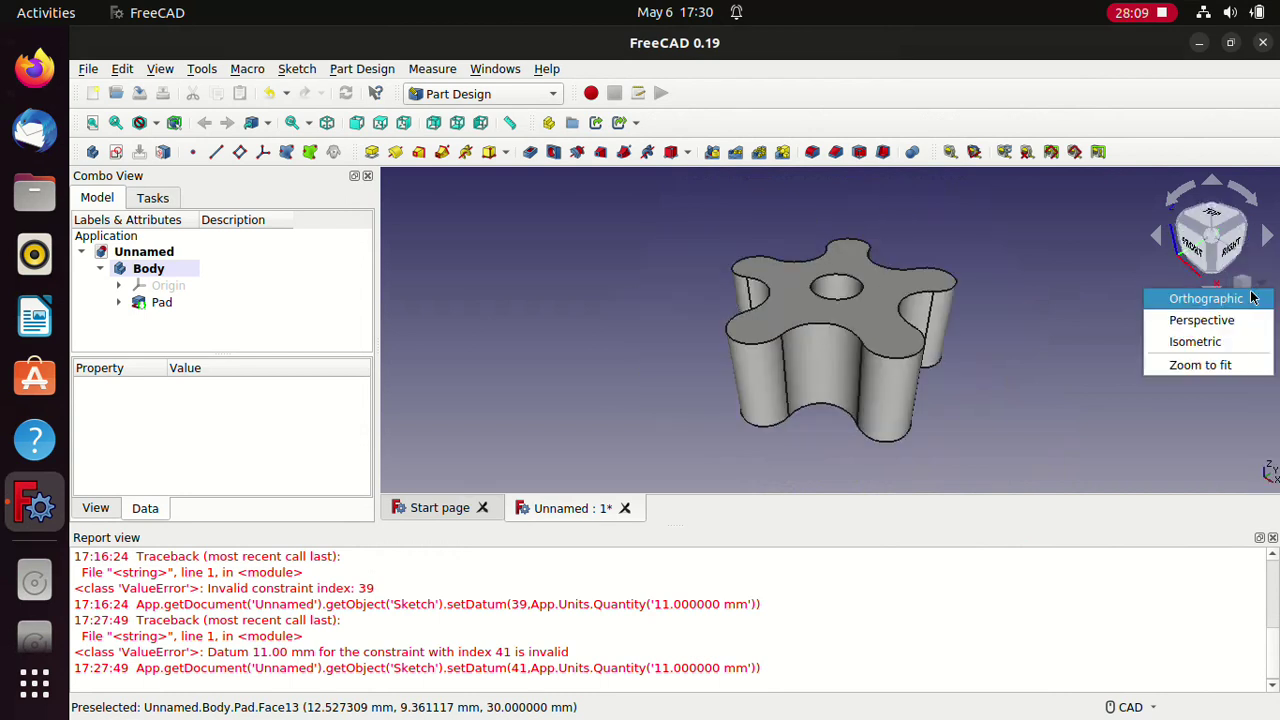
click(1245, 298)
scroll(933, 333, up, 5)
scroll(933, 333, down, 6)
scroll(933, 330, up, 5)
scroll(935, 333, down, 4)
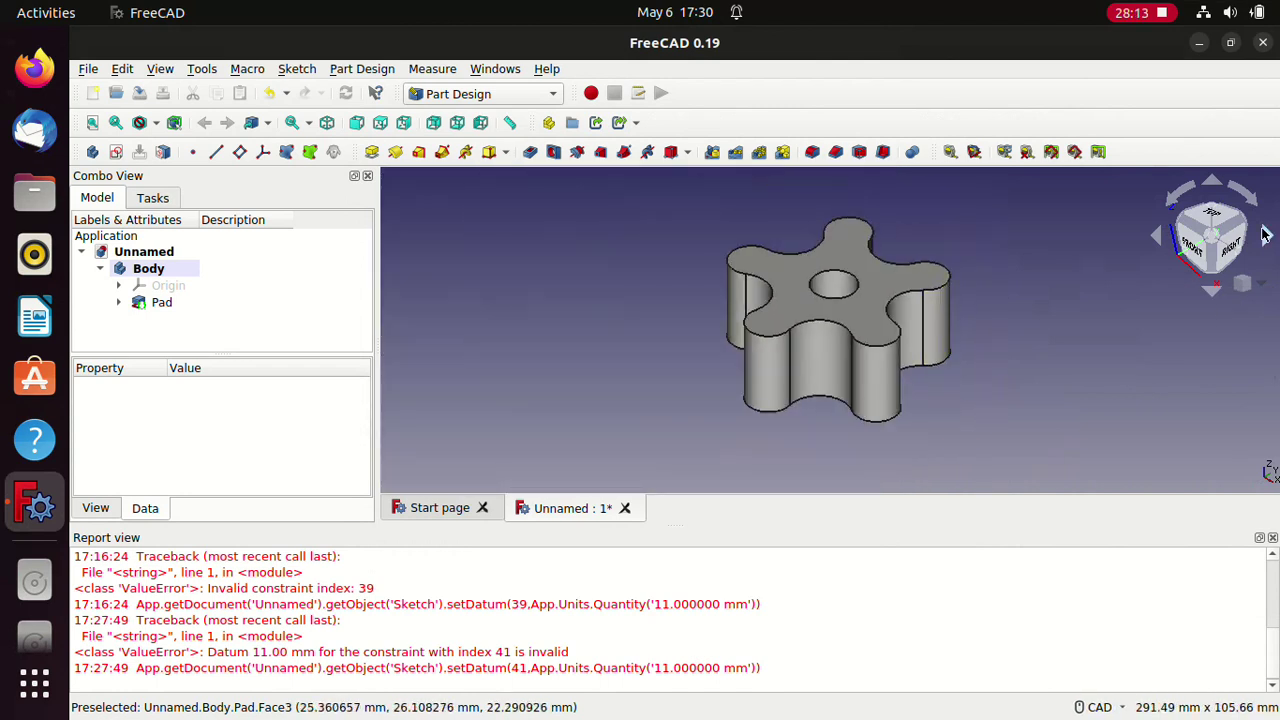
click(1212, 217)
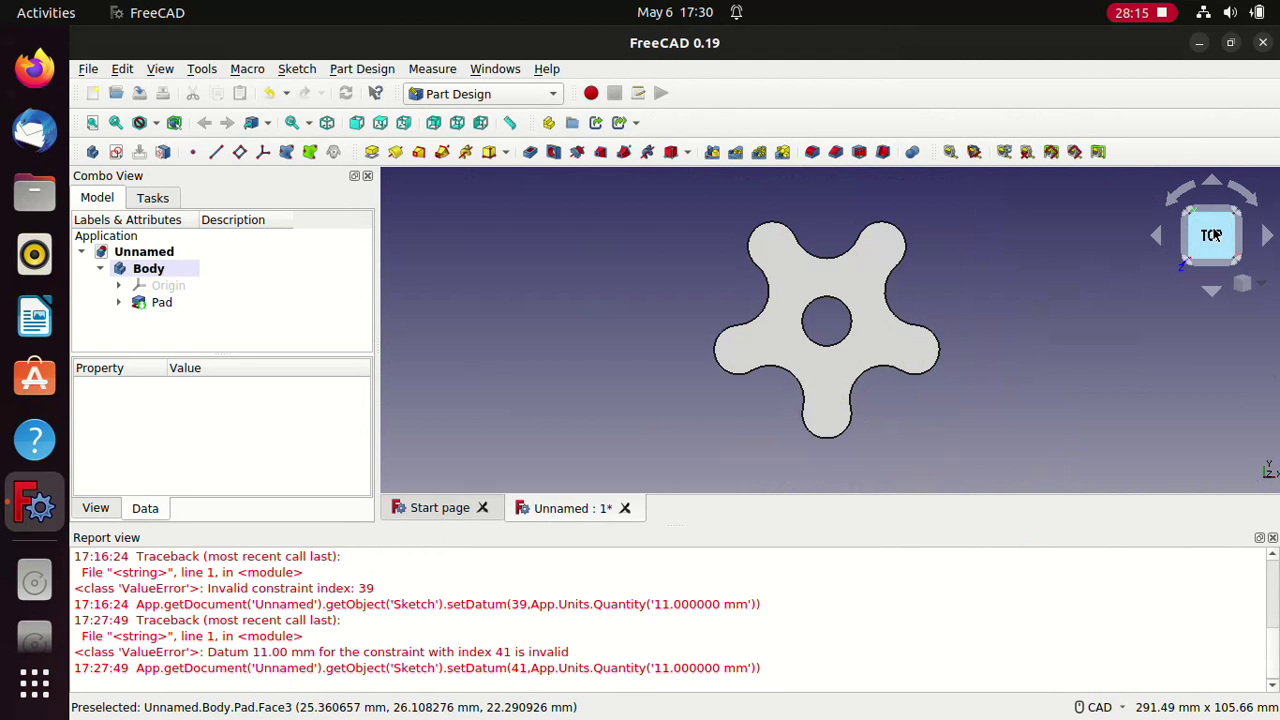
click(1194, 257)
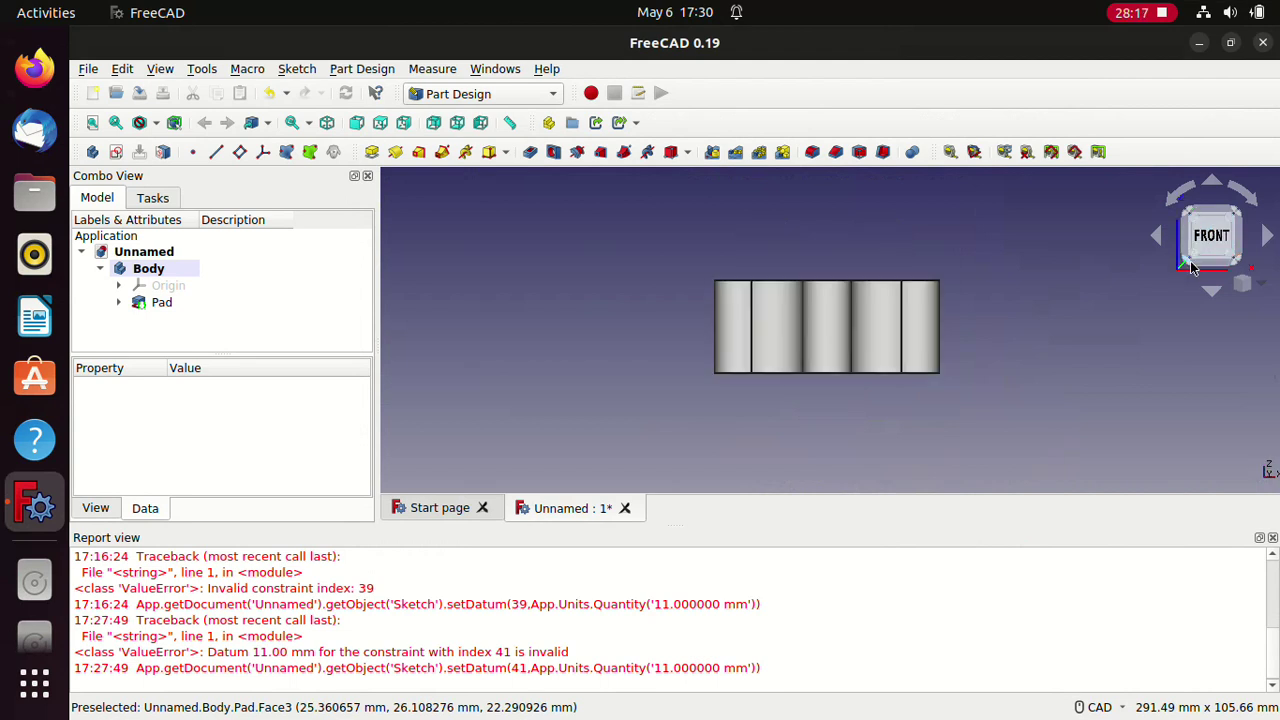
click(1237, 267)
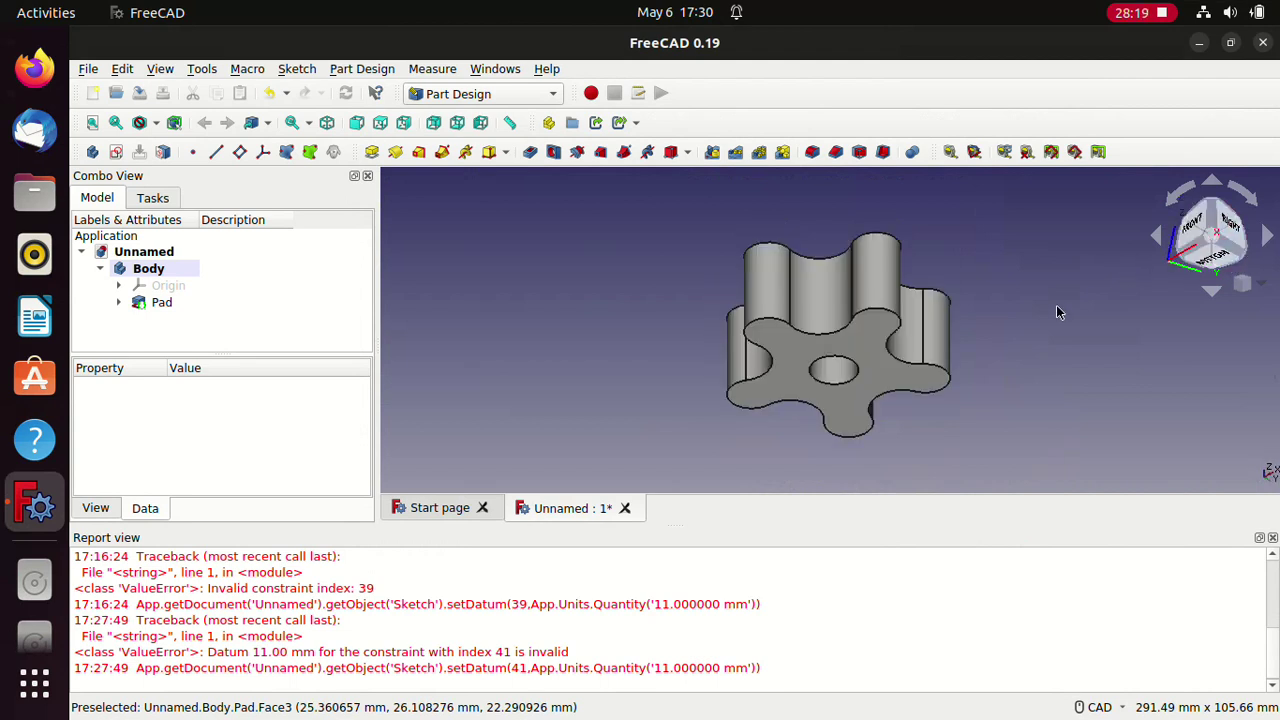
right_click(946, 328)
click(1039, 281)
mouse_move(1039, 281)
middle_down()
mouse_move(1017, 302)
mouse_move(977, 254)
mouse_move(1023, 257)
mouse_move(1064, 287)
middle_up()
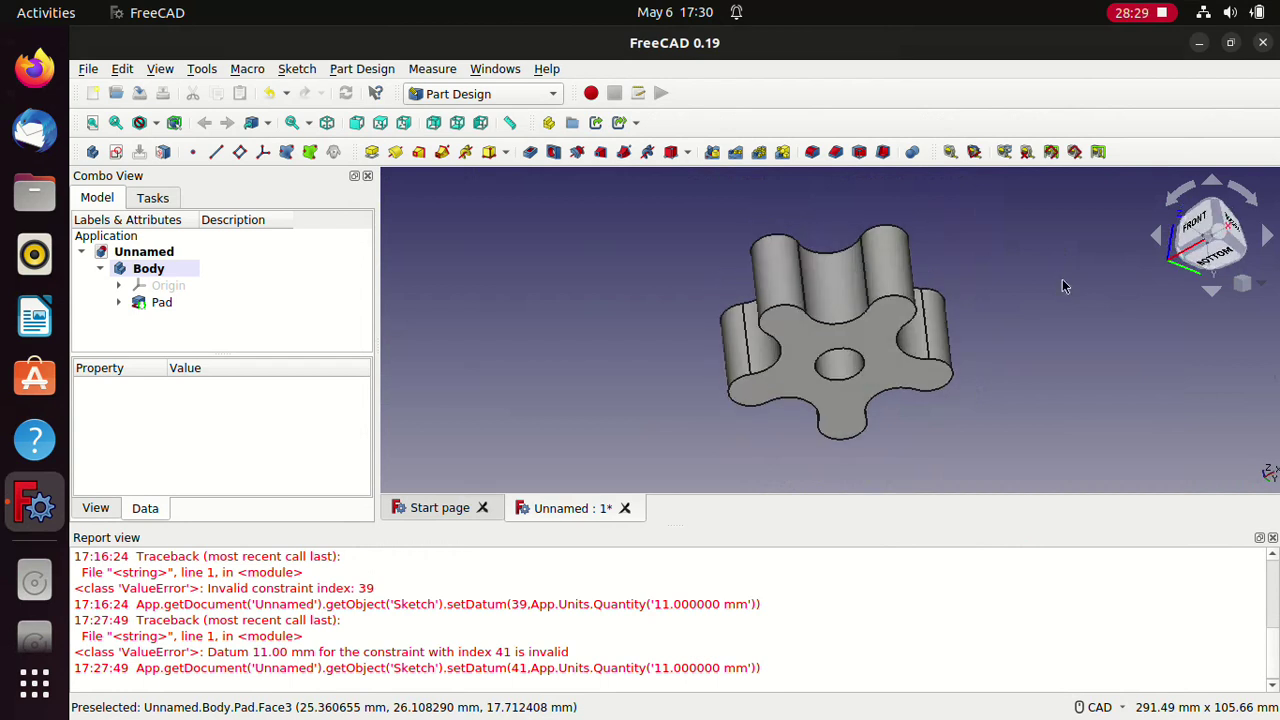
Step: Dismiss the no-selection export warning and select the padded part
click(88, 68)
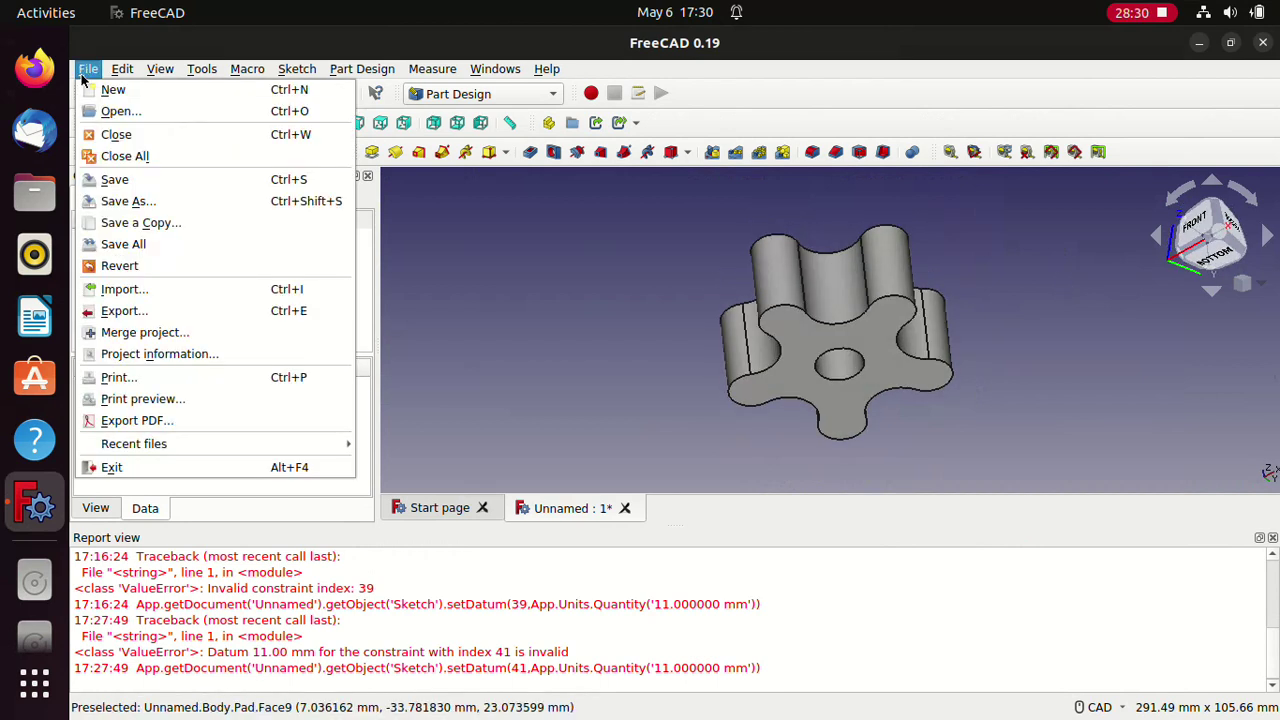
click(121, 309)
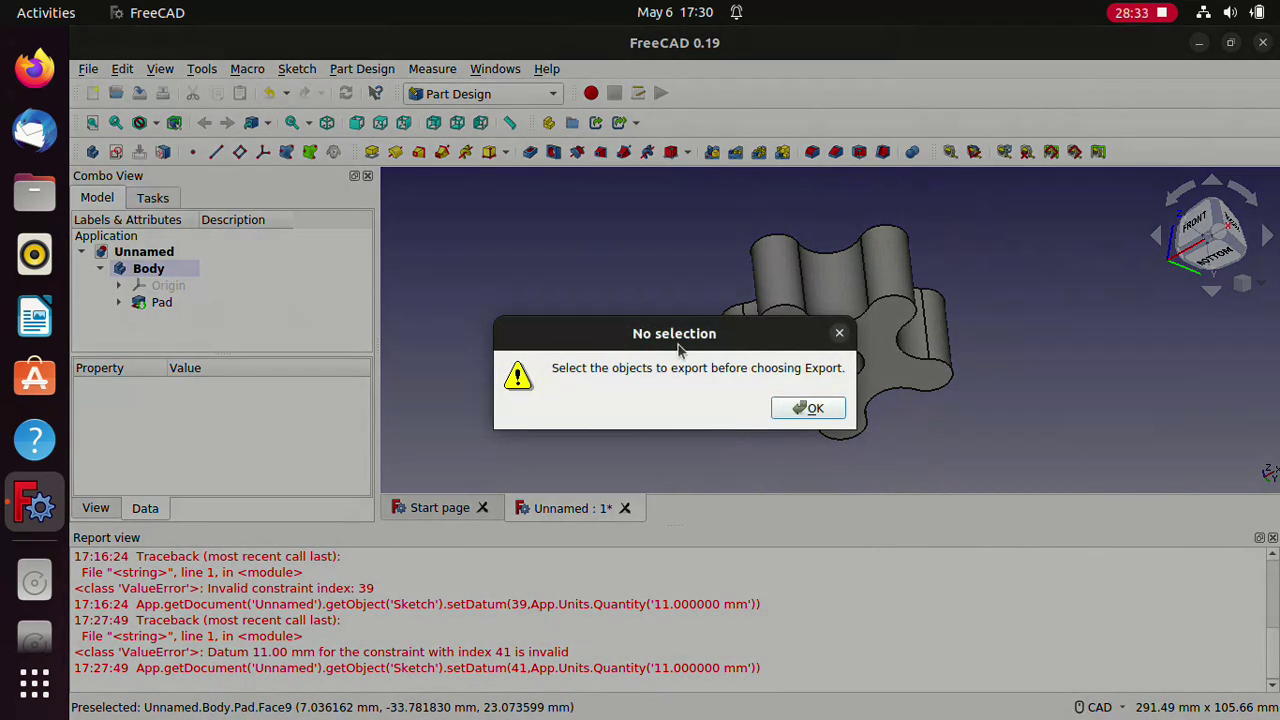
click(808, 408)
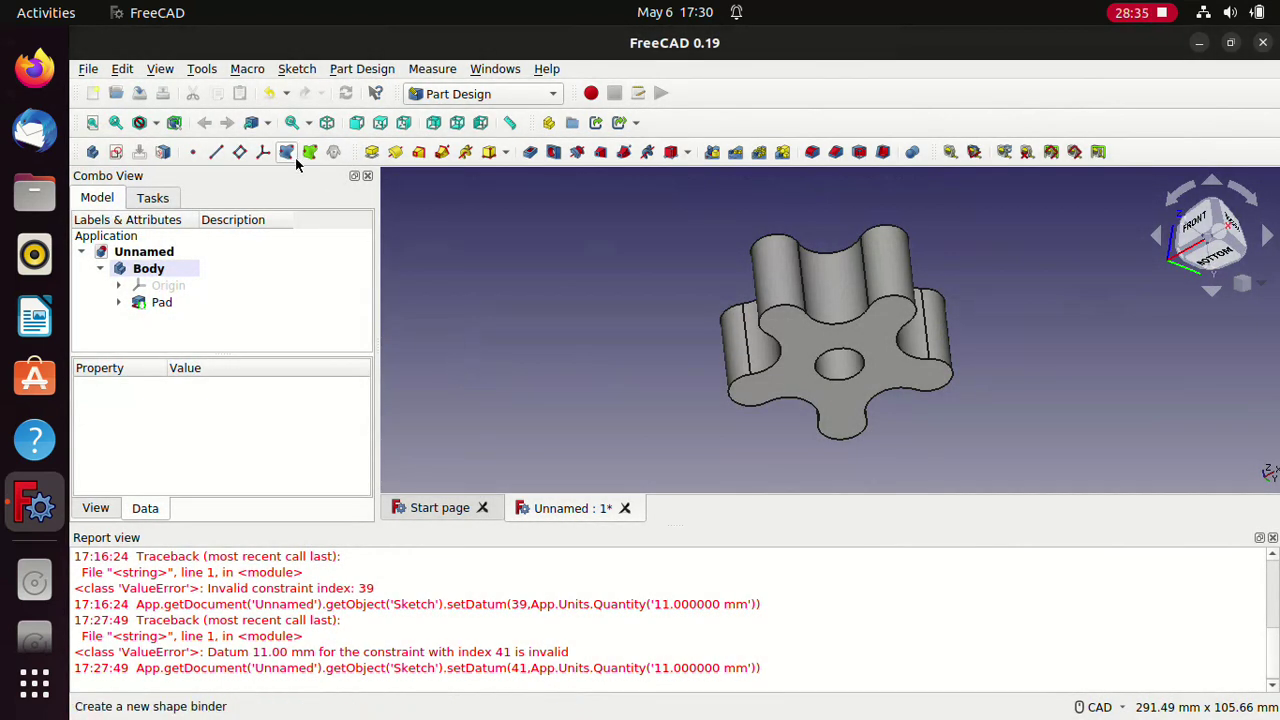
click(90, 69)
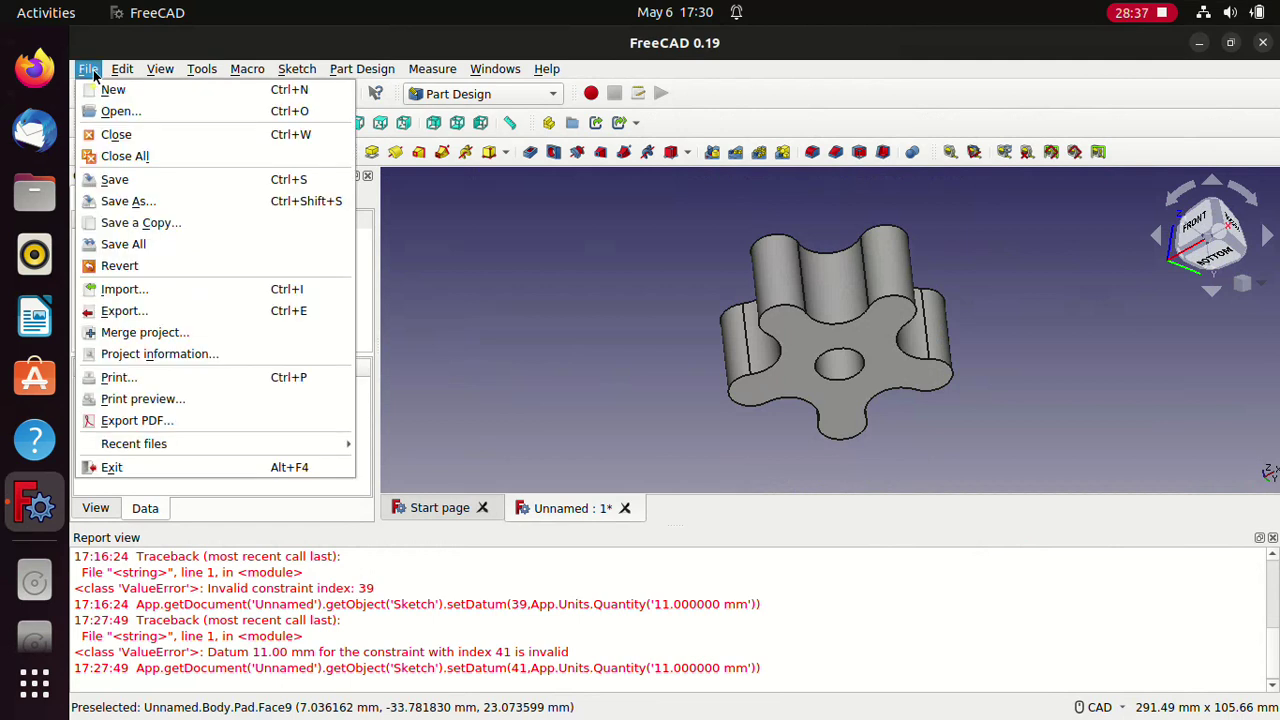
click(468, 270)
click(849, 332)
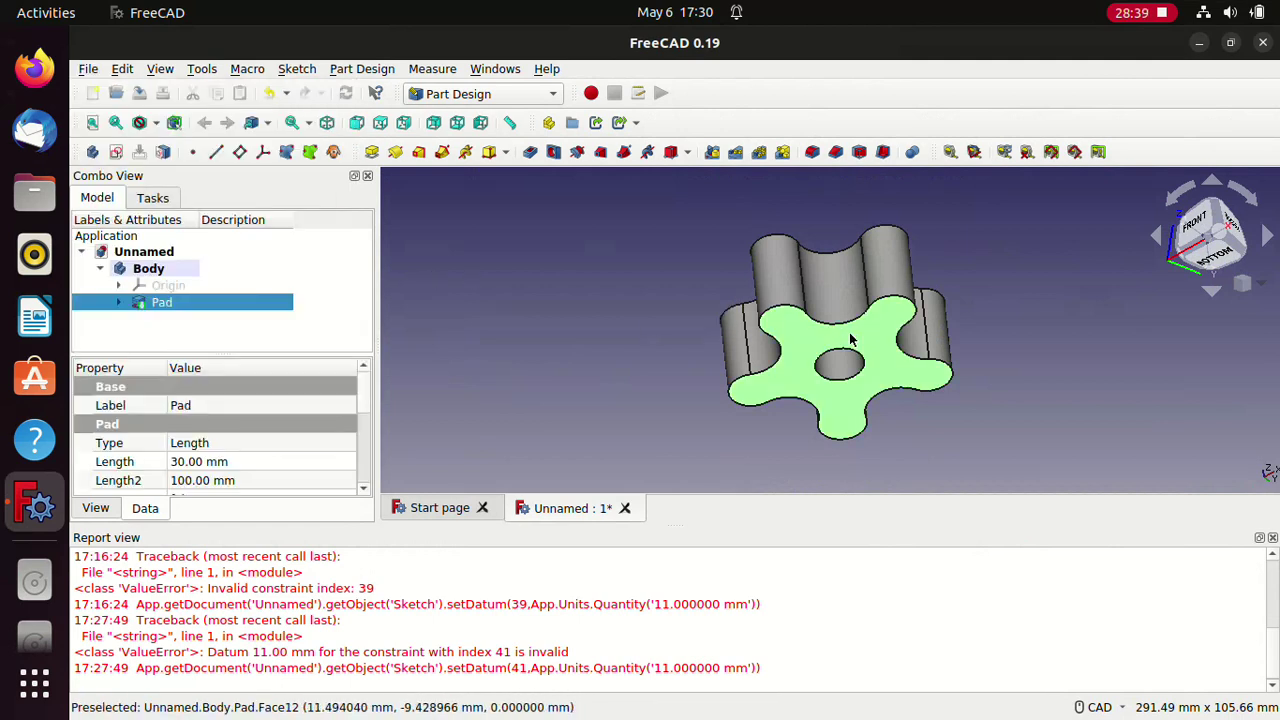
Step: Export the part to the Desktop as 'example.step' in STEP with colors format
click(86, 70)
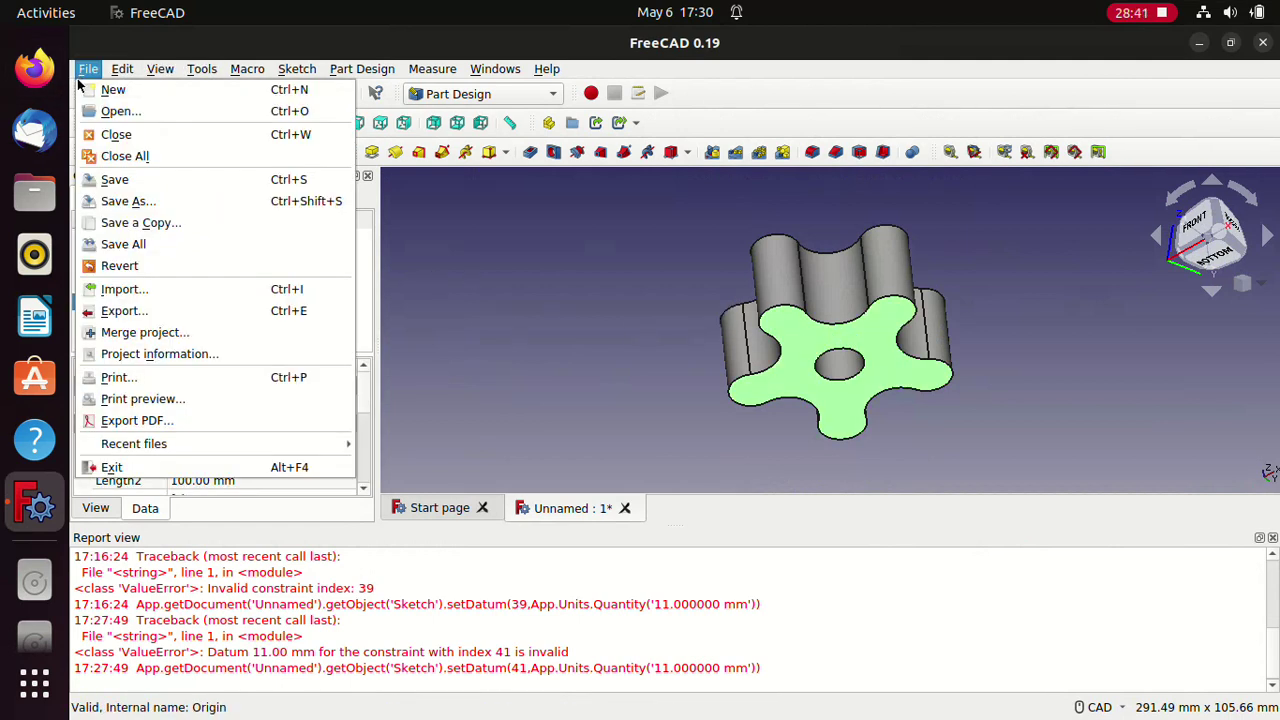
click(139, 316)
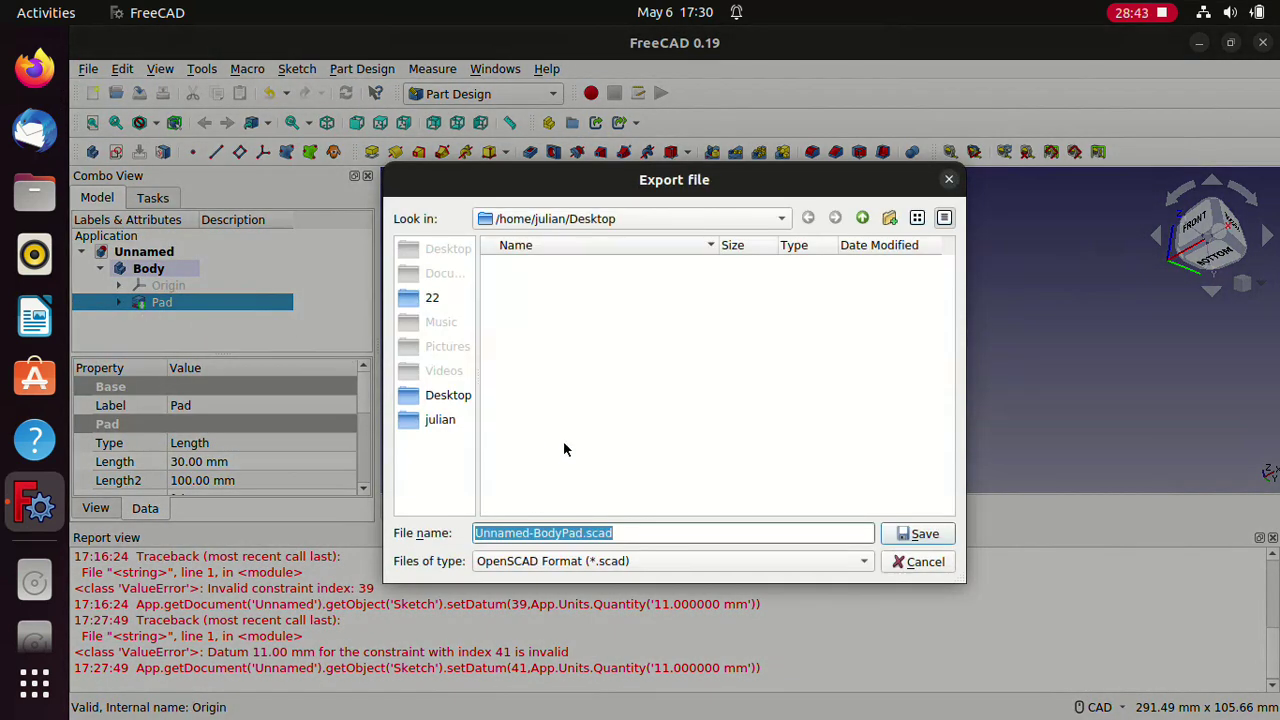
click(681, 560)
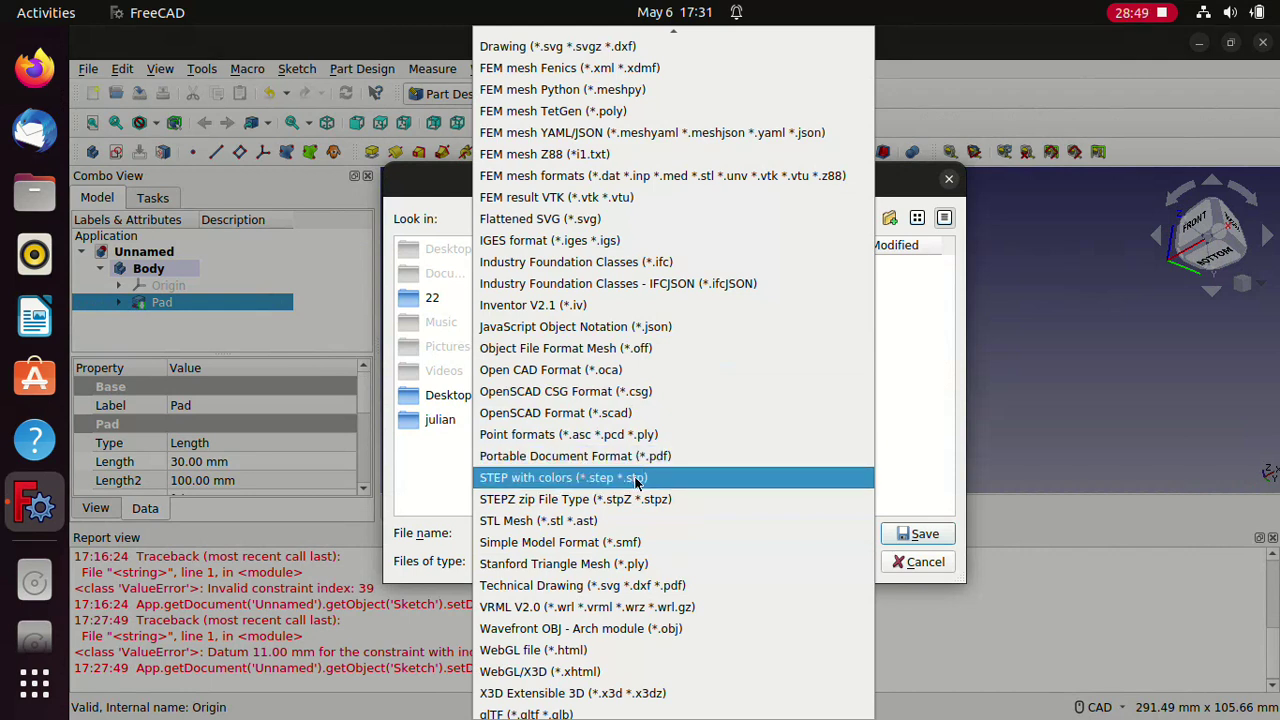
click(634, 478)
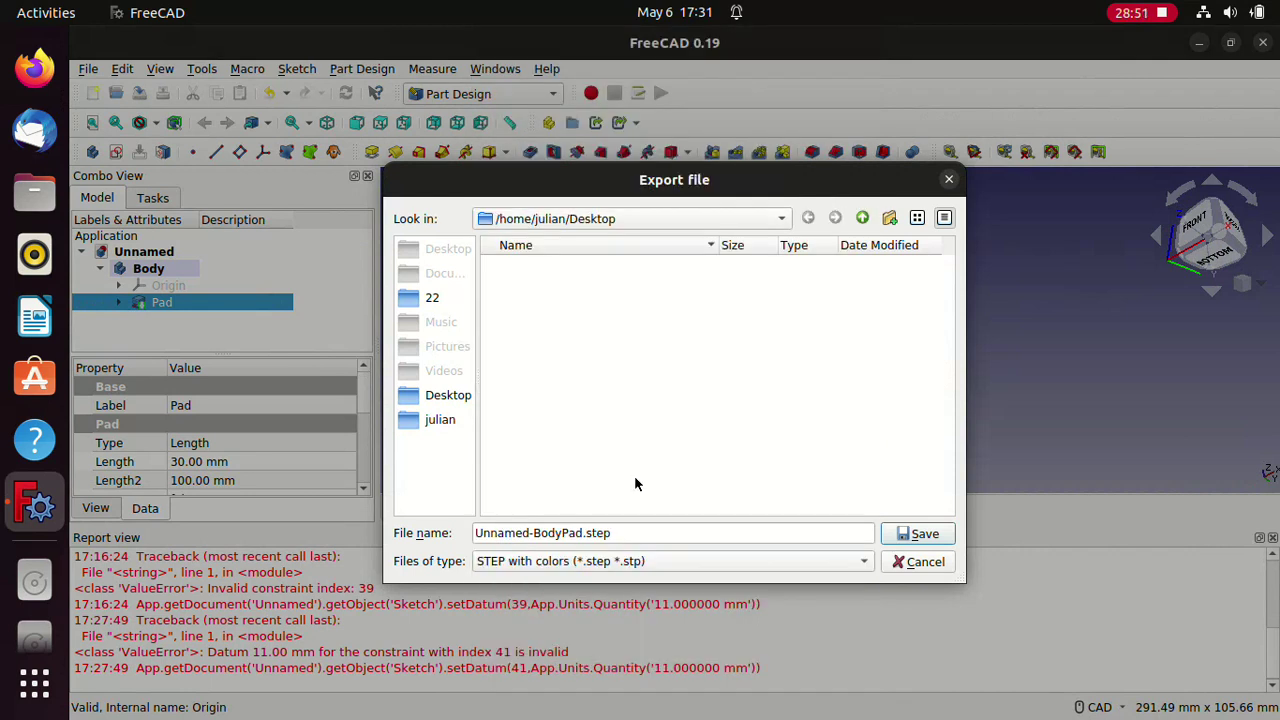
drag(584, 533, 432, 526)
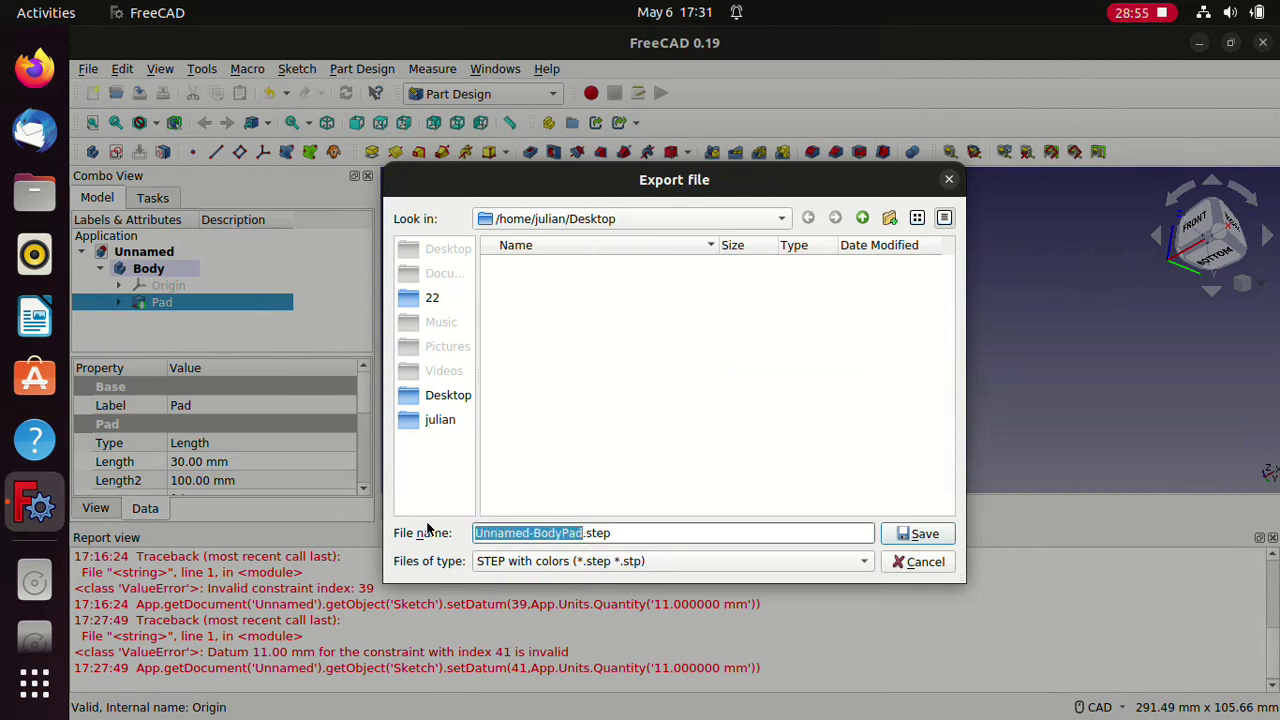
text(example)
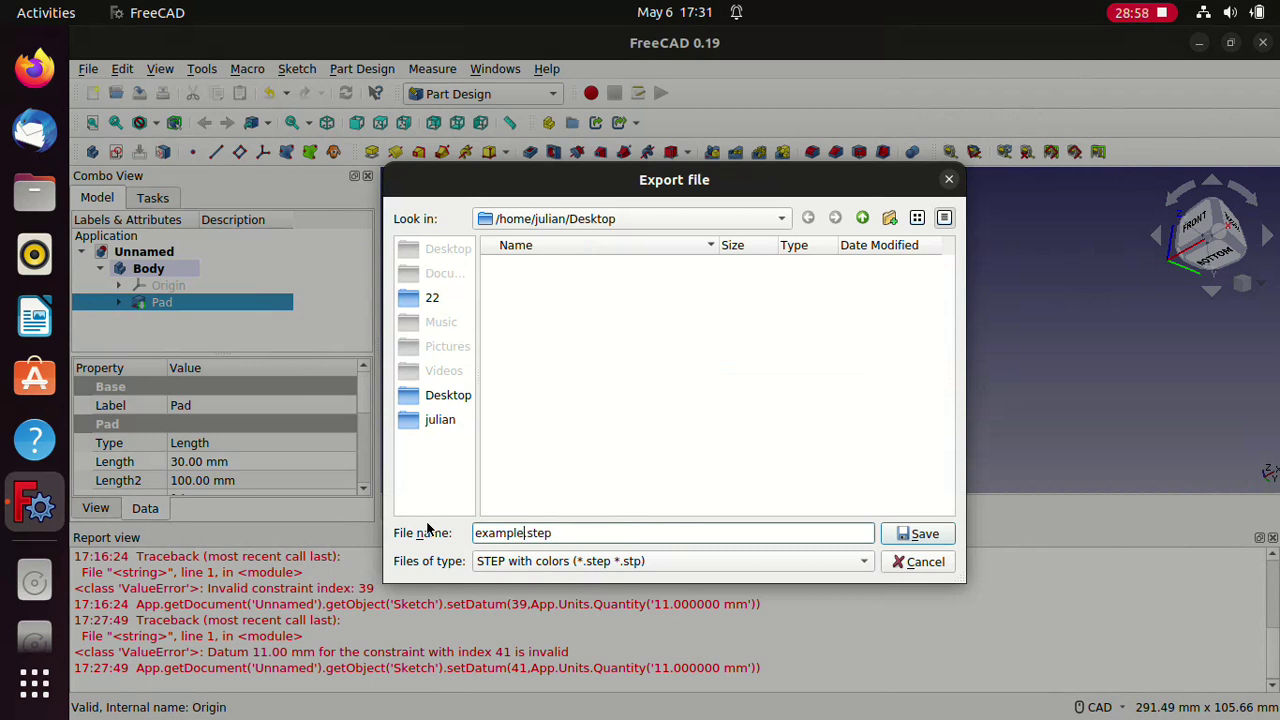
click(920, 533)
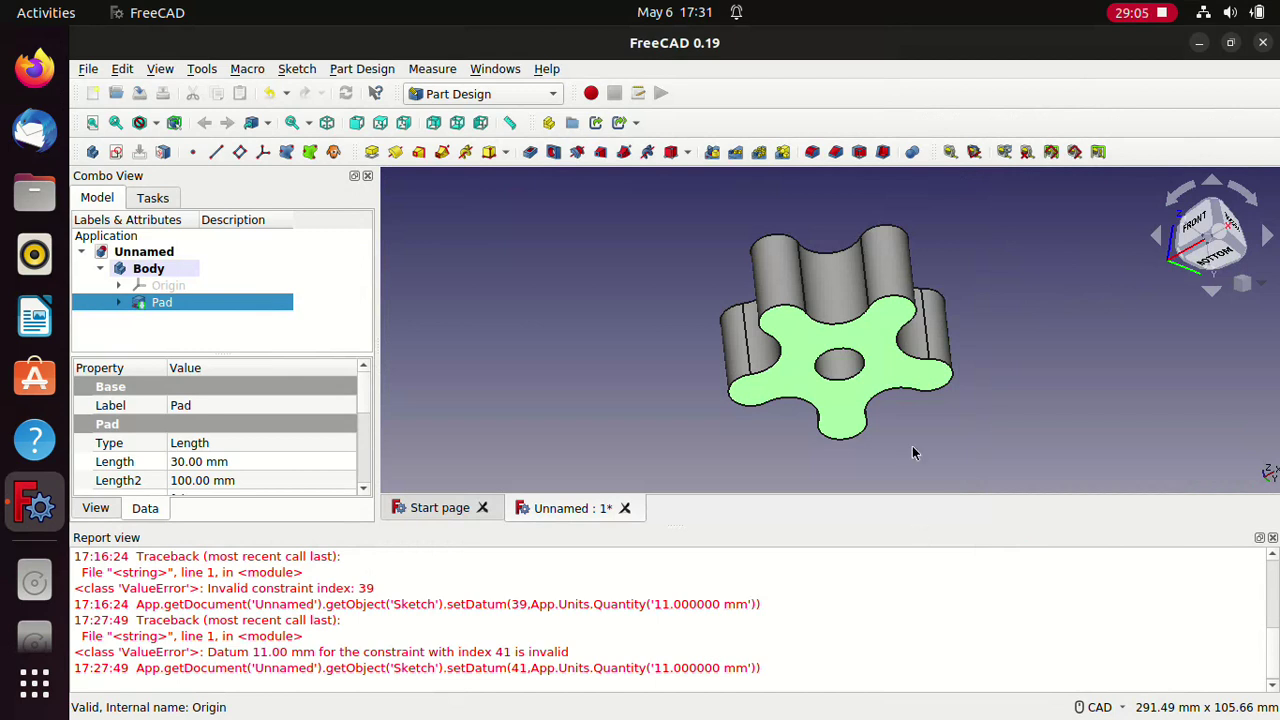
Step: Close the Report view panel and orbit the Pad to view its underside
click(1272, 538)
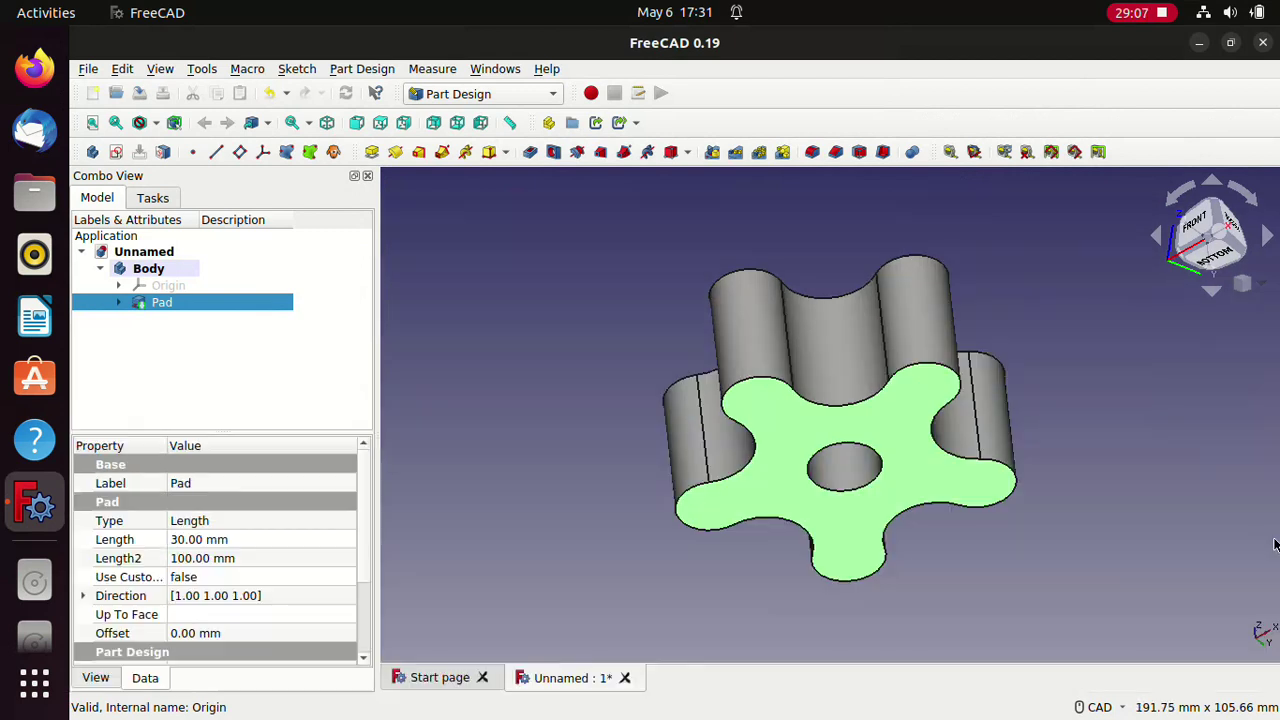
click(960, 410)
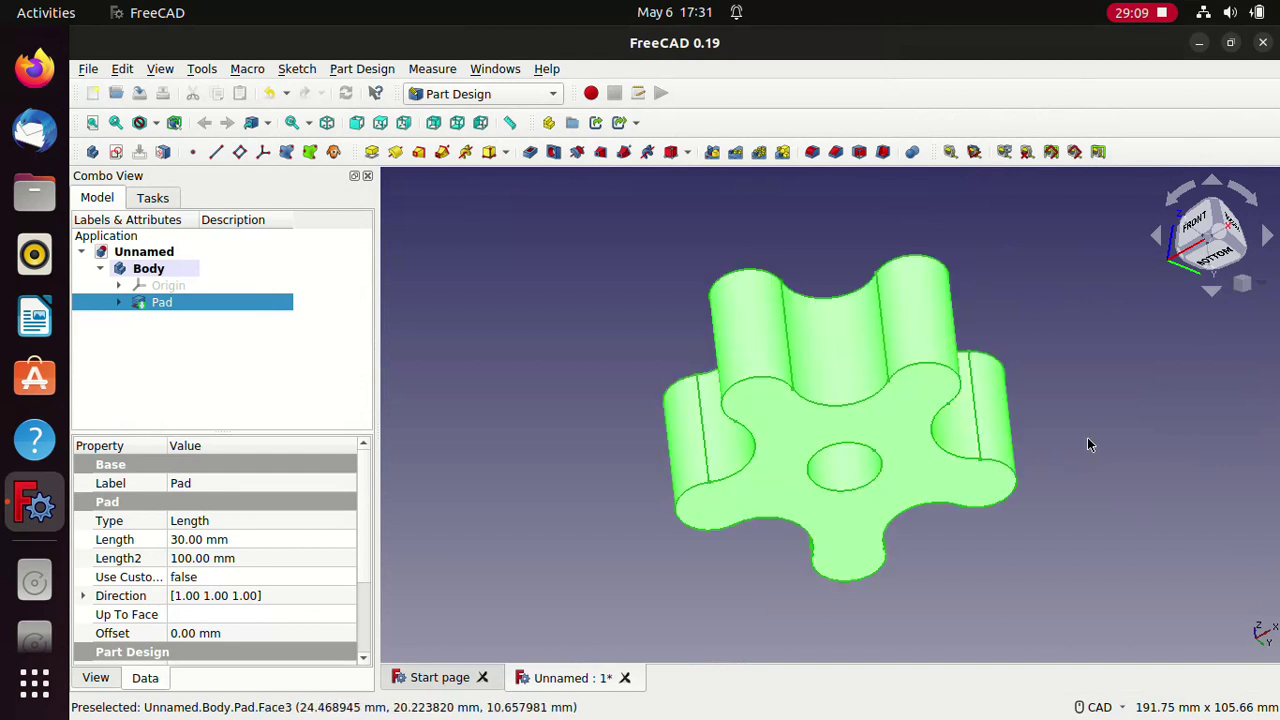
mouse_move(1081, 438)
middle_down()
mouse_move(1060, 349)
mouse_move(1131, 420)
mouse_move(840, 598)
mouse_move(1143, 632)
mouse_move(1000, 351)
mouse_move(812, 375)
mouse_move(566, 480)
mouse_move(886, 449)
mouse_move(1276, 375)
mouse_move(846, 406)
mouse_move(1197, 403)
mouse_move(740, 420)
mouse_move(1065, 426)
mouse_move(983, 366)
mouse_move(961, 384)
mouse_move(1048, 400)
middle_up()
click(1085, 428)
Step: Inspect the Pad's concave side, cylindrical, front and top faces, then clear the selection
click(860, 411)
click(840, 355)
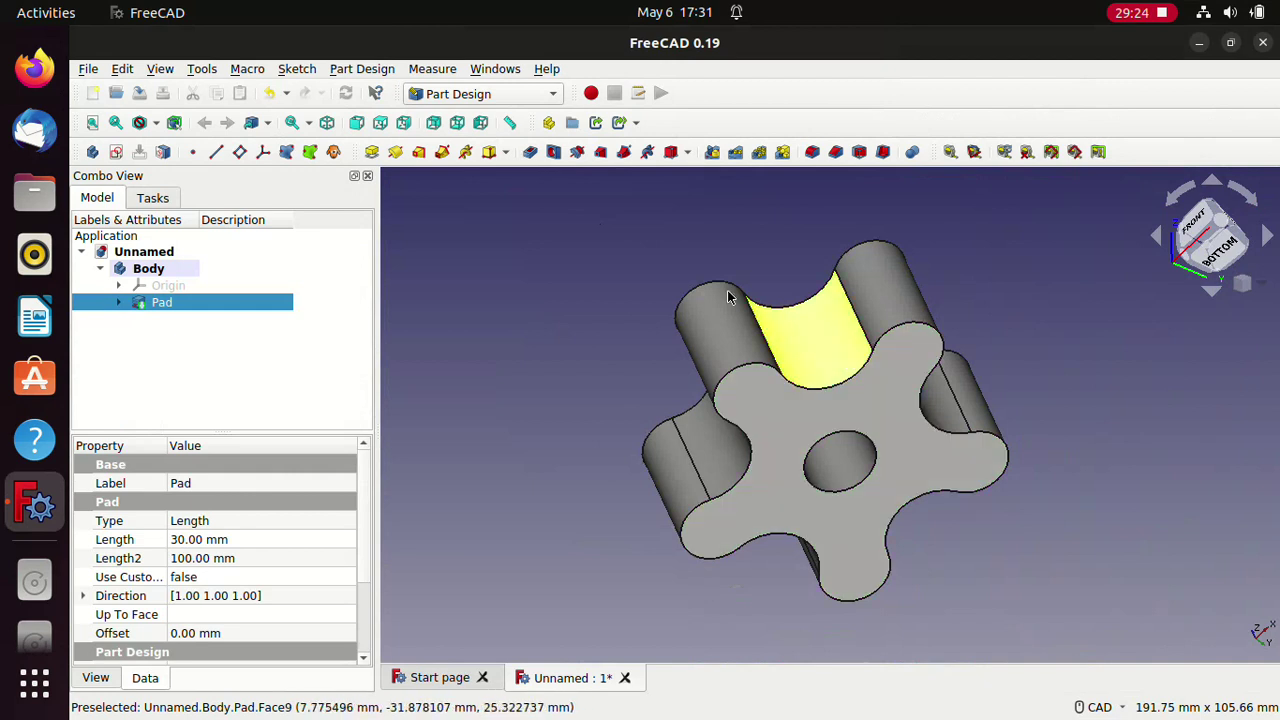
click(1043, 549)
click(712, 325)
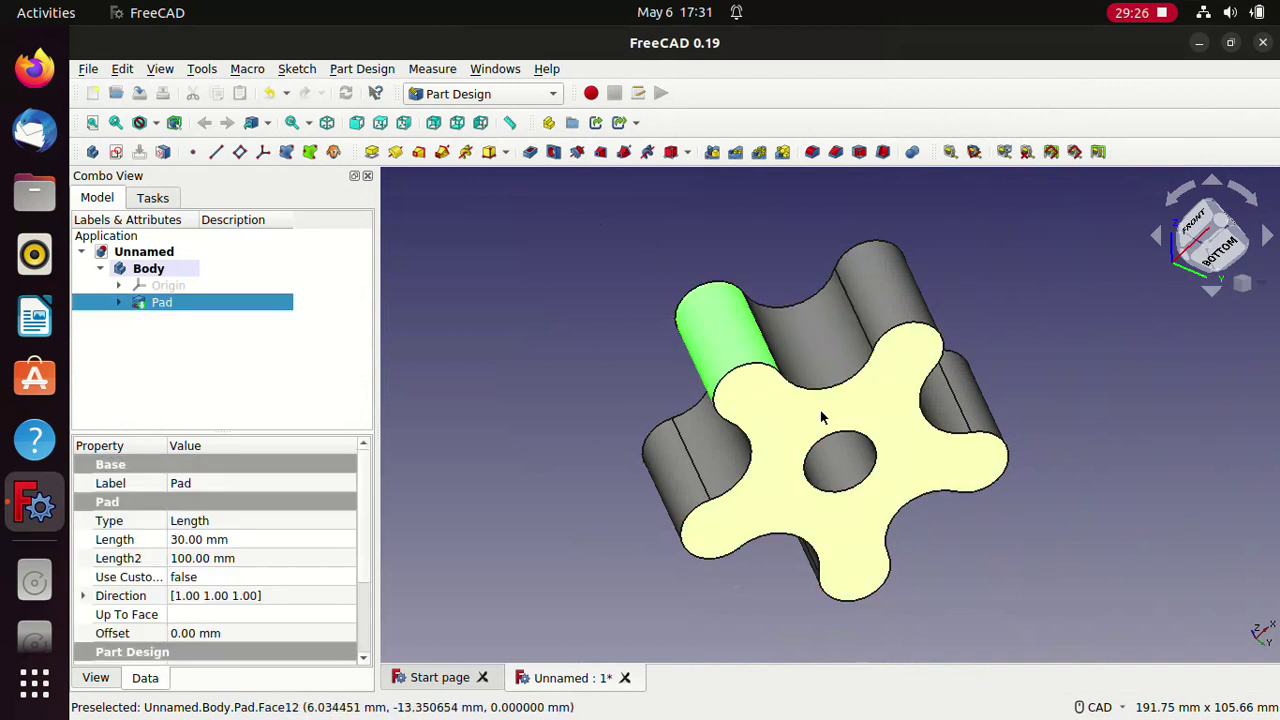
click(820, 417)
right_click(822, 414)
key(Escape)
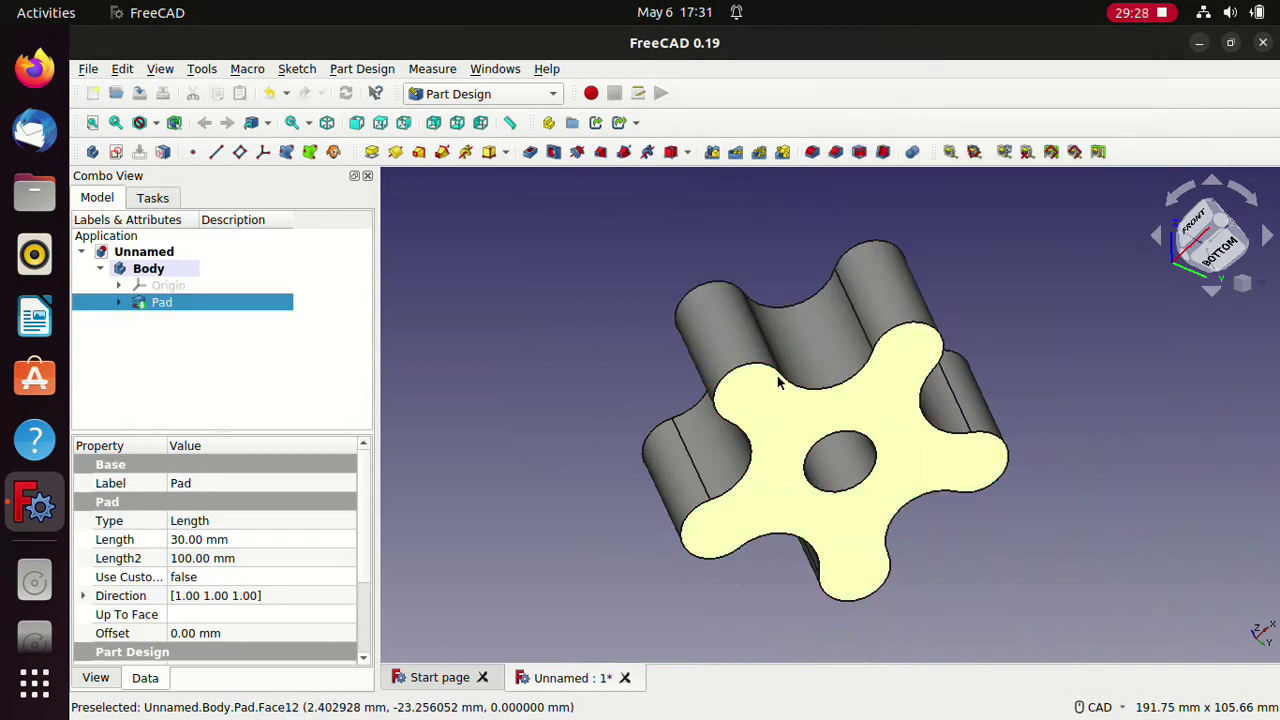
click(796, 349)
click(607, 305)
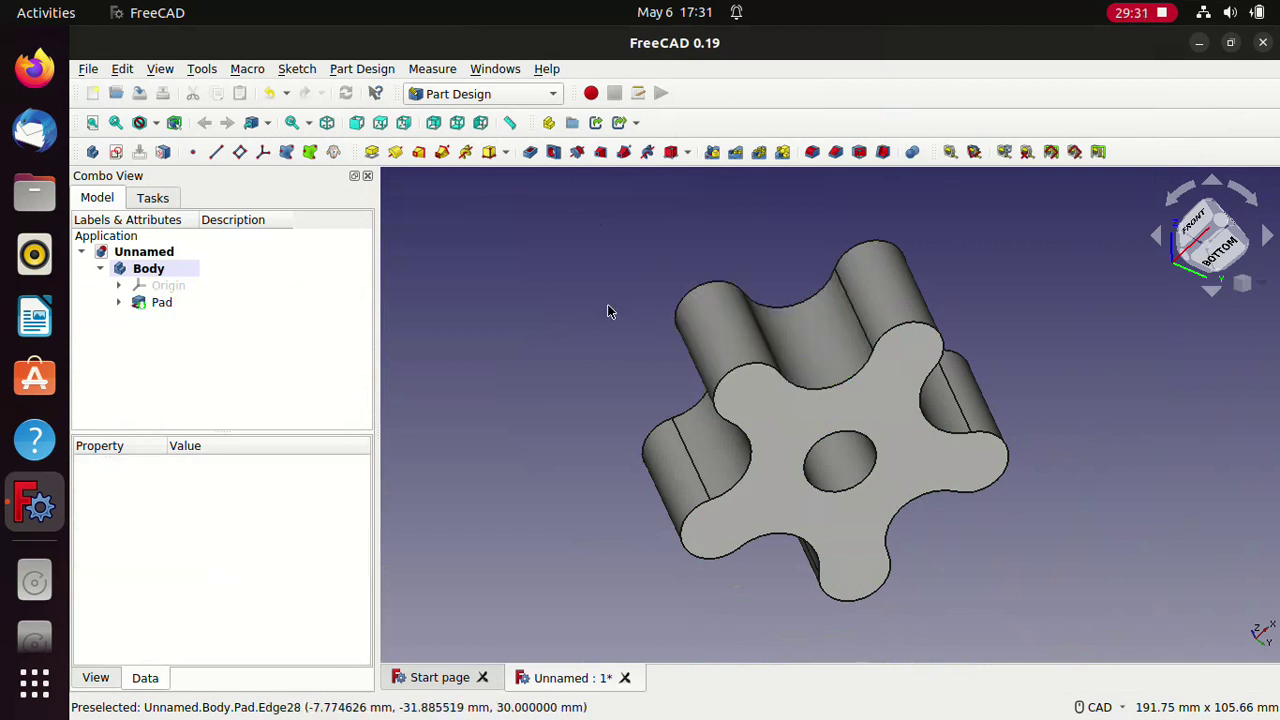